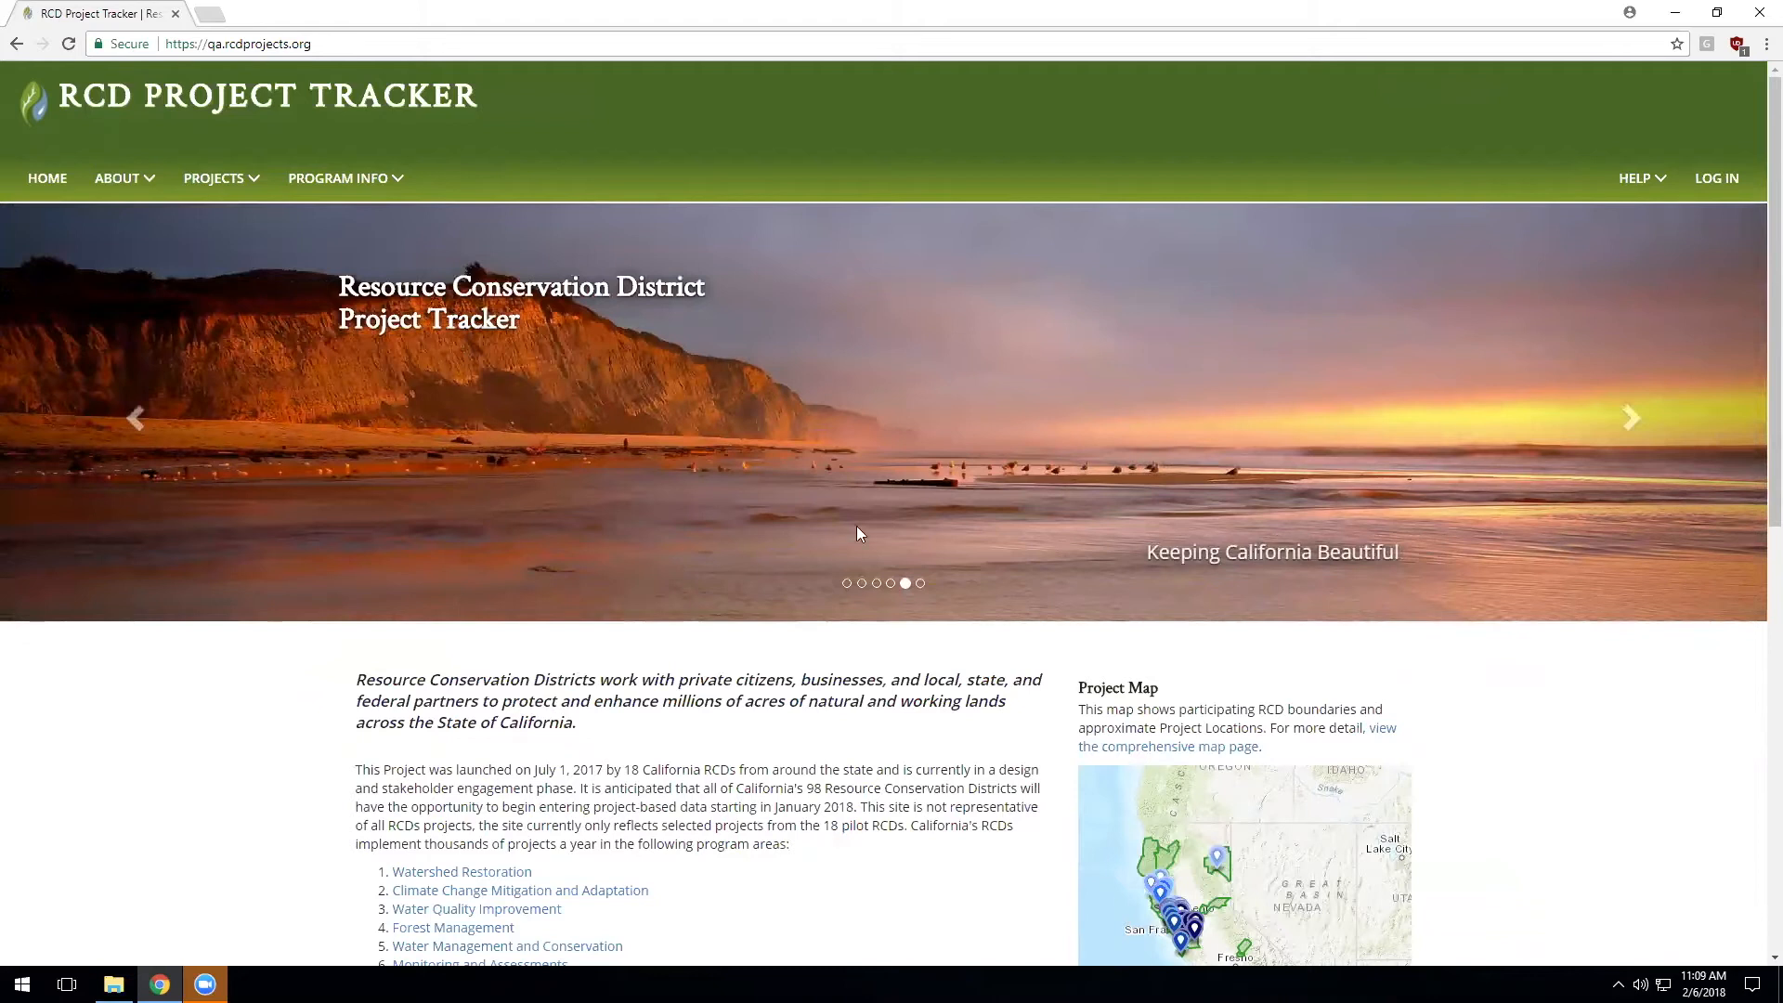
# Step: Log in to the RCD Project Tracker site with the saved account credentials
pyautogui.click(1713, 181)
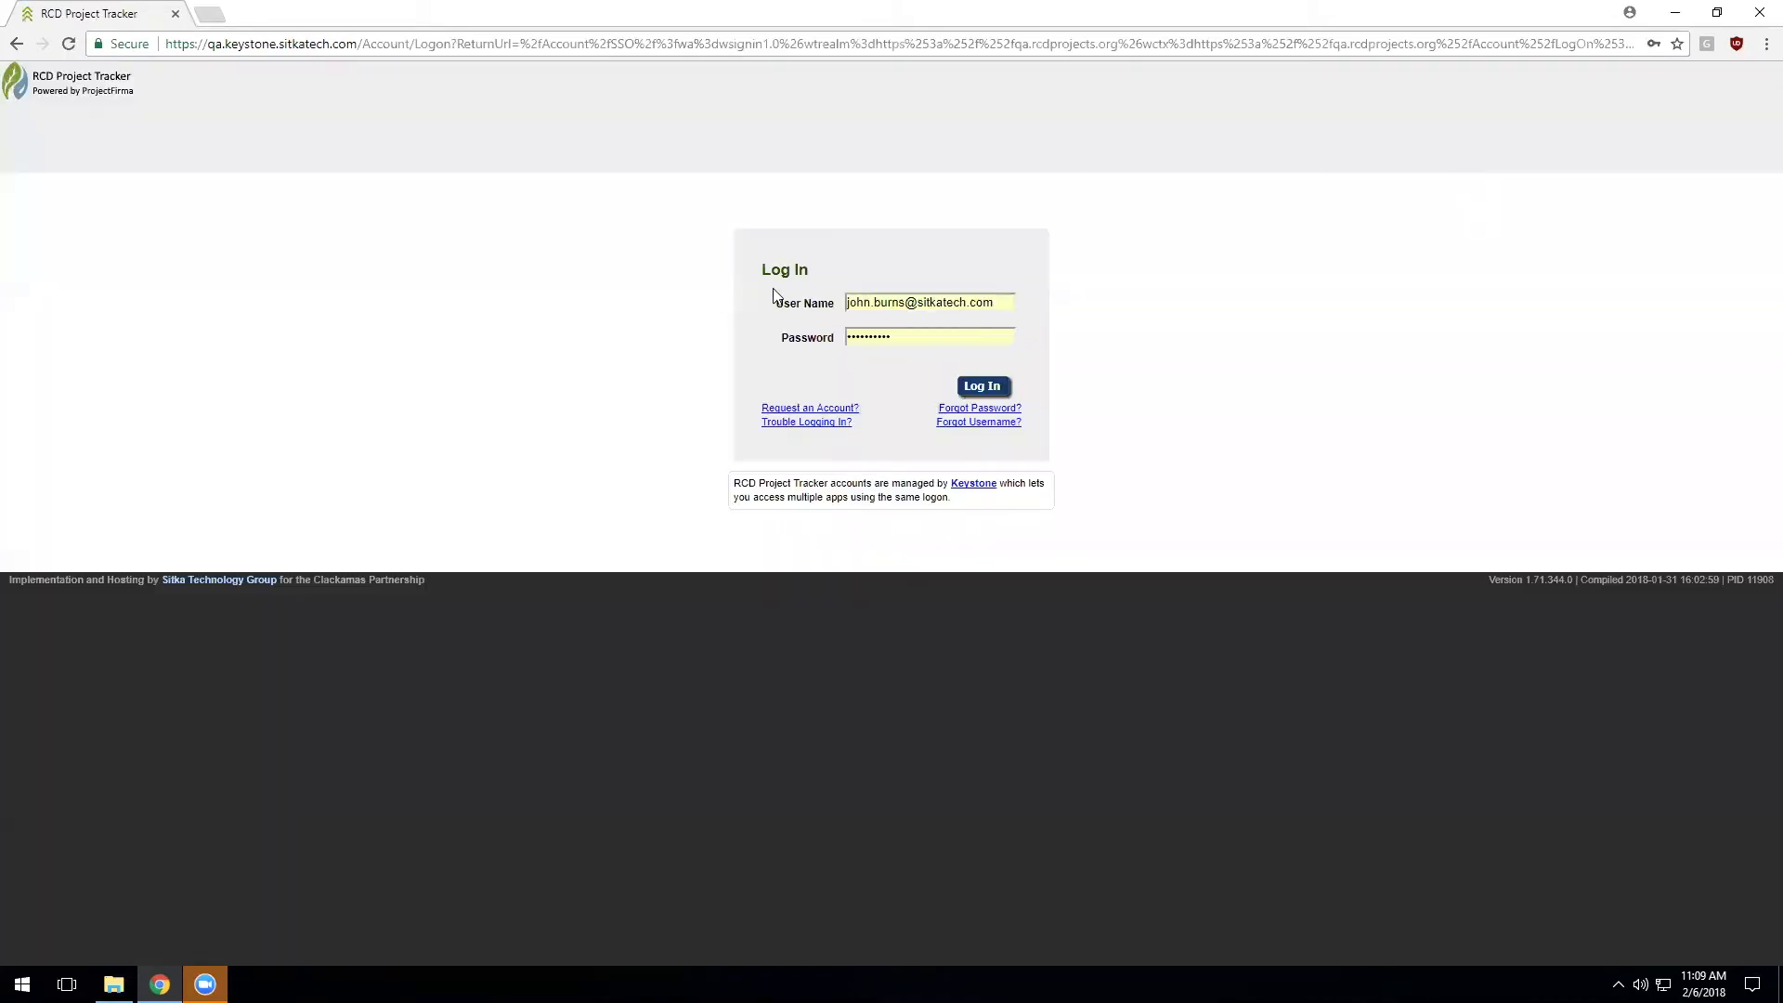
pyautogui.click(980, 389)
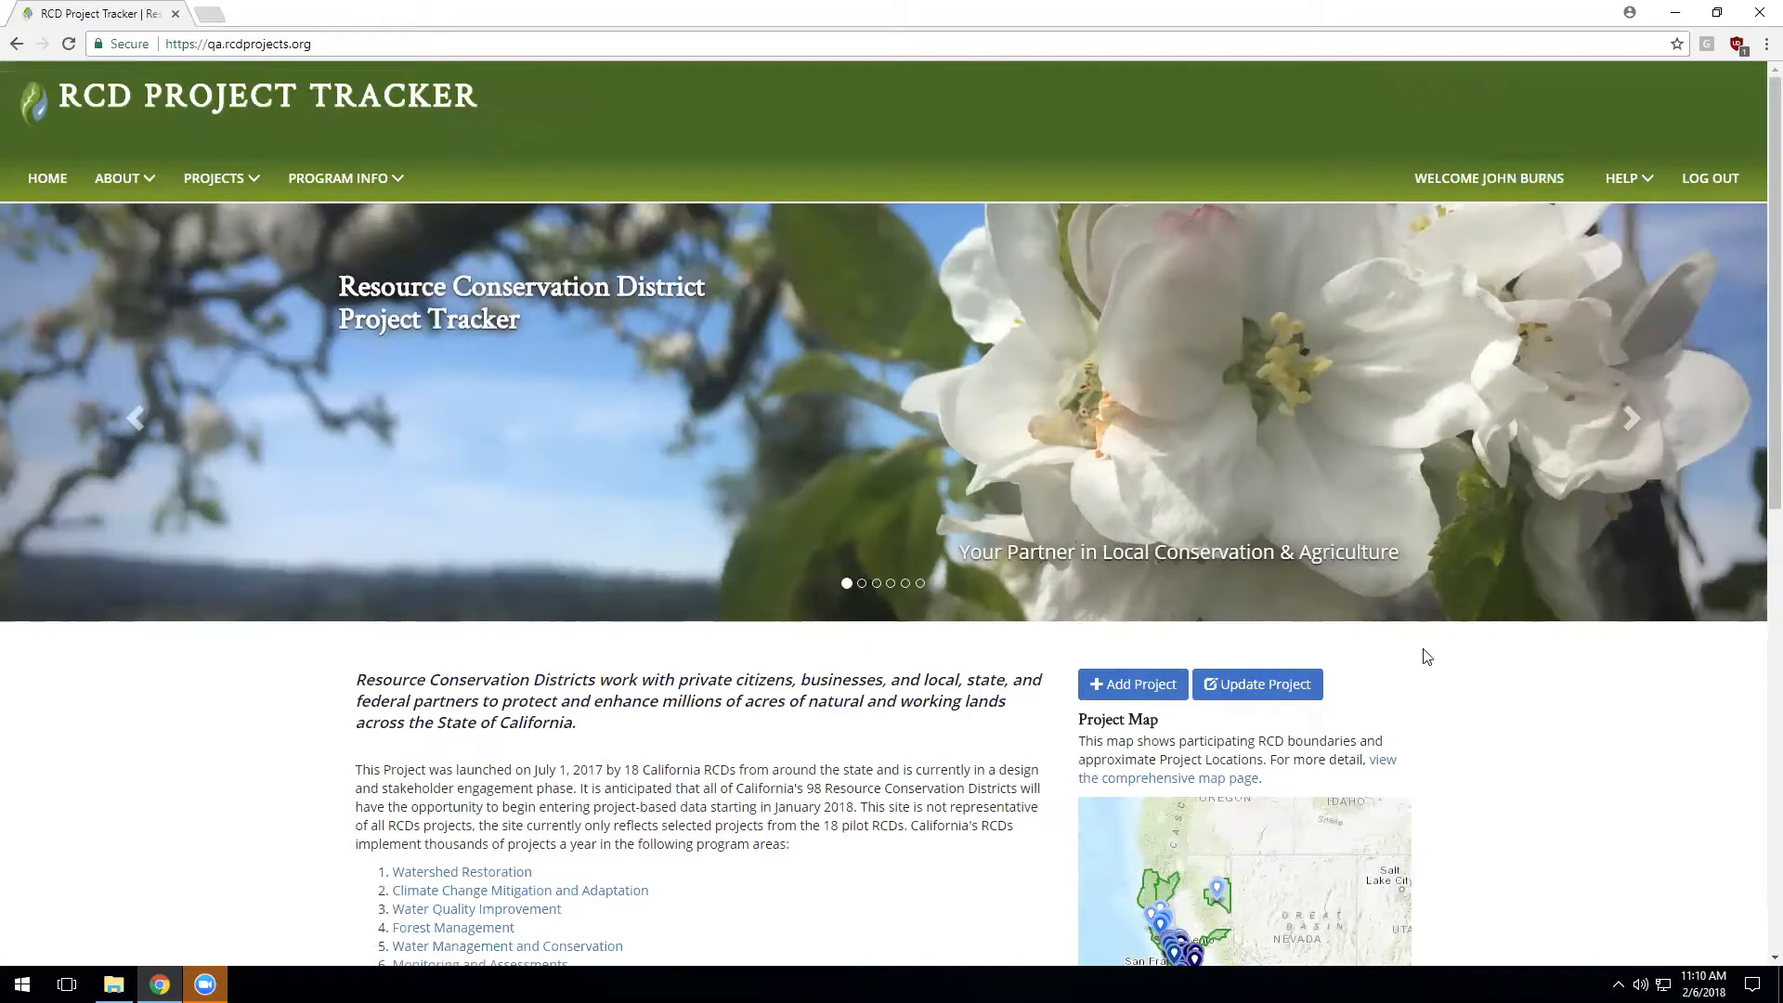
# Step: Start a support request with the subject "Request permission to add projects", and close the form without submitting it
pyautogui.click(1626, 193)
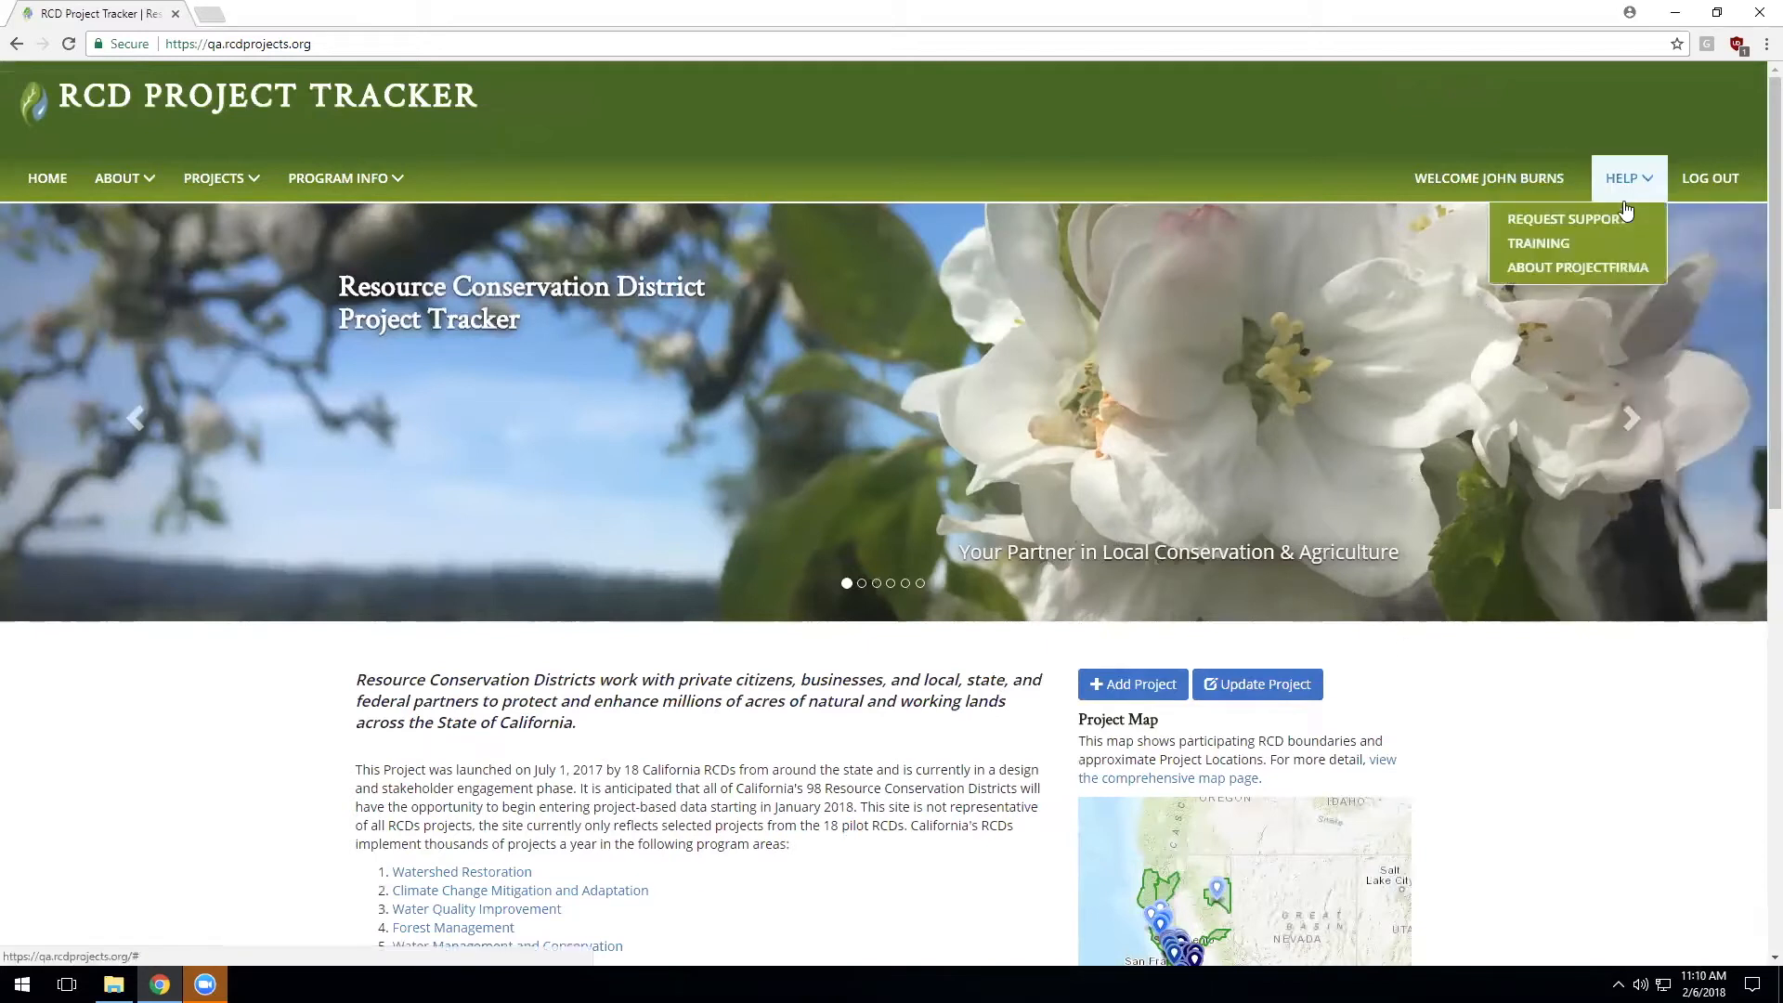
pyautogui.click(1568, 221)
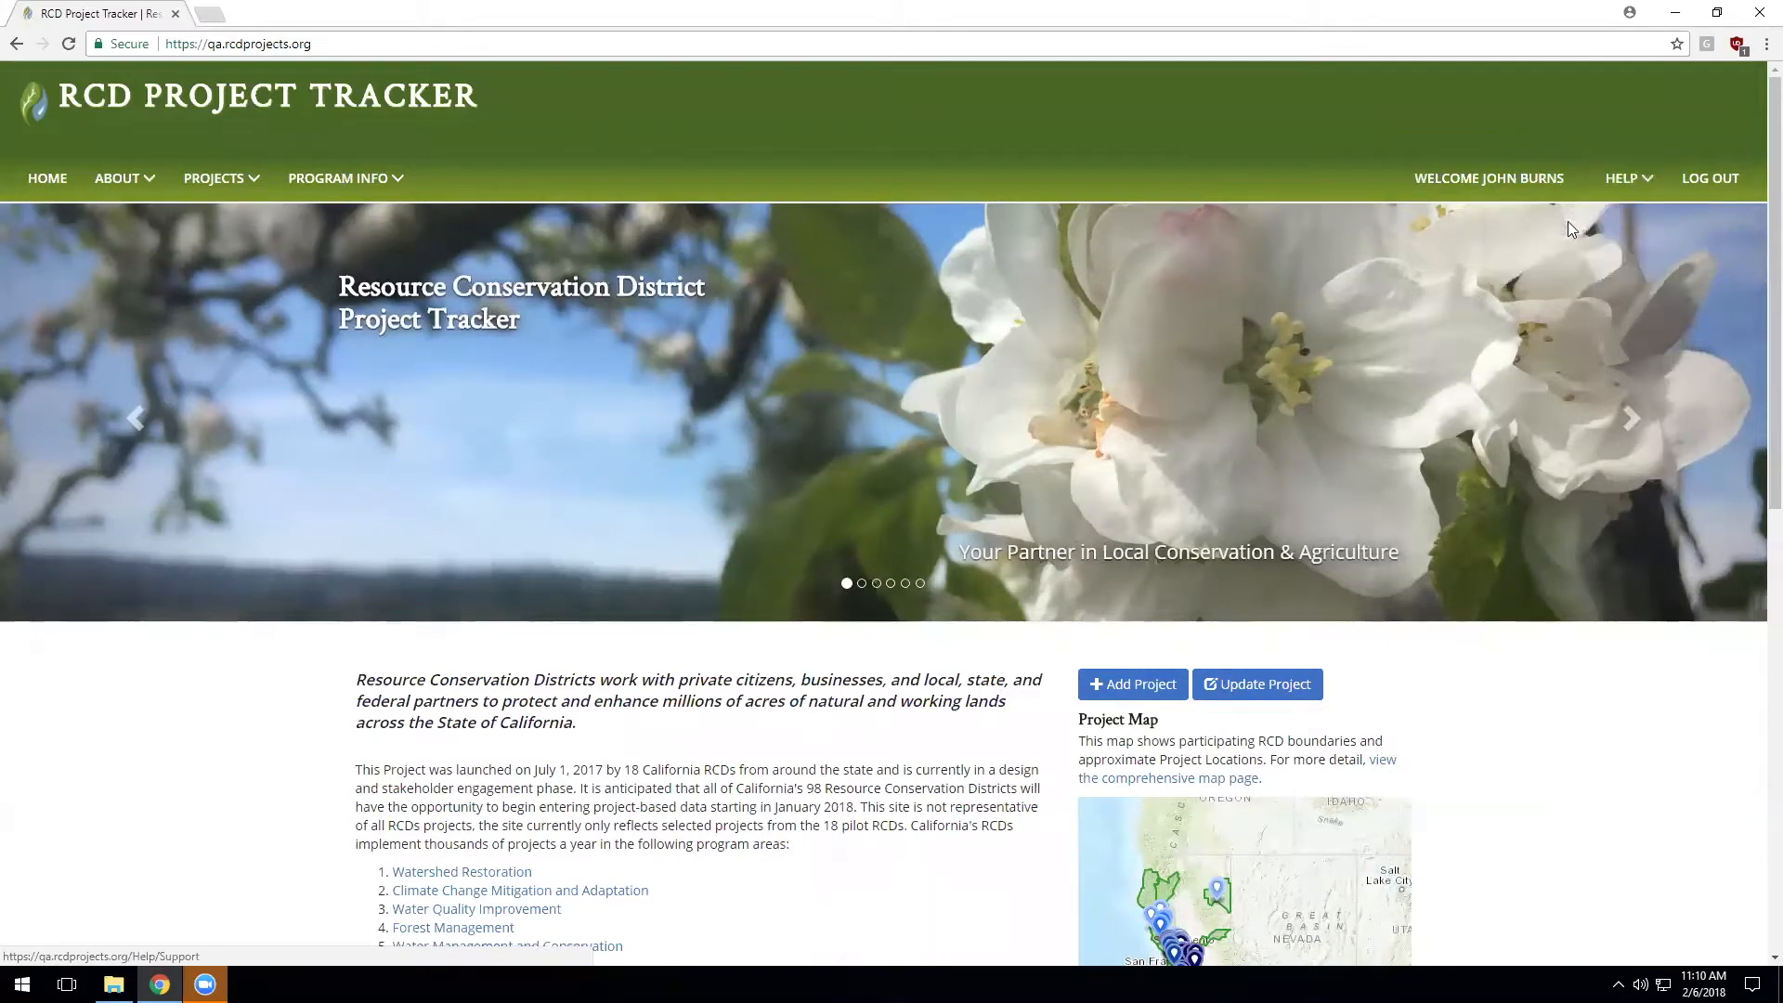
pyautogui.click(880, 500)
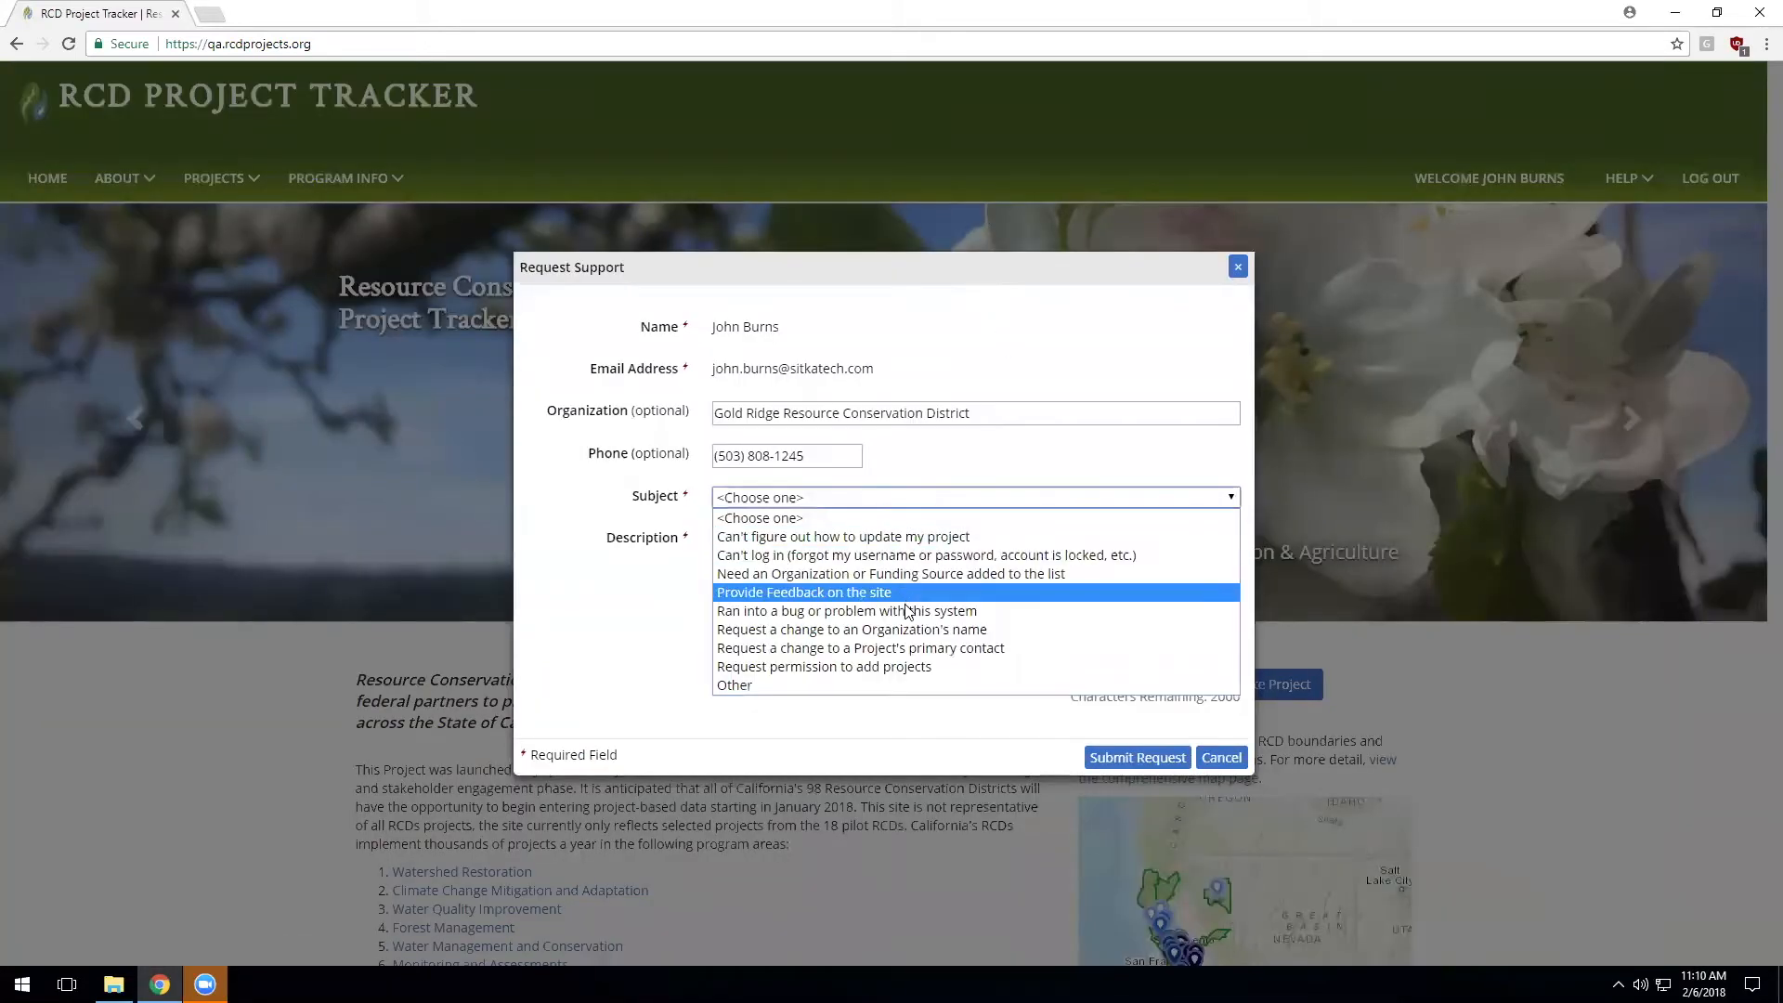
pyautogui.click(911, 667)
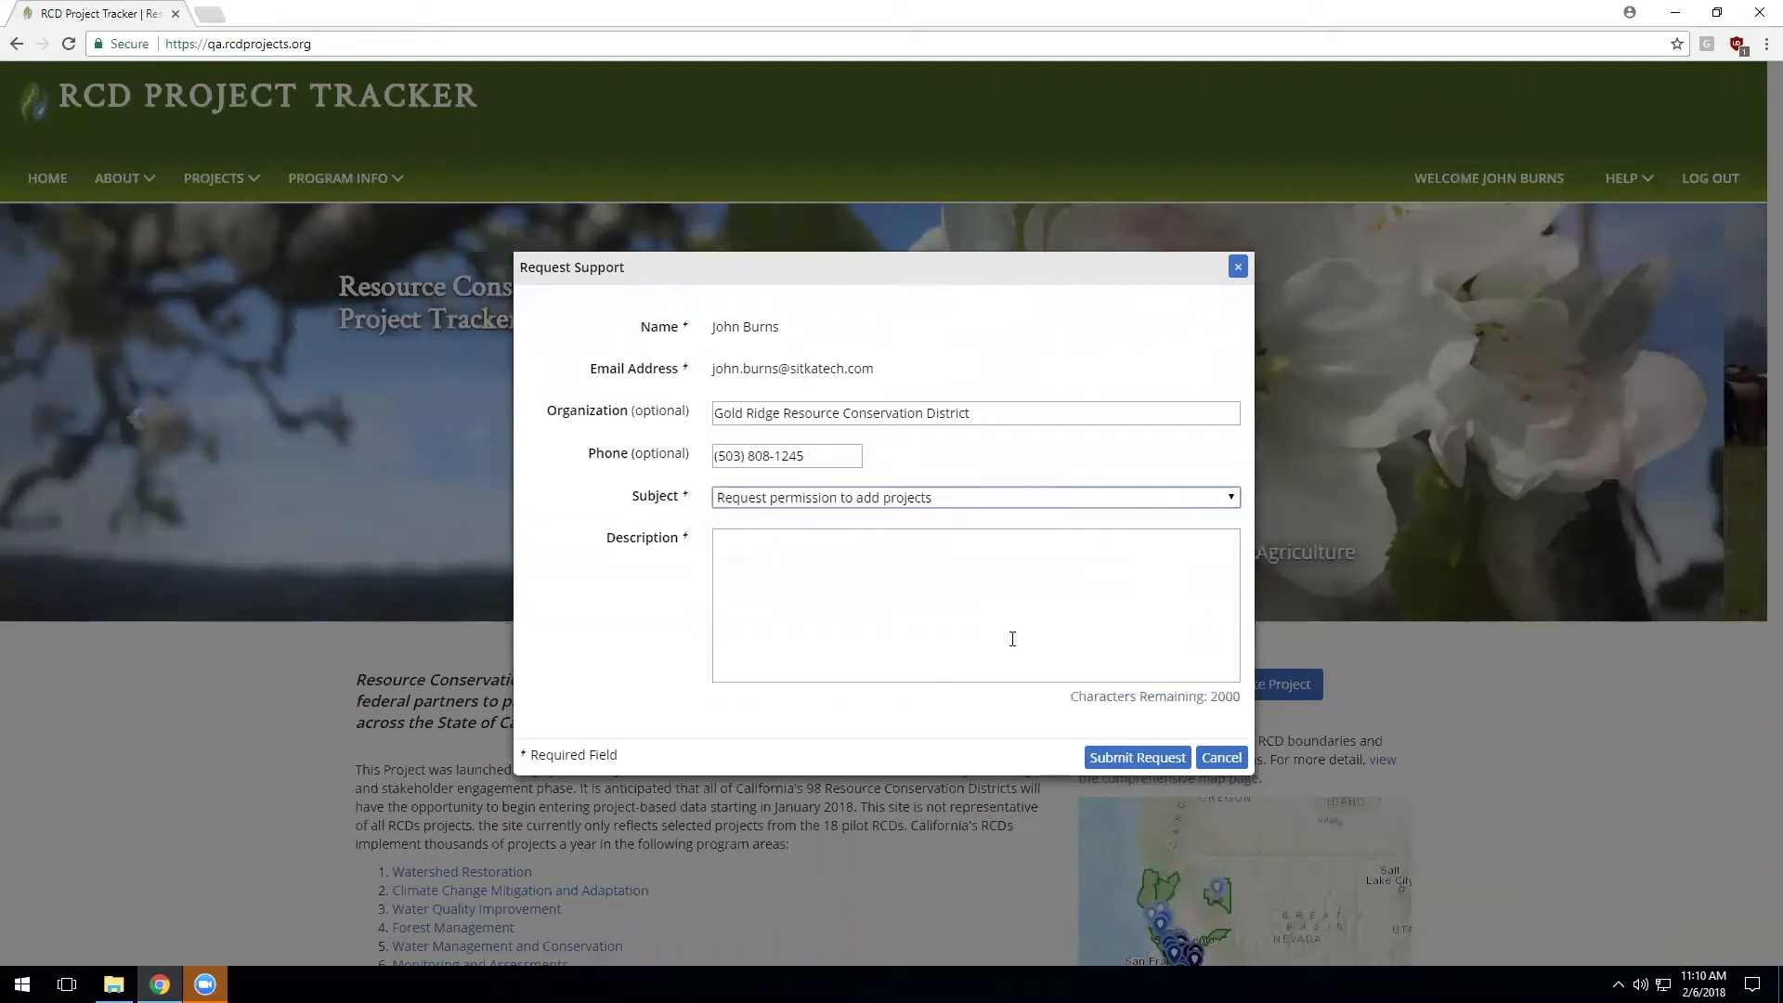
pyautogui.click(1237, 269)
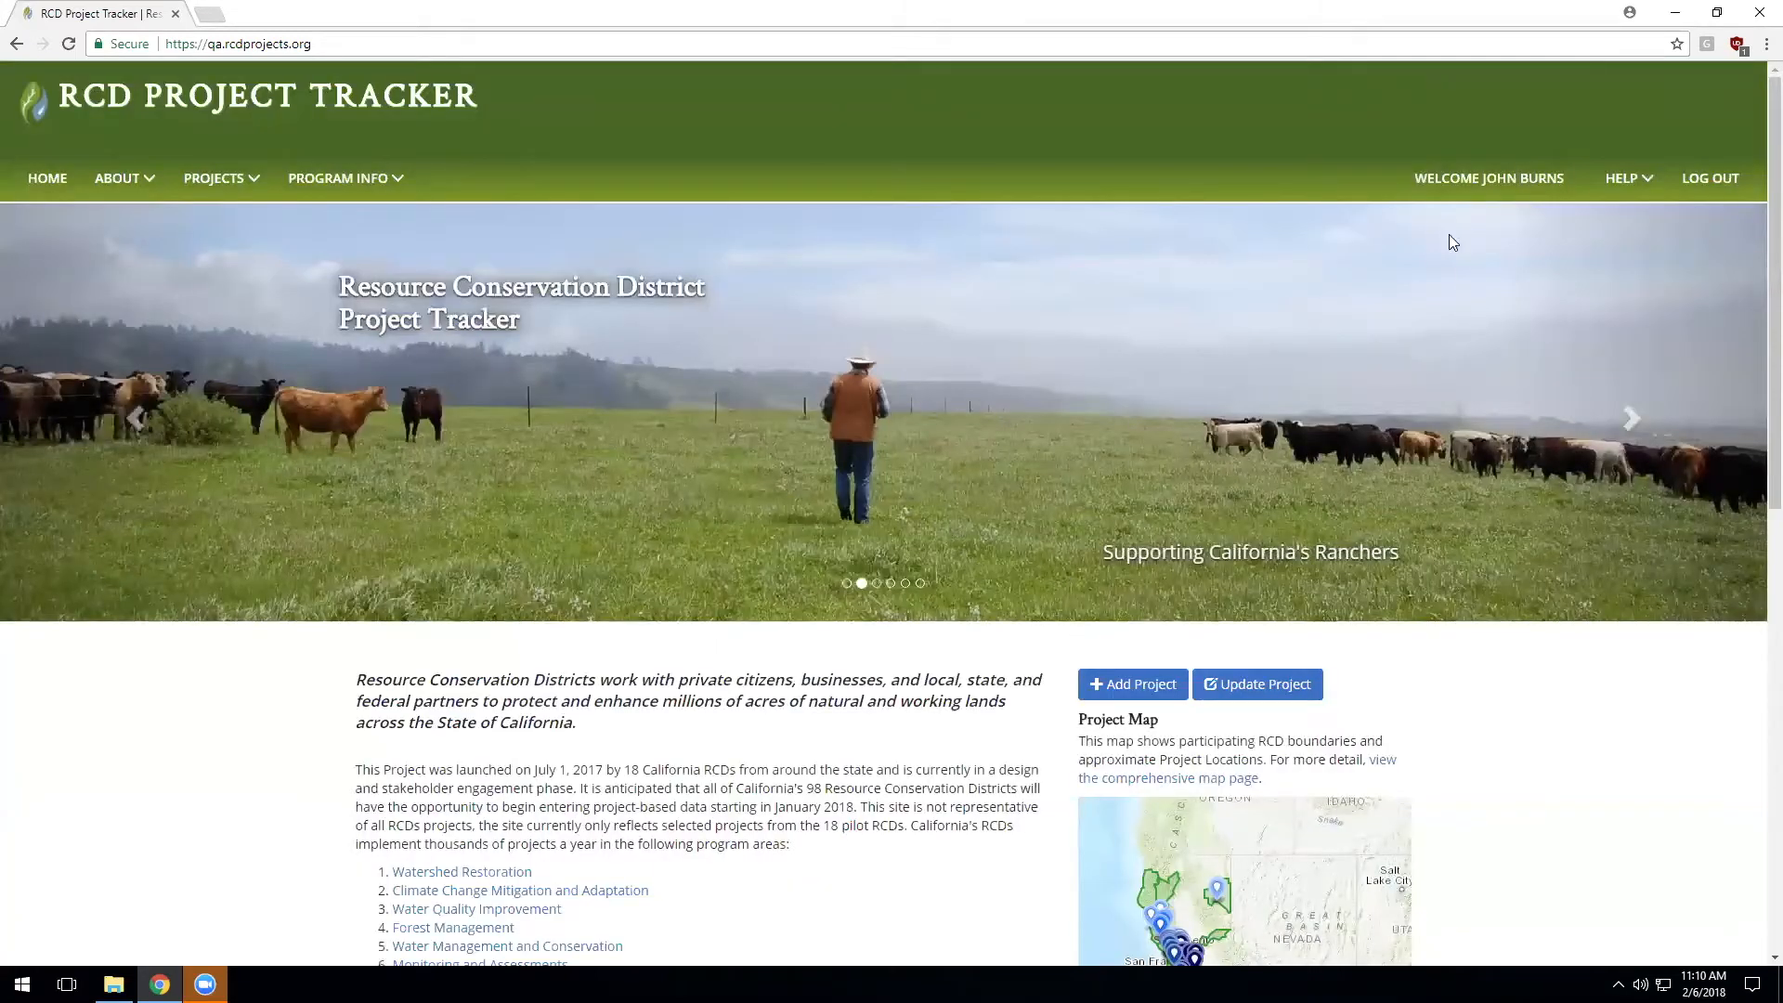
# Step: Start adding an existing project that is already underway or complete, and proceed past the instructions to the basics form
pyautogui.click(1110, 692)
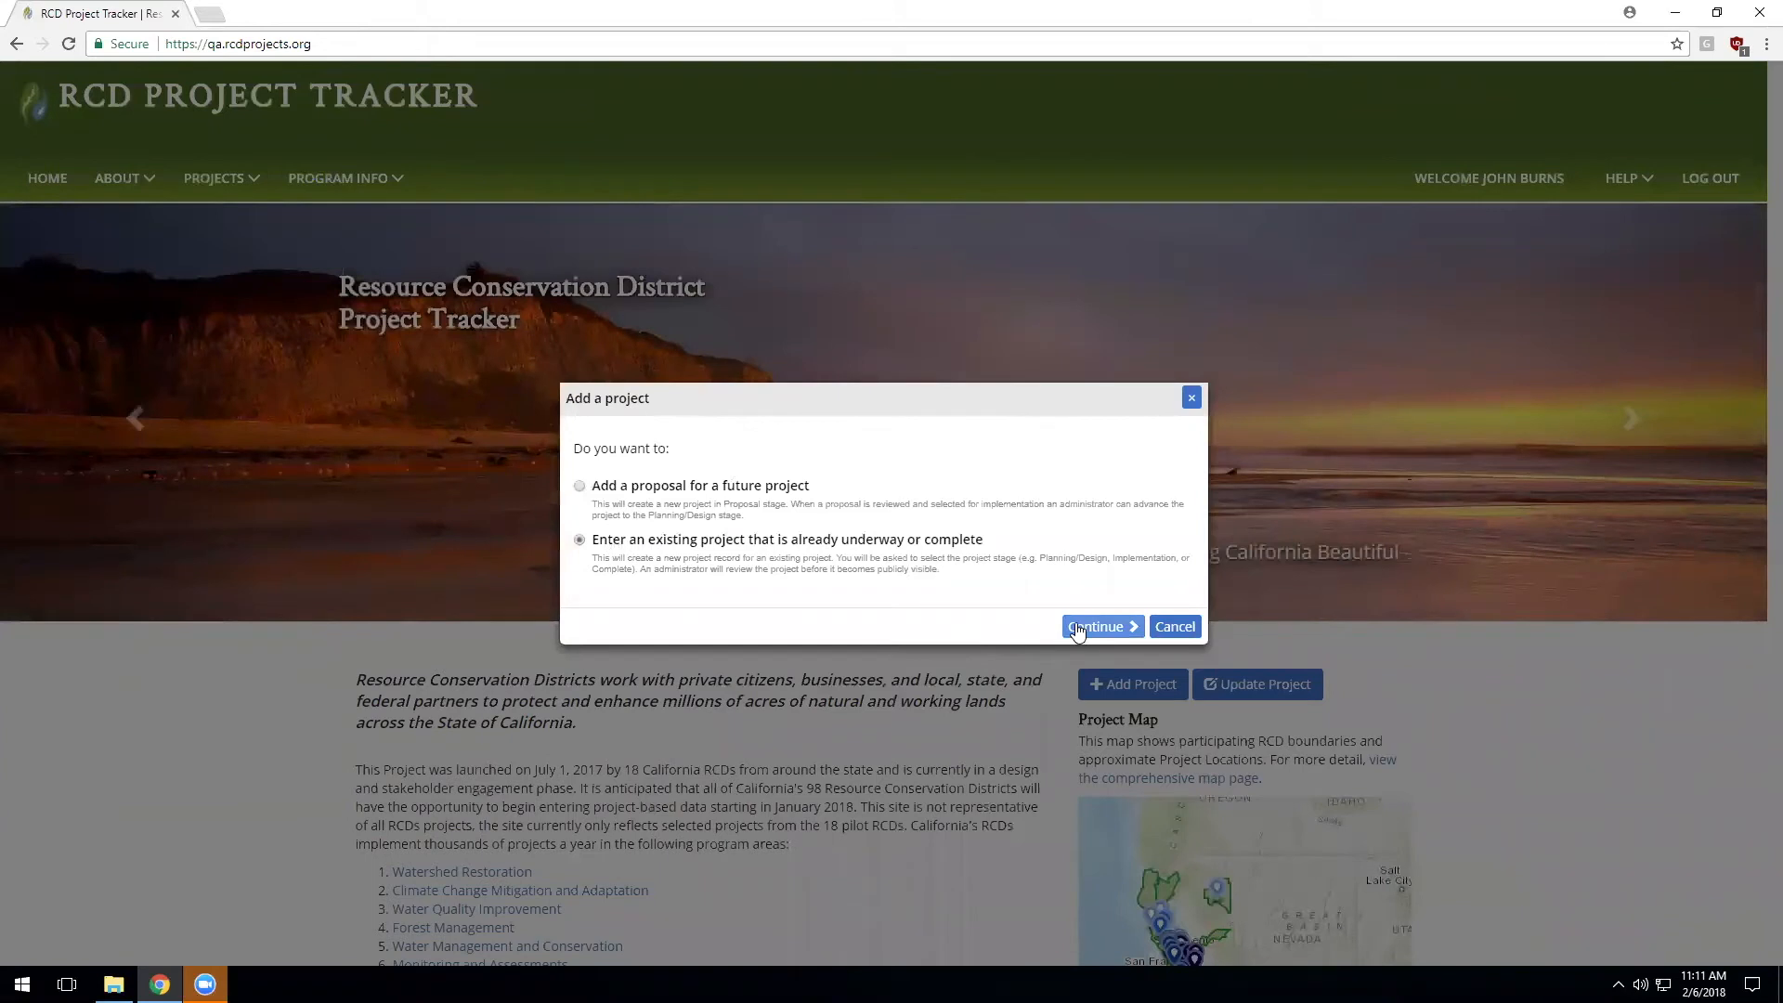
pyautogui.click(1077, 629)
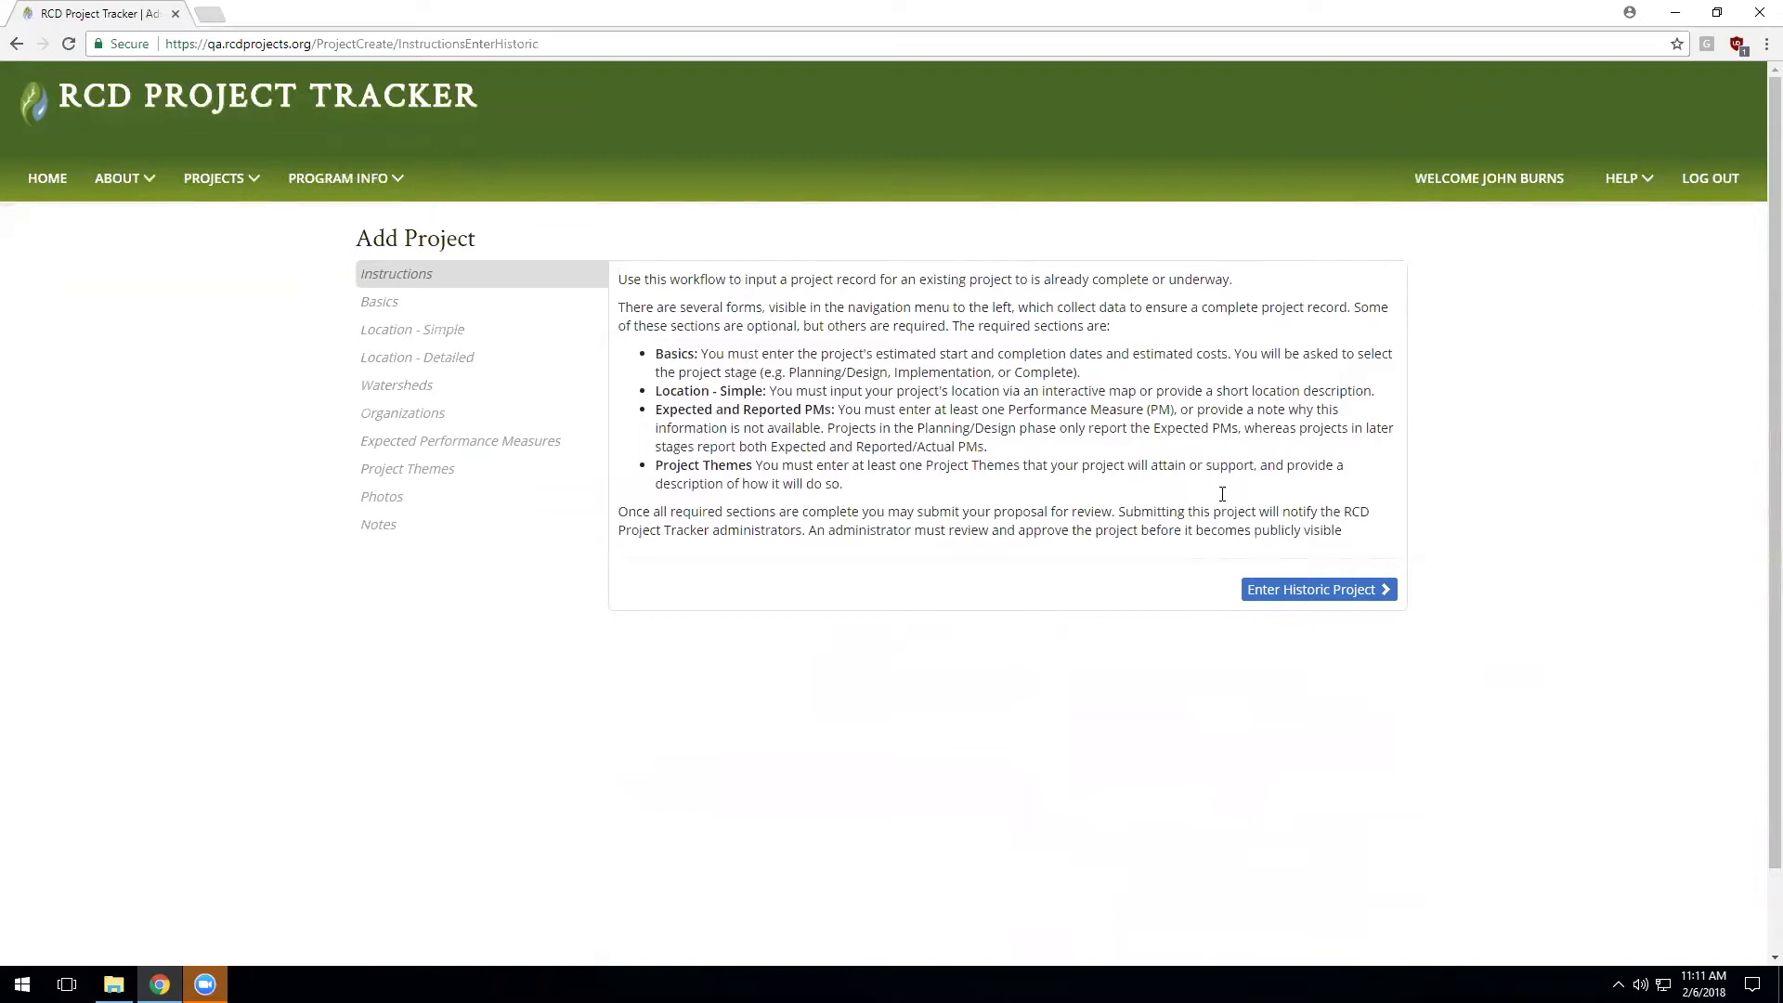
pyautogui.click(1312, 594)
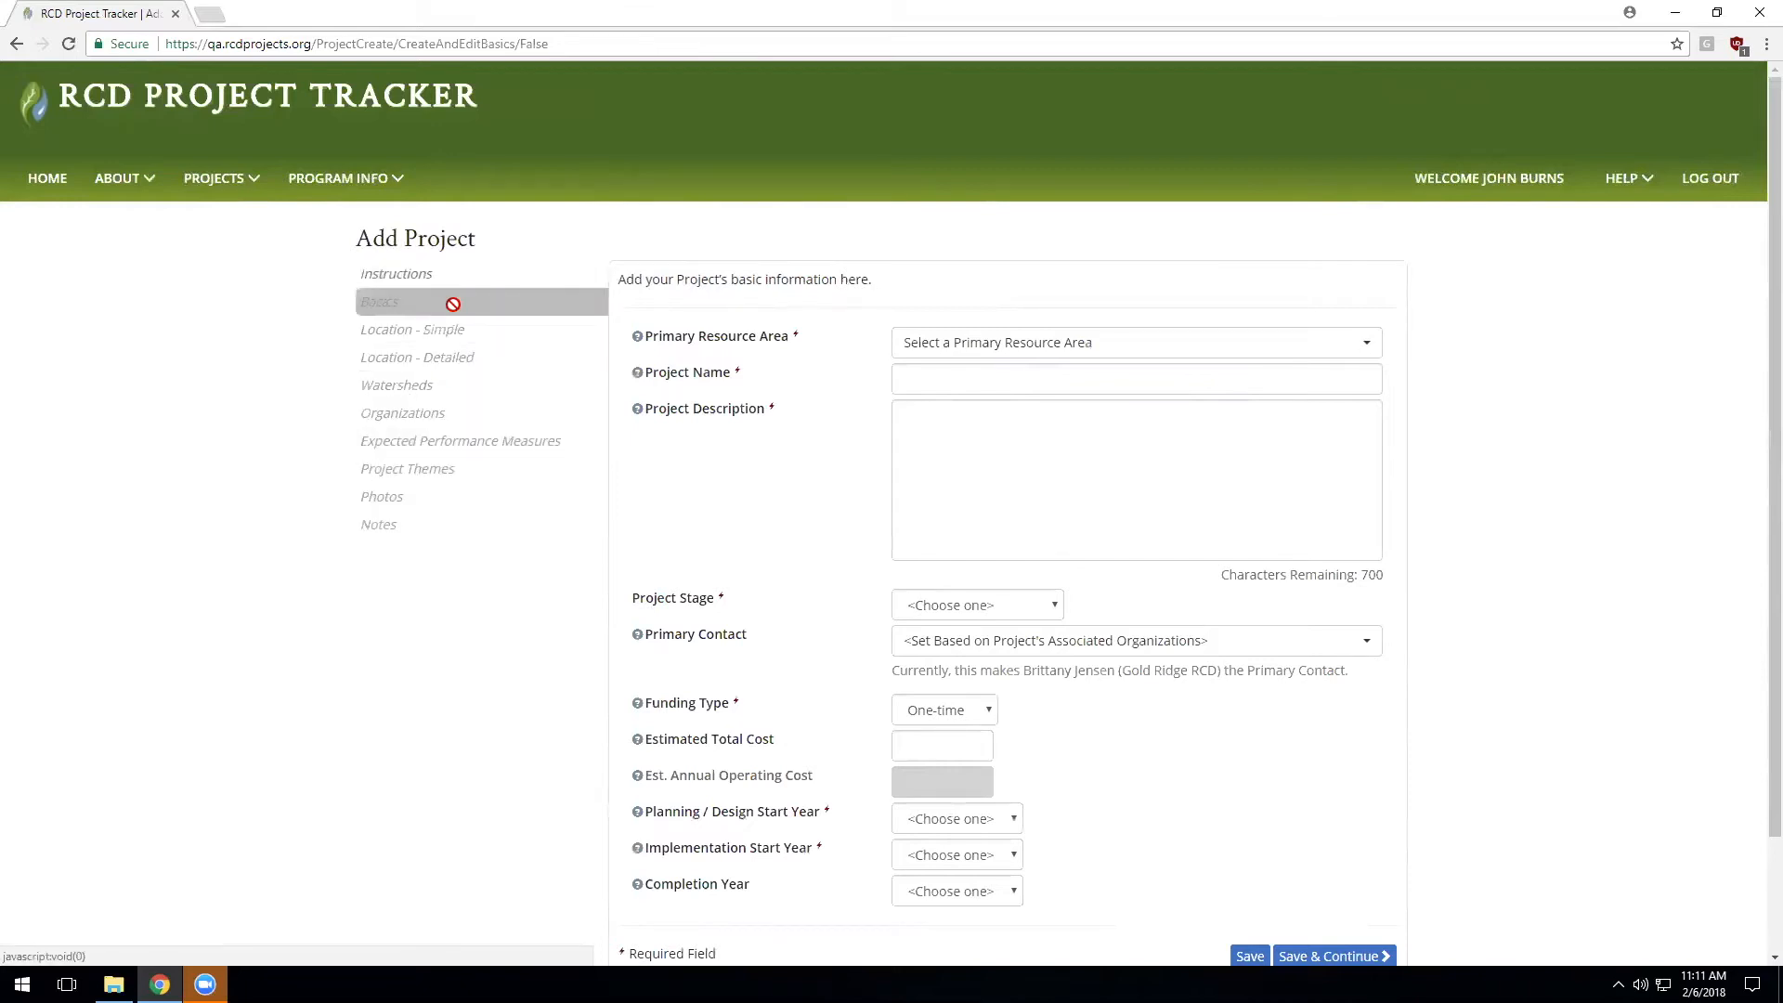
# Step: Set the primary resource area to Urban/Residential Stormwater Management and name the project "Stormwater Rain Gardens"
pyautogui.click(1111, 351)
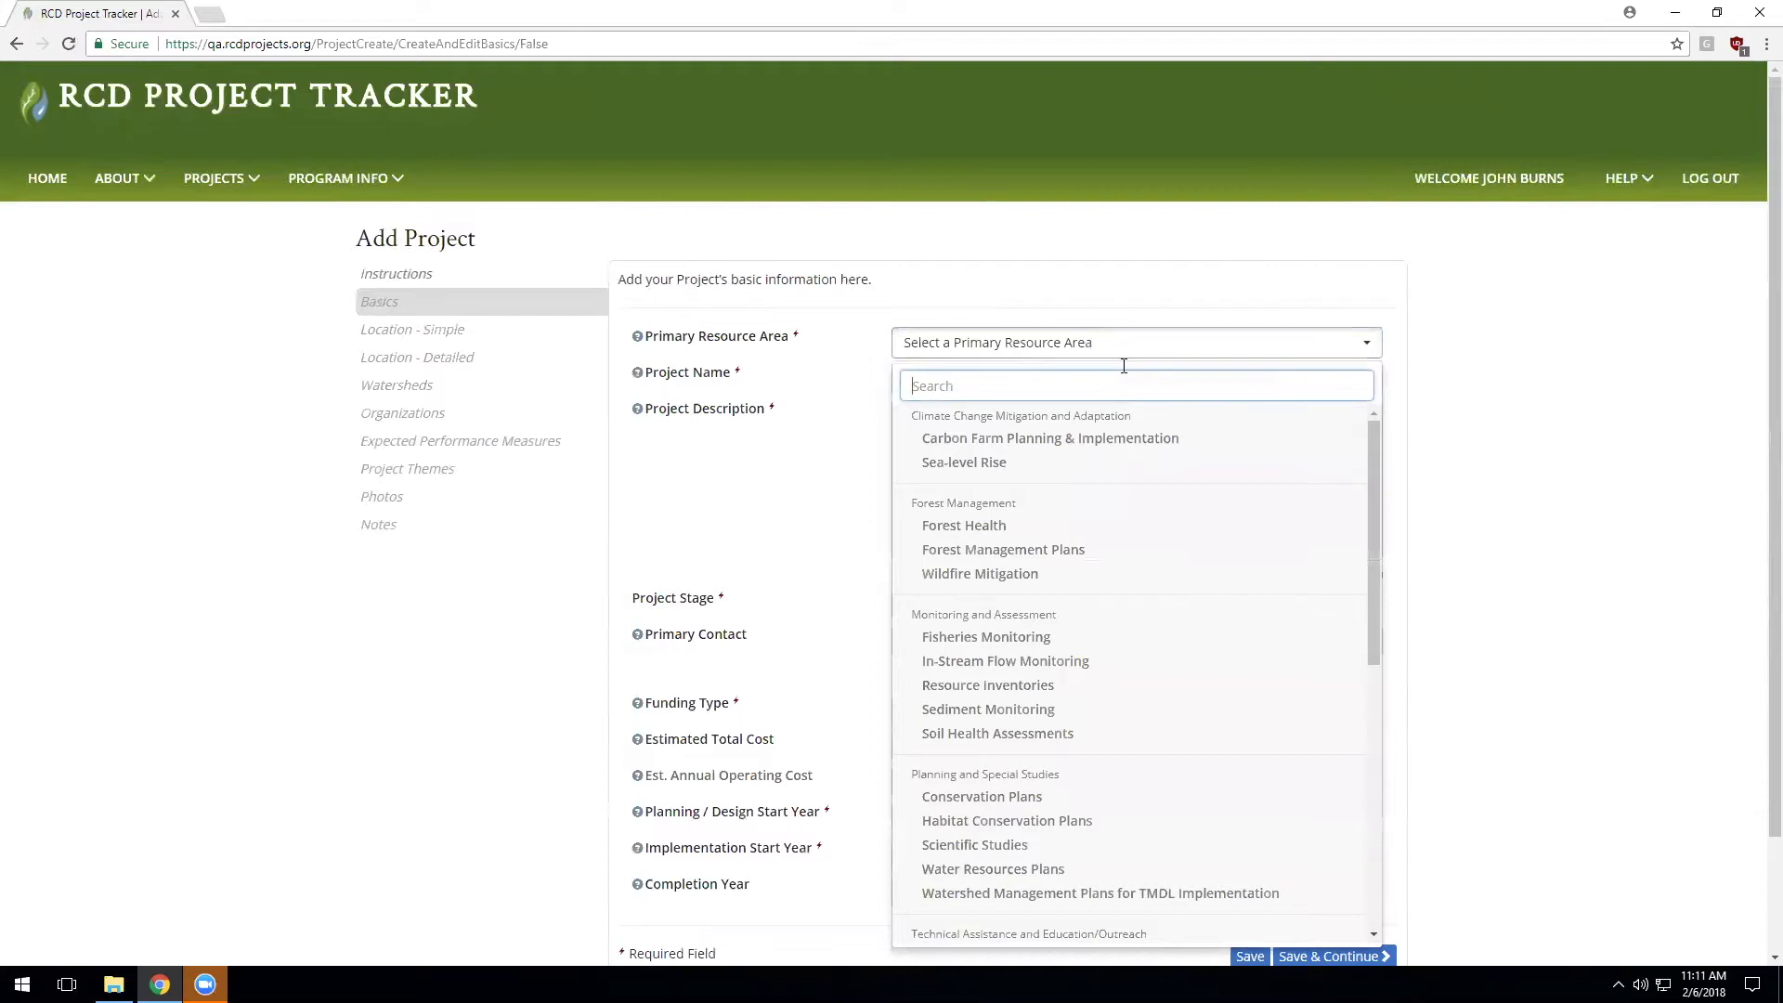
pyautogui.write('storm')
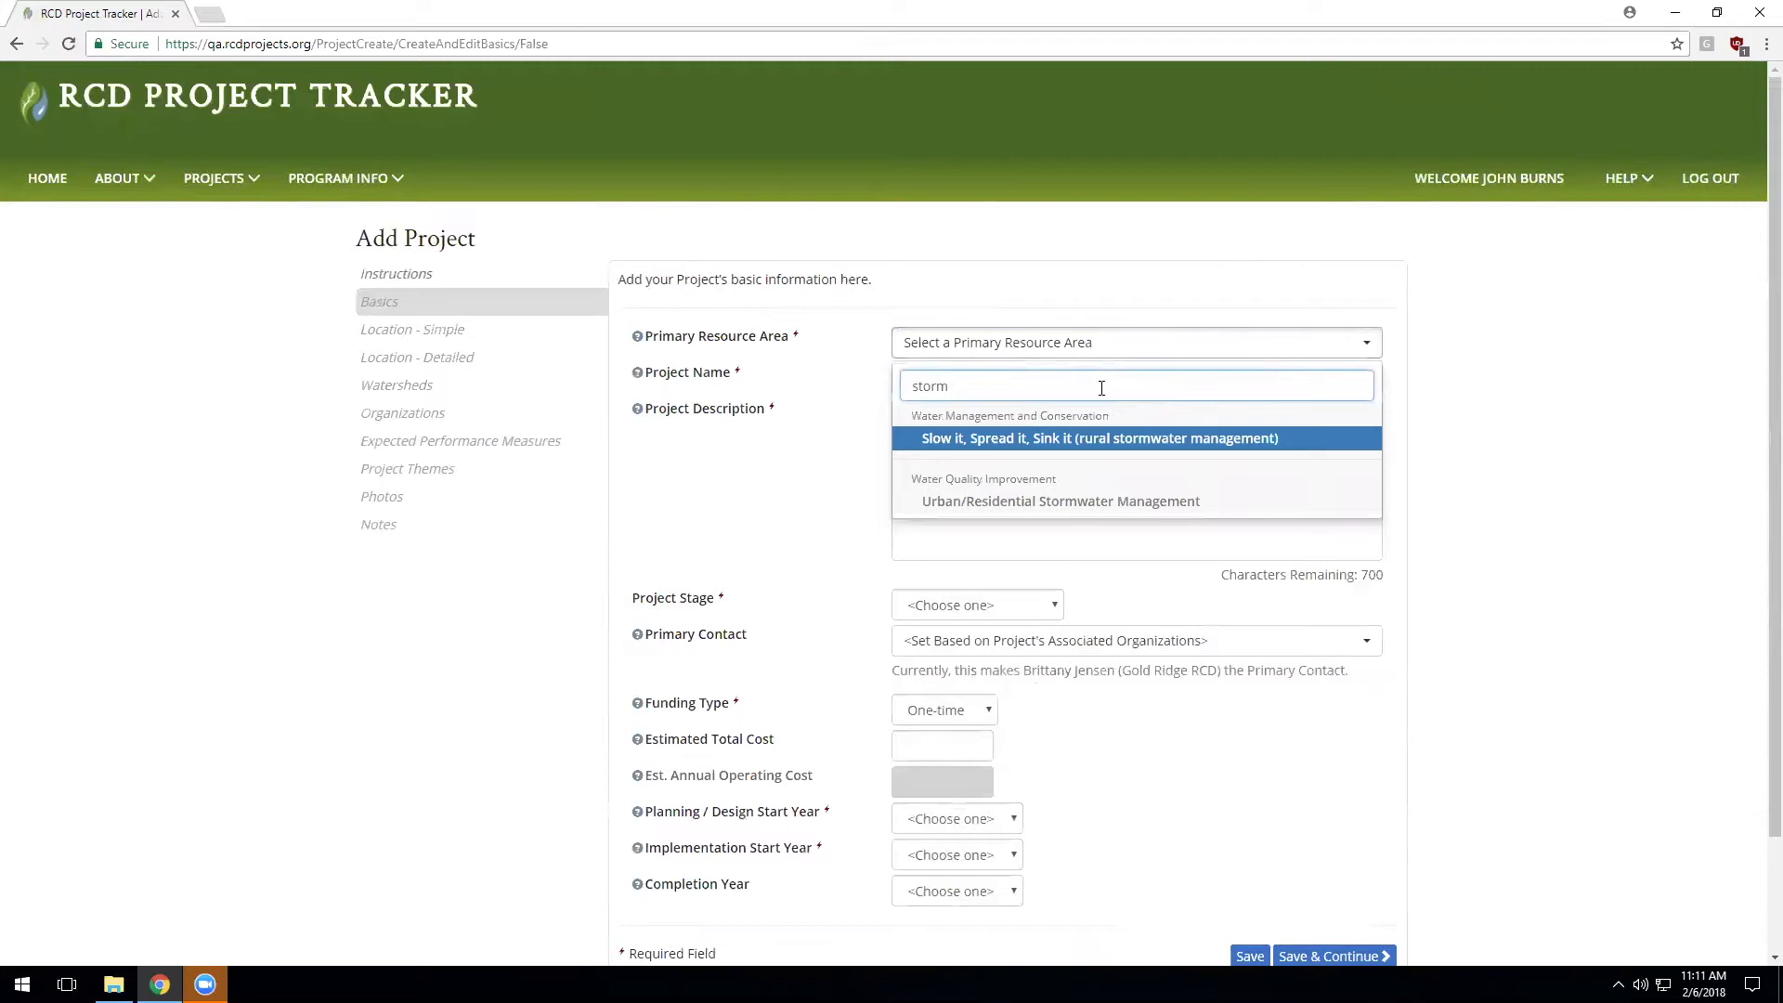
pyautogui.click(1096, 511)
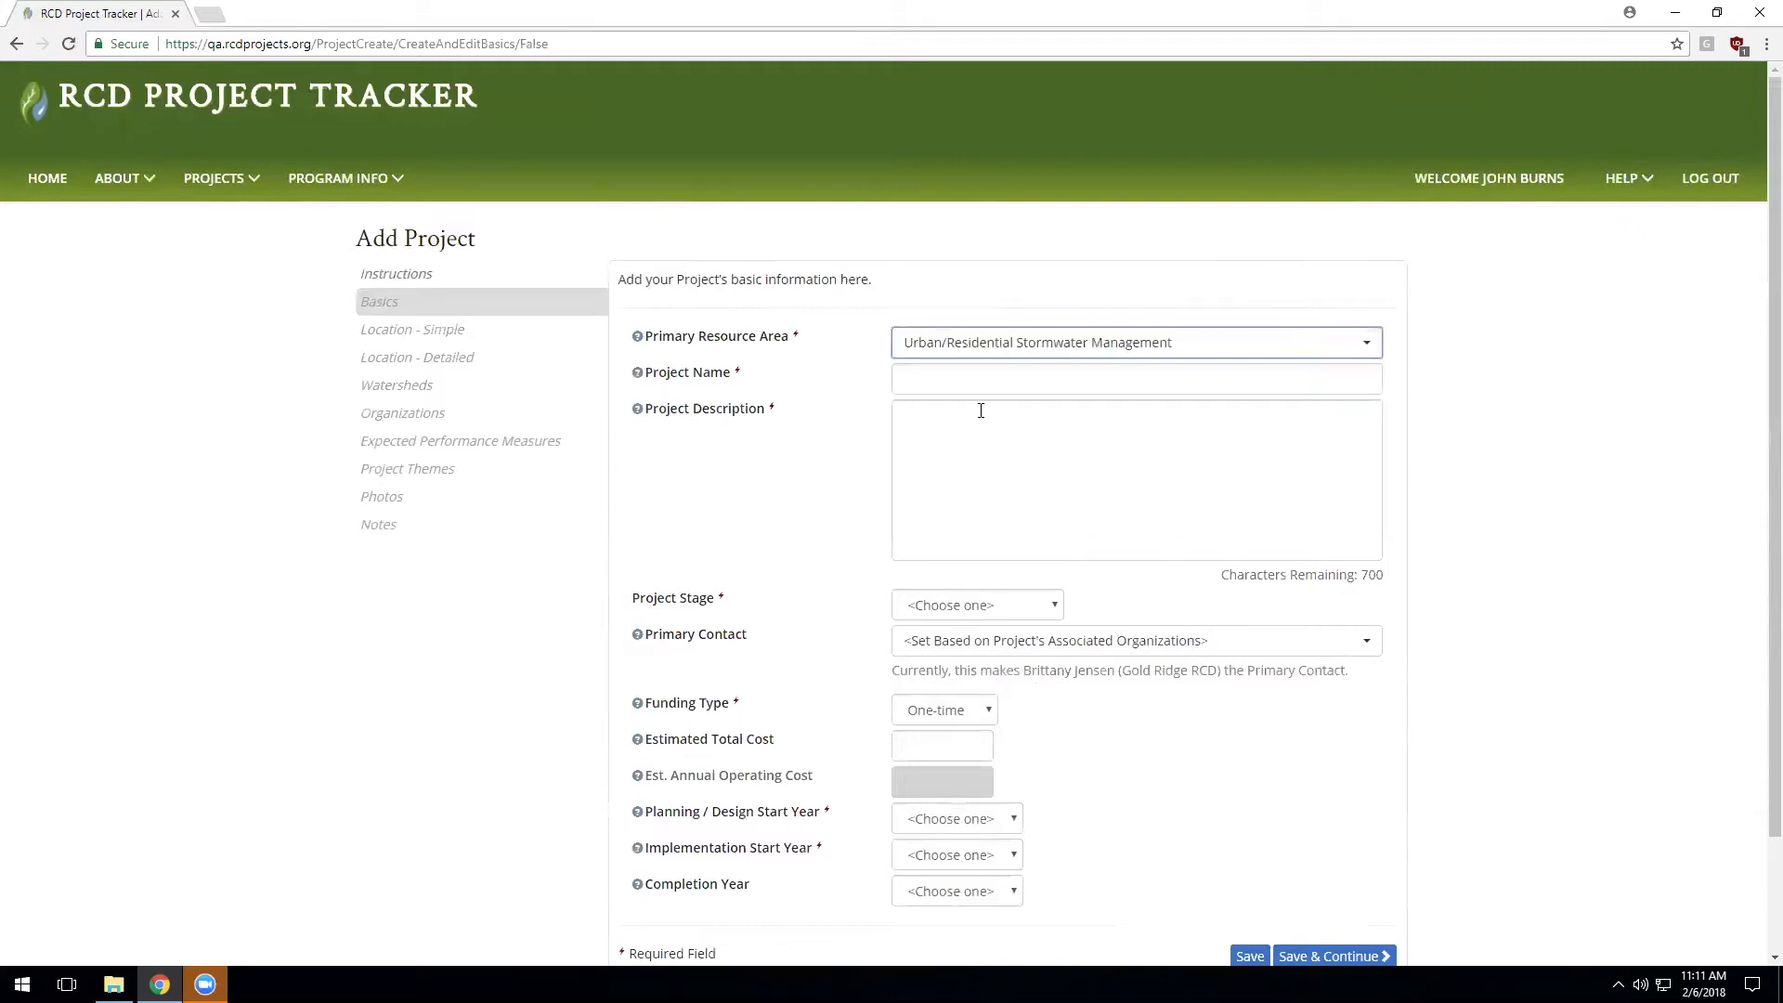
pyautogui.click(957, 384)
pyautogui.write('Stormwater Rain Gardens')
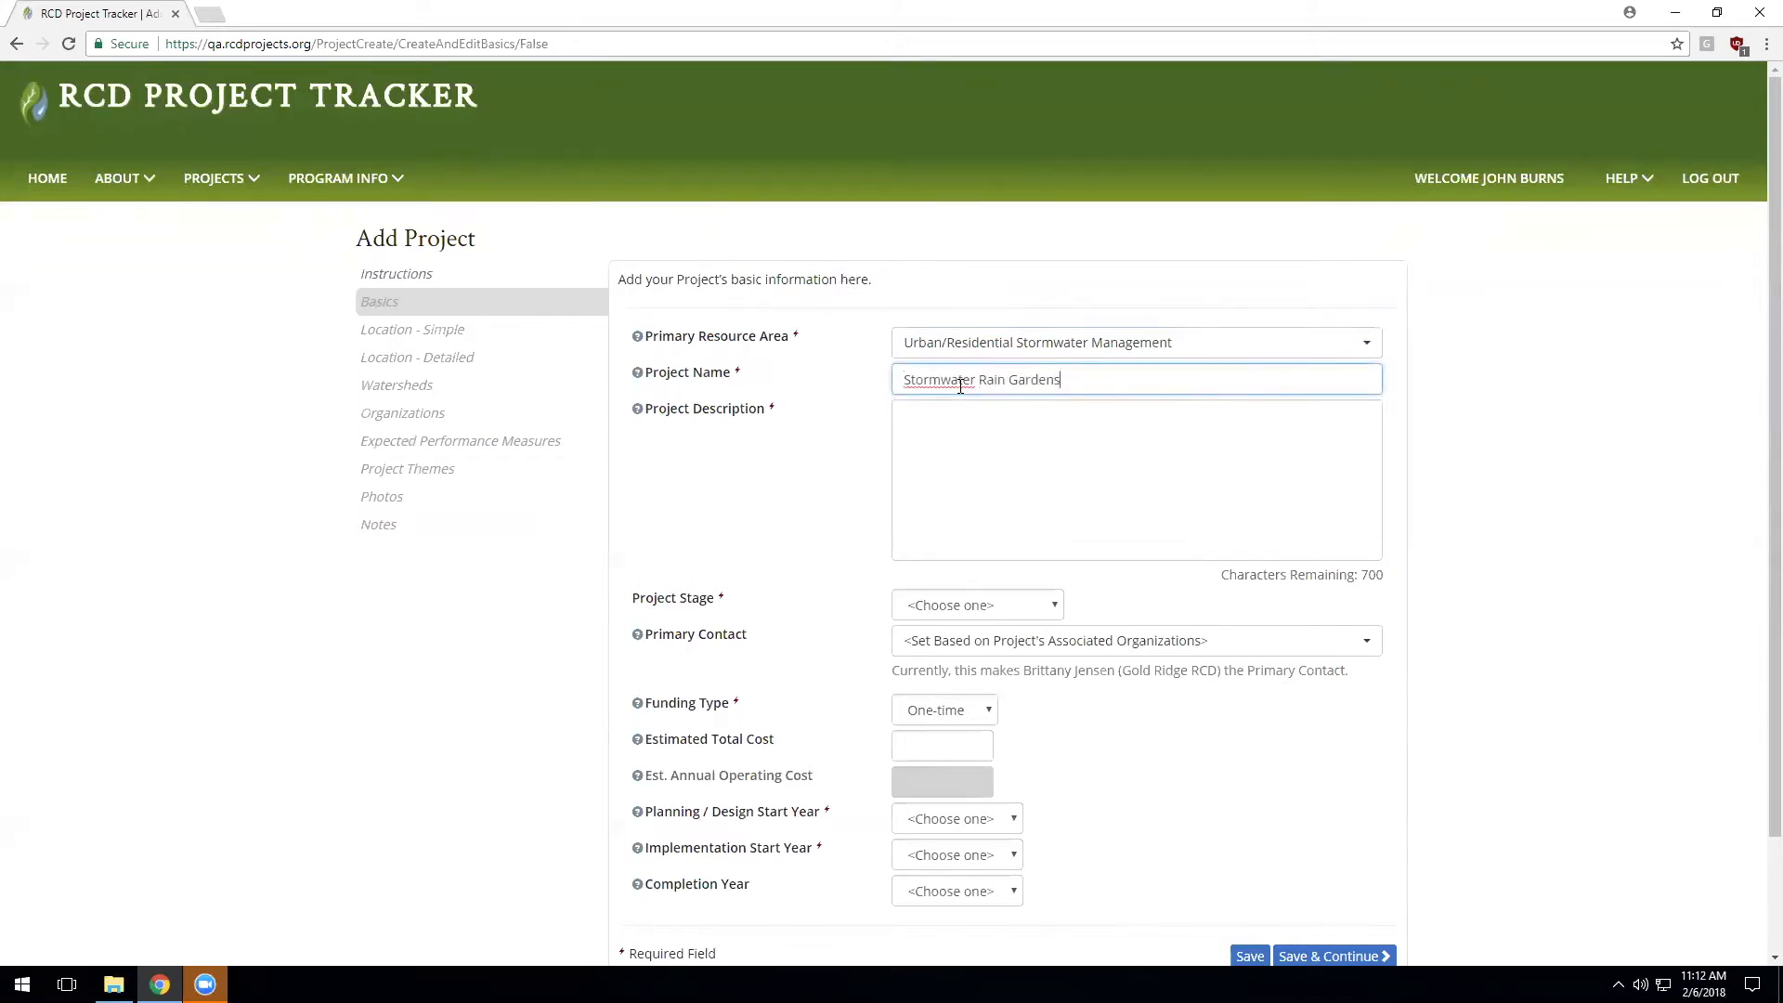
# Step: Enter the project description "Stormwater rain gardens installed in a residential neighborhood."
pyautogui.click(956, 499)
pyautogui.write('Stormwa')
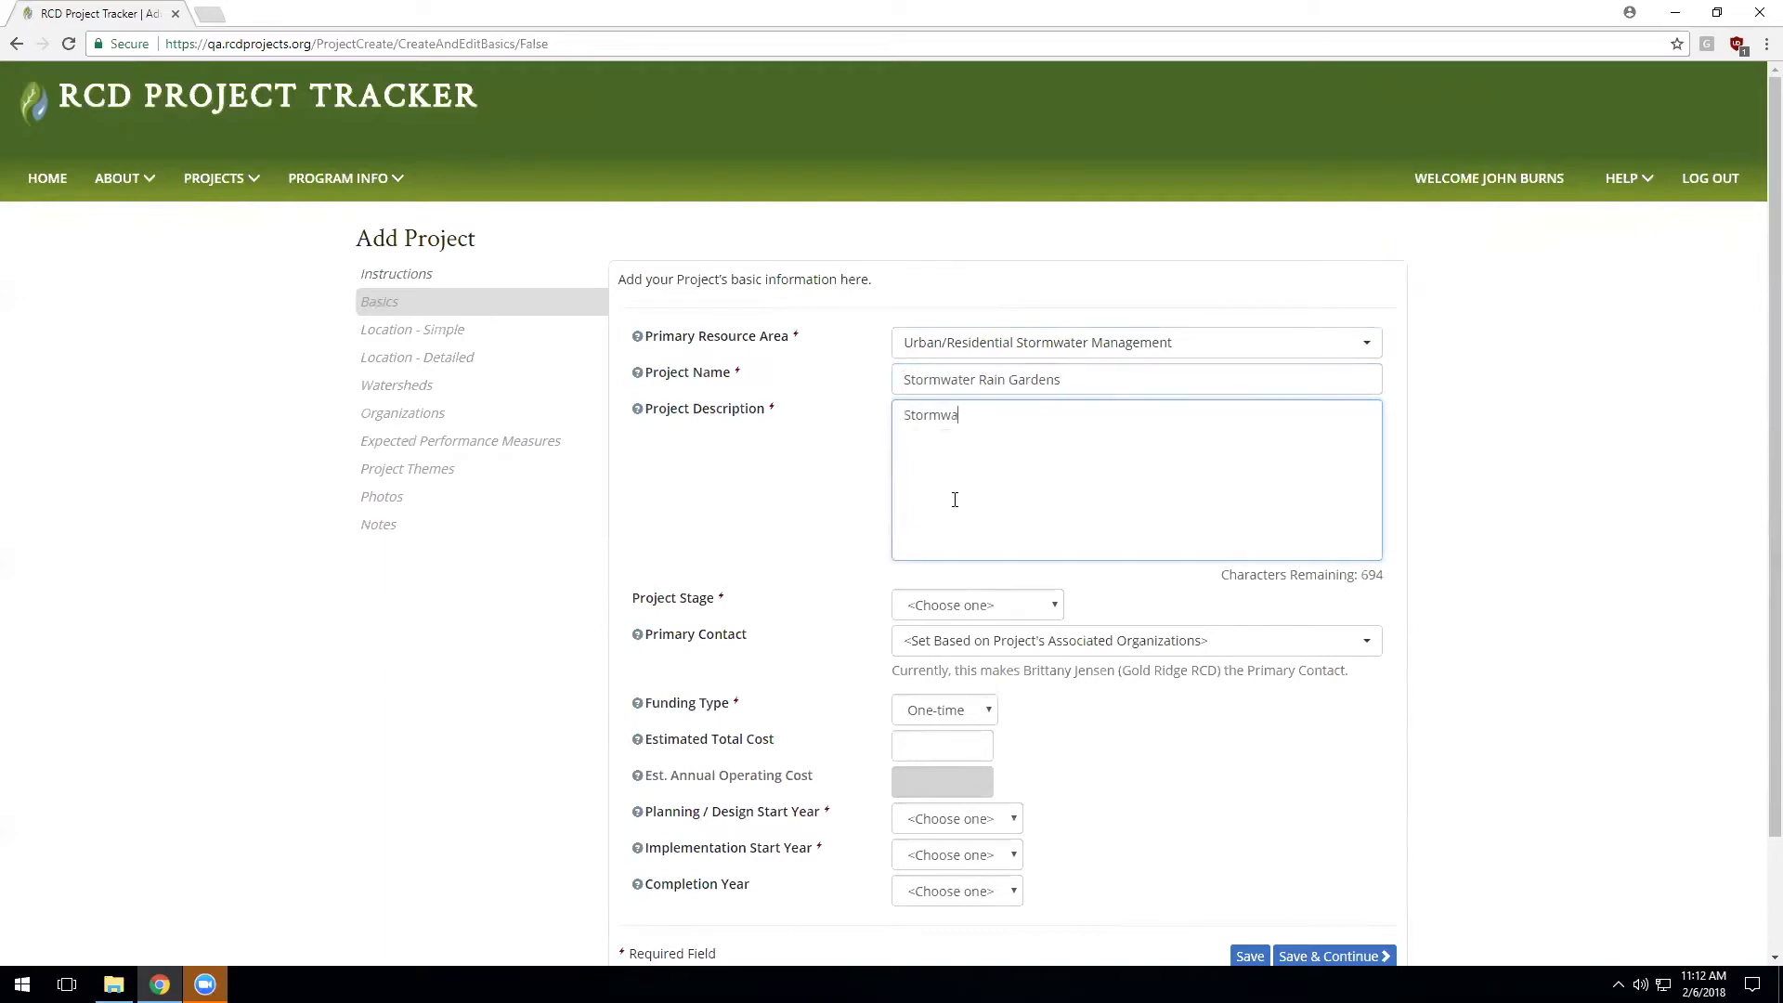
pyautogui.write('ter rain garden')
pyautogui.press('BackSpace')
pyautogui.press('BackSpace')
pyautogui.write('dens installed in a residentia')
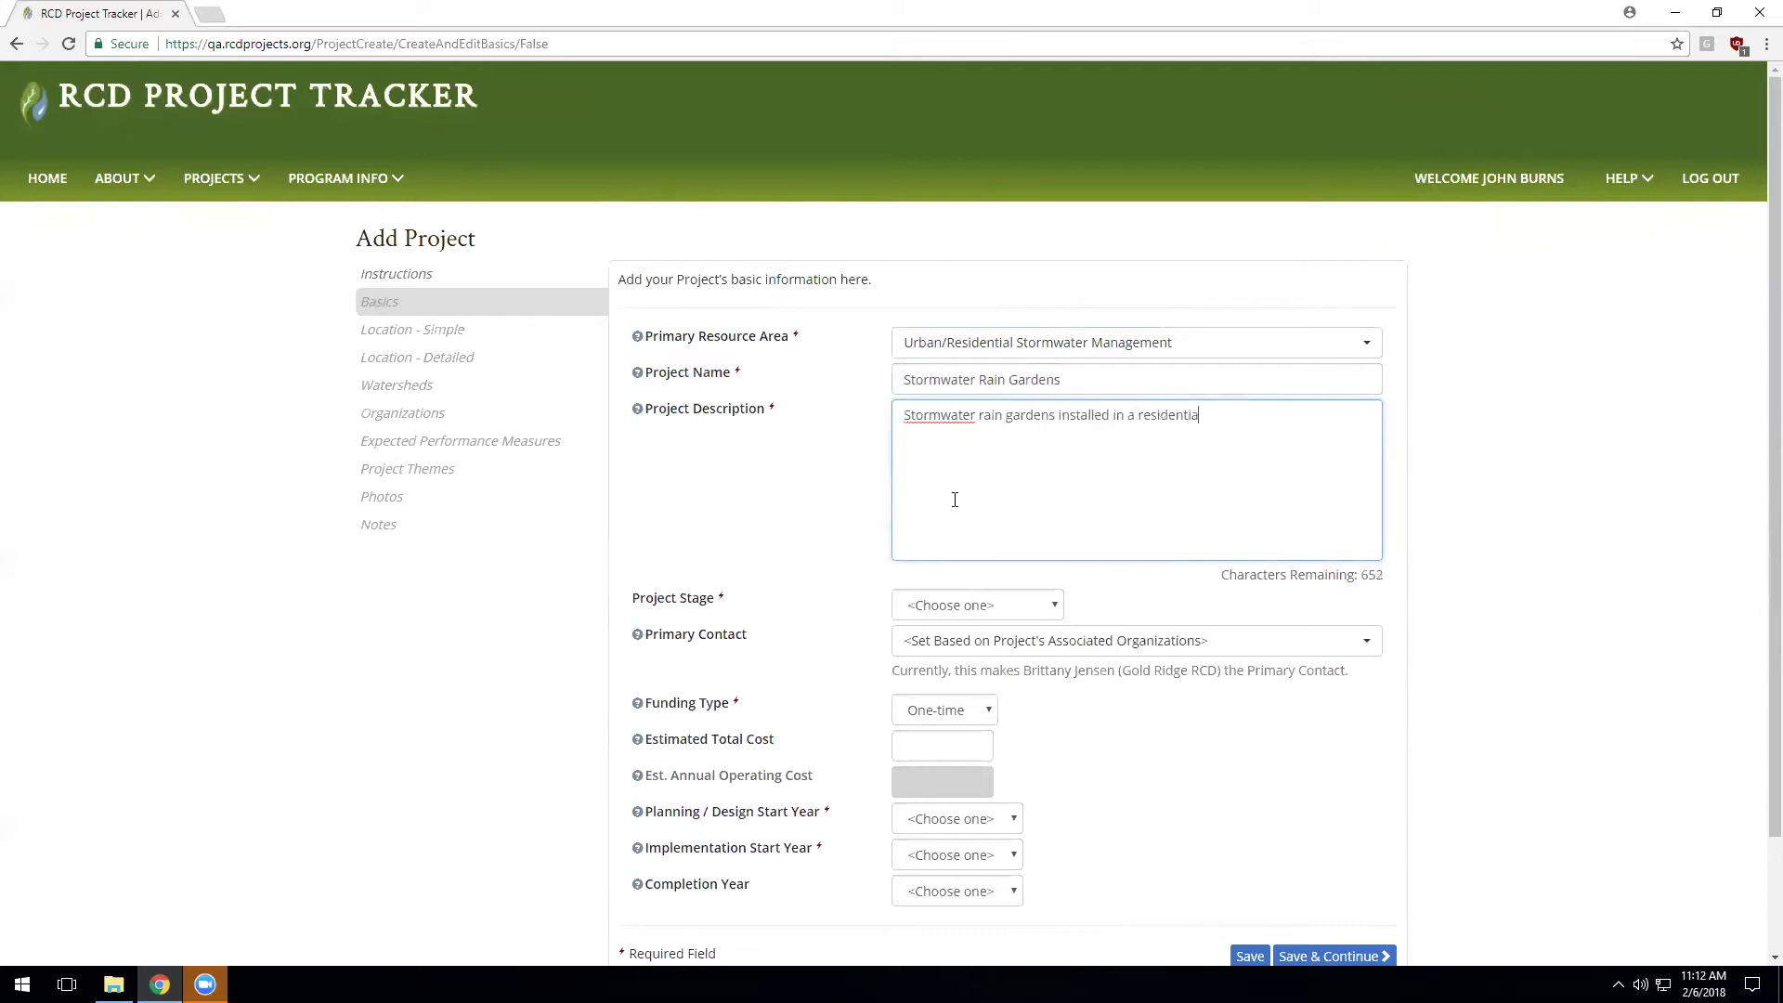
pyautogui.write('l neighborhood.')
# Step: Set the project stage to Completed and choose the logged-in Gold Ridge RCD user as the primary contact
pyautogui.click(948, 605)
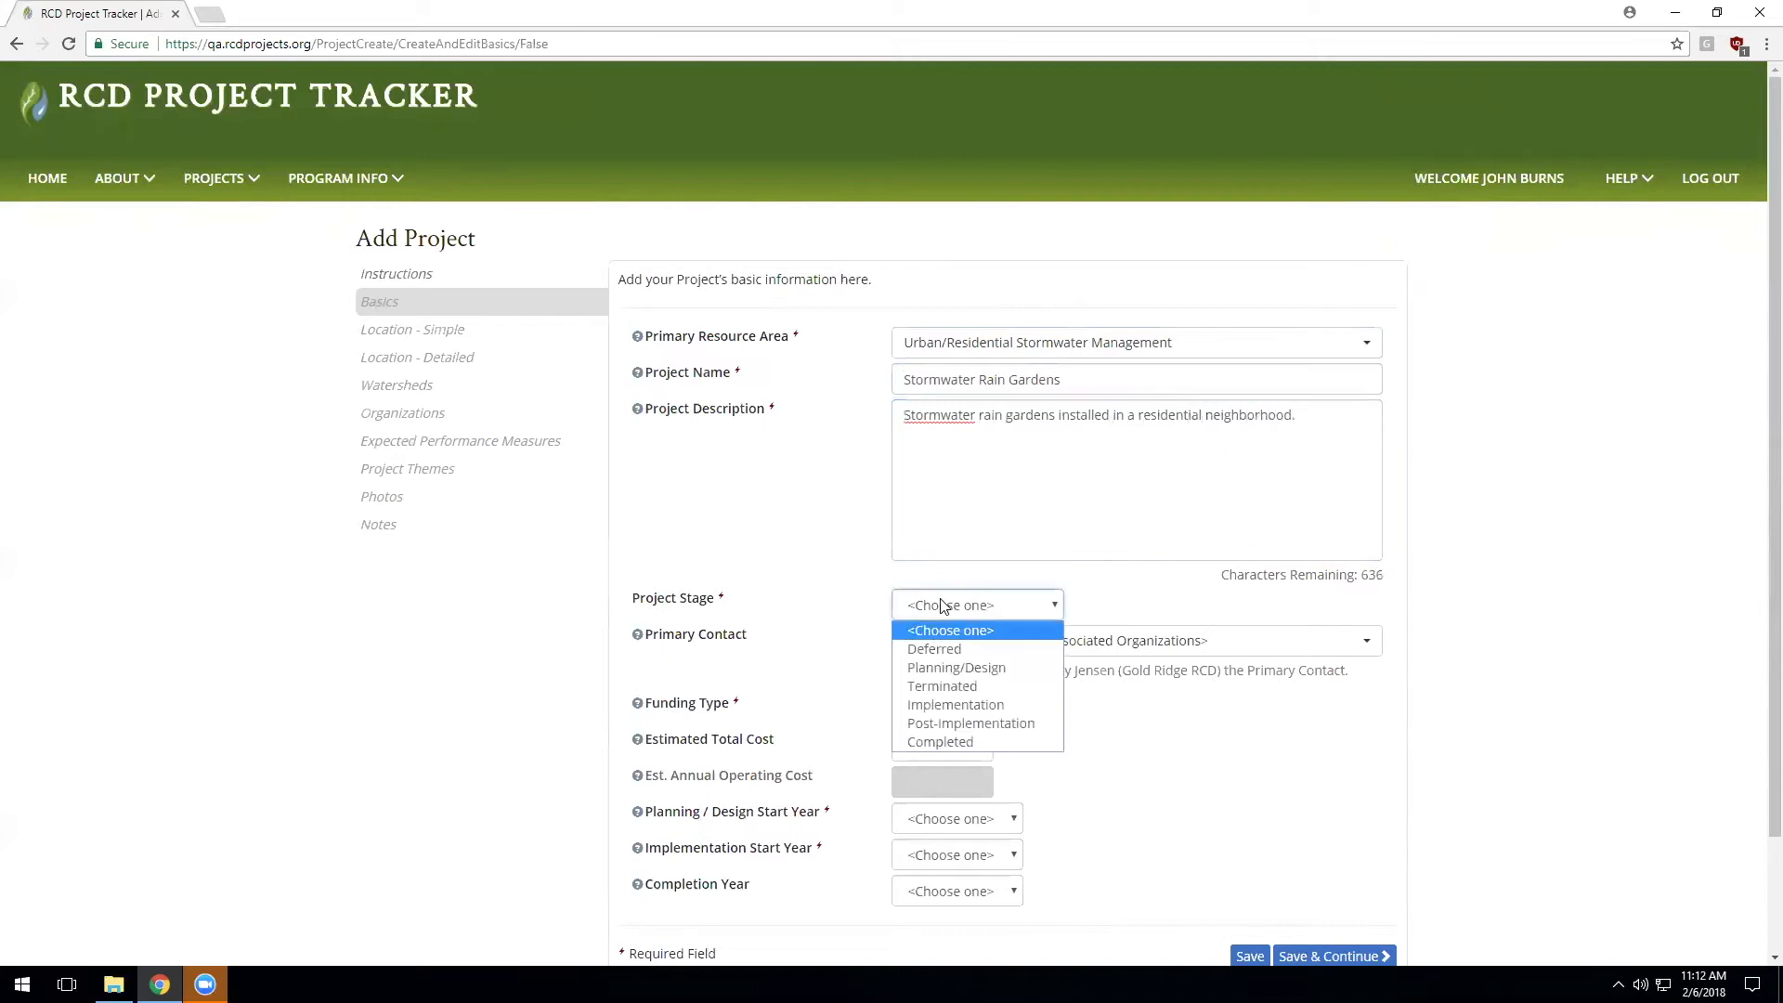
pyautogui.click(1007, 739)
pyautogui.scroll(-1, 1126, 593)
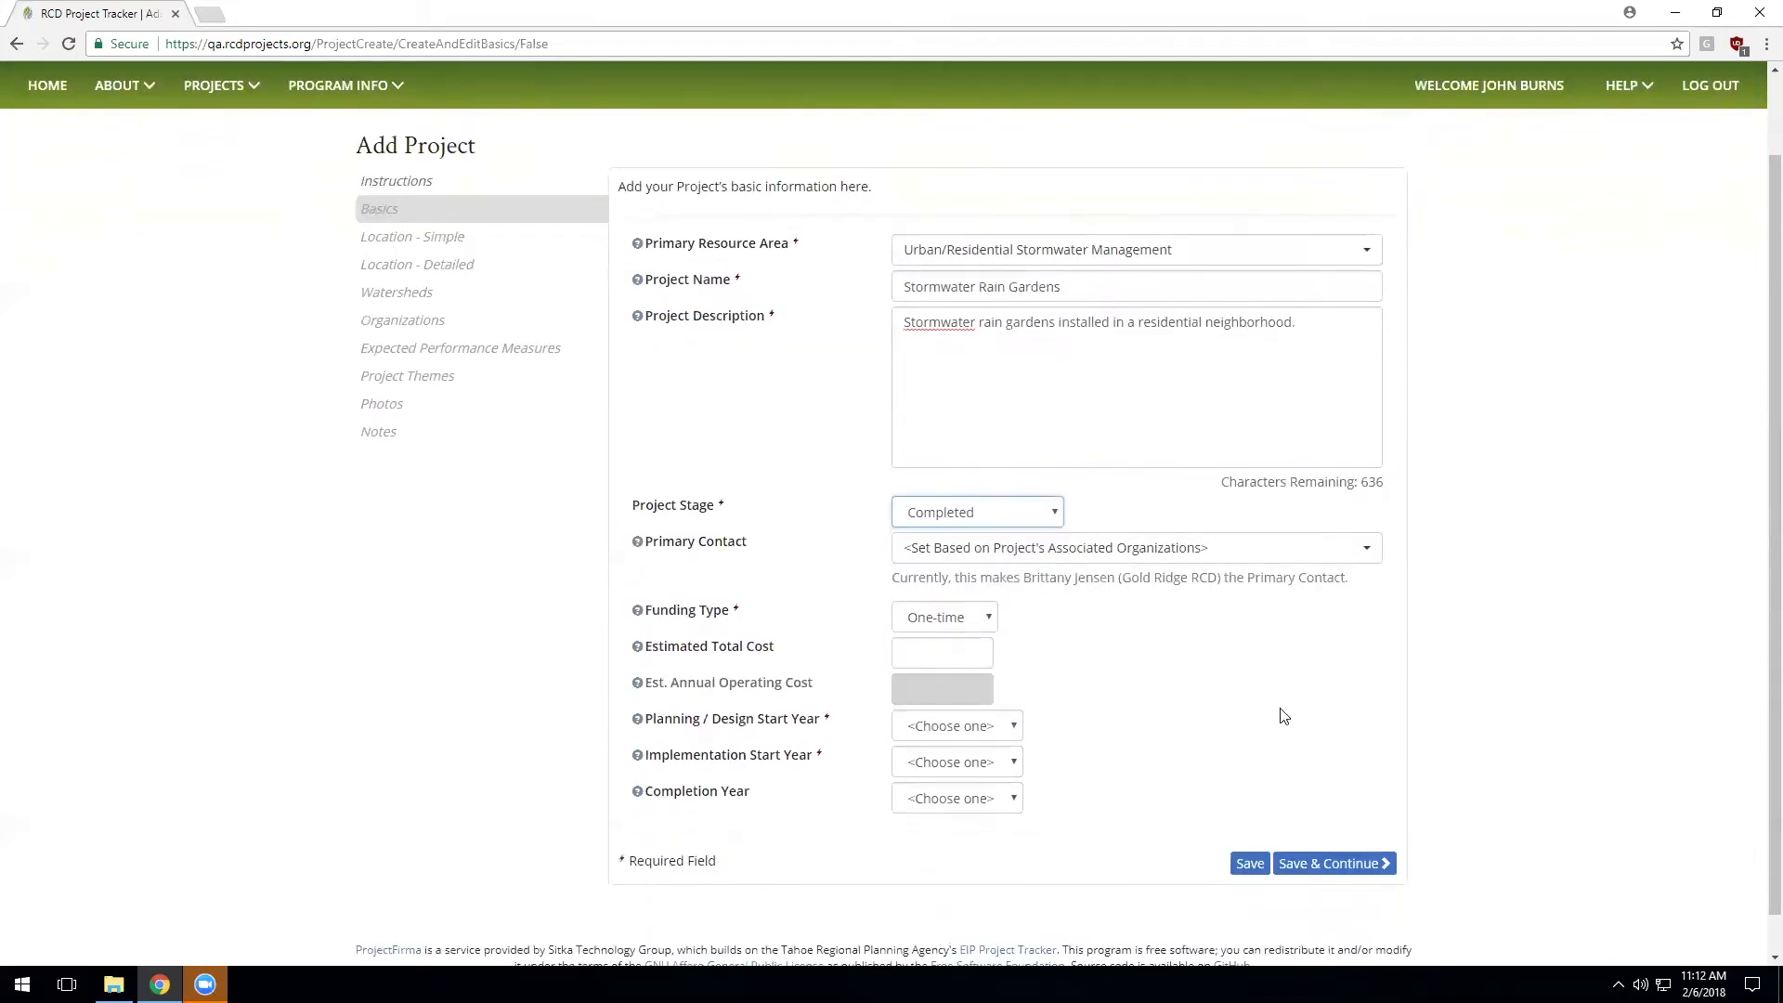
pyautogui.scroll(-1, 1218, 685)
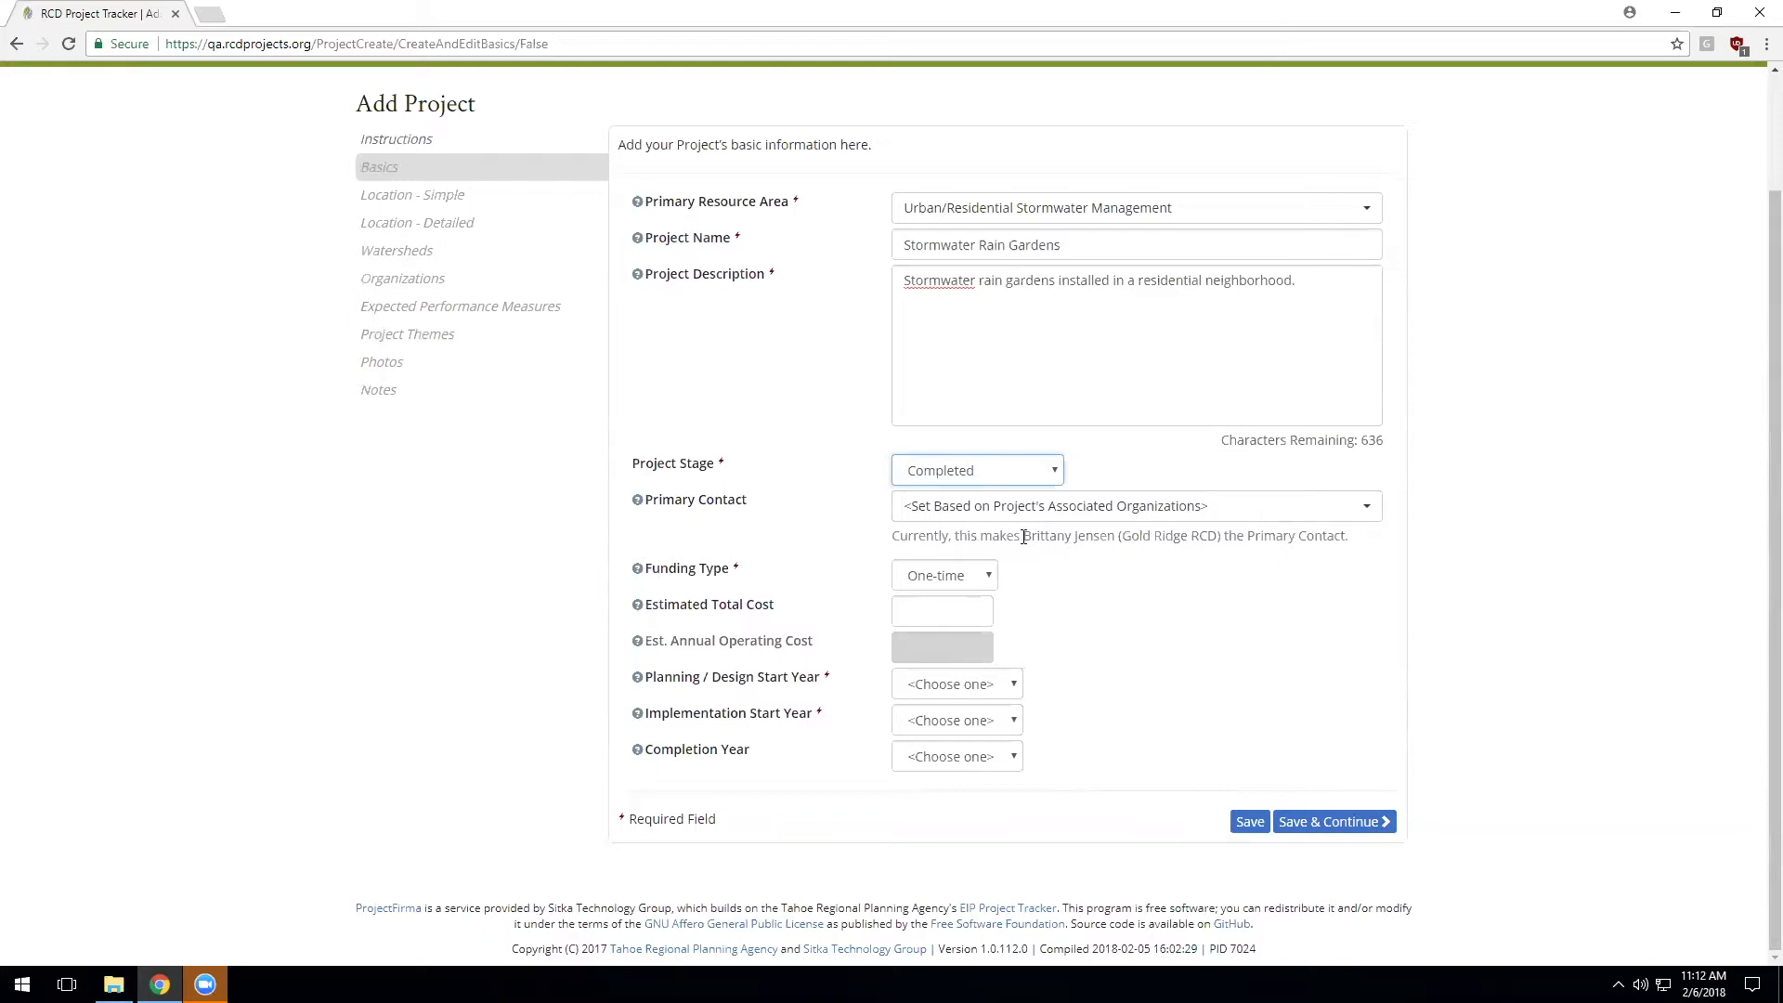
pyautogui.click(1354, 517)
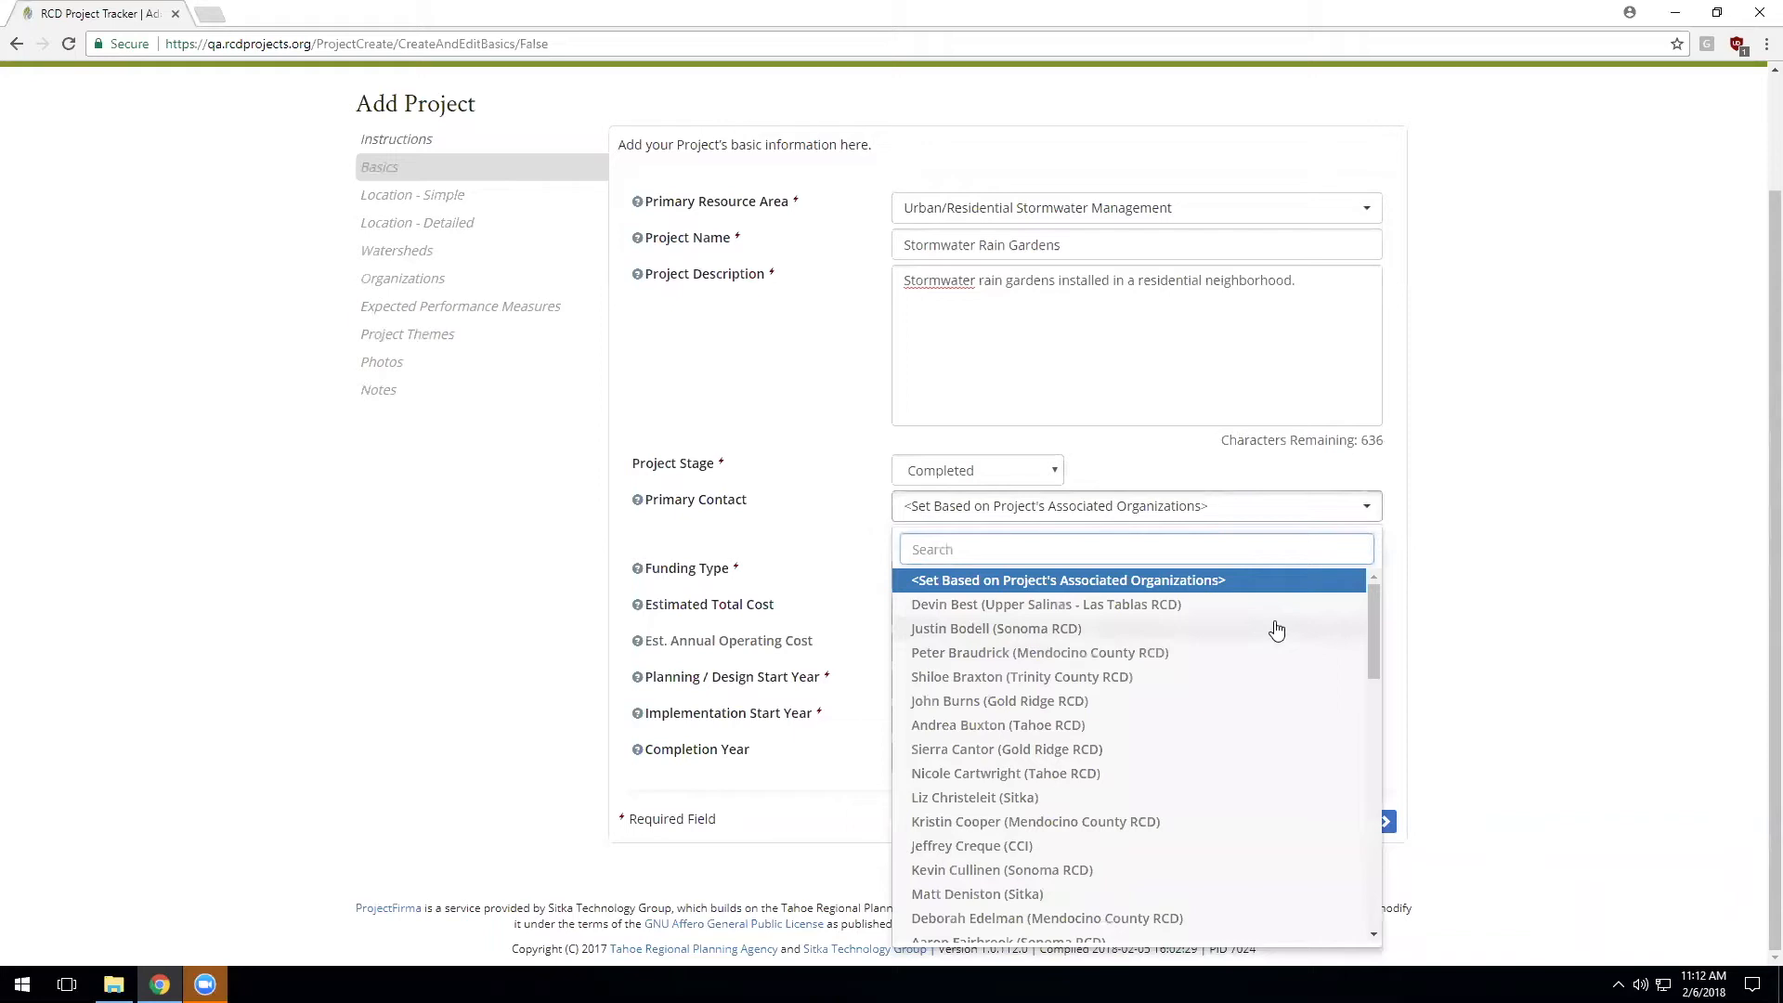
pyautogui.click(1135, 706)
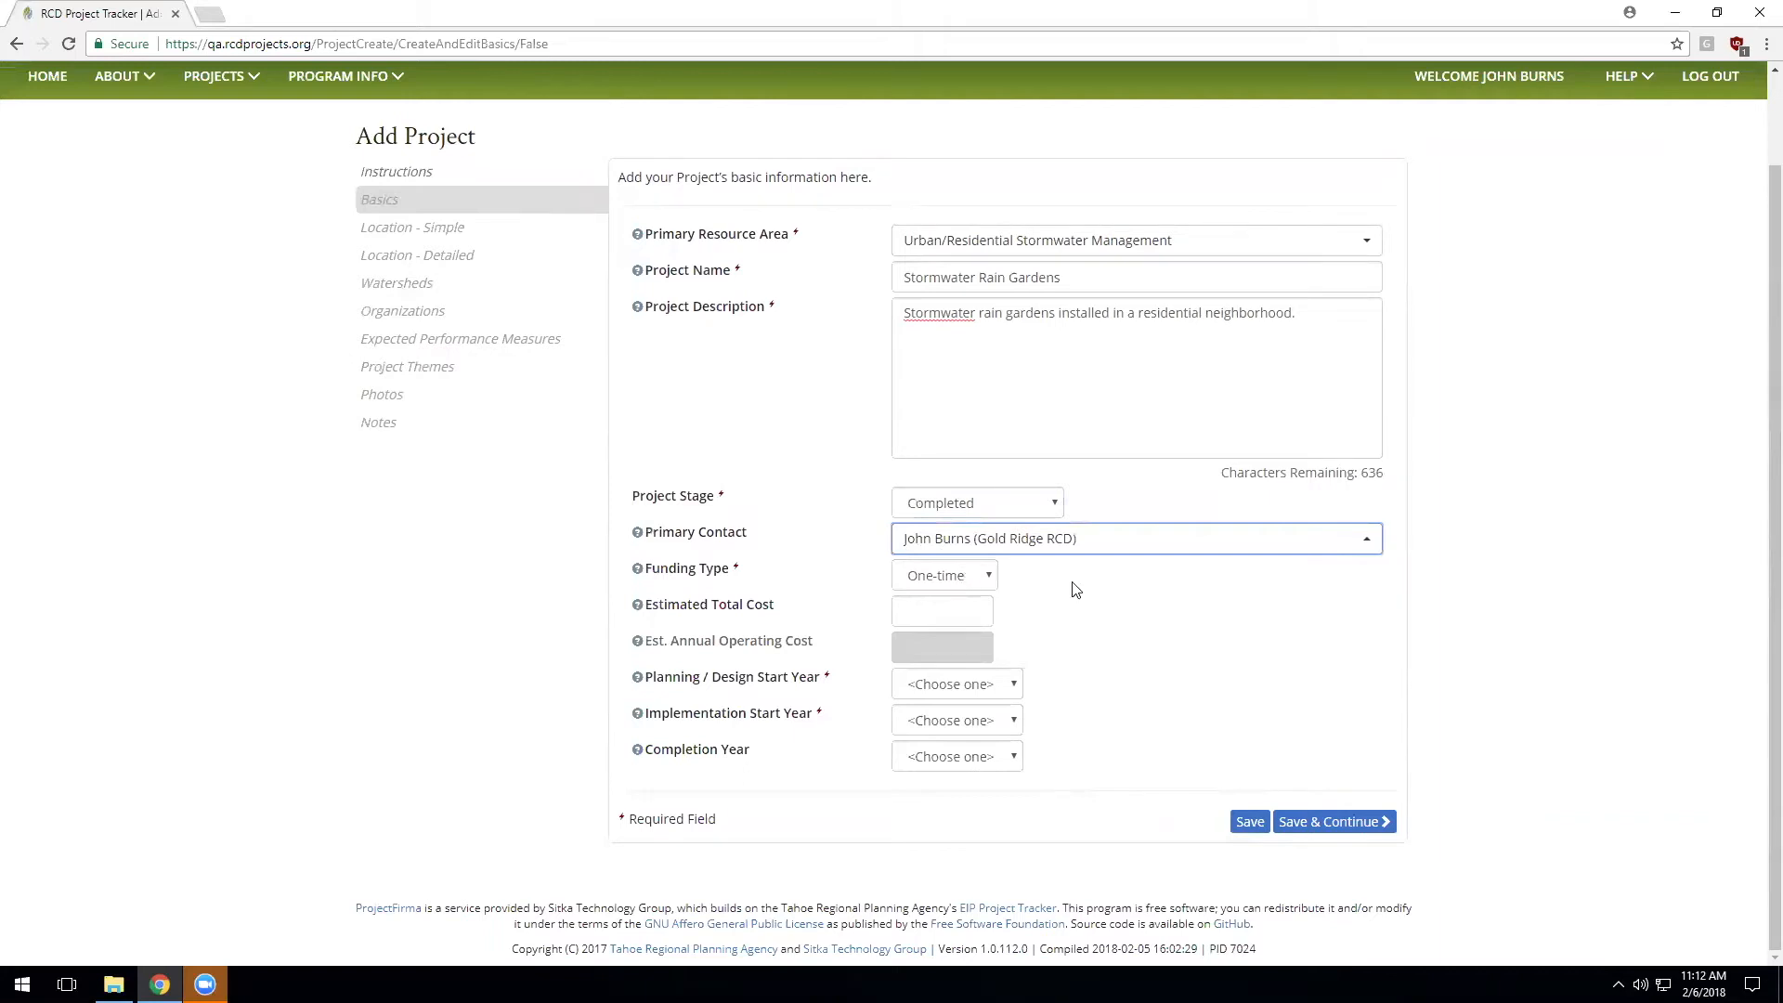
# Step: Keep the funding type at One-time and enter an estimated total cost of 500000
pyautogui.click(988, 575)
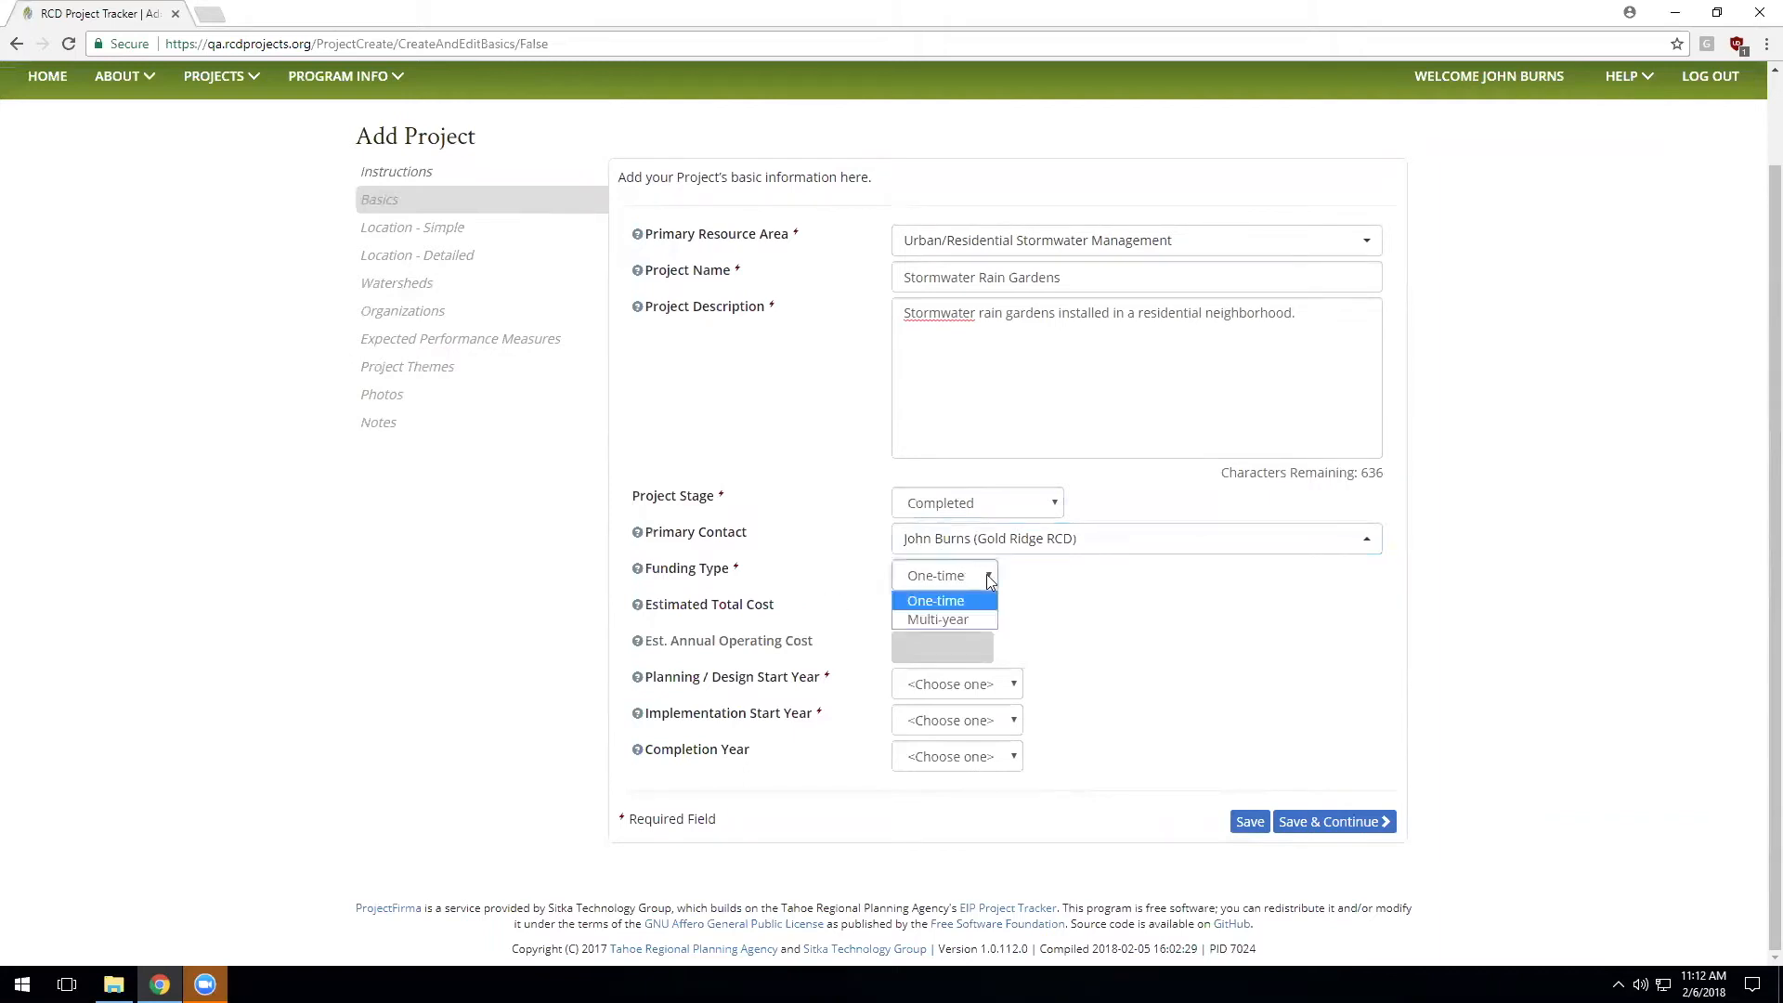
pyautogui.click(988, 578)
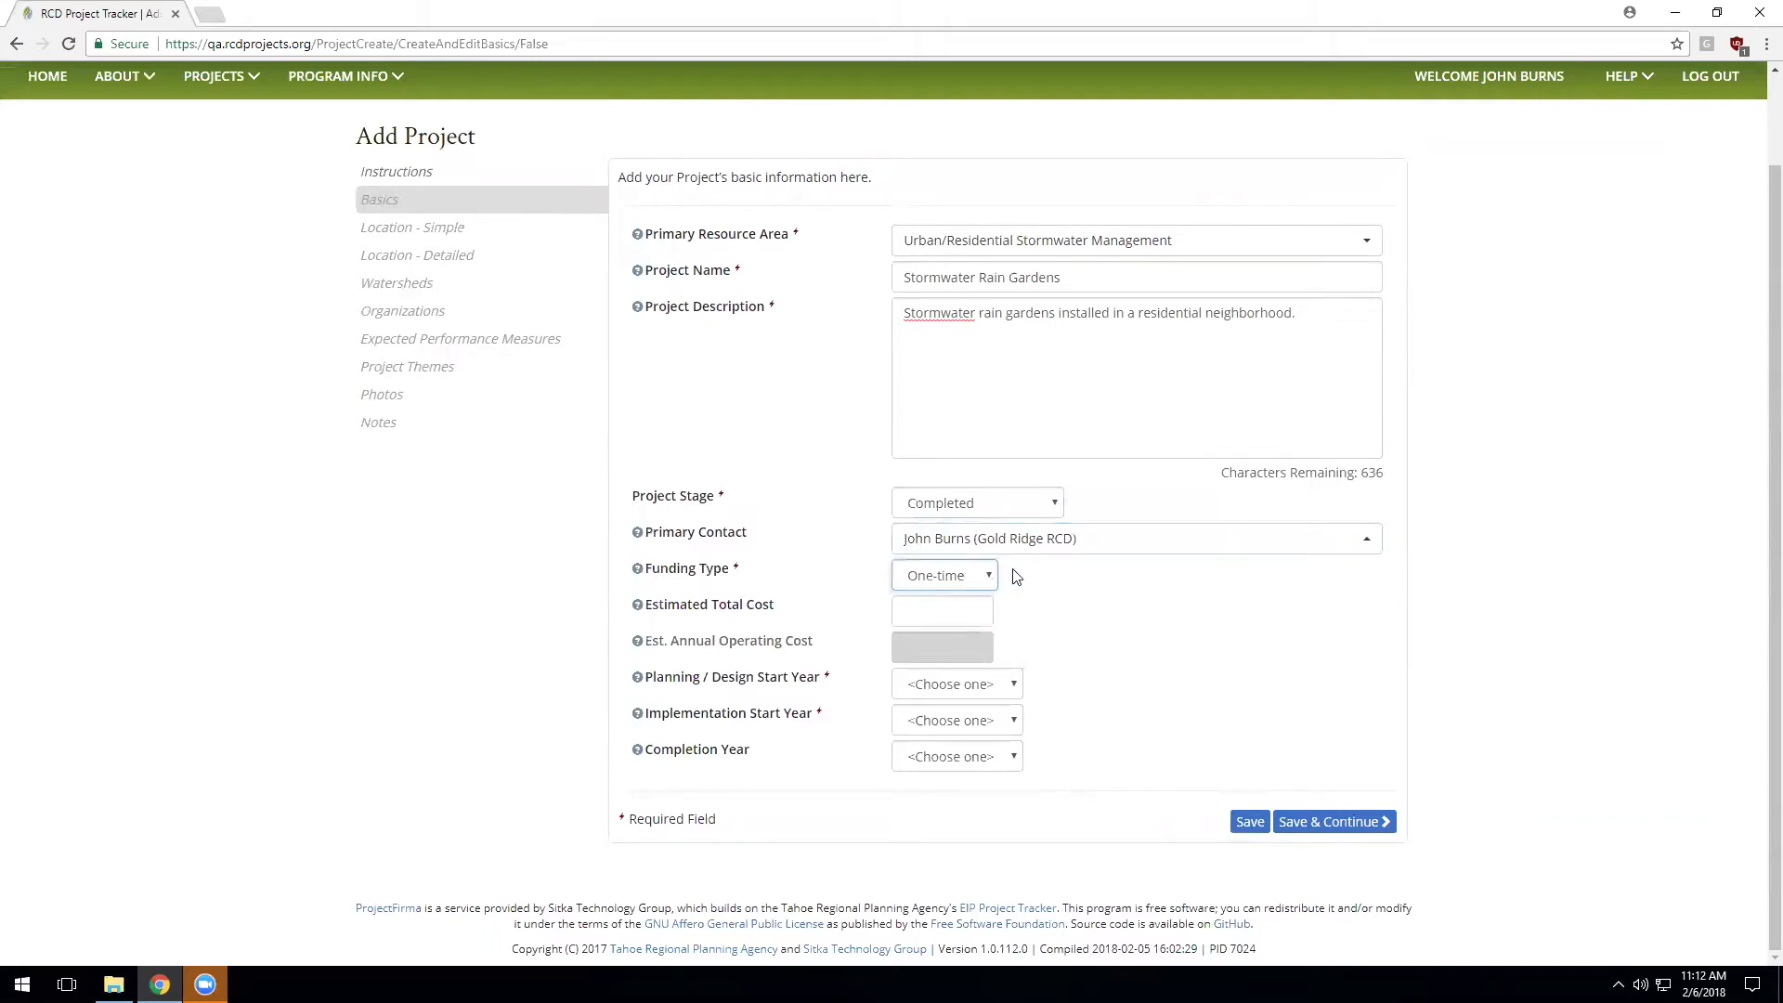
pyautogui.click(964, 621)
pyautogui.write('500000')
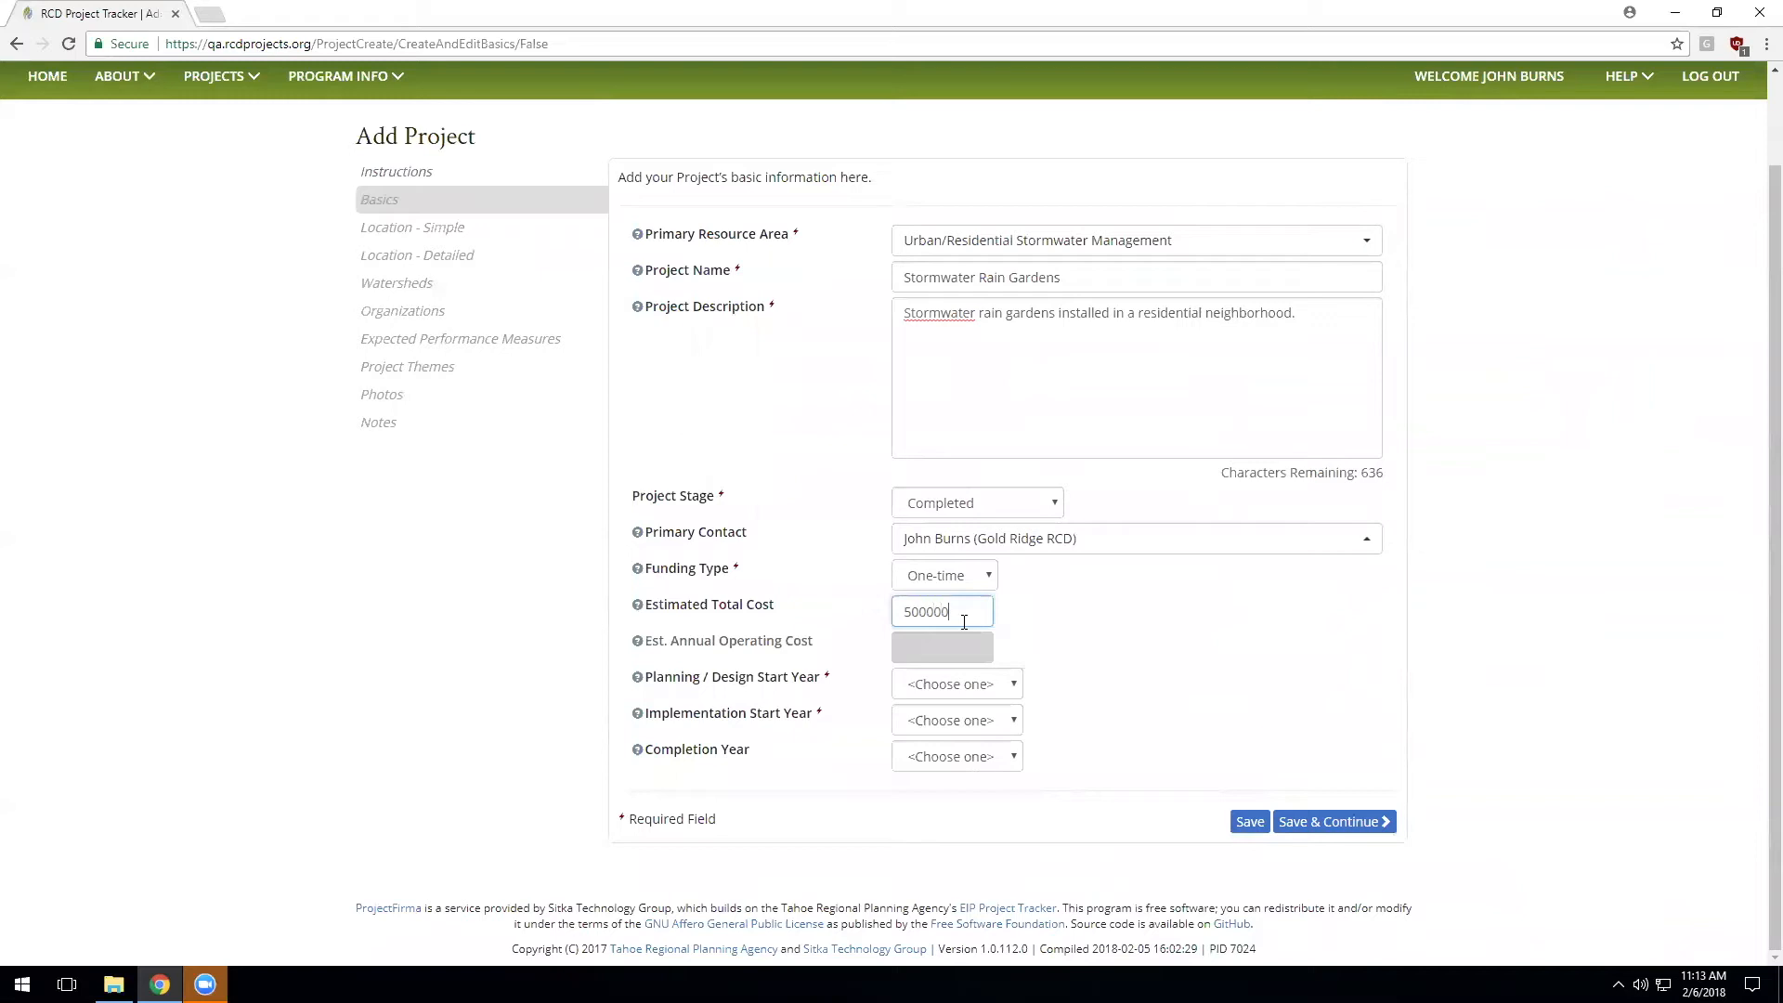
# Step: Set the planning/design start year to 2016, implementation start to 2017 and completion to 2018, and save and continue
pyautogui.click(954, 692)
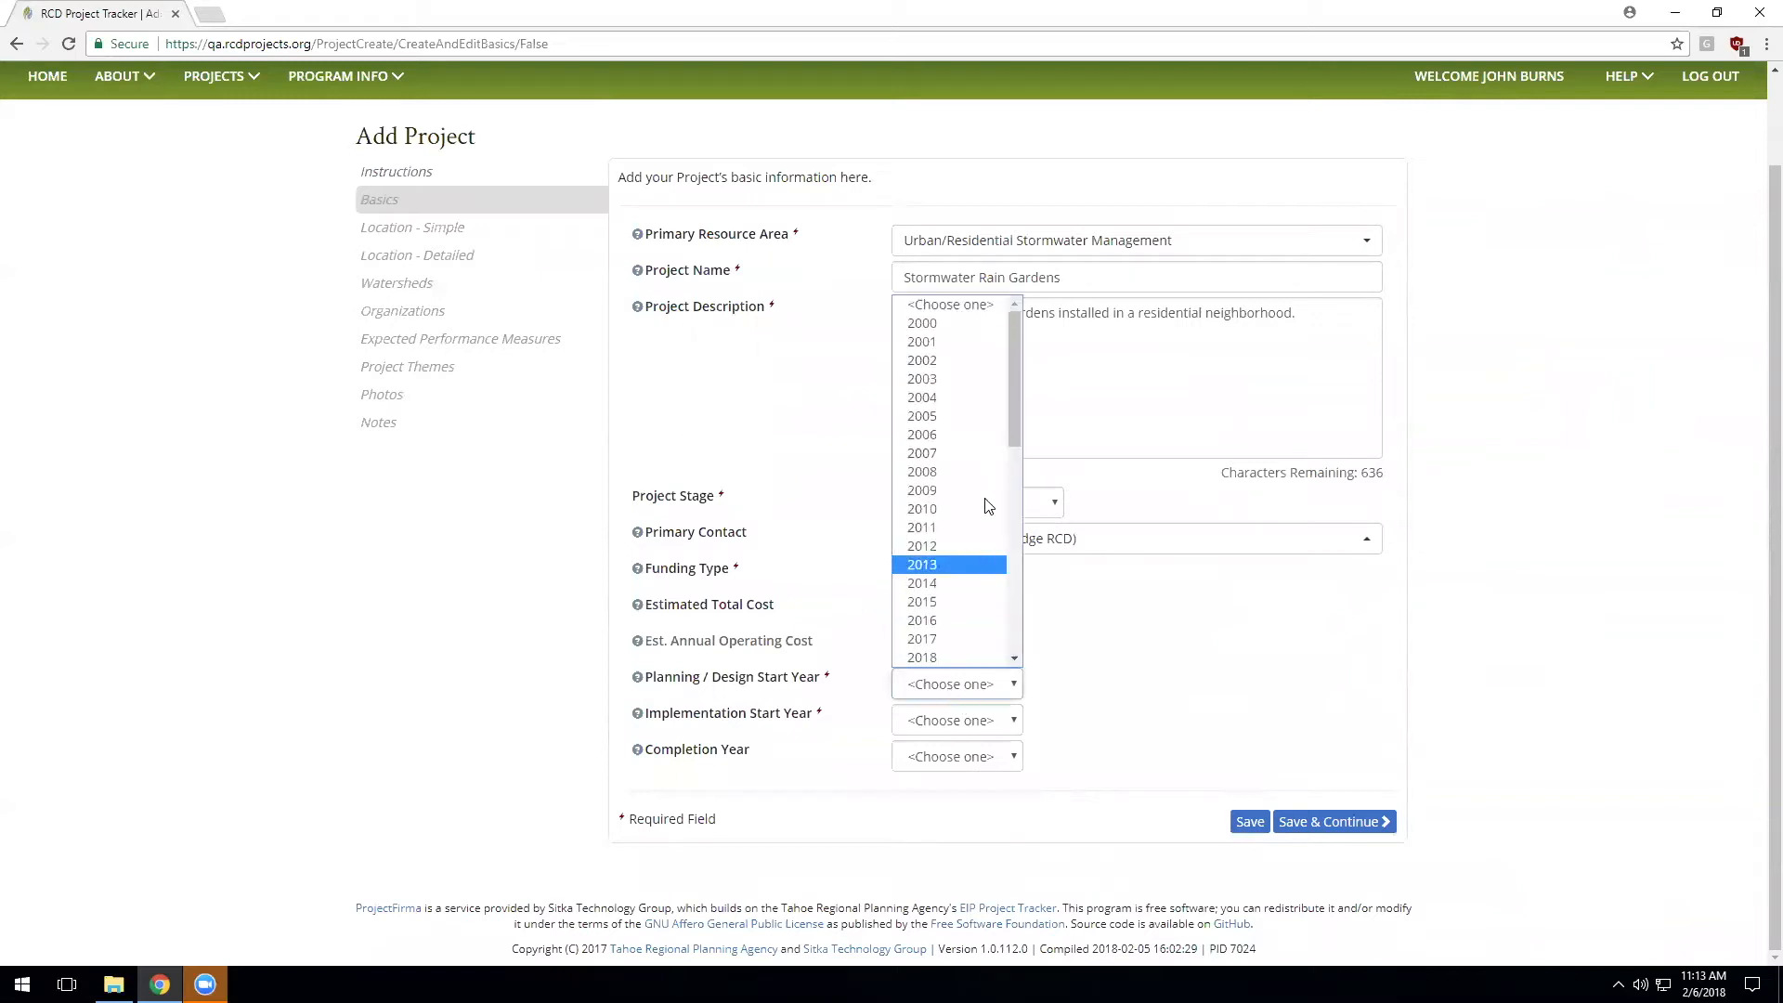
pyautogui.scroll(-2, 971, 582)
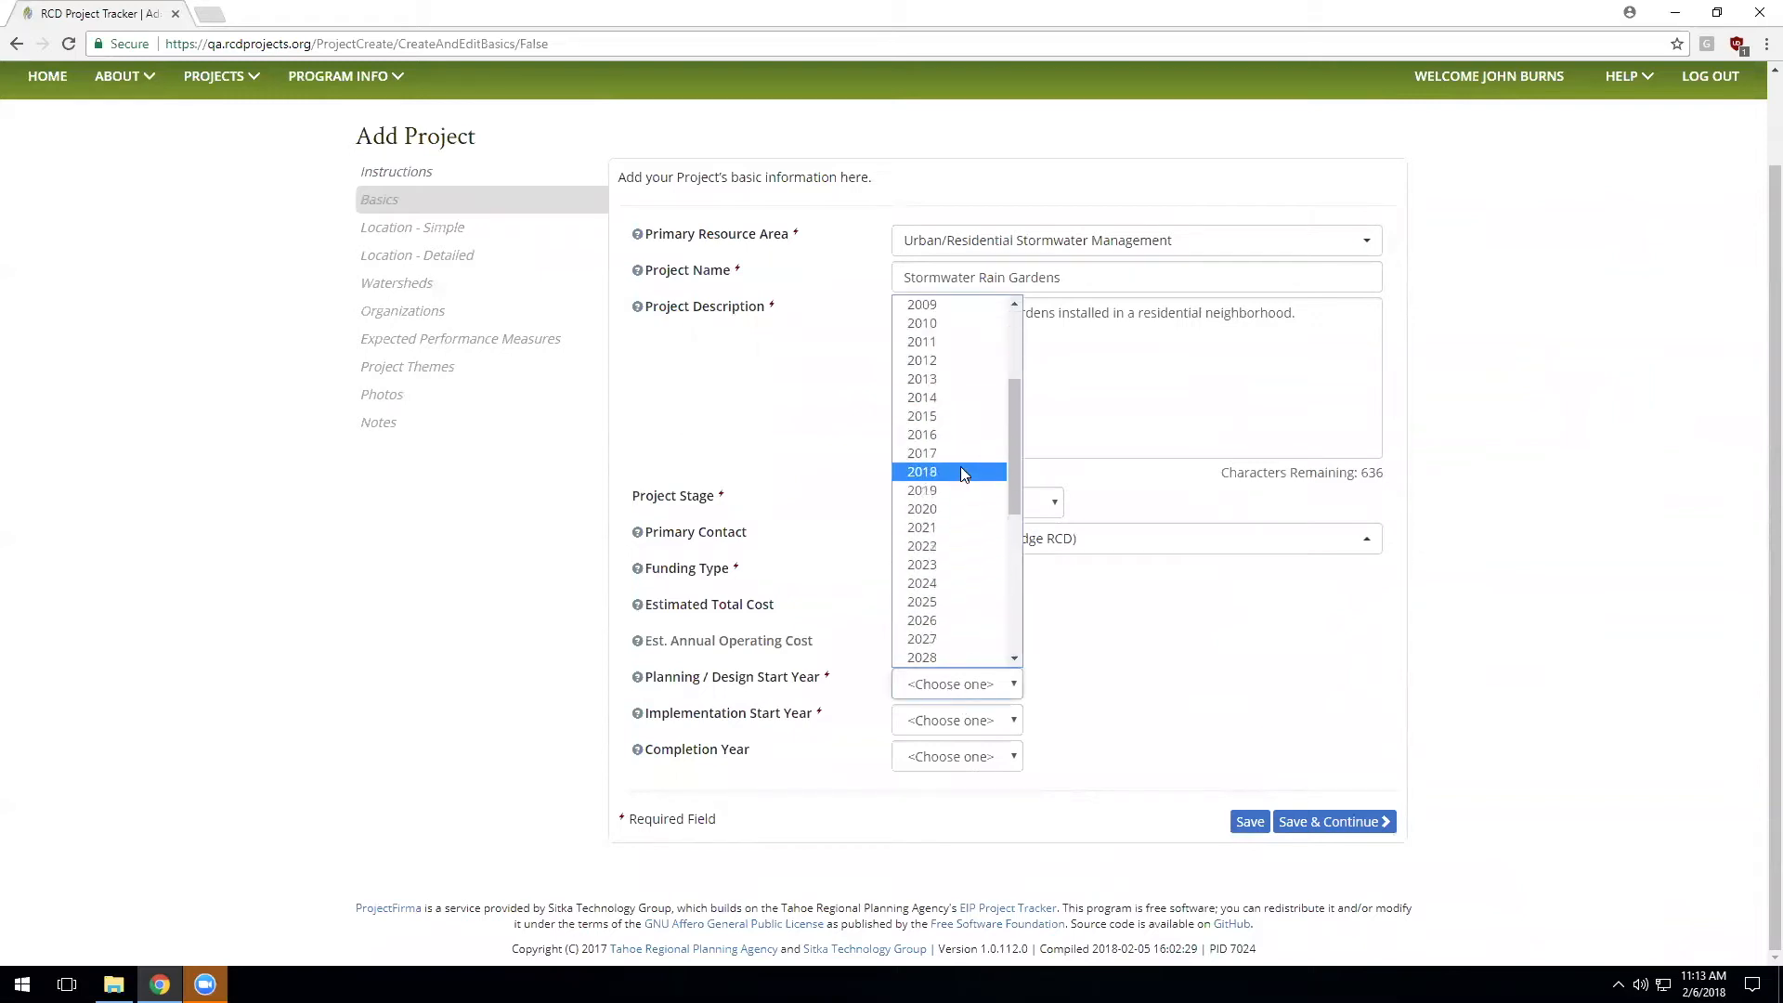
pyautogui.click(936, 436)
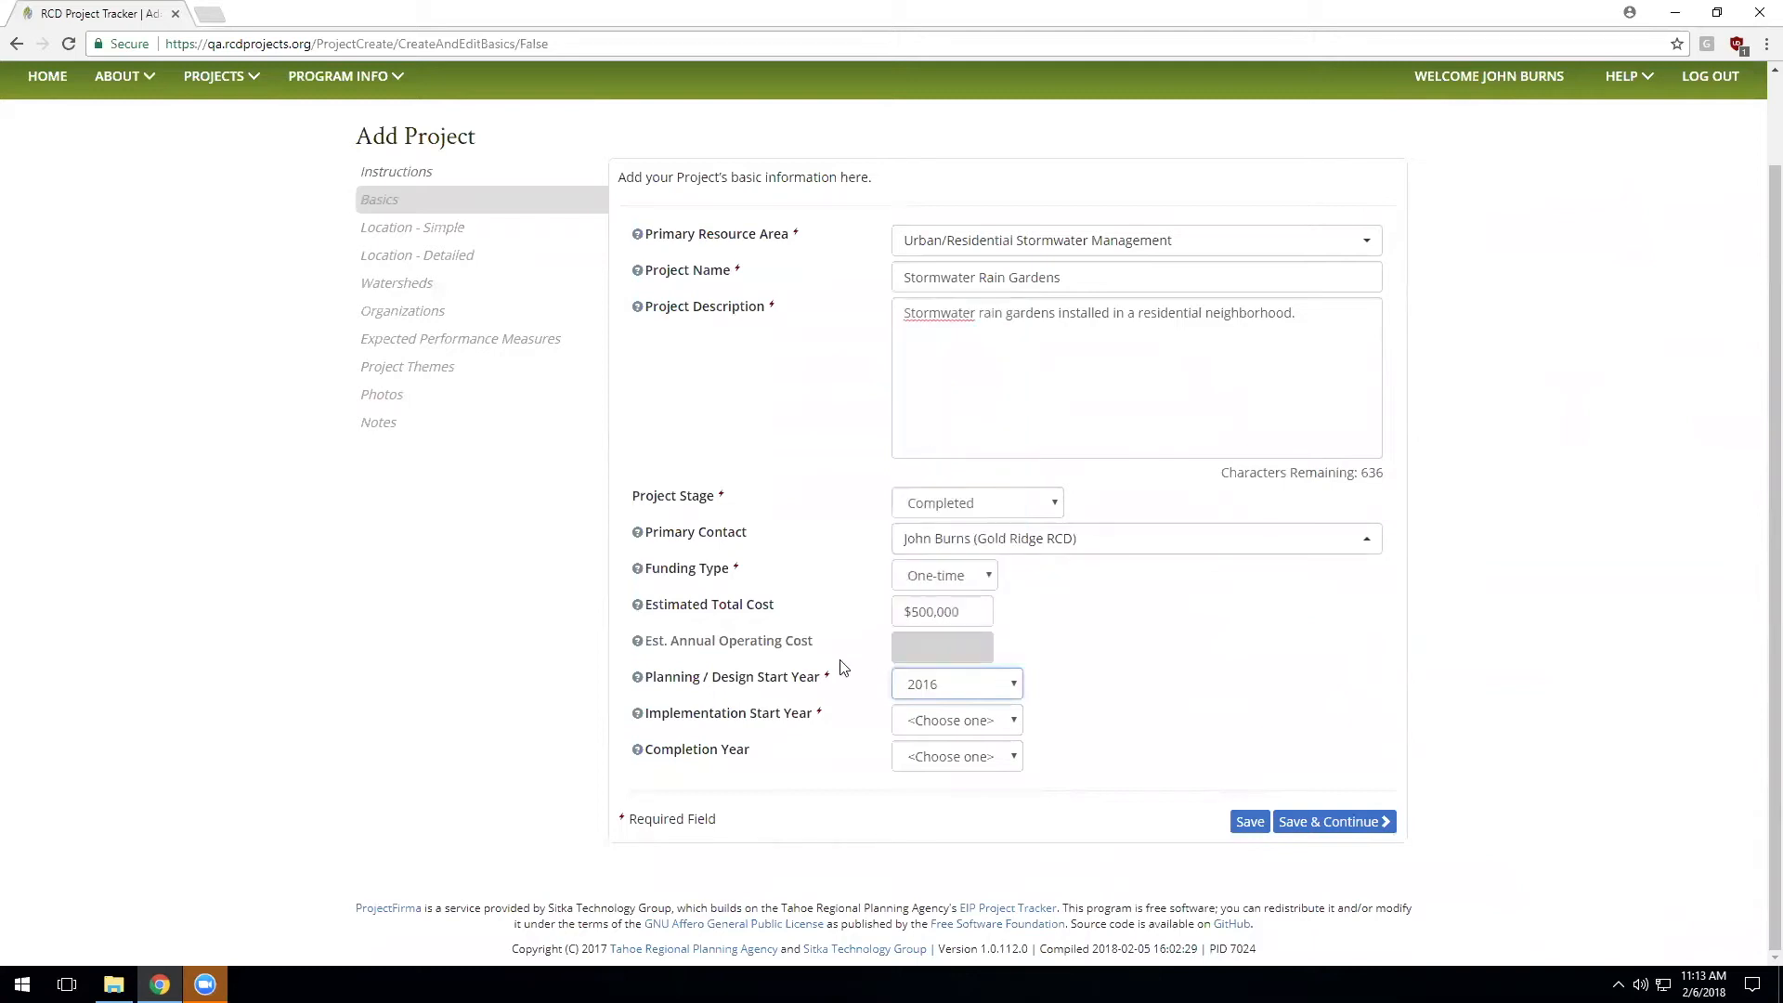
pyautogui.click(942, 733)
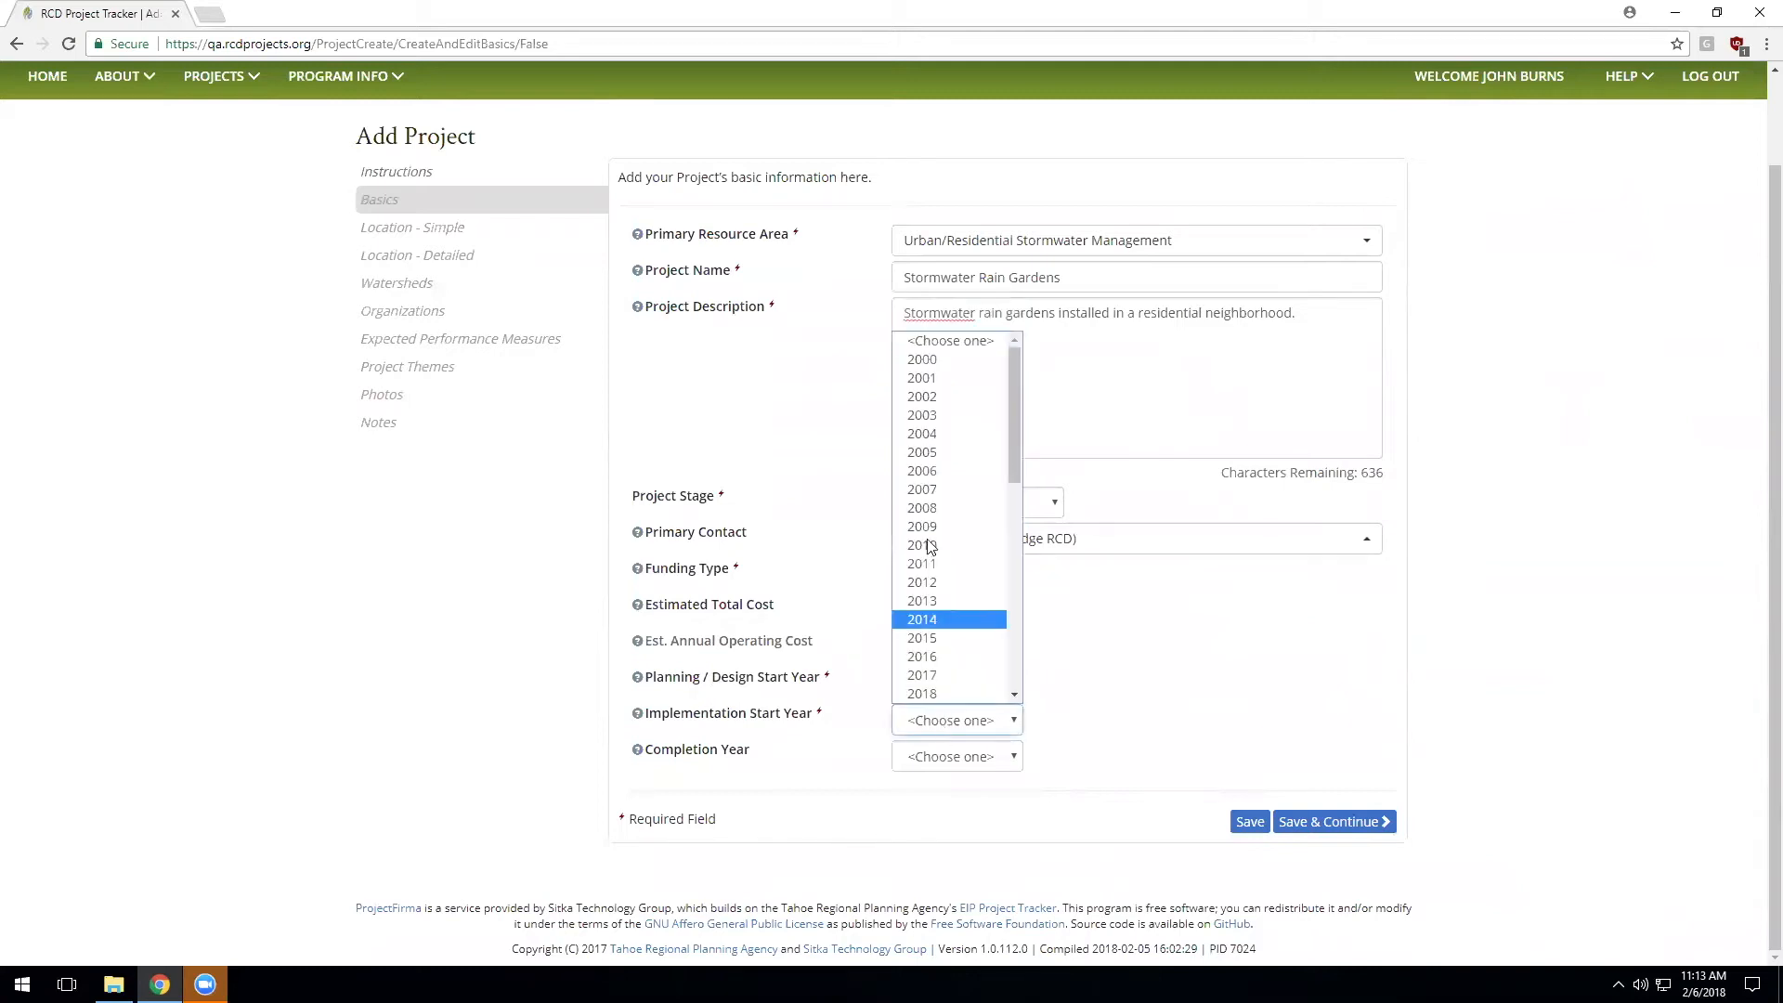
pyautogui.scroll(-2, 944, 566)
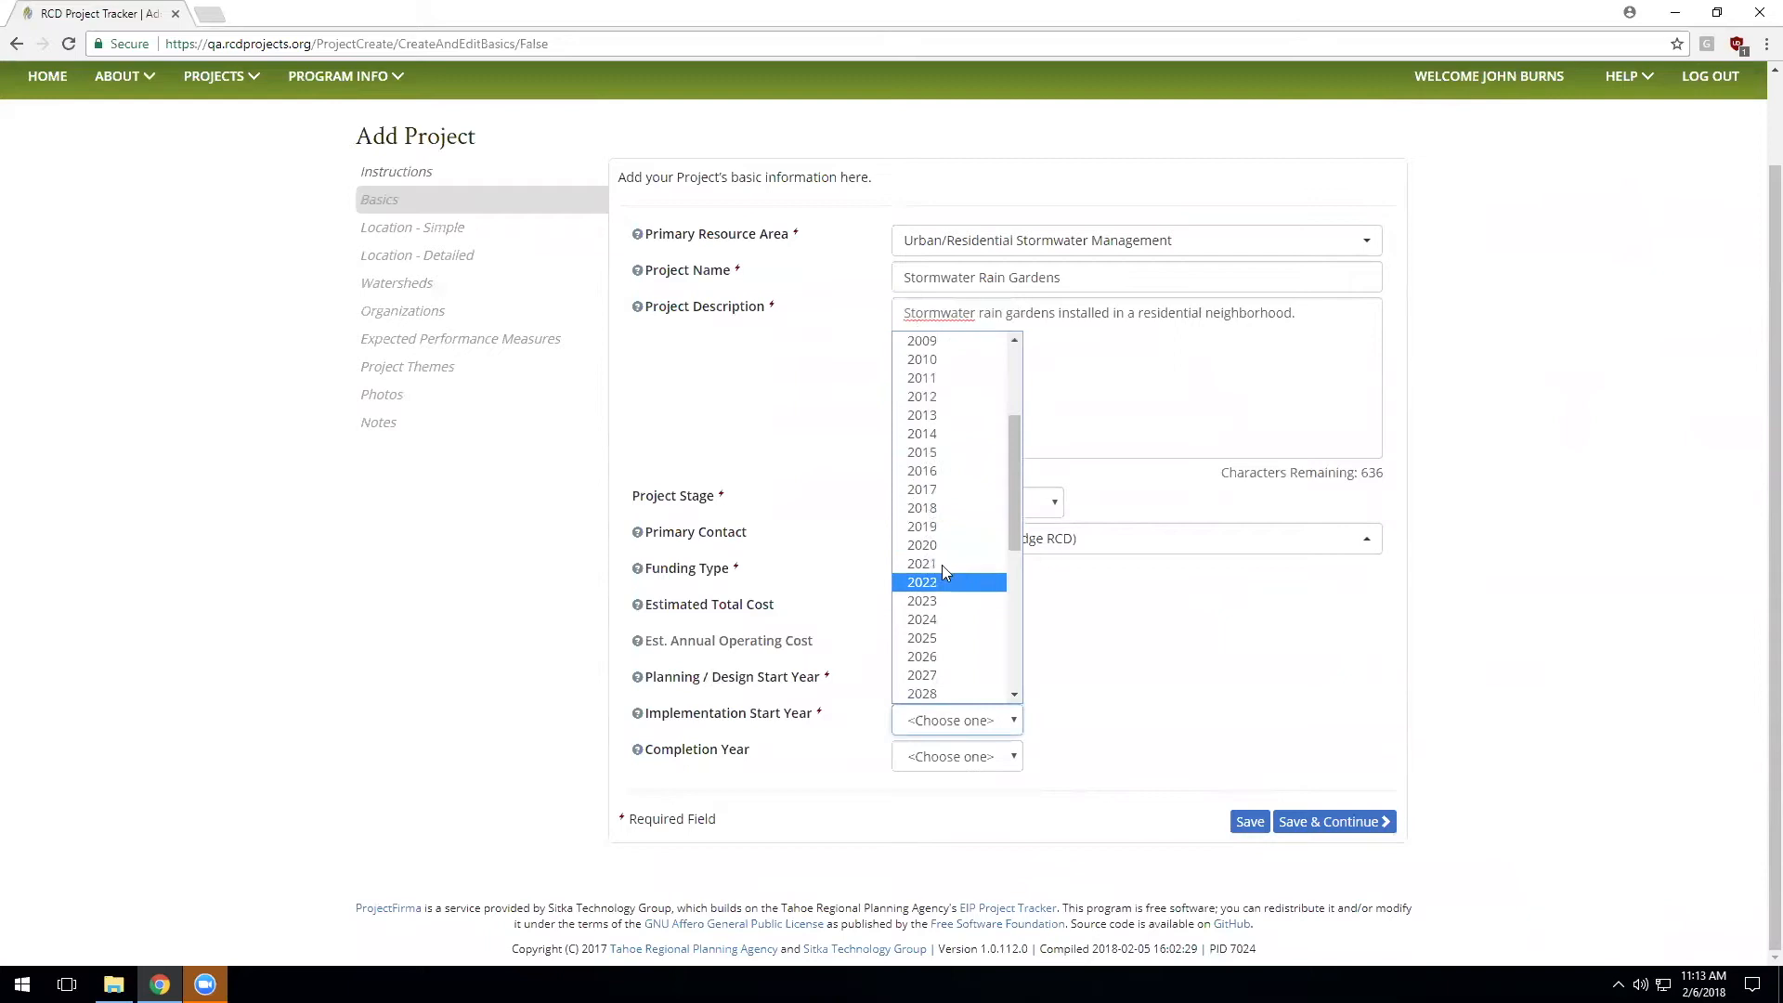
pyautogui.click(923, 488)
pyautogui.click(941, 765)
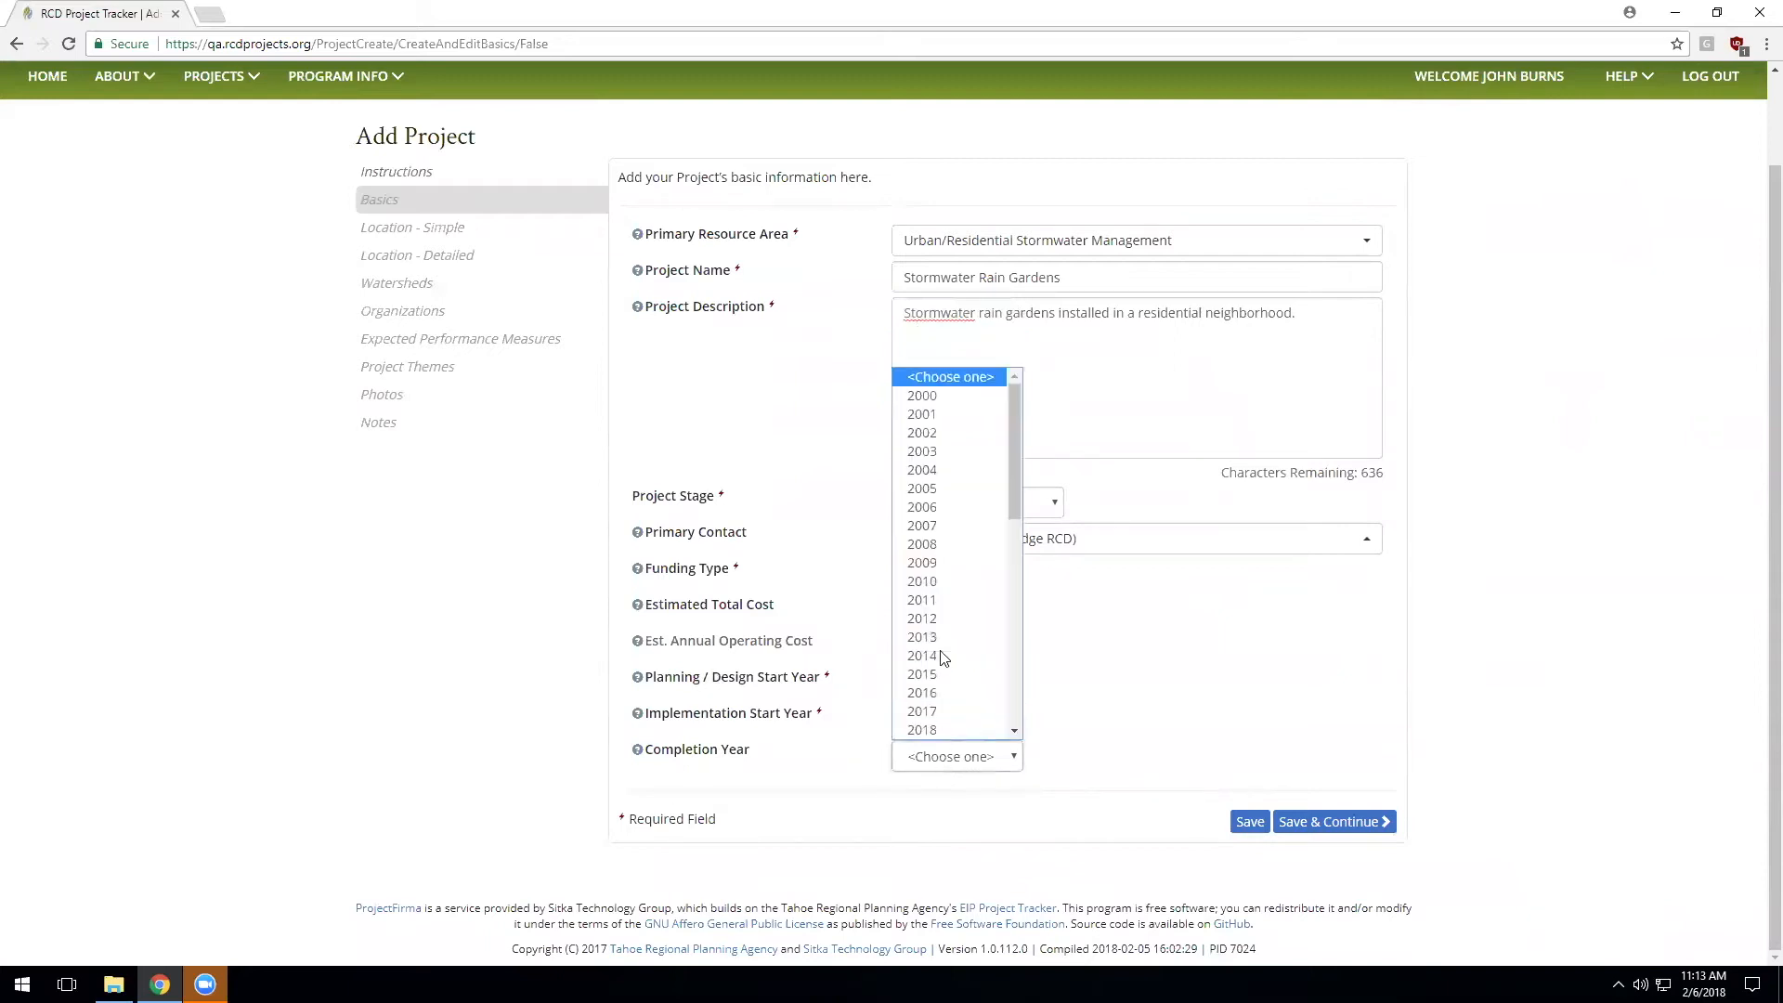
pyautogui.click(938, 730)
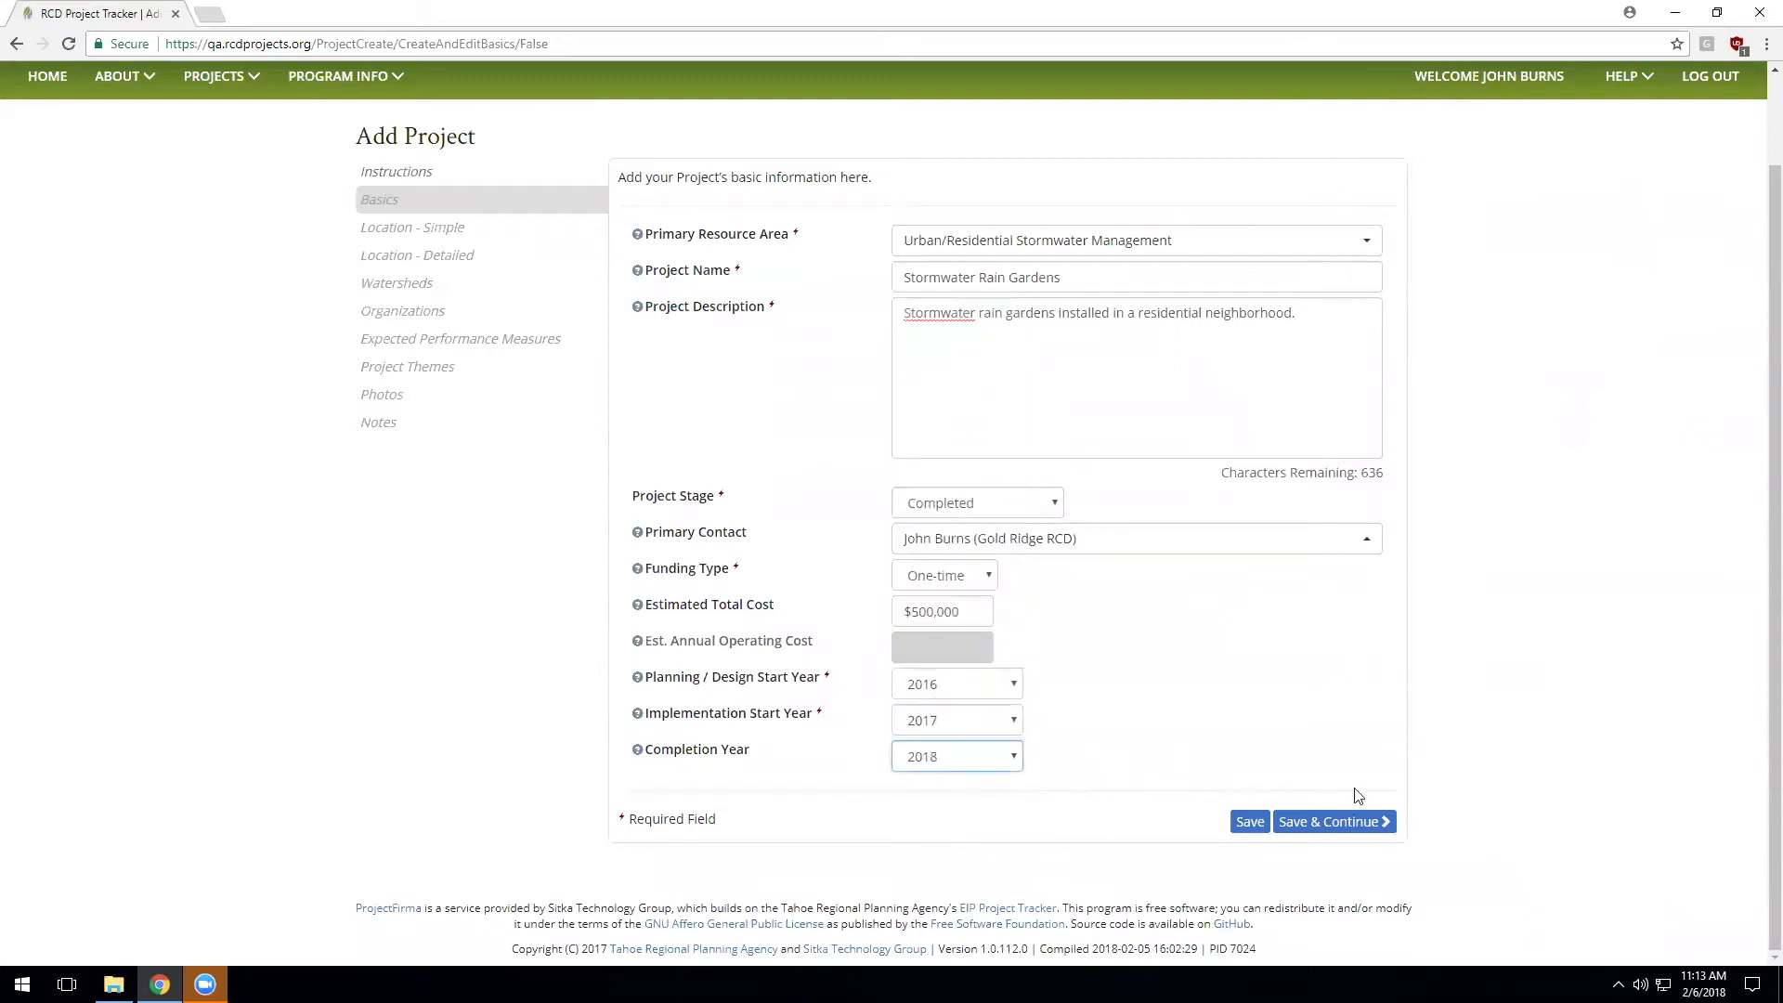
pyautogui.click(1338, 821)
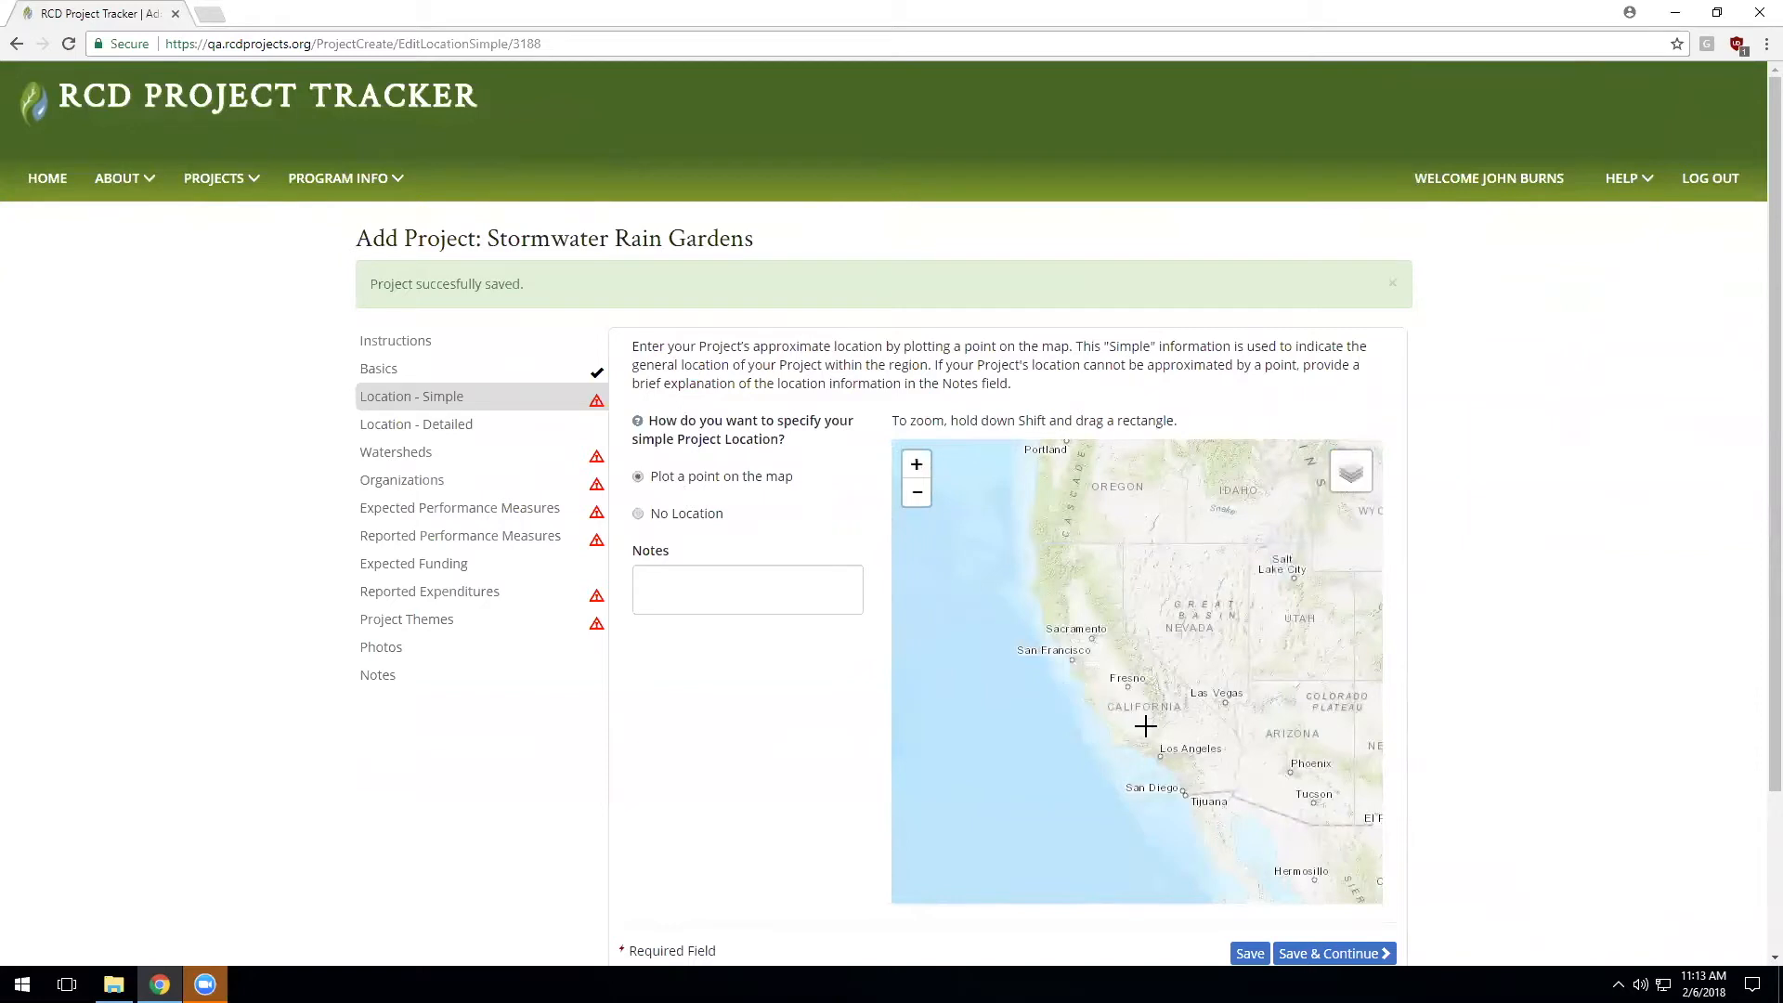
# Step: Plot the project's simple location point on the map at San Geronimo, along Sir Francis Drake Blvd
pyautogui.moveTo(1063, 637)
pyautogui.mouseDown()
pyautogui.moveTo(1096, 658)
pyautogui.moveTo(1070, 726)
pyautogui.mouseUp()
pyautogui.moveTo(980, 648); pyautogui.dragTo(1106, 725)
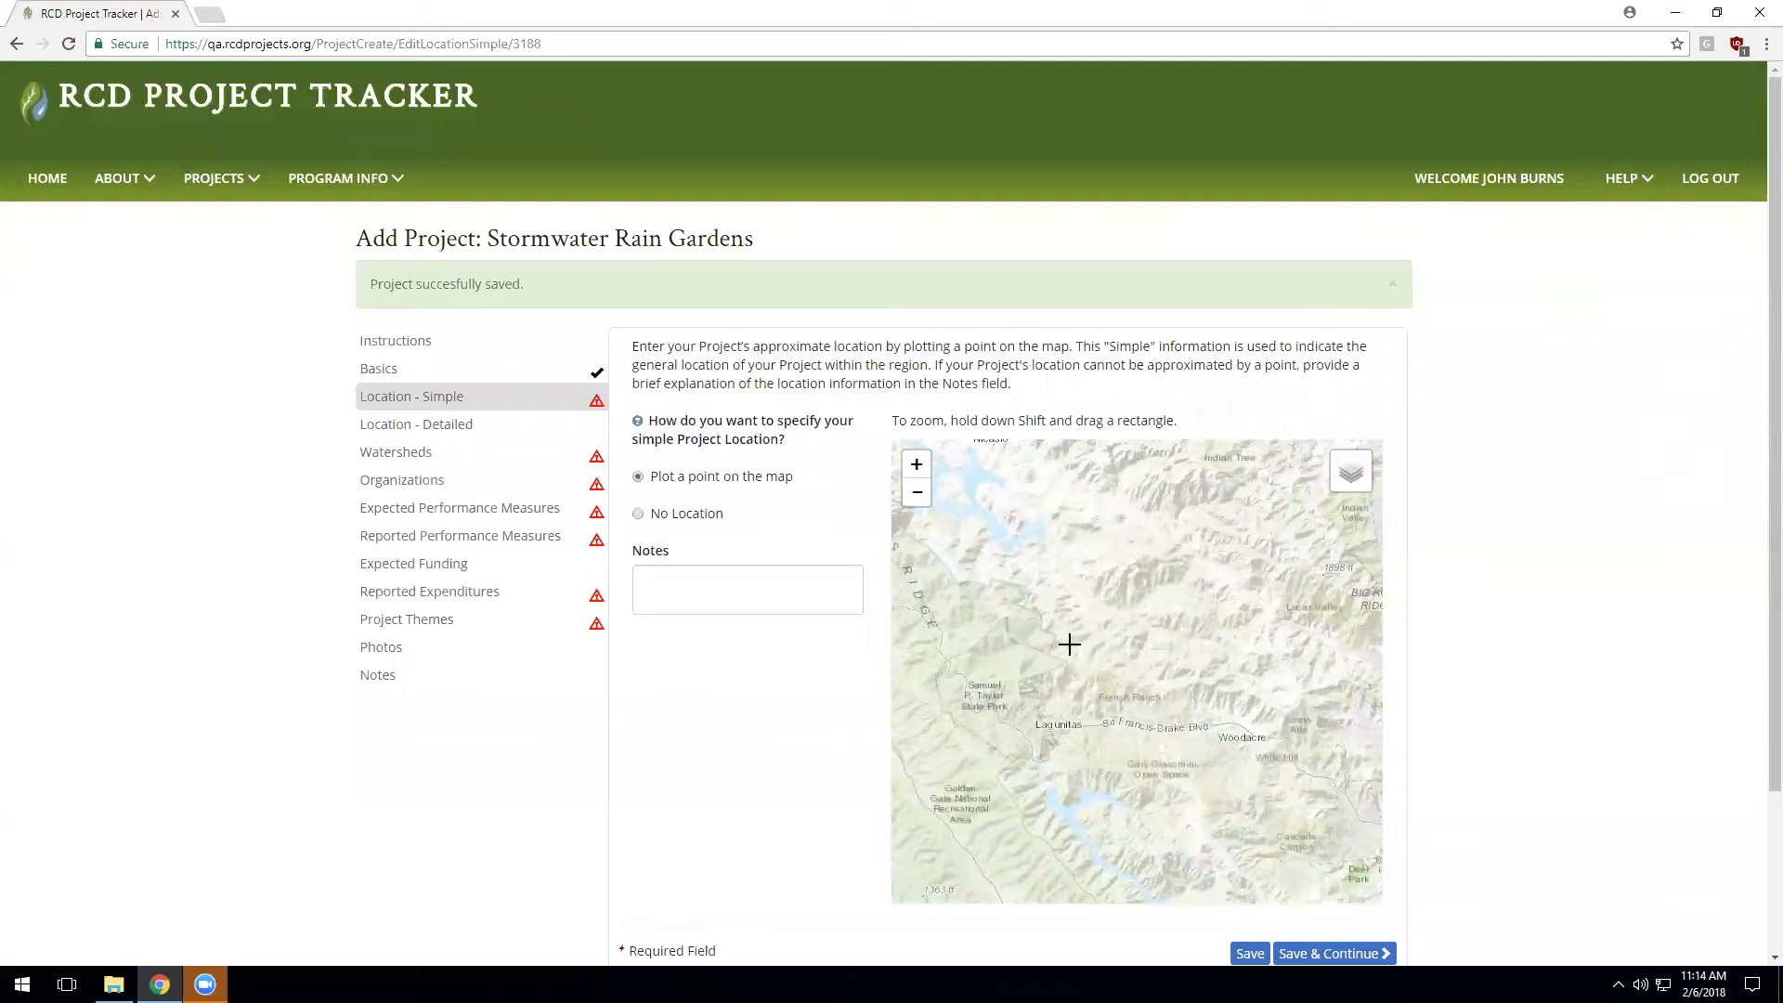
pyautogui.moveTo(1038, 684); pyautogui.dragTo(1187, 802)
pyautogui.moveTo(1059, 599)
pyautogui.mouseDown()
pyautogui.moveTo(1245, 740)
pyautogui.moveTo(1235, 729)
pyautogui.mouseUp()
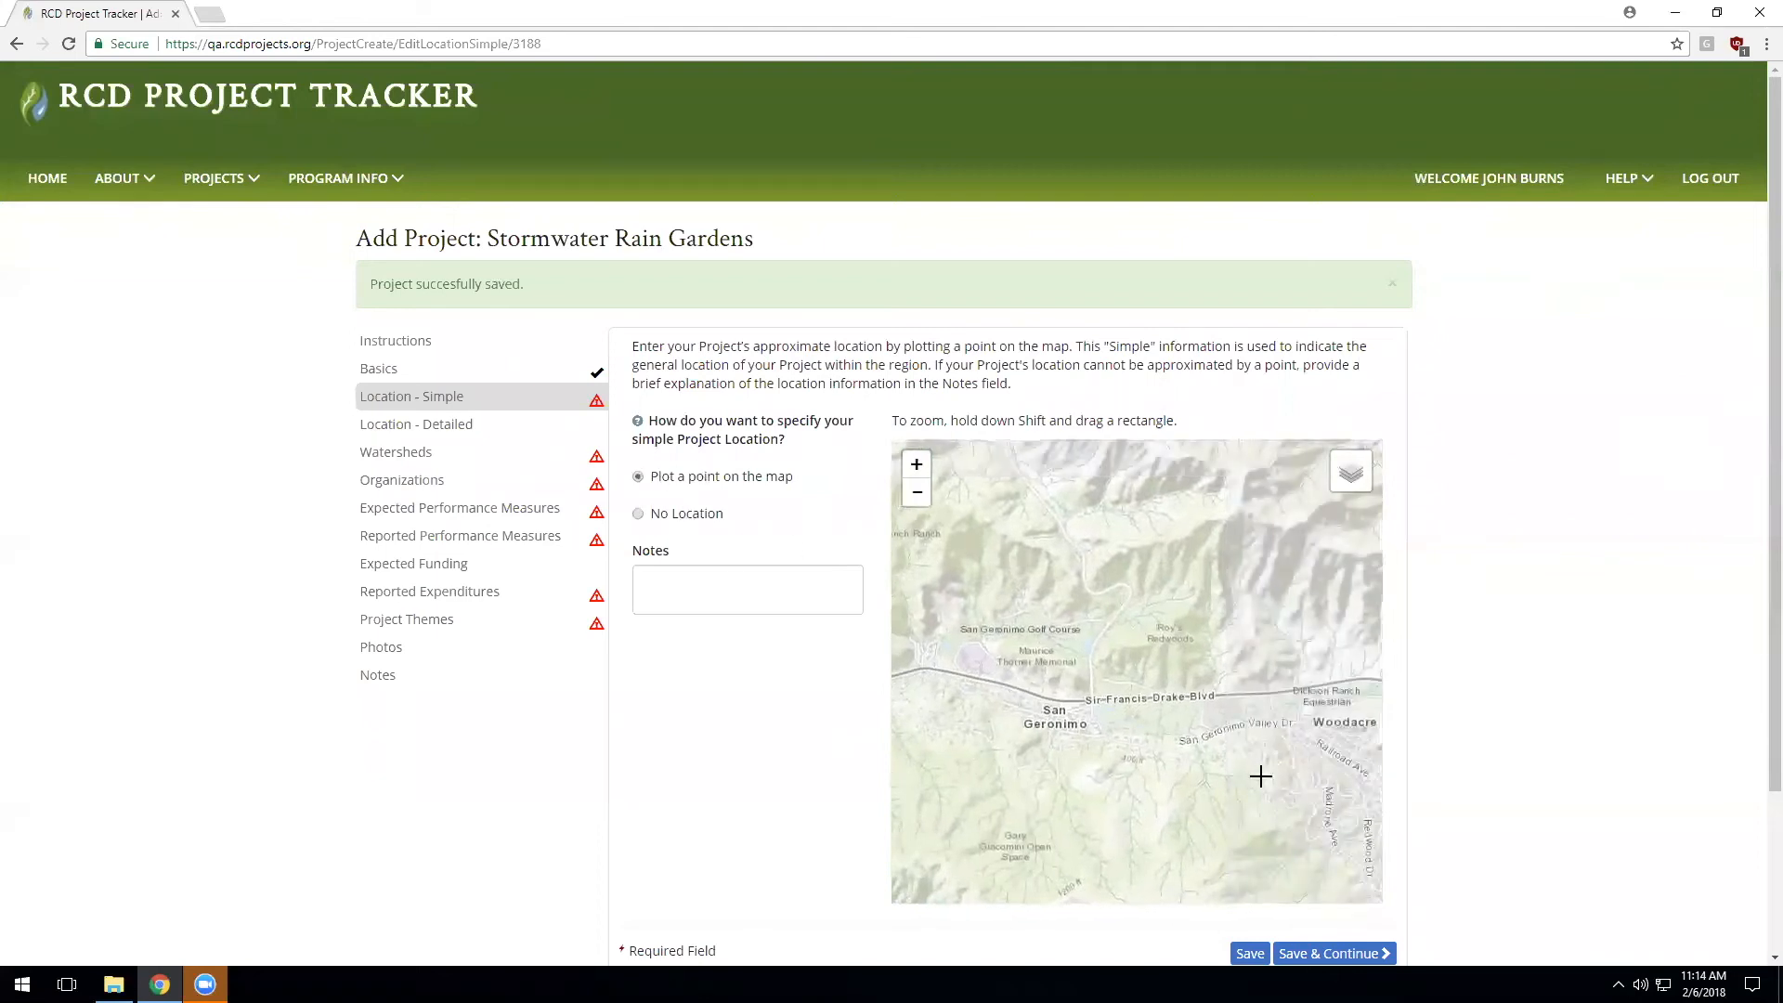
pyautogui.click(1099, 701)
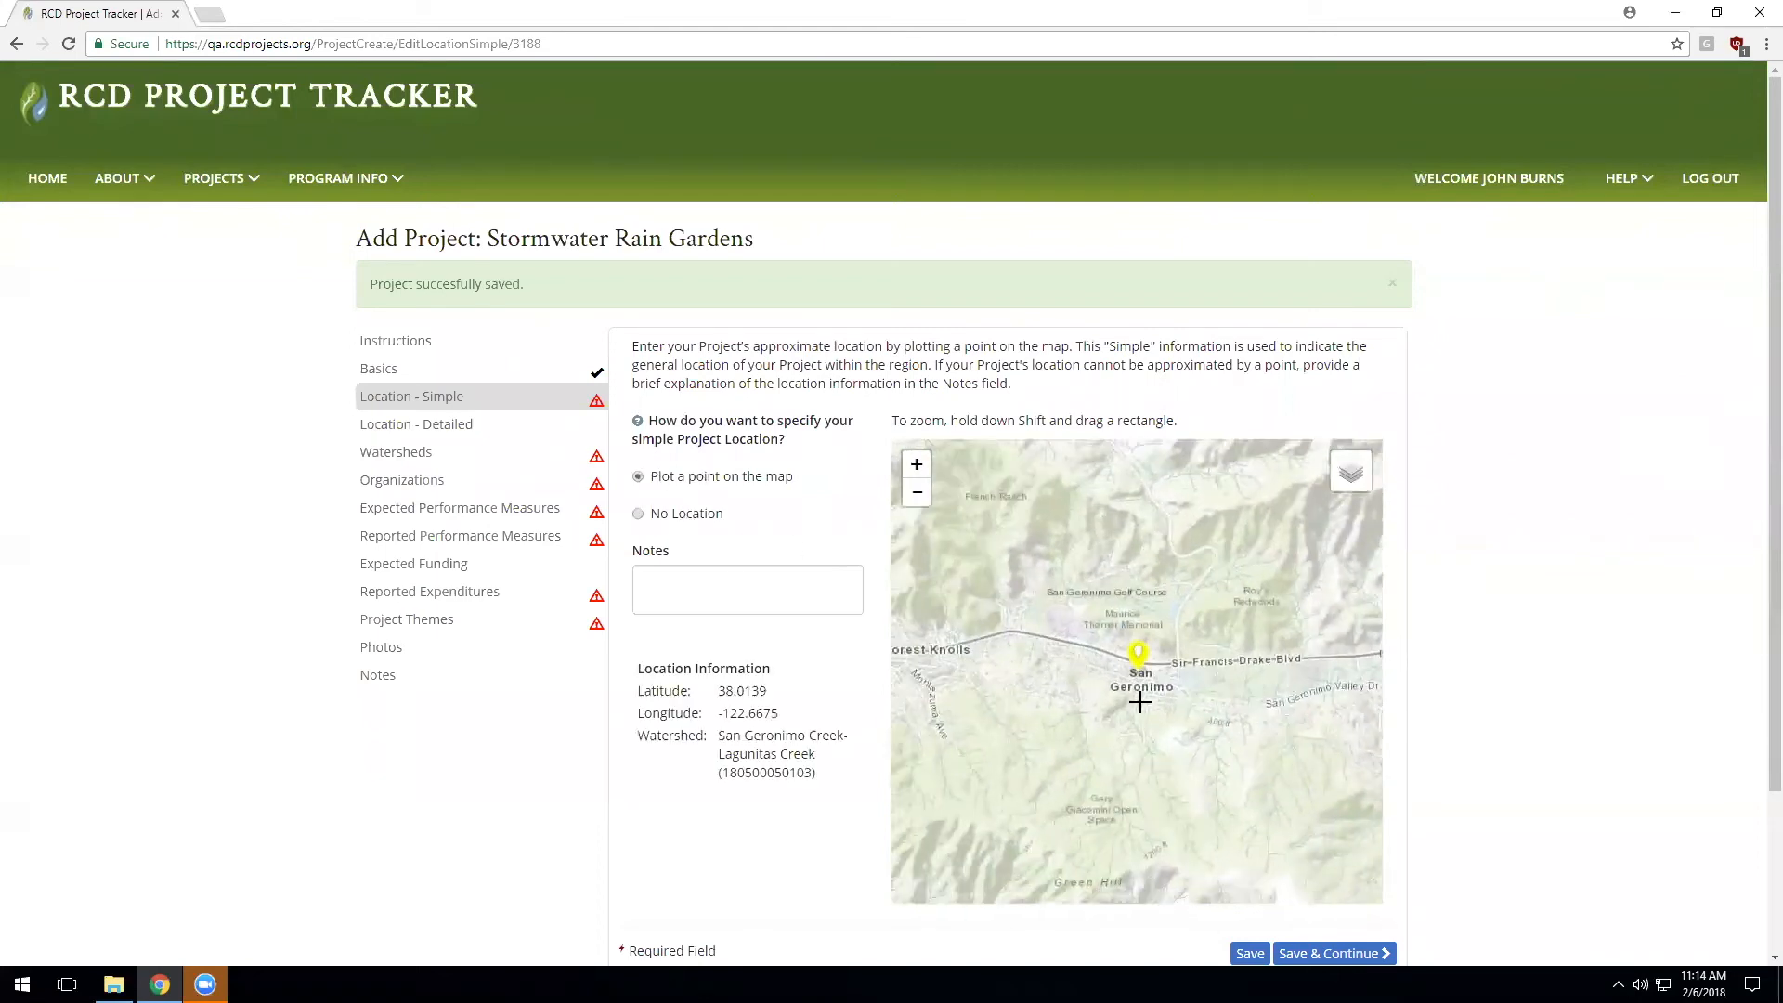
# Step: Enter the simple location note "Suburban neighborhood in San Geronimo." and save and continue to the detailed location
pyautogui.click(687, 598)
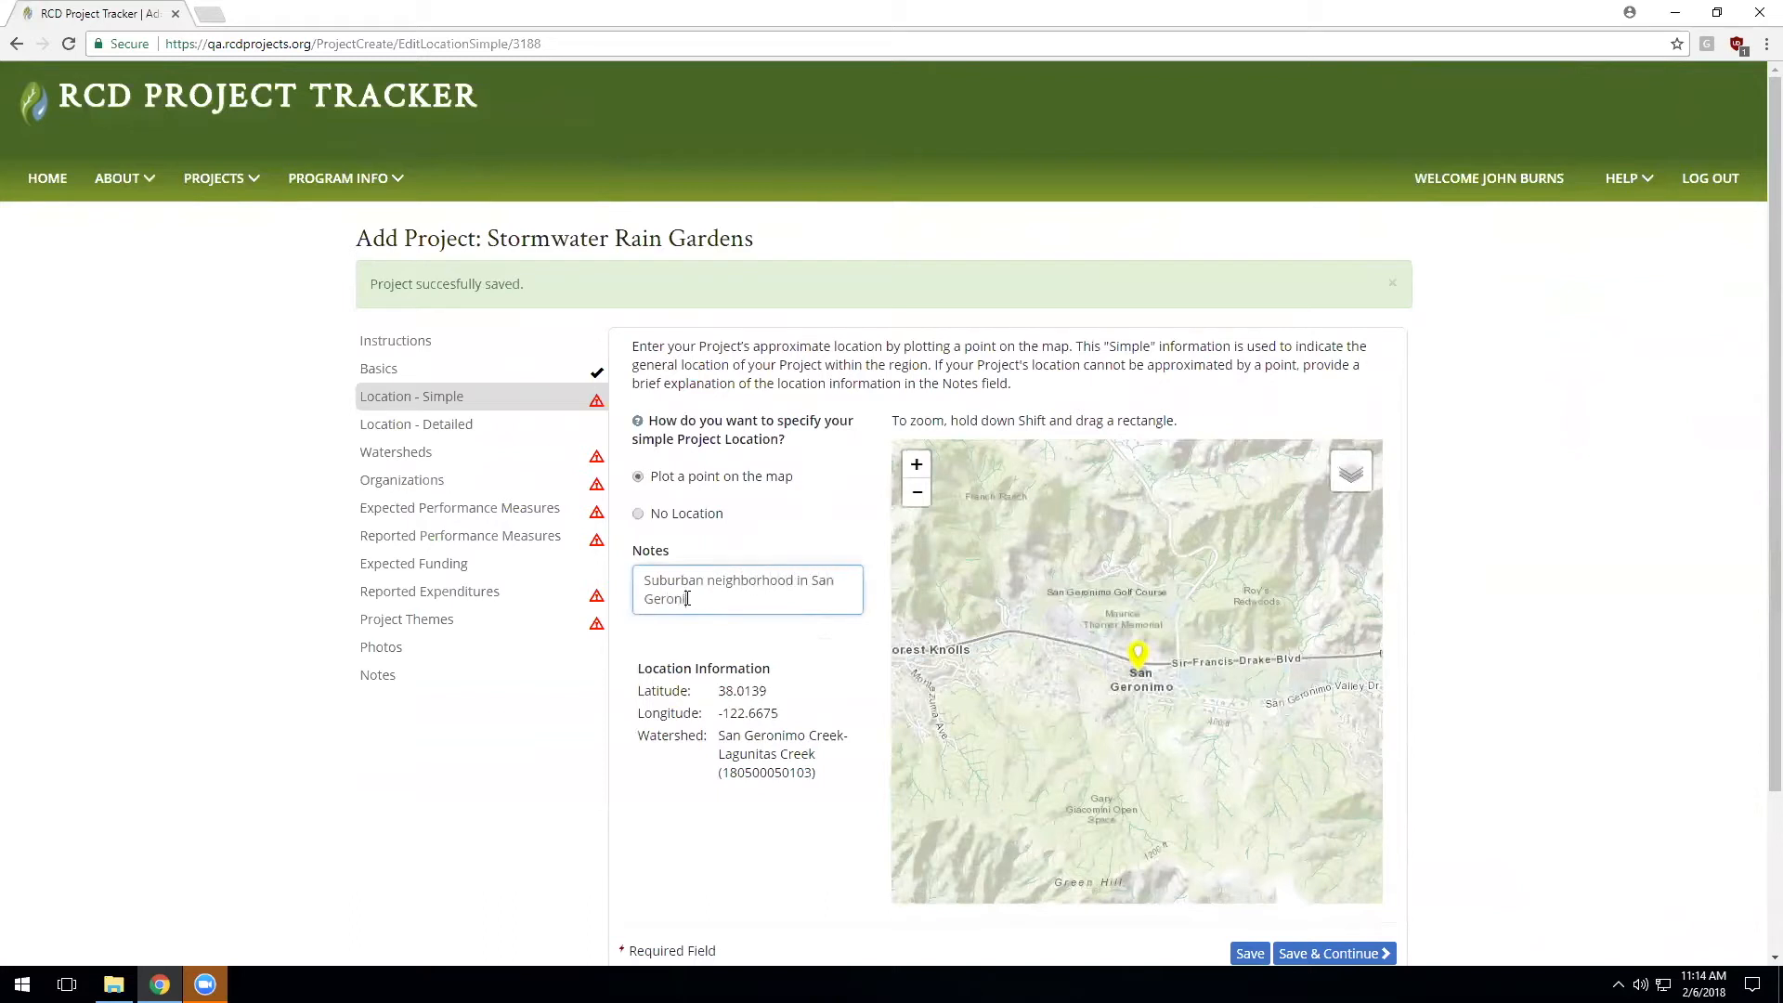
pyautogui.scroll(-1, 1583, 841)
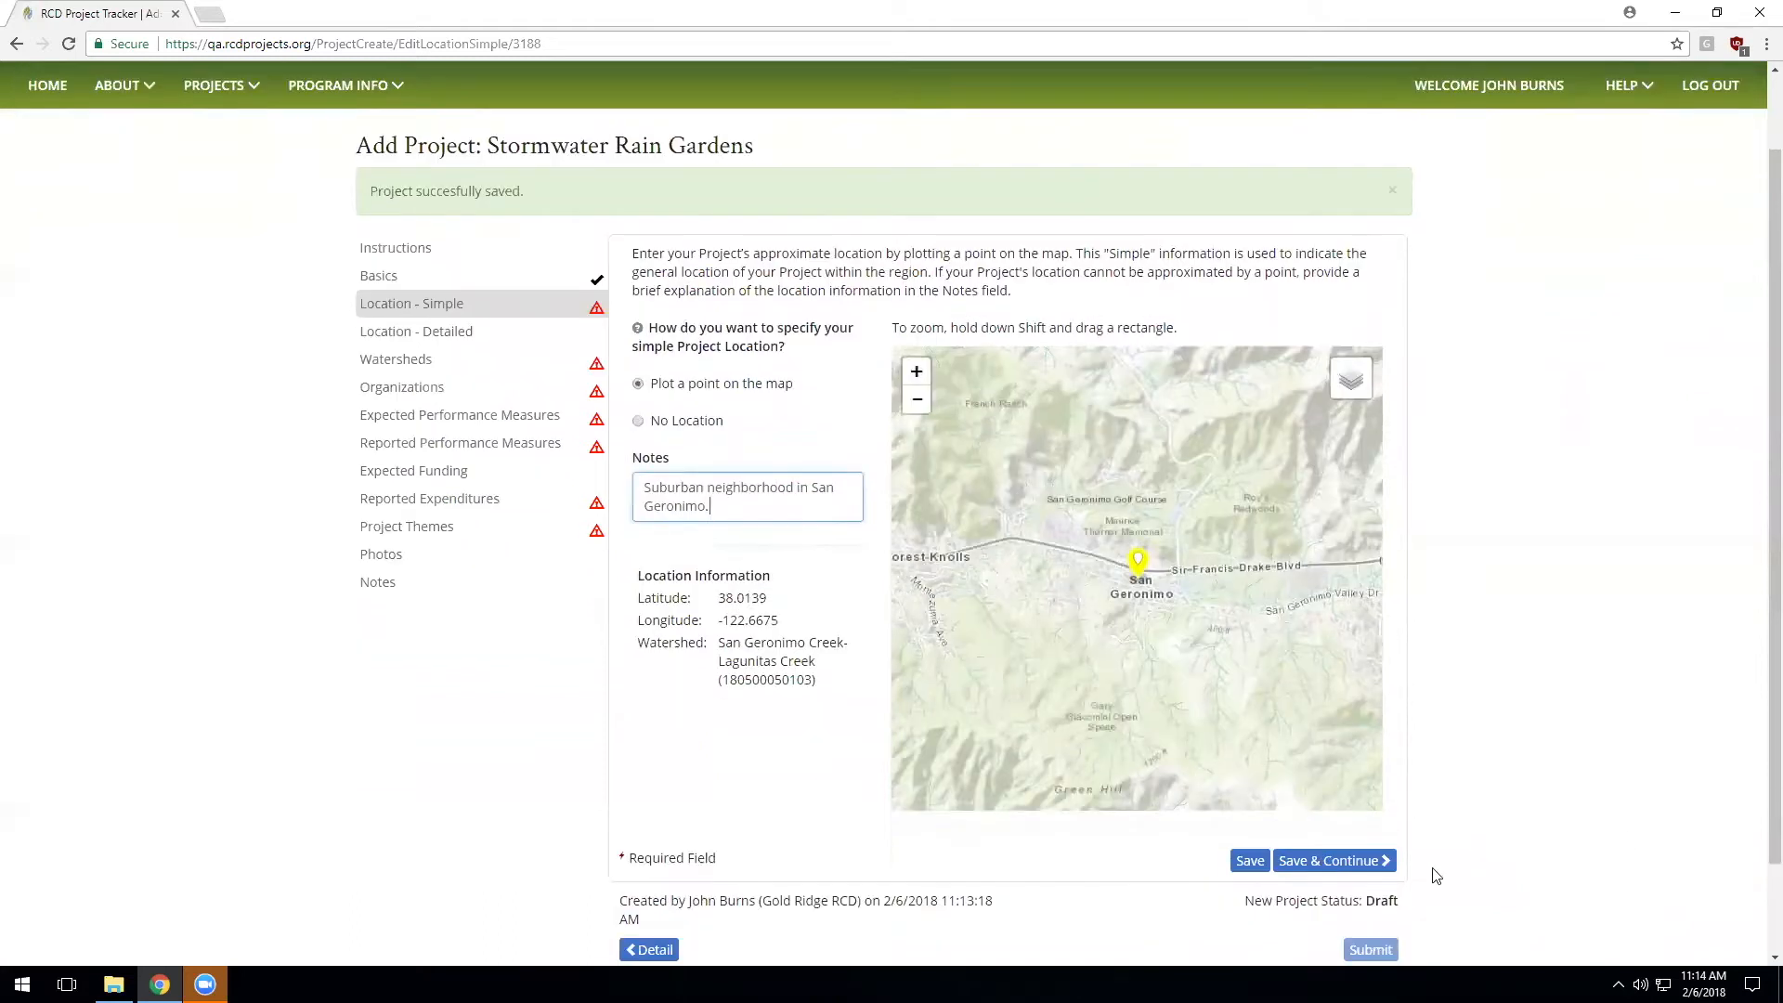
pyautogui.click(1384, 858)
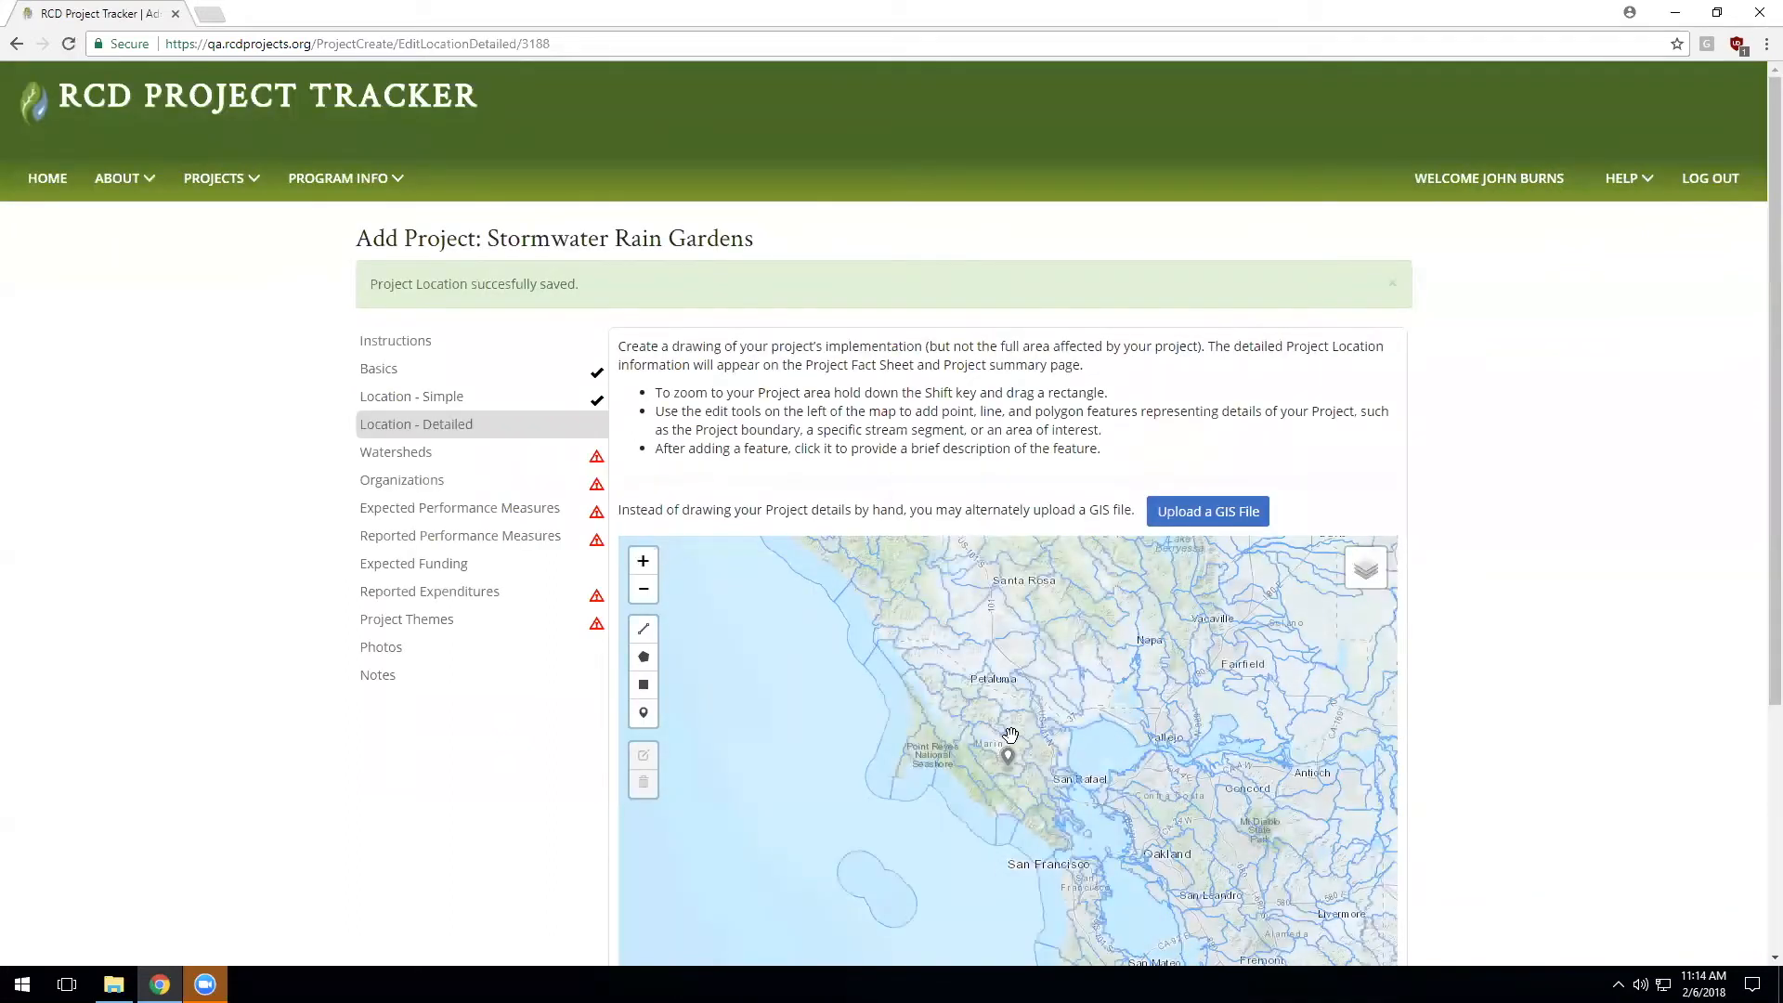
# Step: Bring the San Geronimo neighborhood around Meadow Way into close view on the detailed location map
pyautogui.moveTo(968, 740); pyautogui.dragTo(1034, 785)
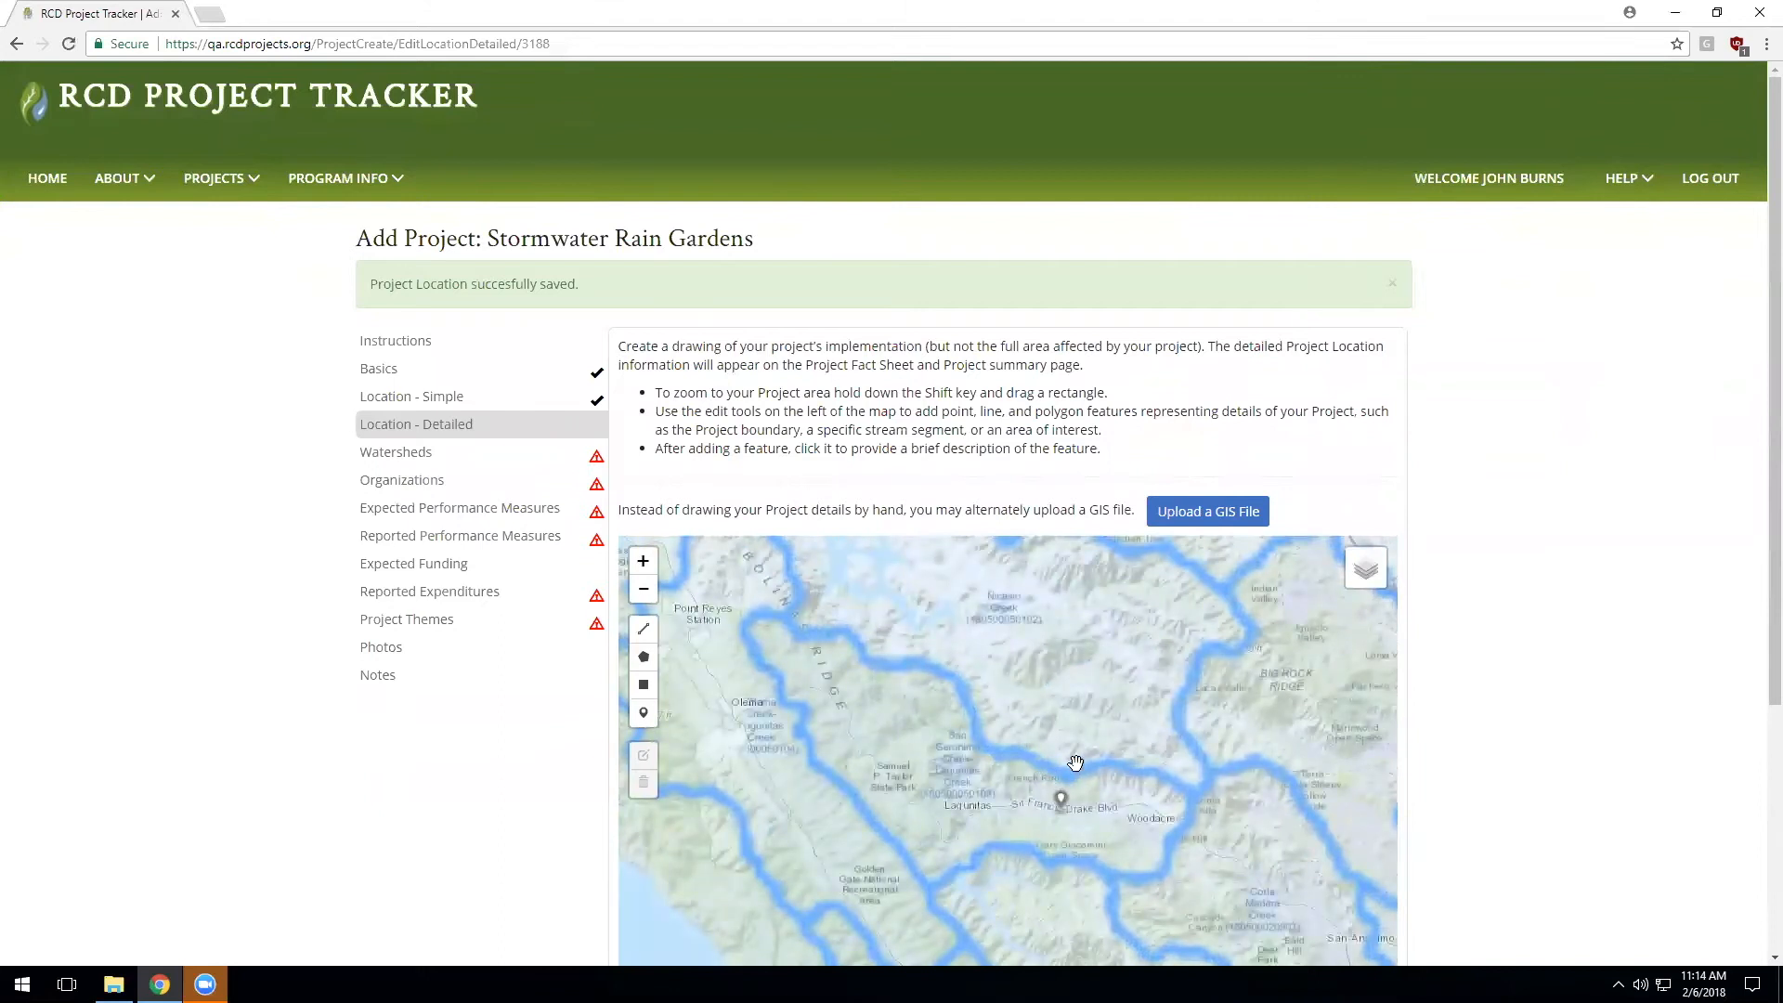
pyautogui.scroll(1, 1158, 867)
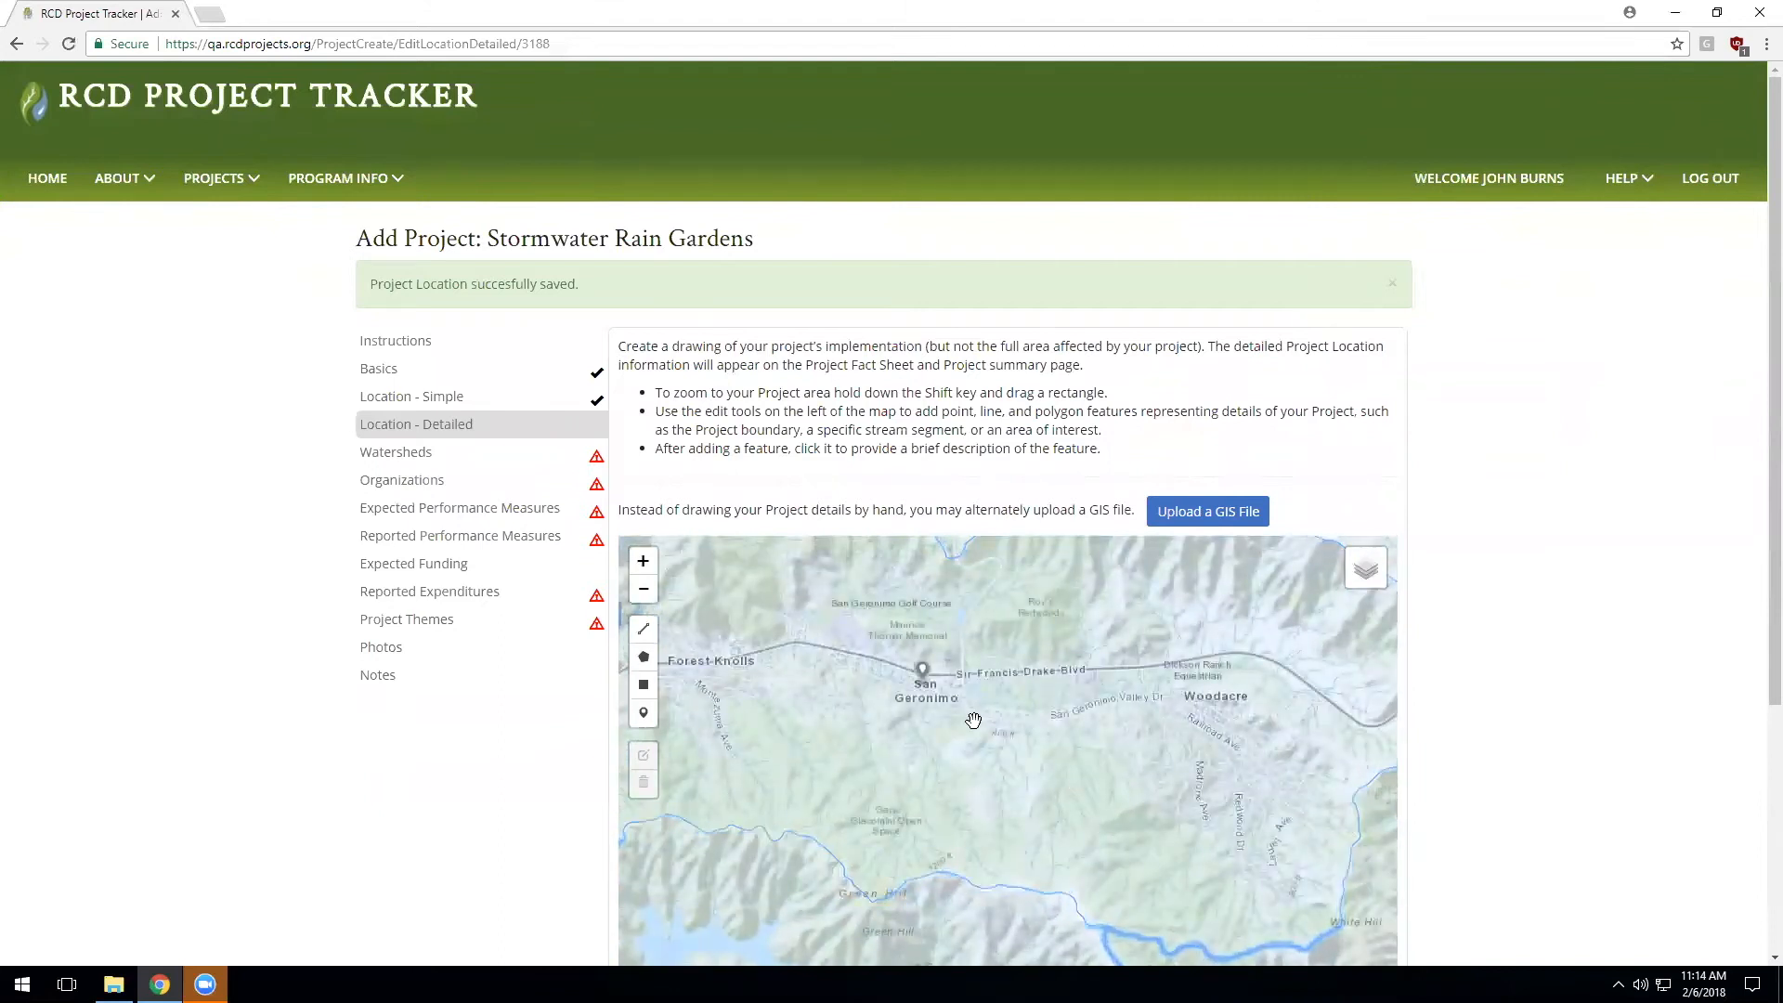
pyautogui.moveTo(889, 635); pyautogui.dragTo(1071, 780)
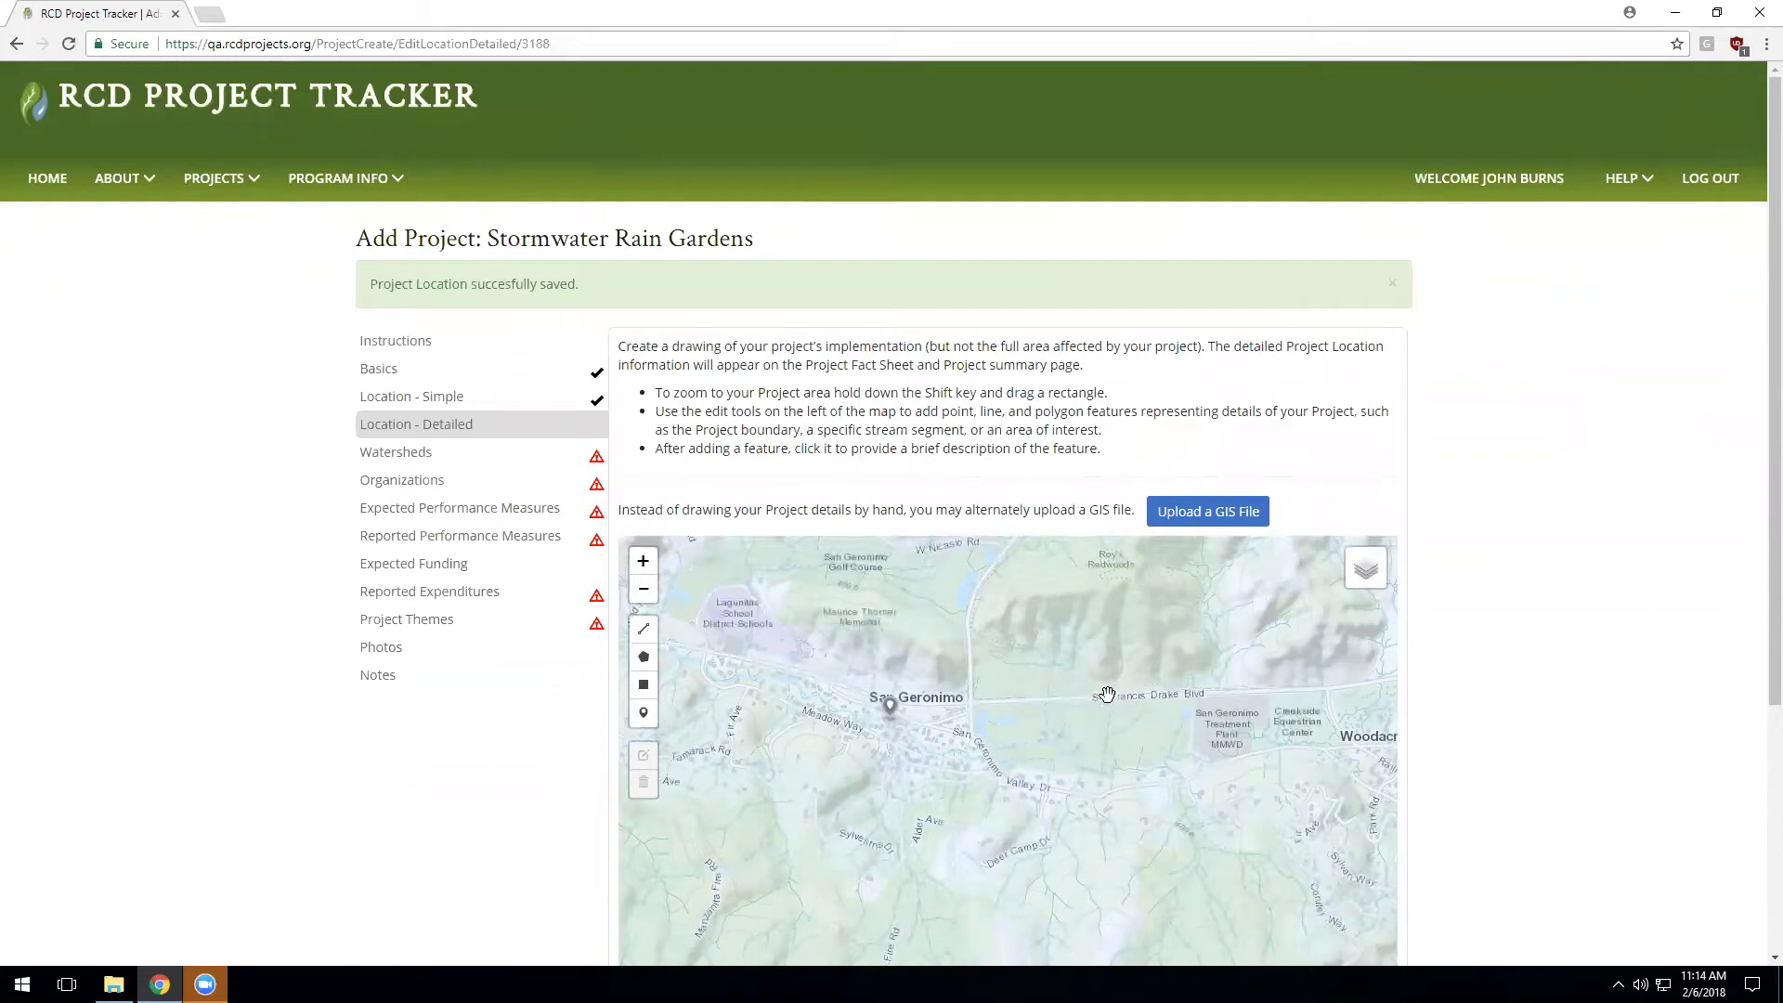
pyautogui.moveTo(856, 701); pyautogui.dragTo(1047, 745)
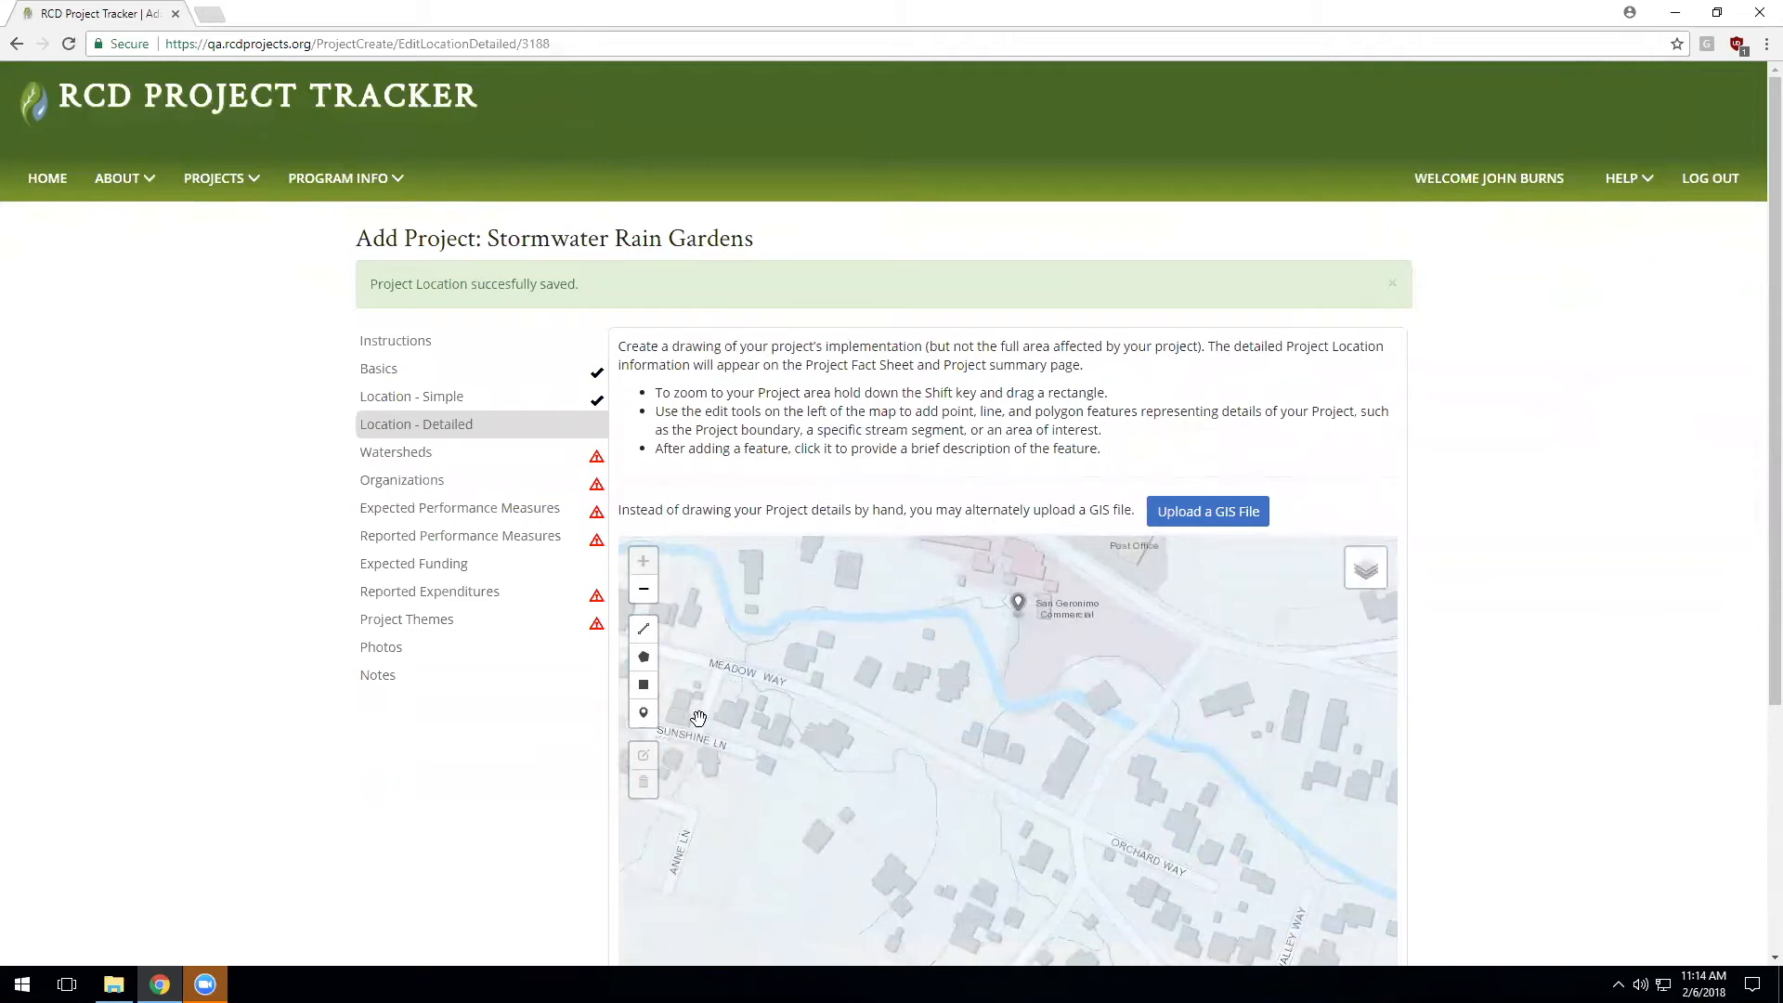
pyautogui.click(643, 656)
pyautogui.click(854, 604)
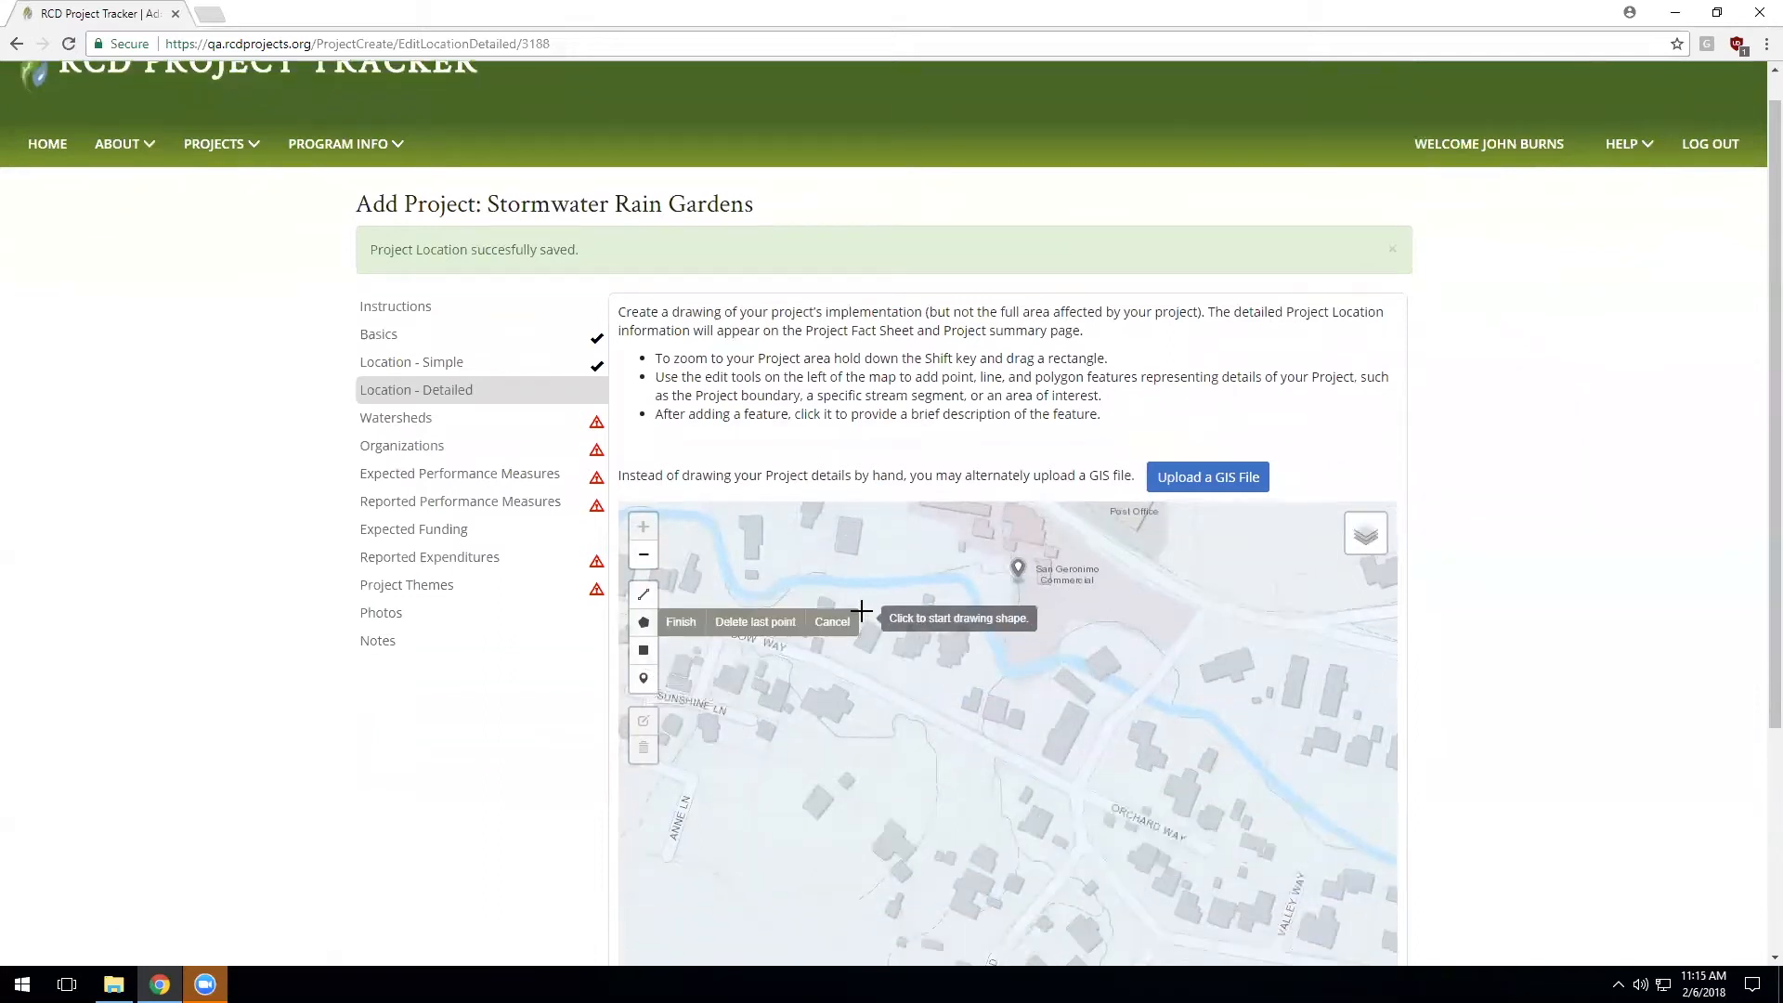
pyautogui.click(884, 591)
pyautogui.click(889, 602)
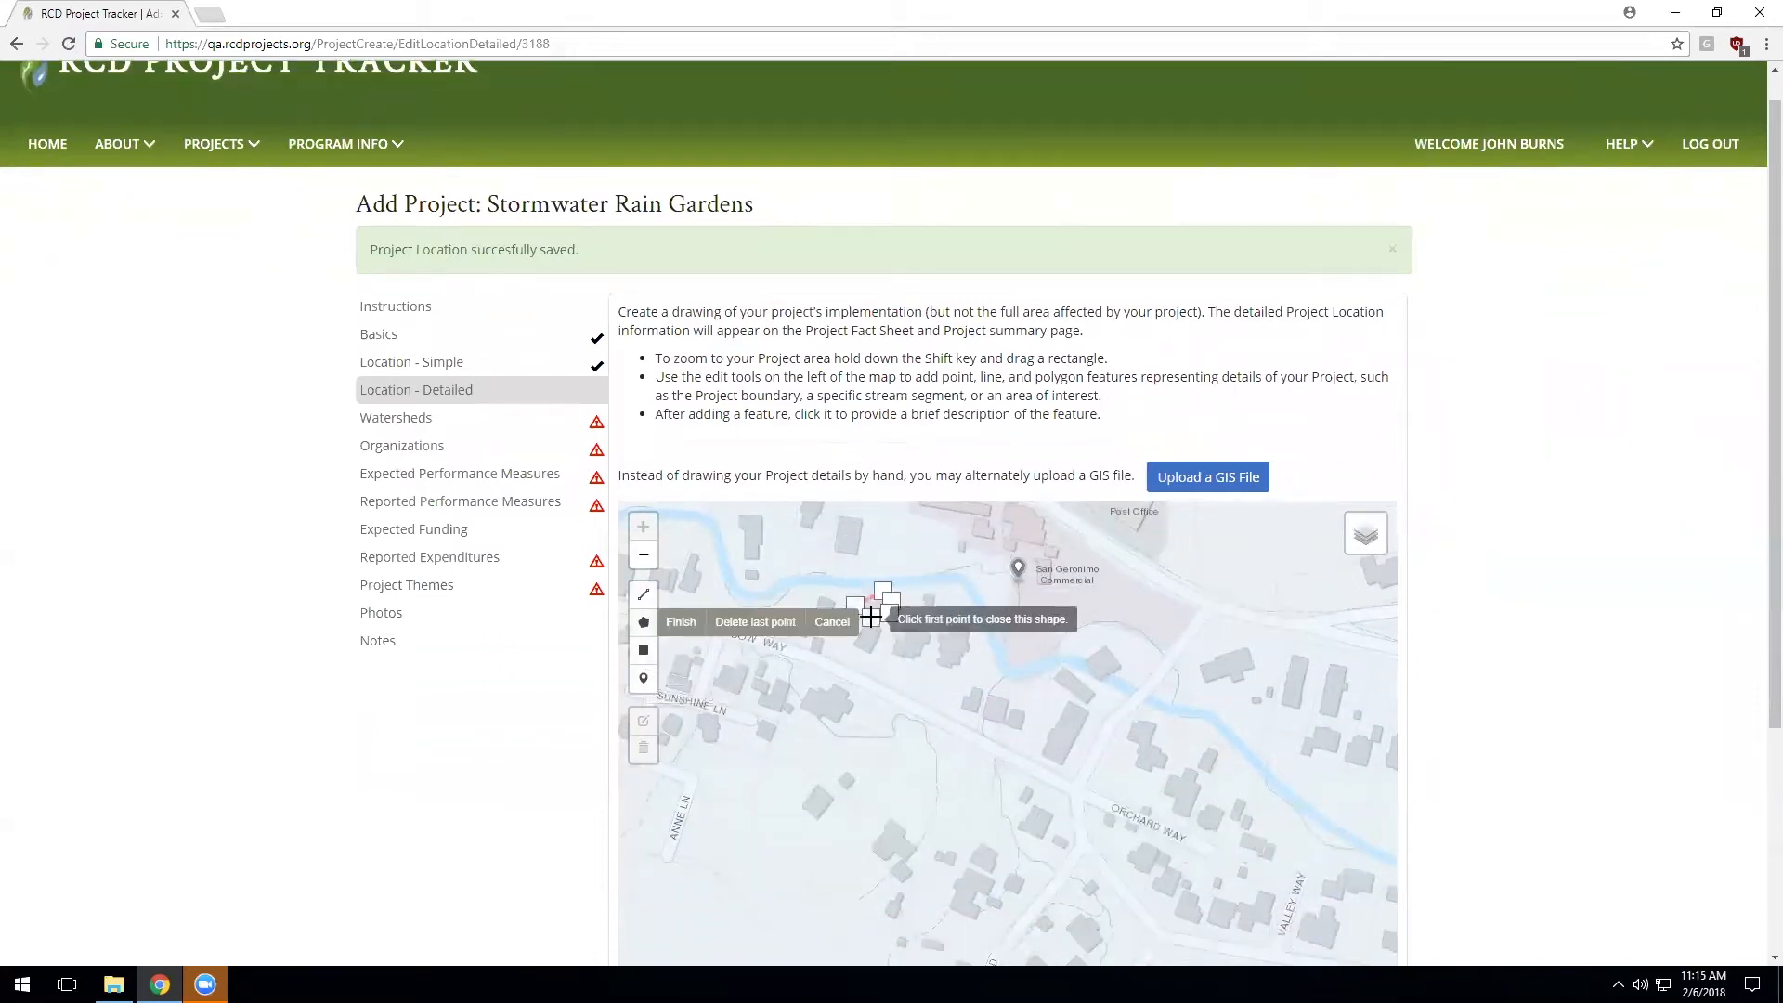
pyautogui.click(840, 621)
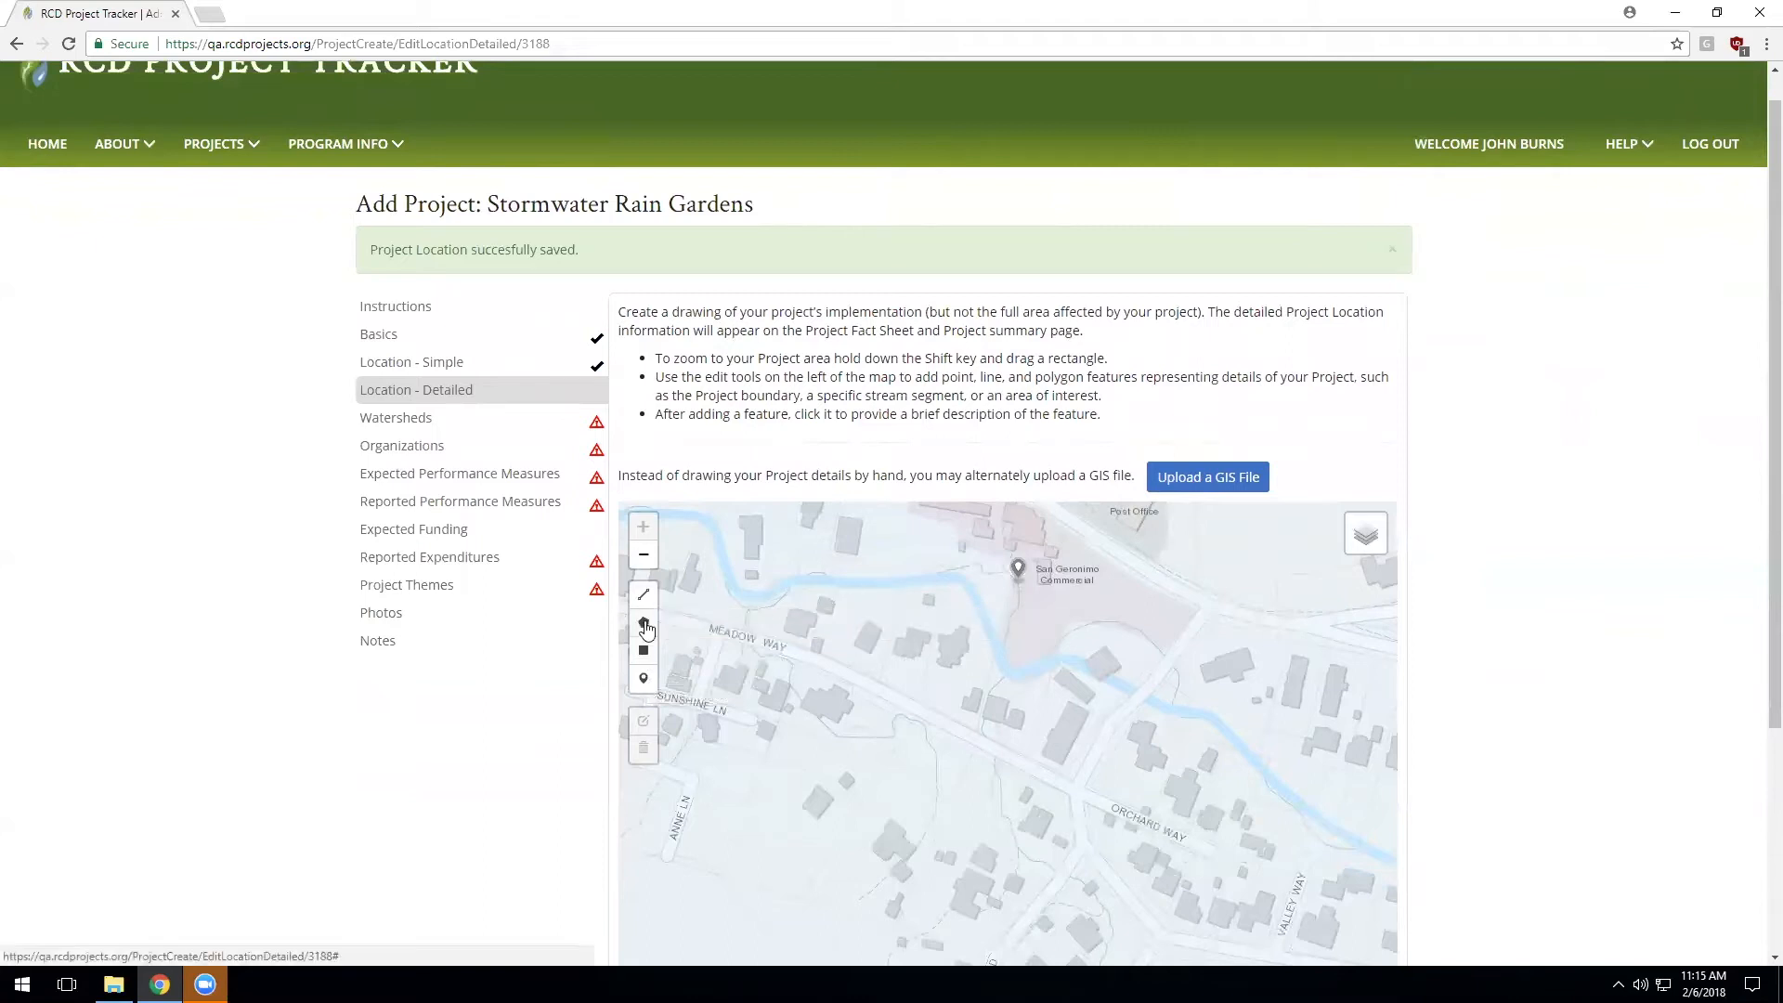
# Step: Draw a small polygon on the detailed location map between the creek and Meadow Way, southwest of the simple location marker
pyautogui.click(643, 622)
pyautogui.click(854, 595)
pyautogui.click(883, 591)
pyautogui.click(895, 605)
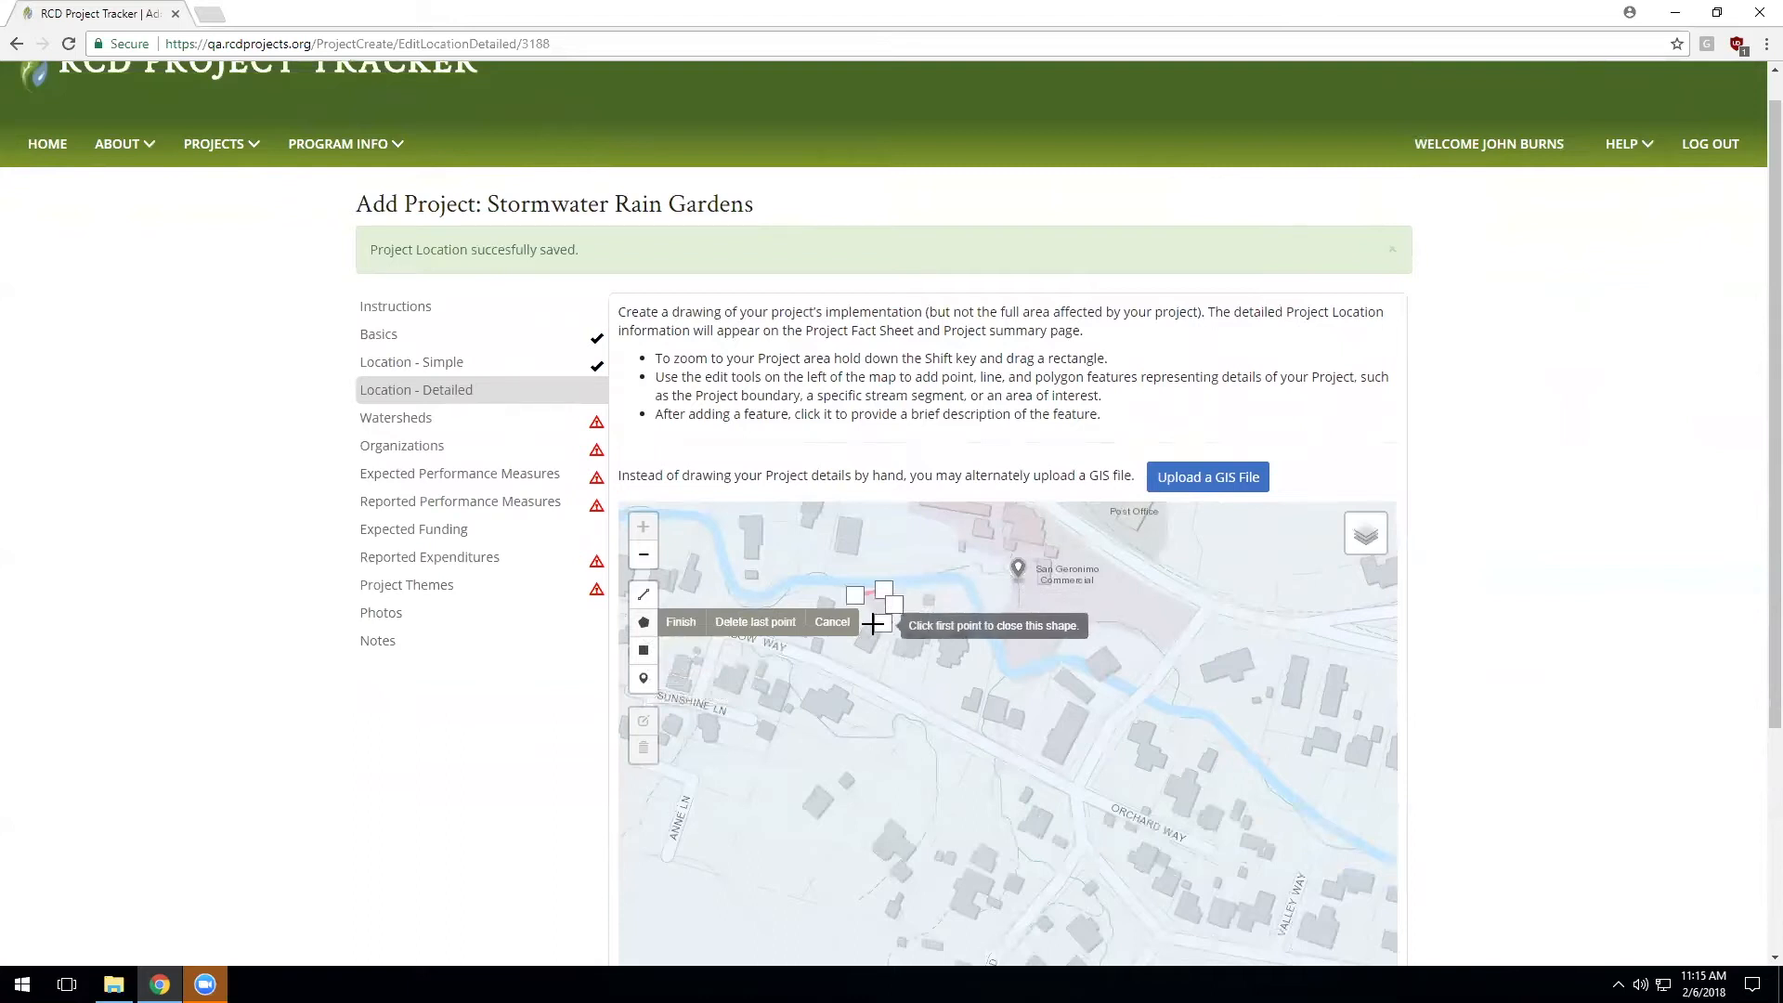
pyautogui.click(854, 596)
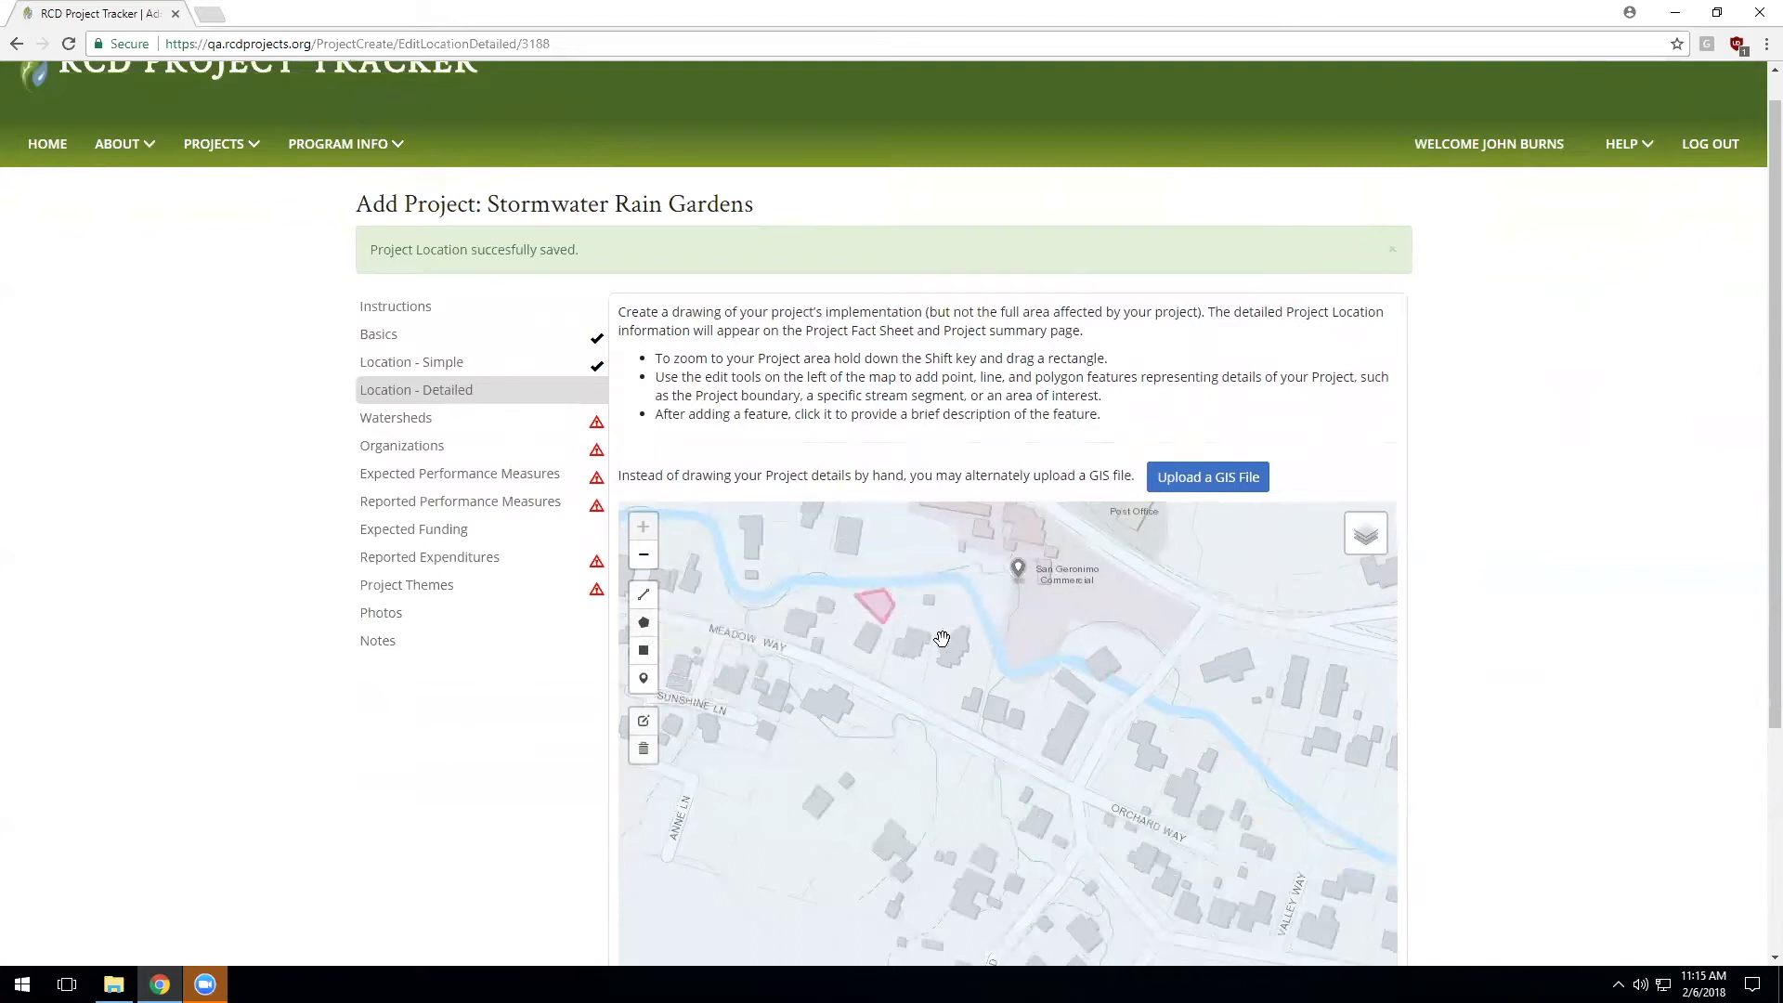
# Step: Draw a second, five-sided polygon just south of the first one, along the north side of Meadow Way
pyautogui.click(643, 621)
pyautogui.click(890, 668)
pyautogui.click(912, 663)
pyautogui.click(925, 675)
pyautogui.click(912, 694)
pyautogui.click(890, 691)
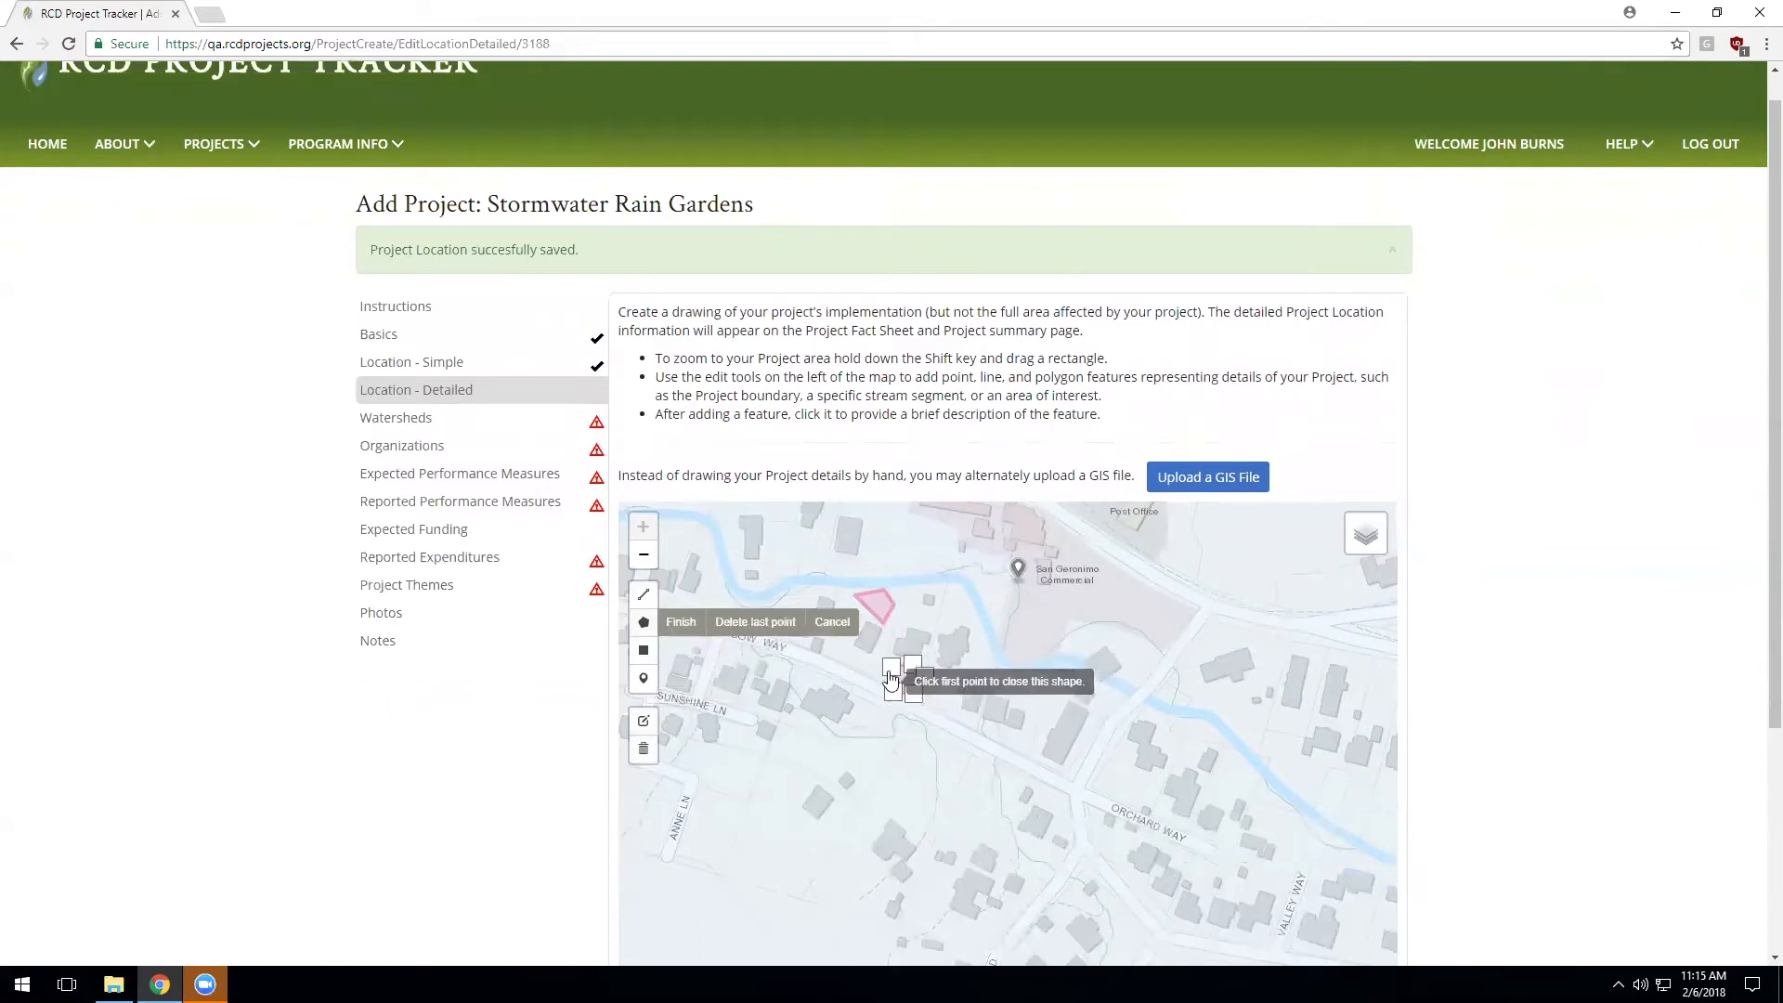
pyautogui.click(891, 667)
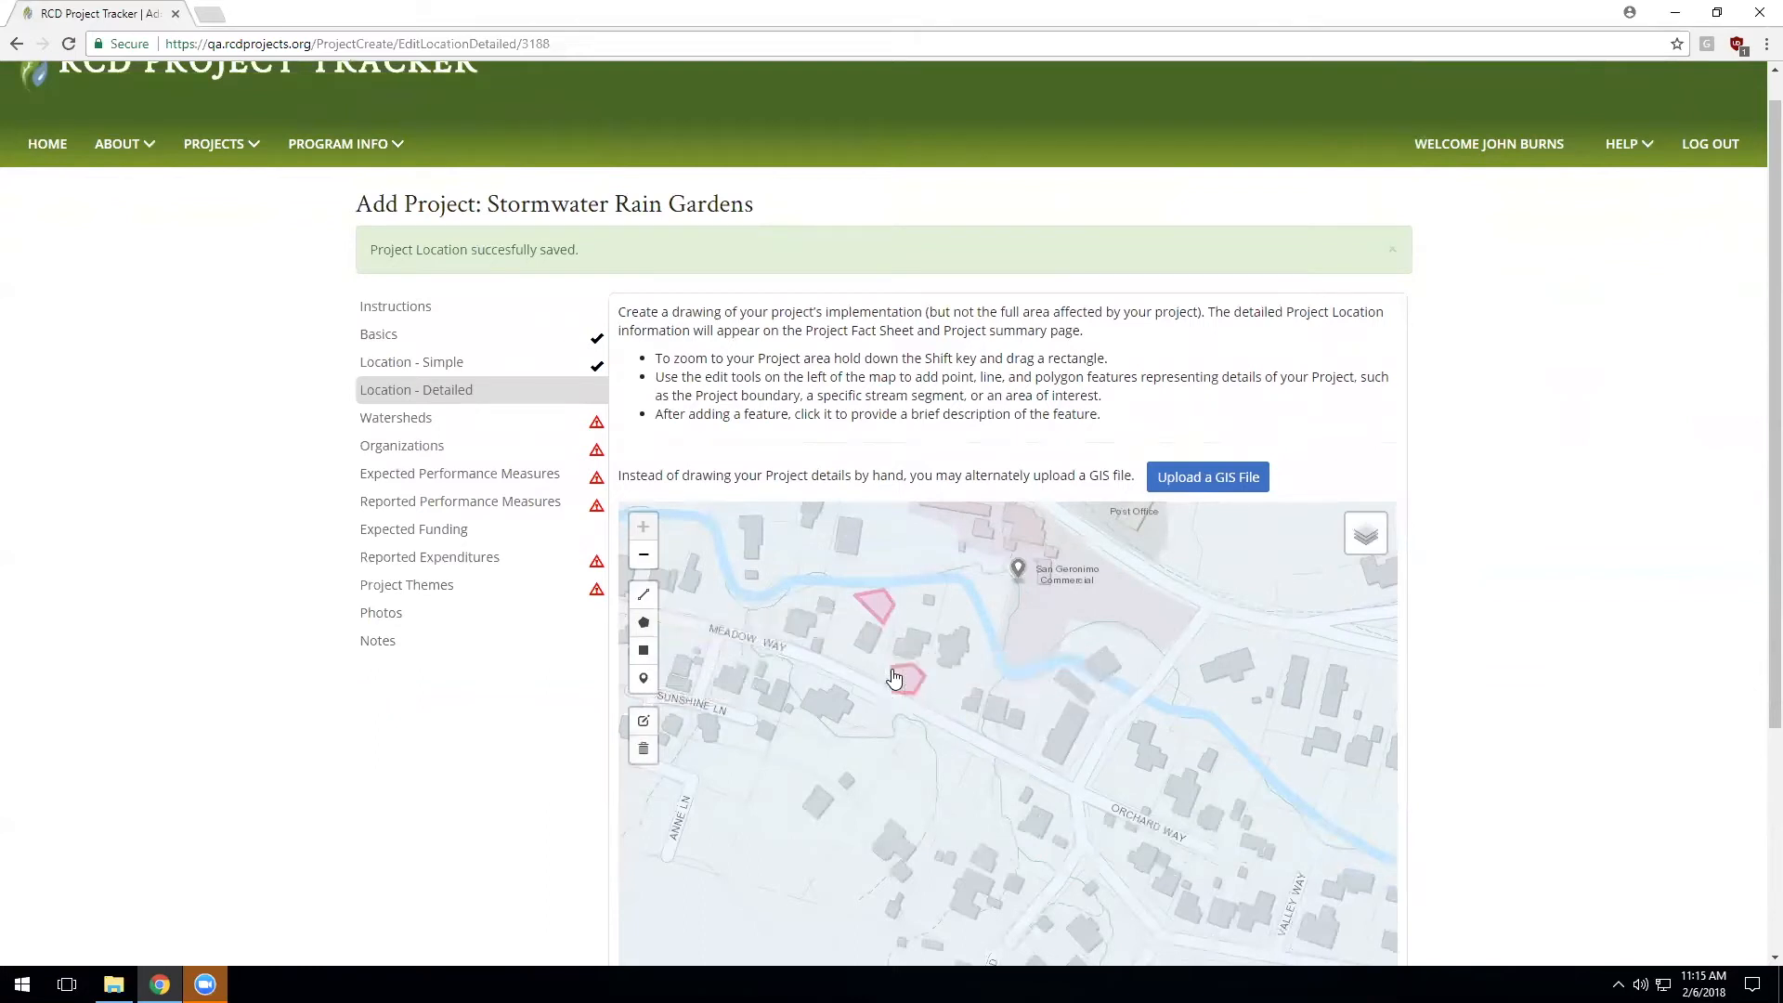
# Step: Draw a third, five-sided polygon east of the other two, south of the creek and directly below the simple location marker
pyautogui.click(644, 622)
pyautogui.click(1022, 704)
pyautogui.click(1018, 683)
pyautogui.click(1048, 669)
pyautogui.click(1052, 687)
pyautogui.click(1048, 712)
pyautogui.click(1023, 710)
# Step: Save a "Rain Garden" note on the northernmost polygon and another on the easternmost polygon
pyautogui.click(878, 608)
pyautogui.click(869, 557)
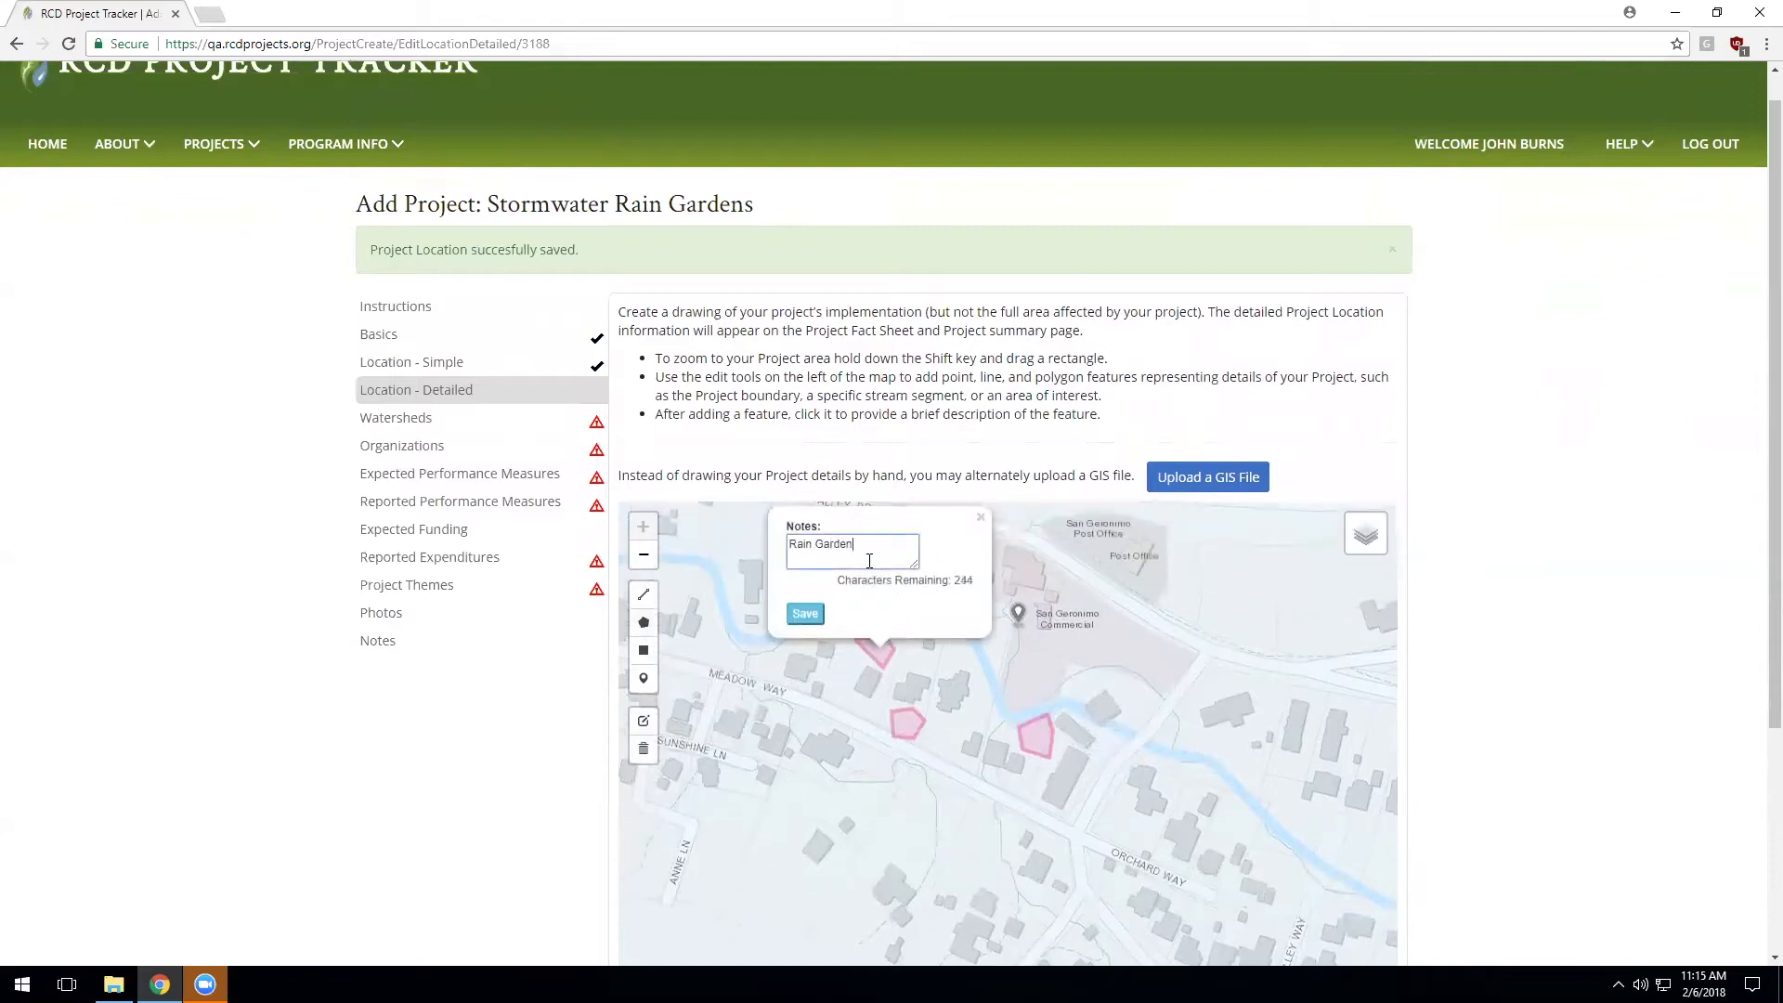
pyautogui.click(806, 614)
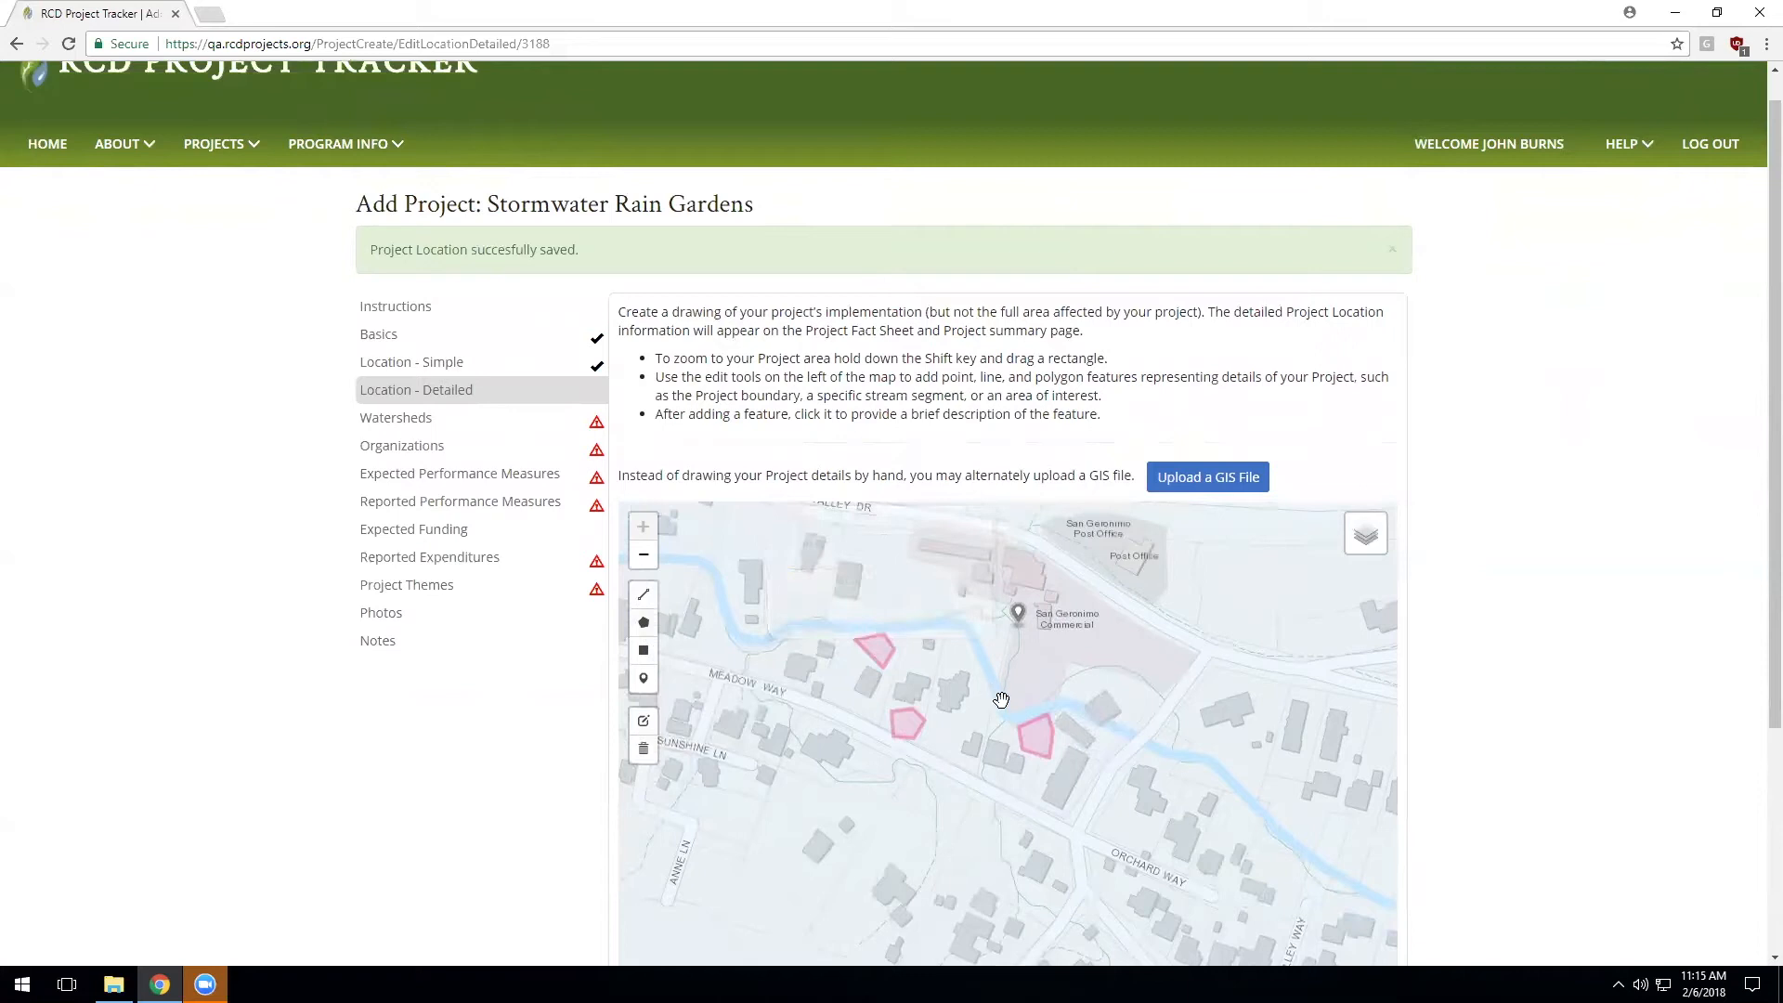
pyautogui.click(1031, 749)
pyautogui.click(1008, 652)
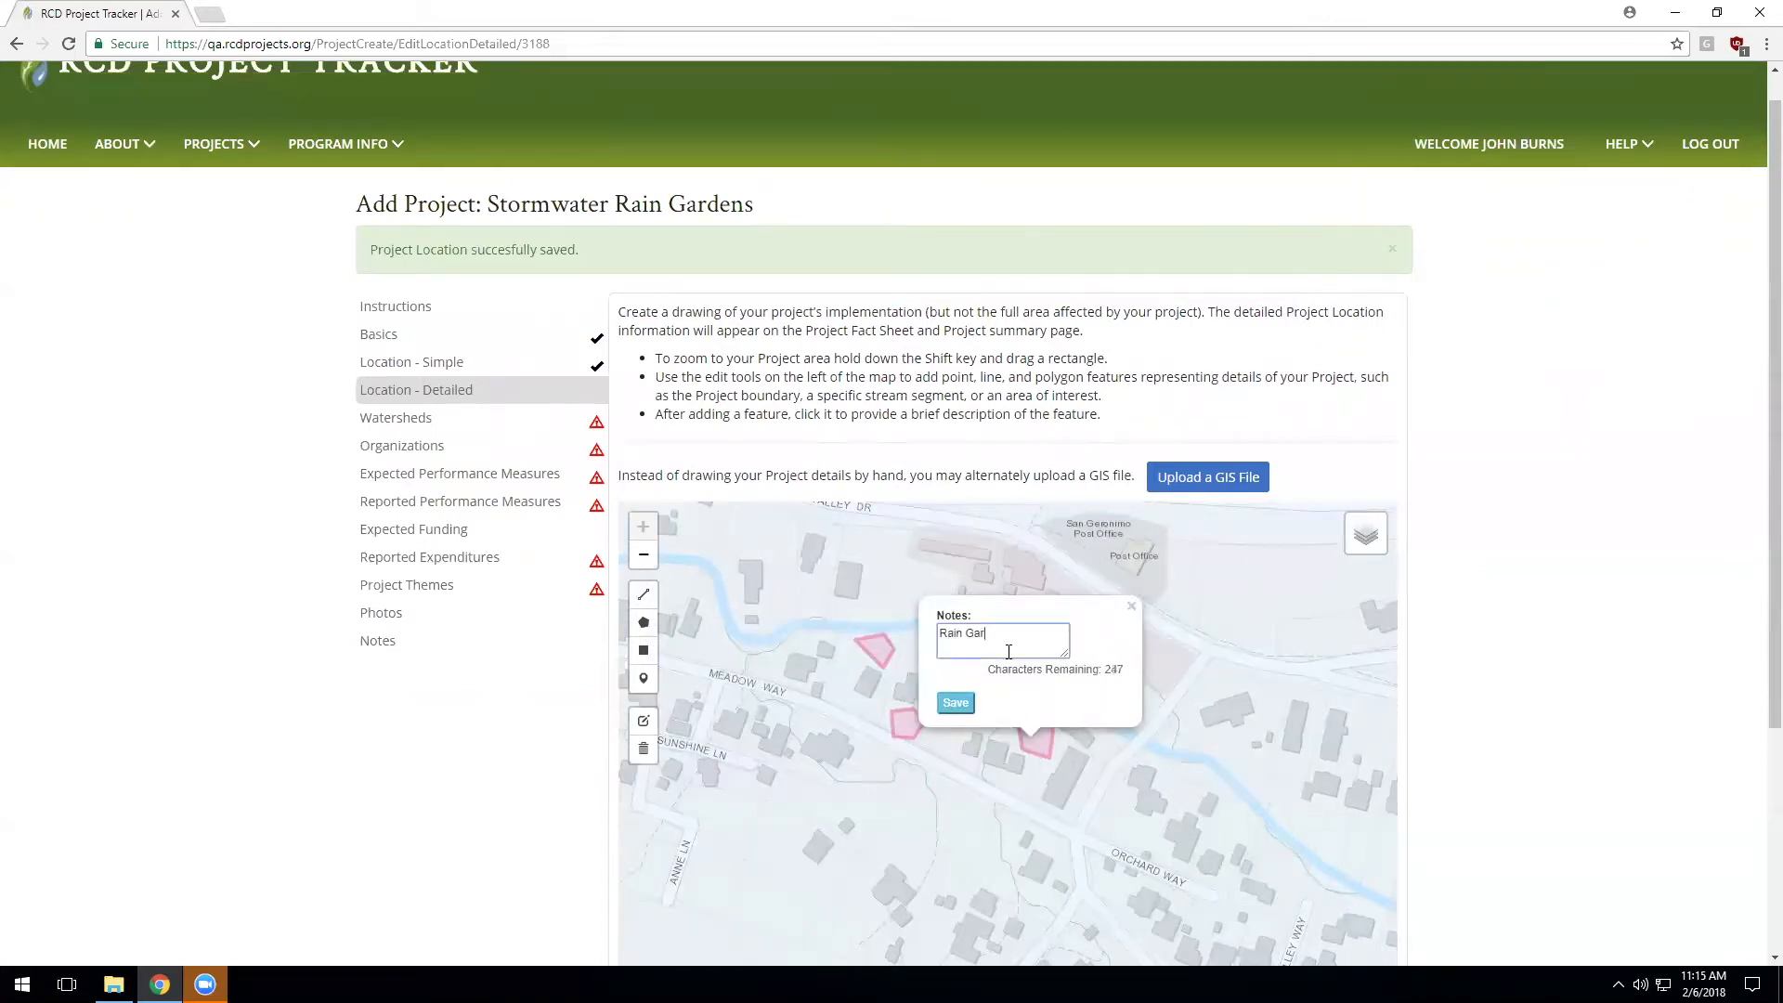
pyautogui.click(948, 703)
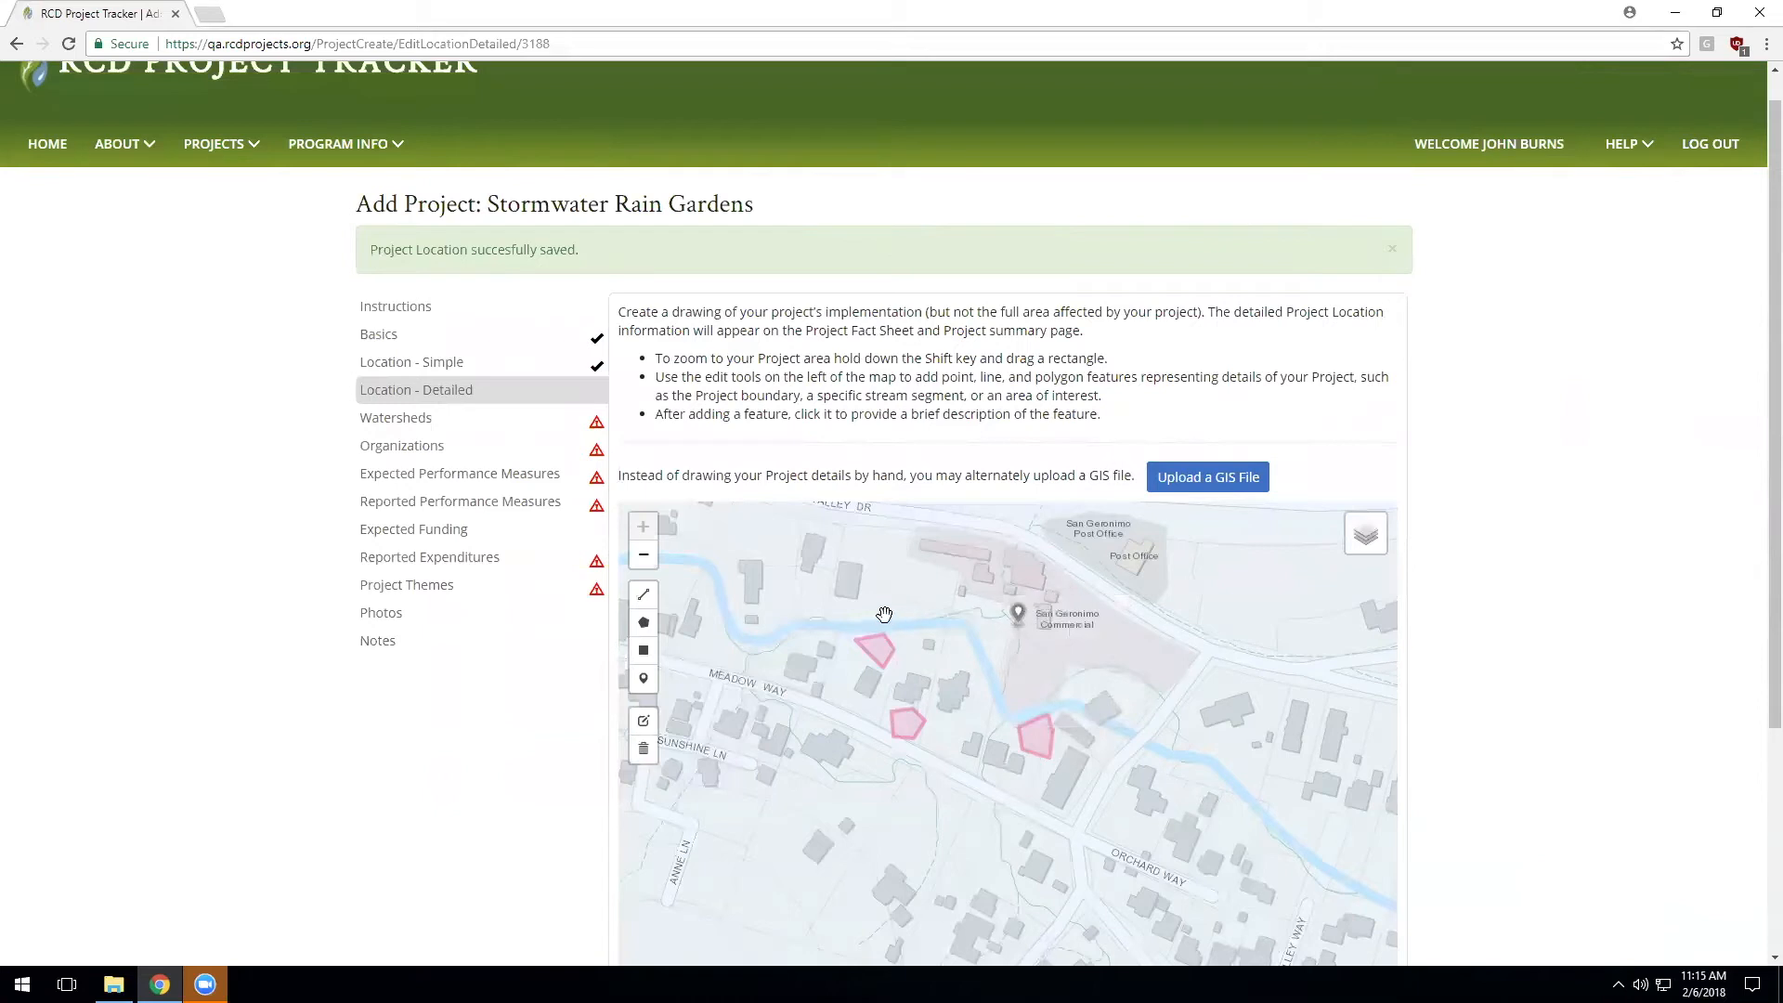
# Step: Review the requirements for uploading an ArcGIS file geodatabase, then cancel the upload
pyautogui.click(1226, 484)
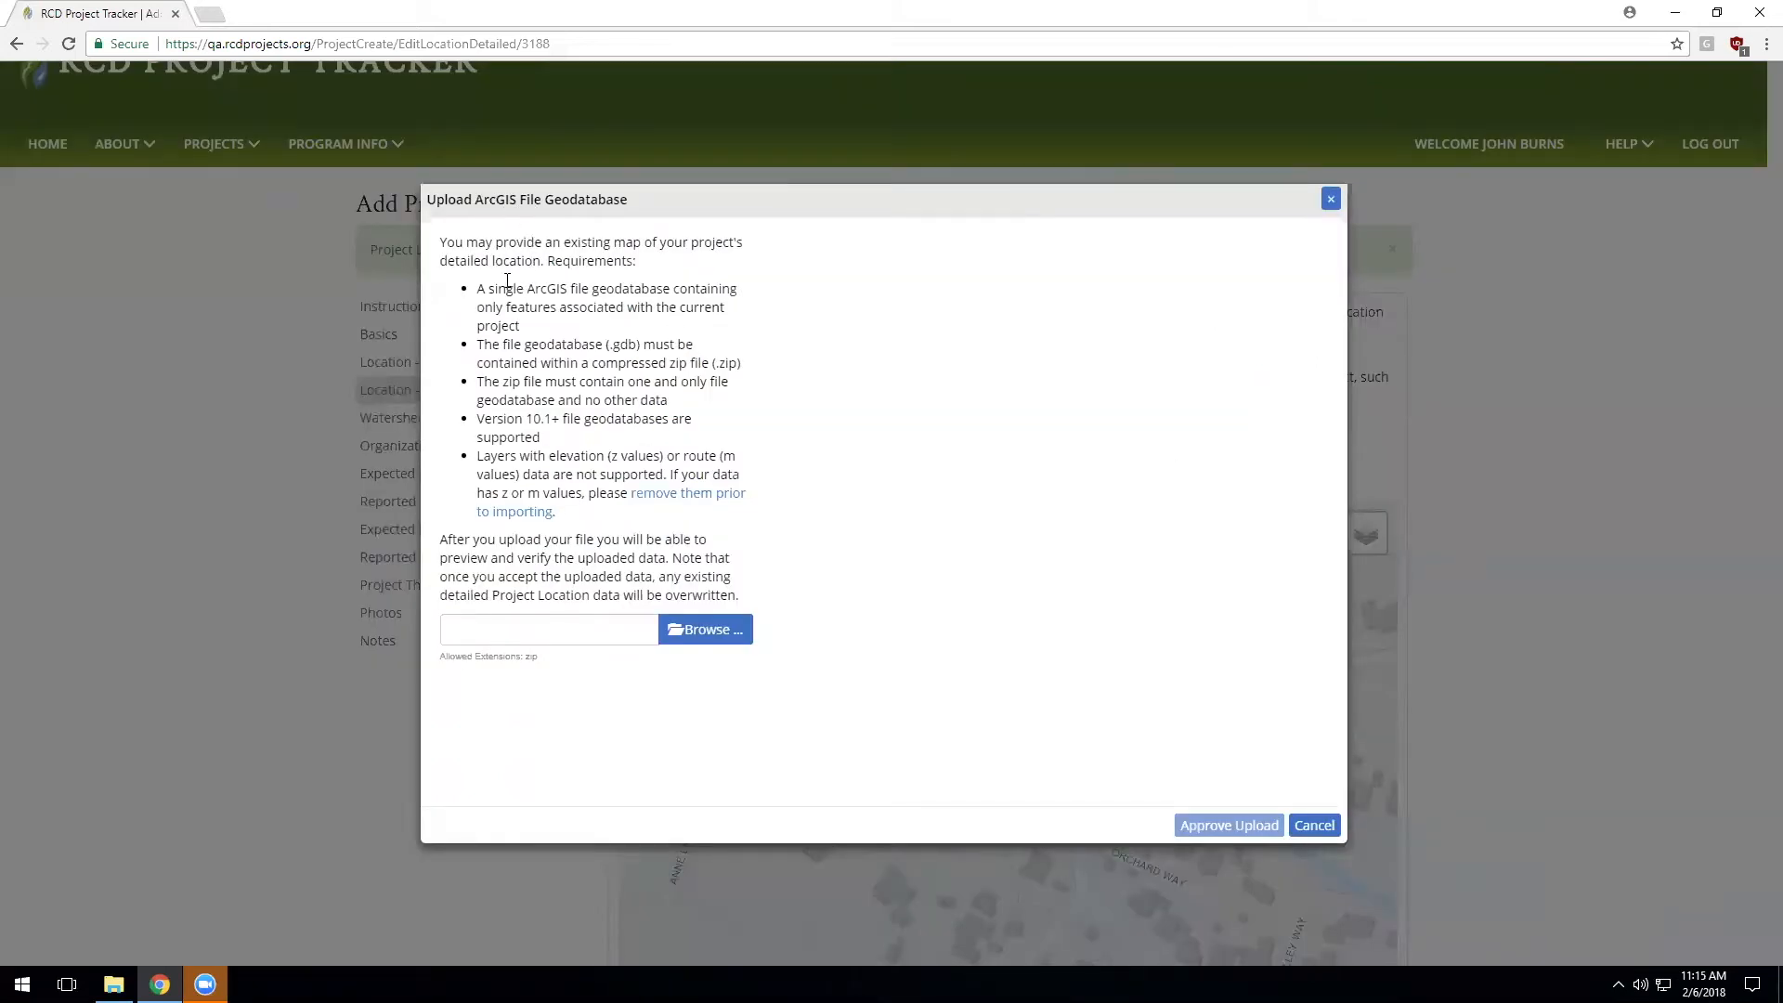
pyautogui.moveTo(507, 282); pyautogui.dragTo(548, 309)
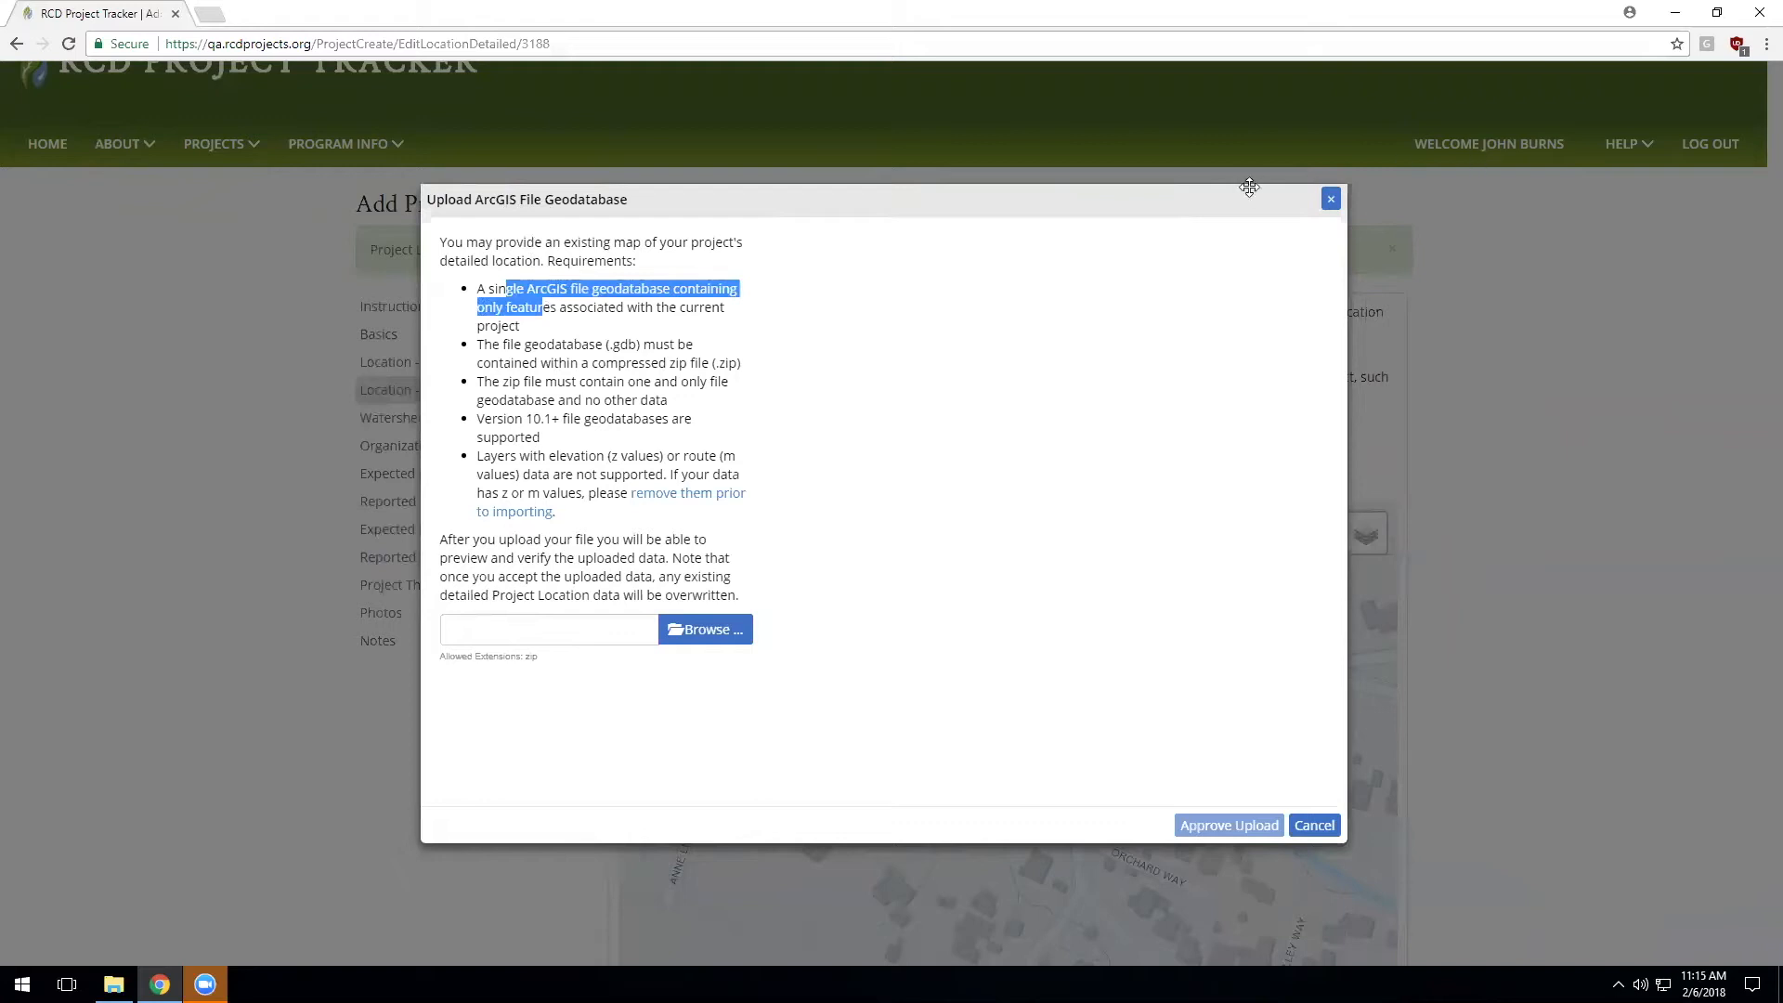
pyautogui.click(1312, 824)
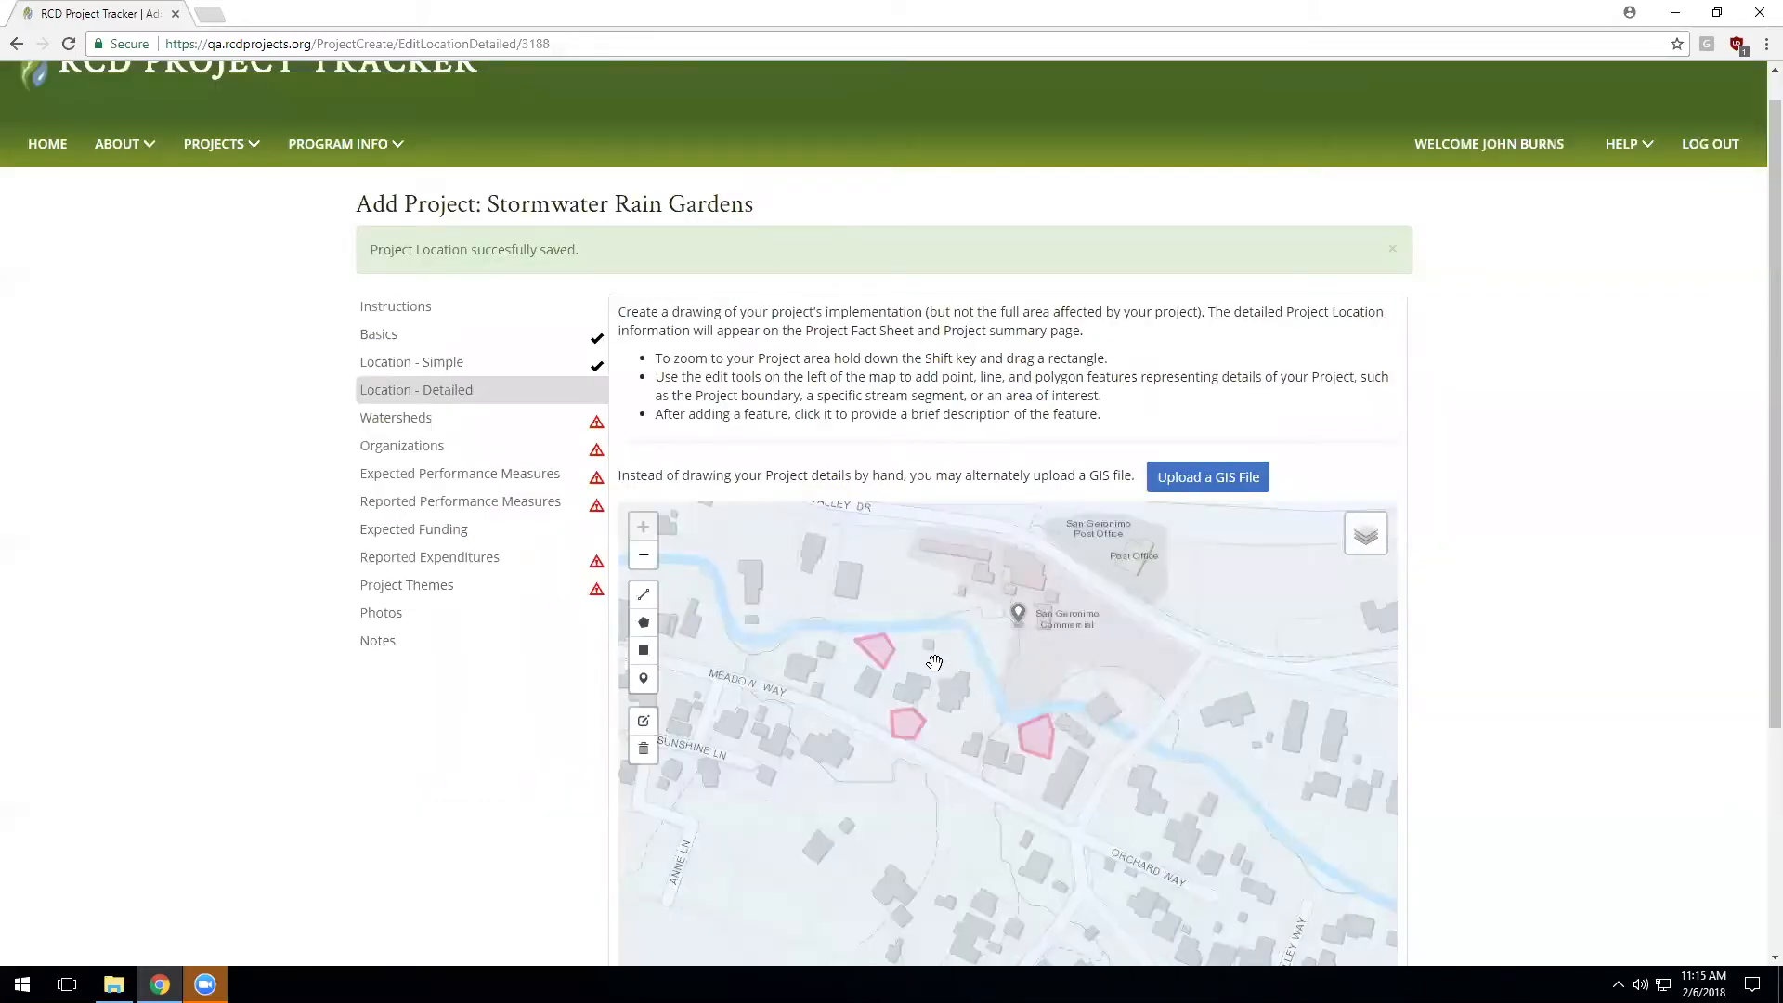
# Step: Save the detailed location and continue to the Watersheds section
pyautogui.scroll(-3, 1578, 771)
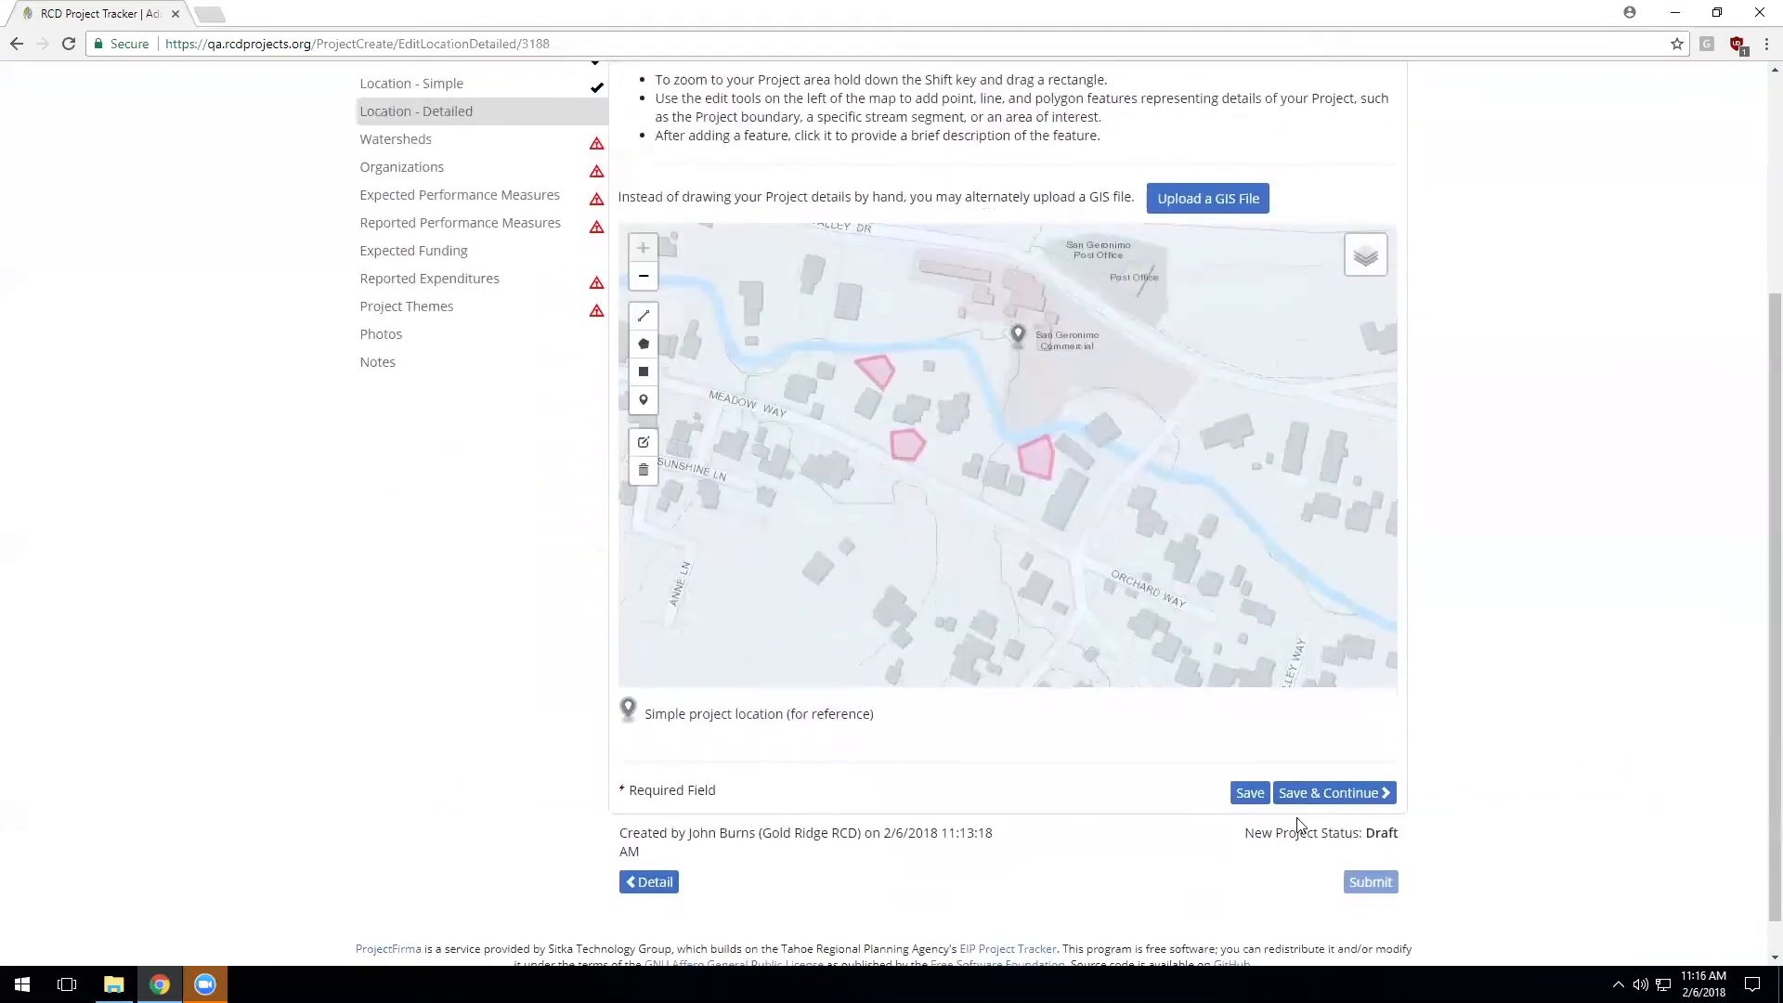
pyautogui.click(1300, 794)
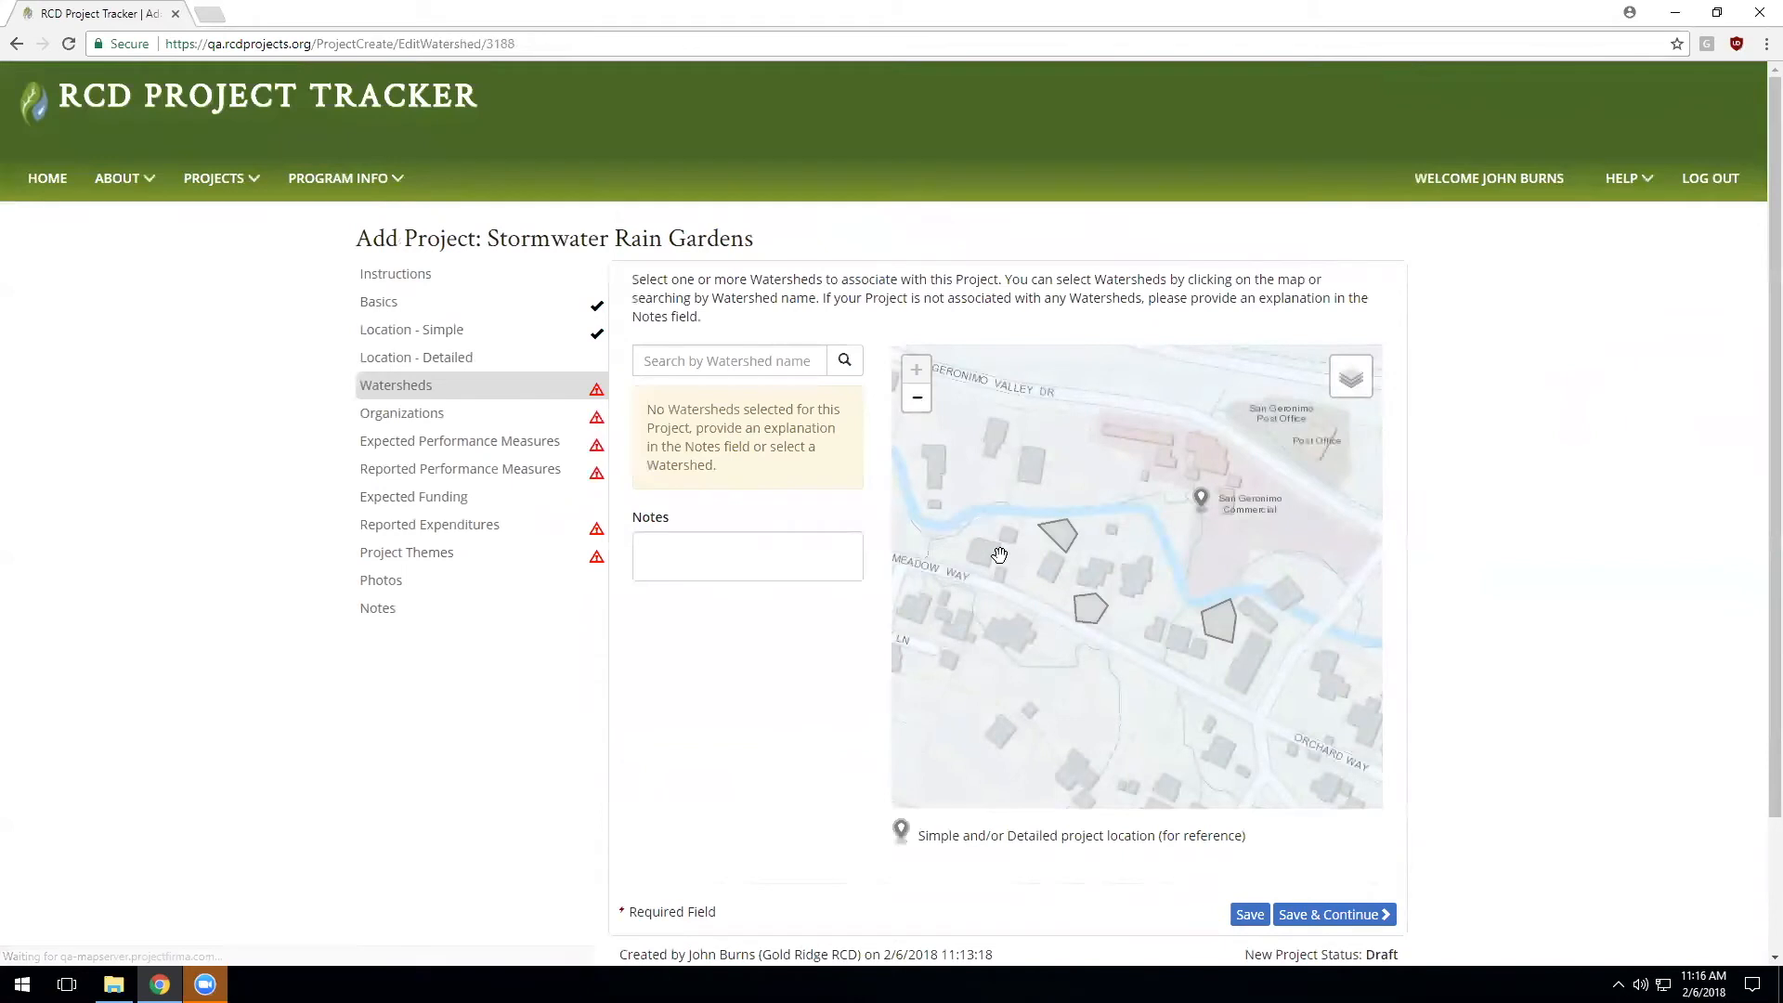
# Step: Associate the San Geronimo Creek-Lagunitas Creek and Nicasio Creek watersheds with the project from the map, and save and continue
pyautogui.click(914, 395)
pyautogui.click(915, 399)
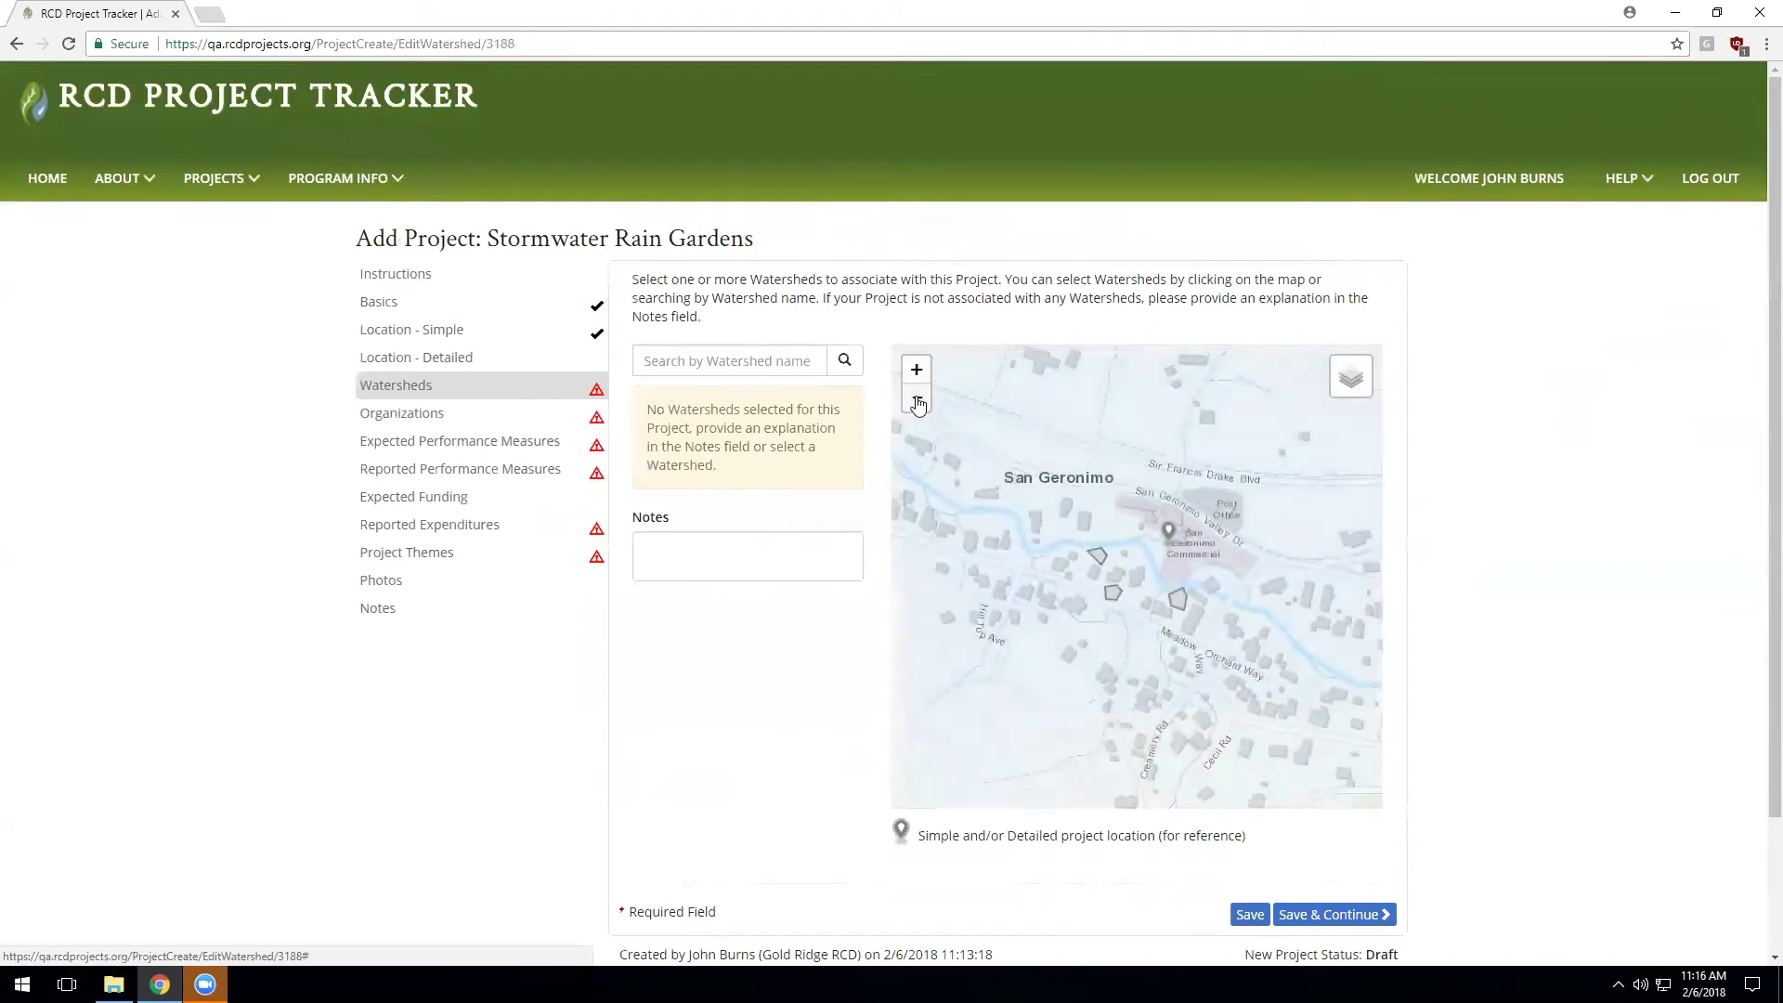
pyautogui.click(917, 404)
pyautogui.click(918, 405)
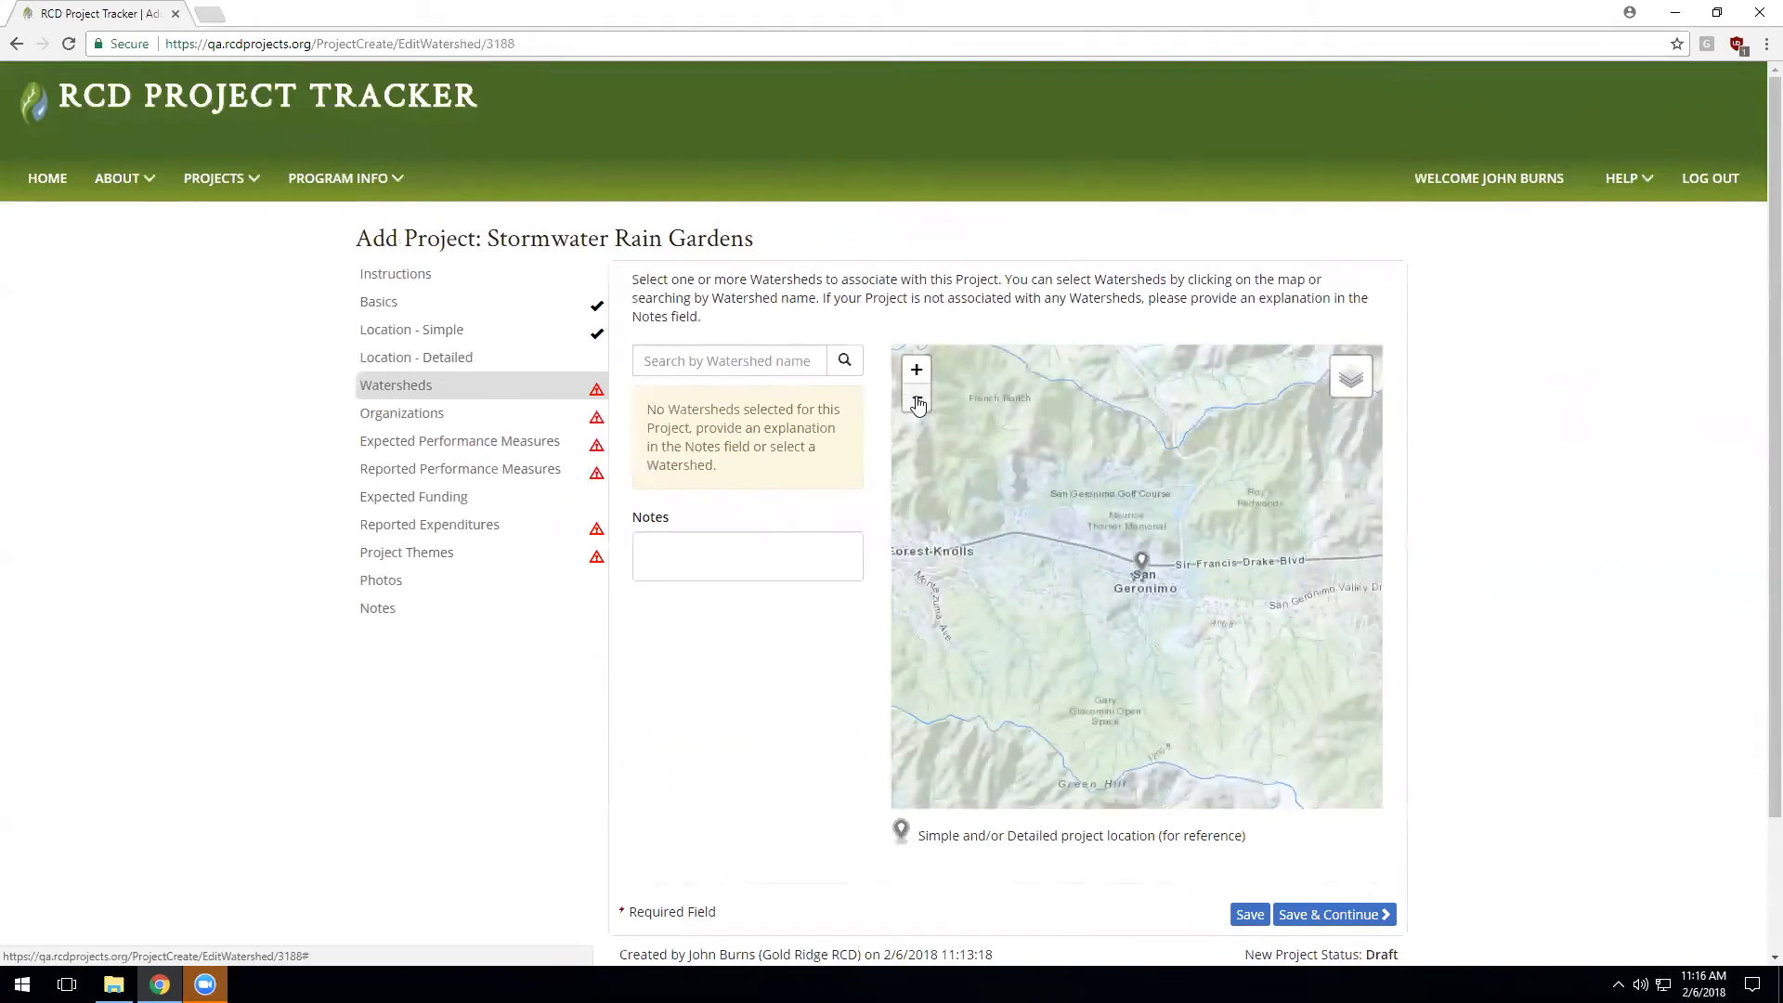
pyautogui.click(918, 405)
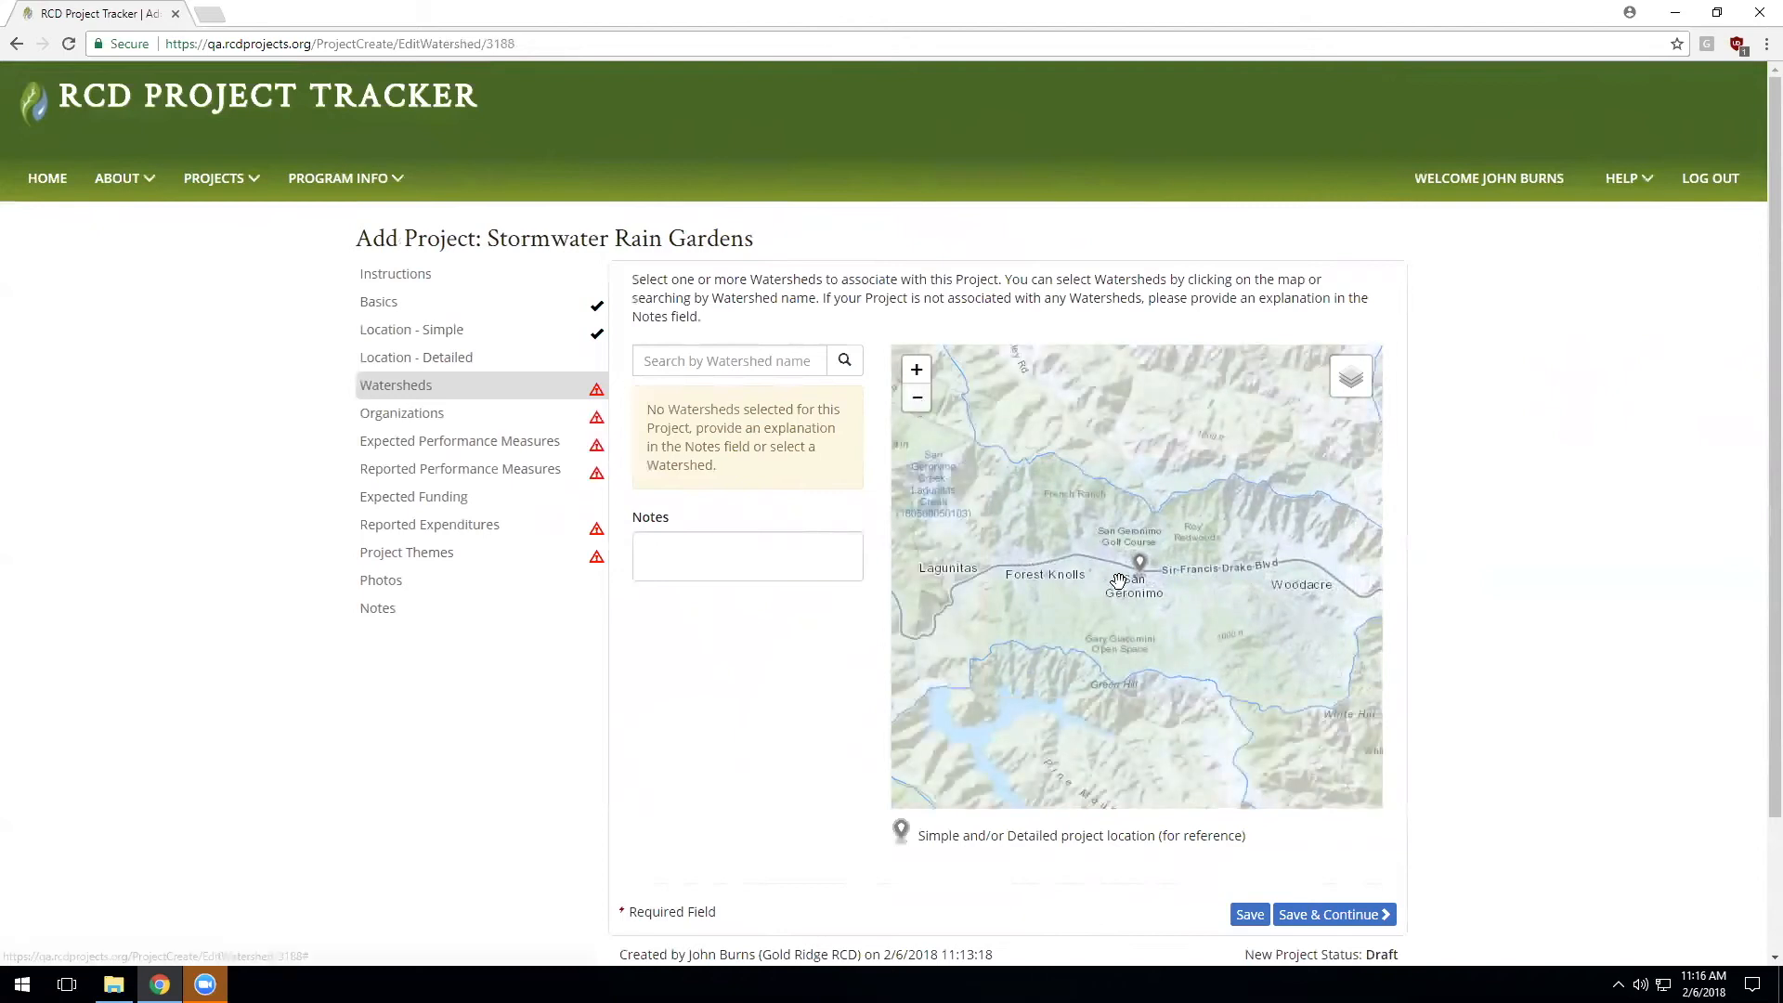
pyautogui.click(1063, 555)
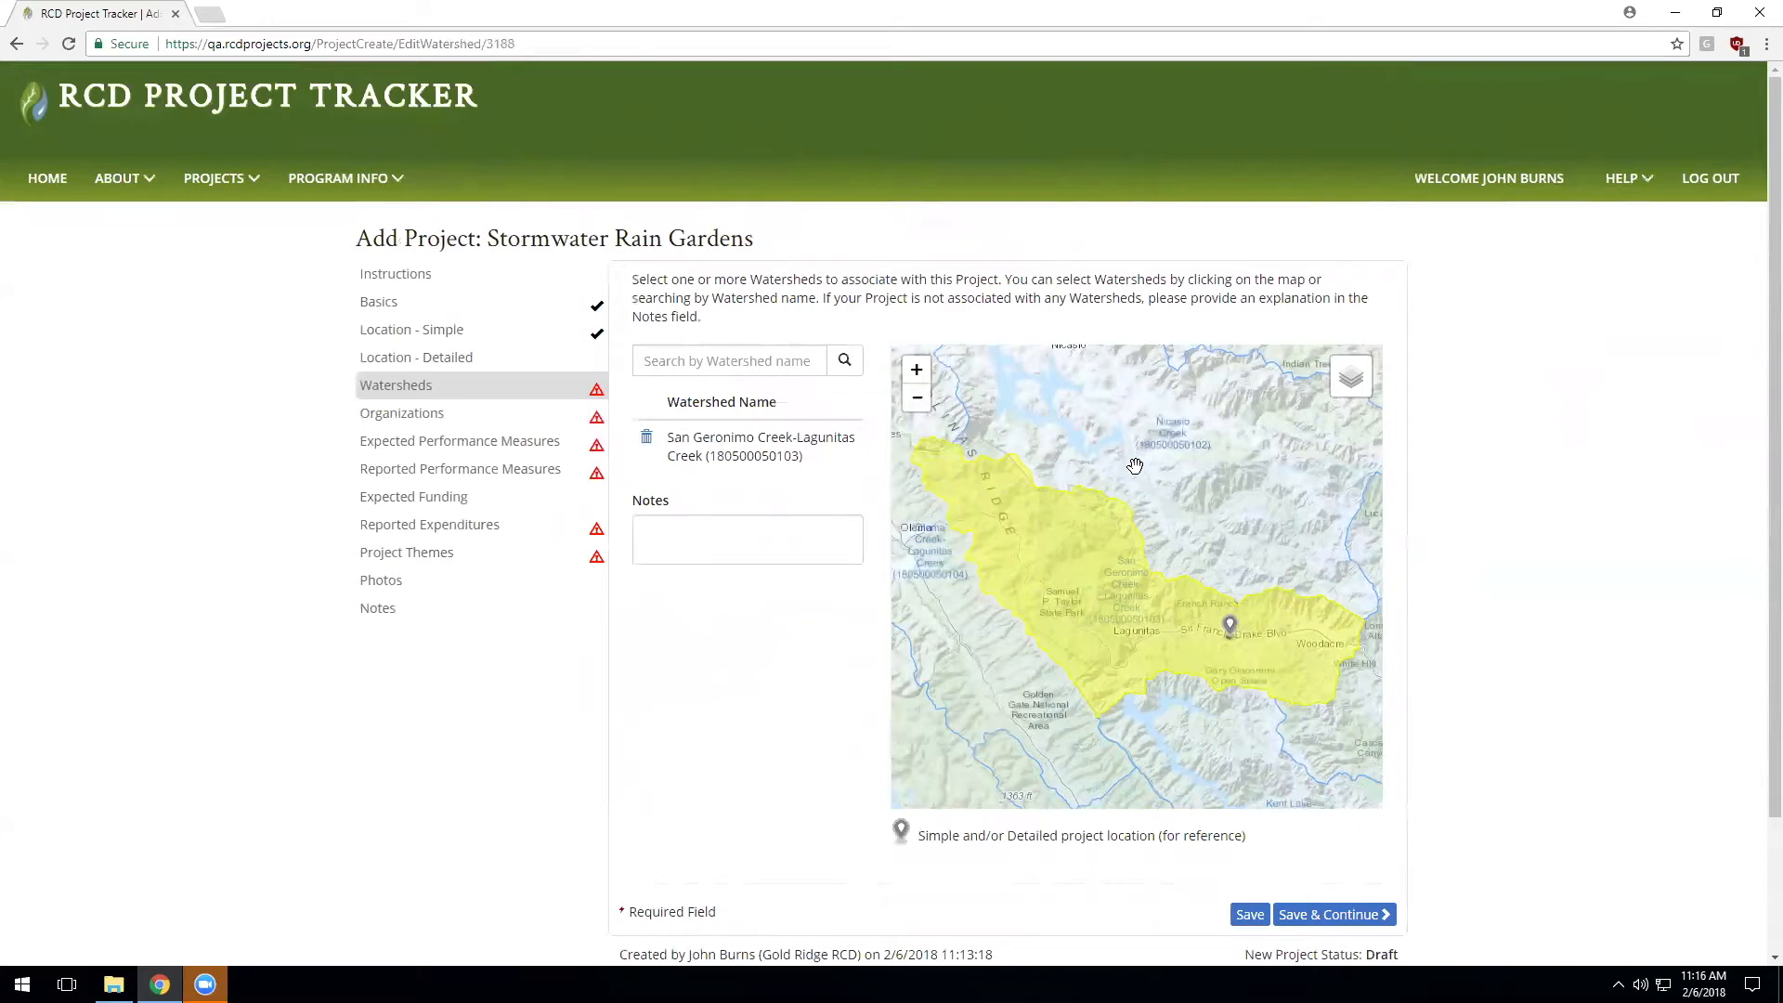
pyautogui.click(1246, 507)
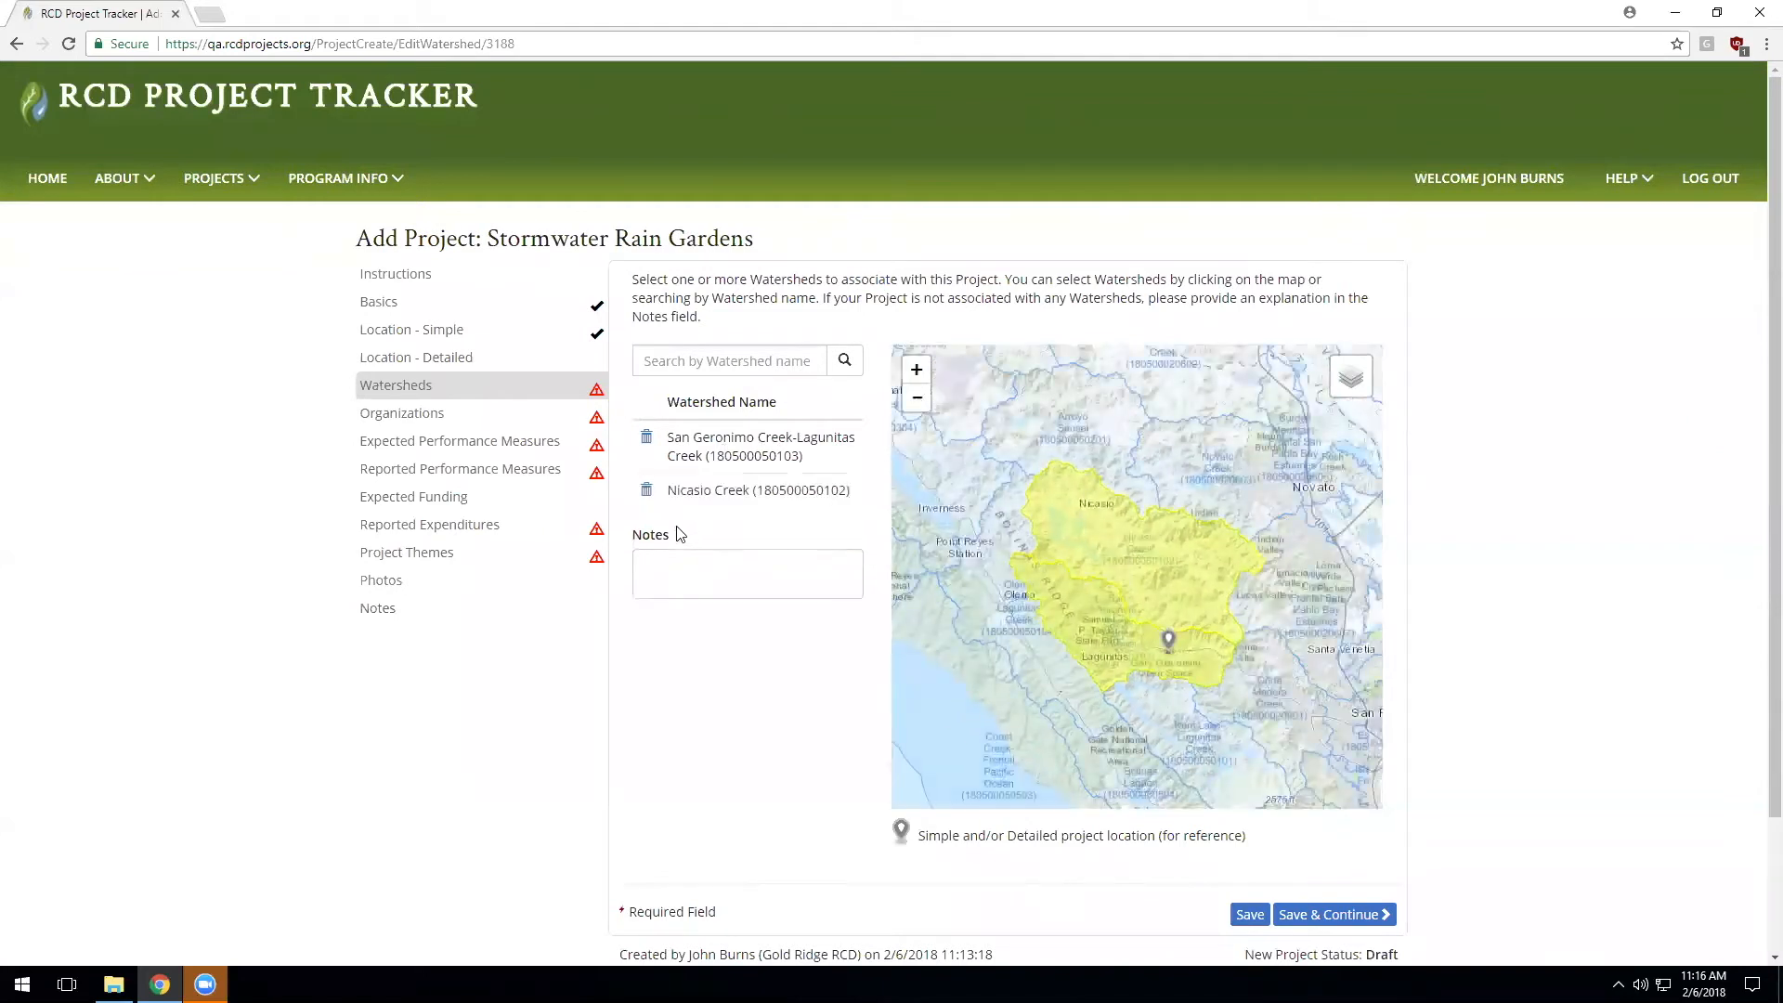
pyautogui.click(1336, 917)
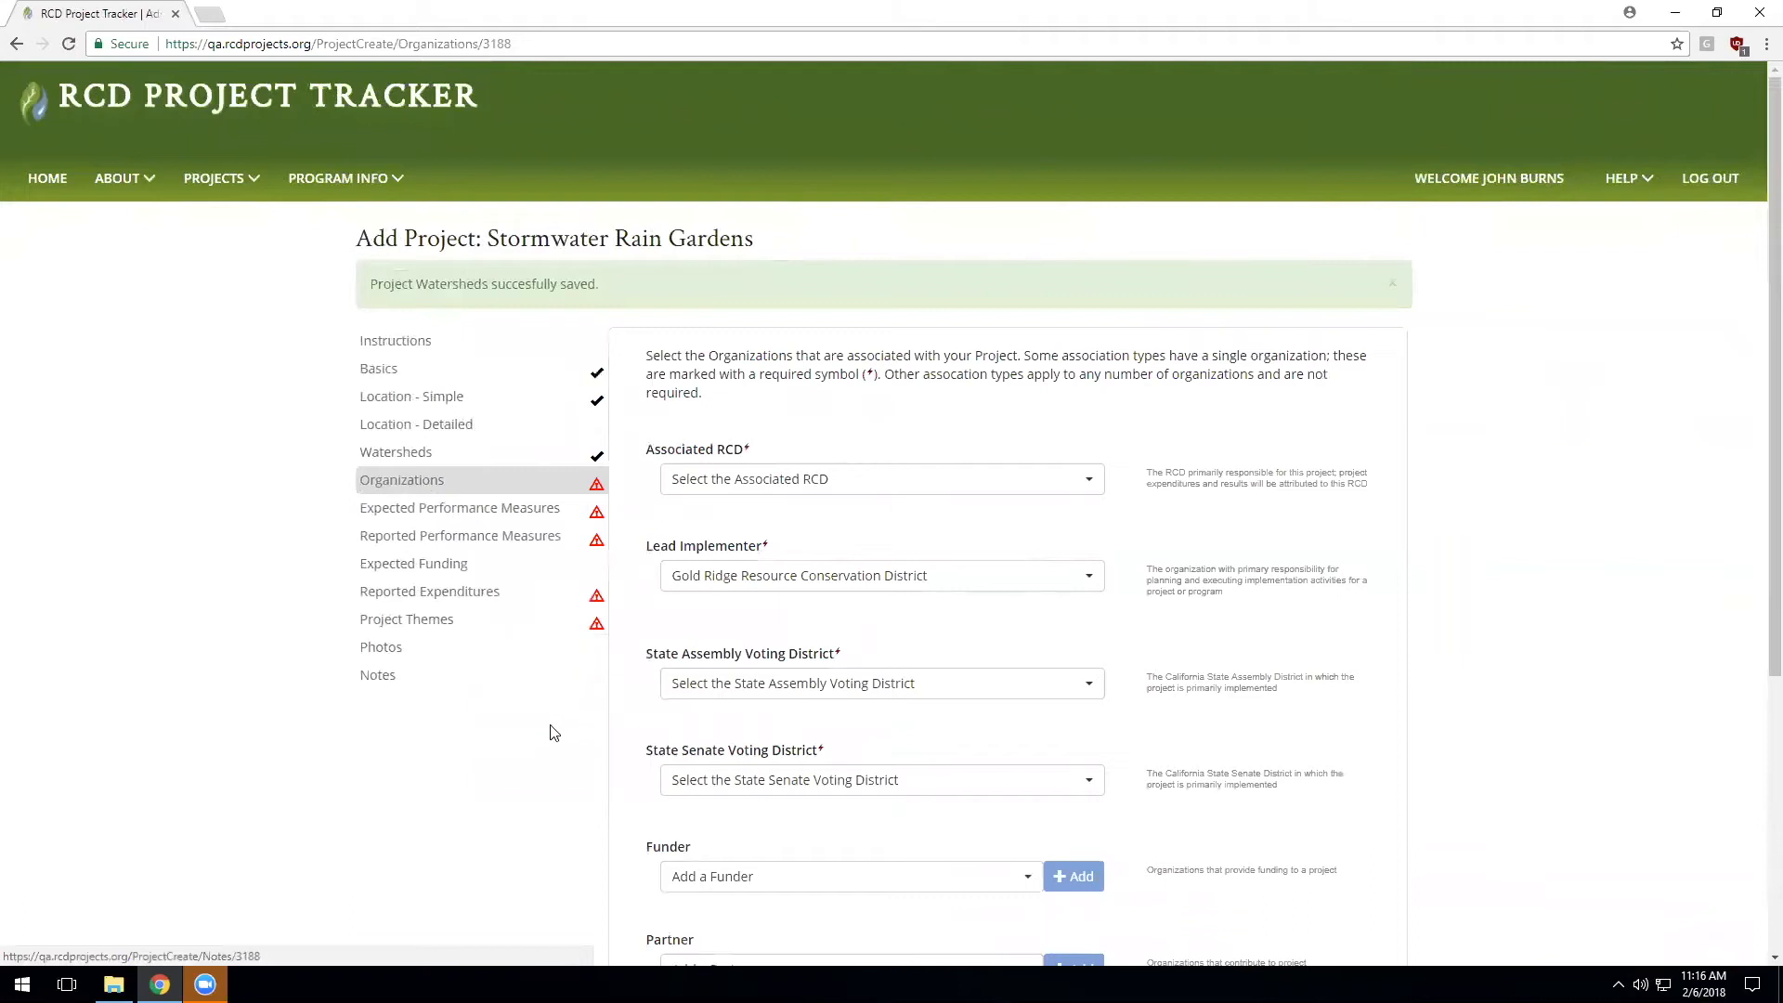
# Step: Set the Associated RCD to Gold Ridge Resource Conservation District and the Lead Implementer to Friends of the Napa River
pyautogui.click(838, 481)
pyautogui.write('gol')
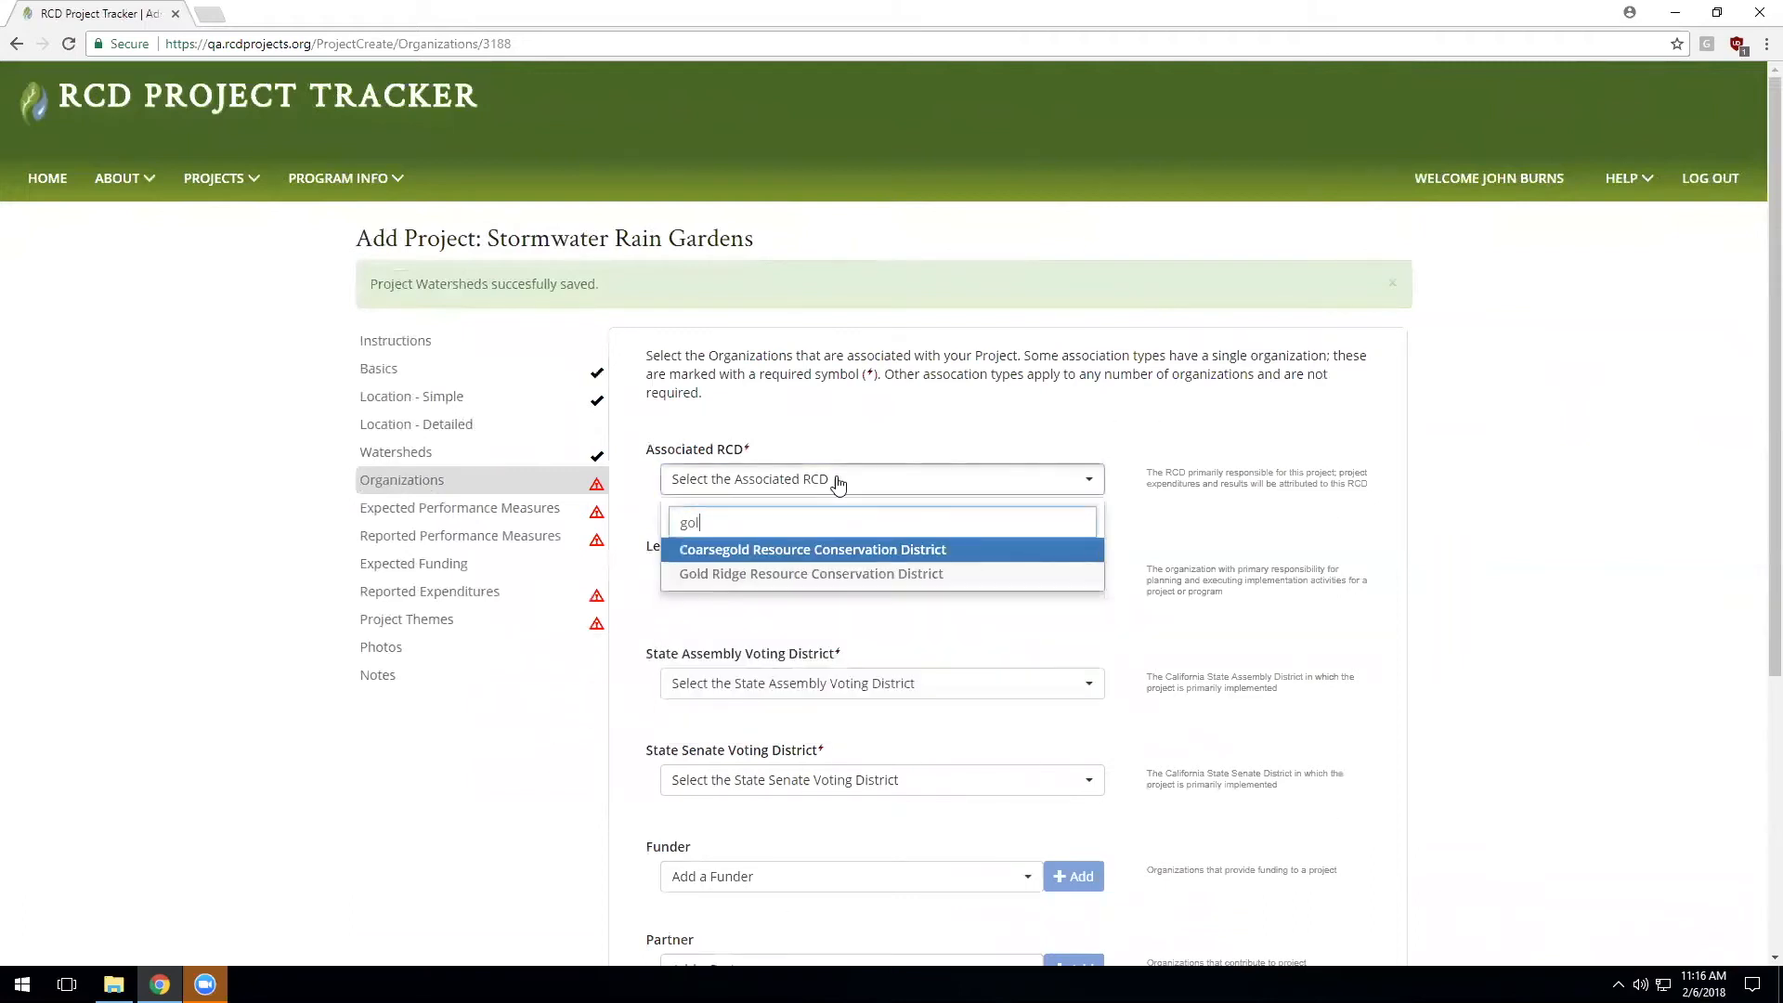
pyautogui.click(791, 582)
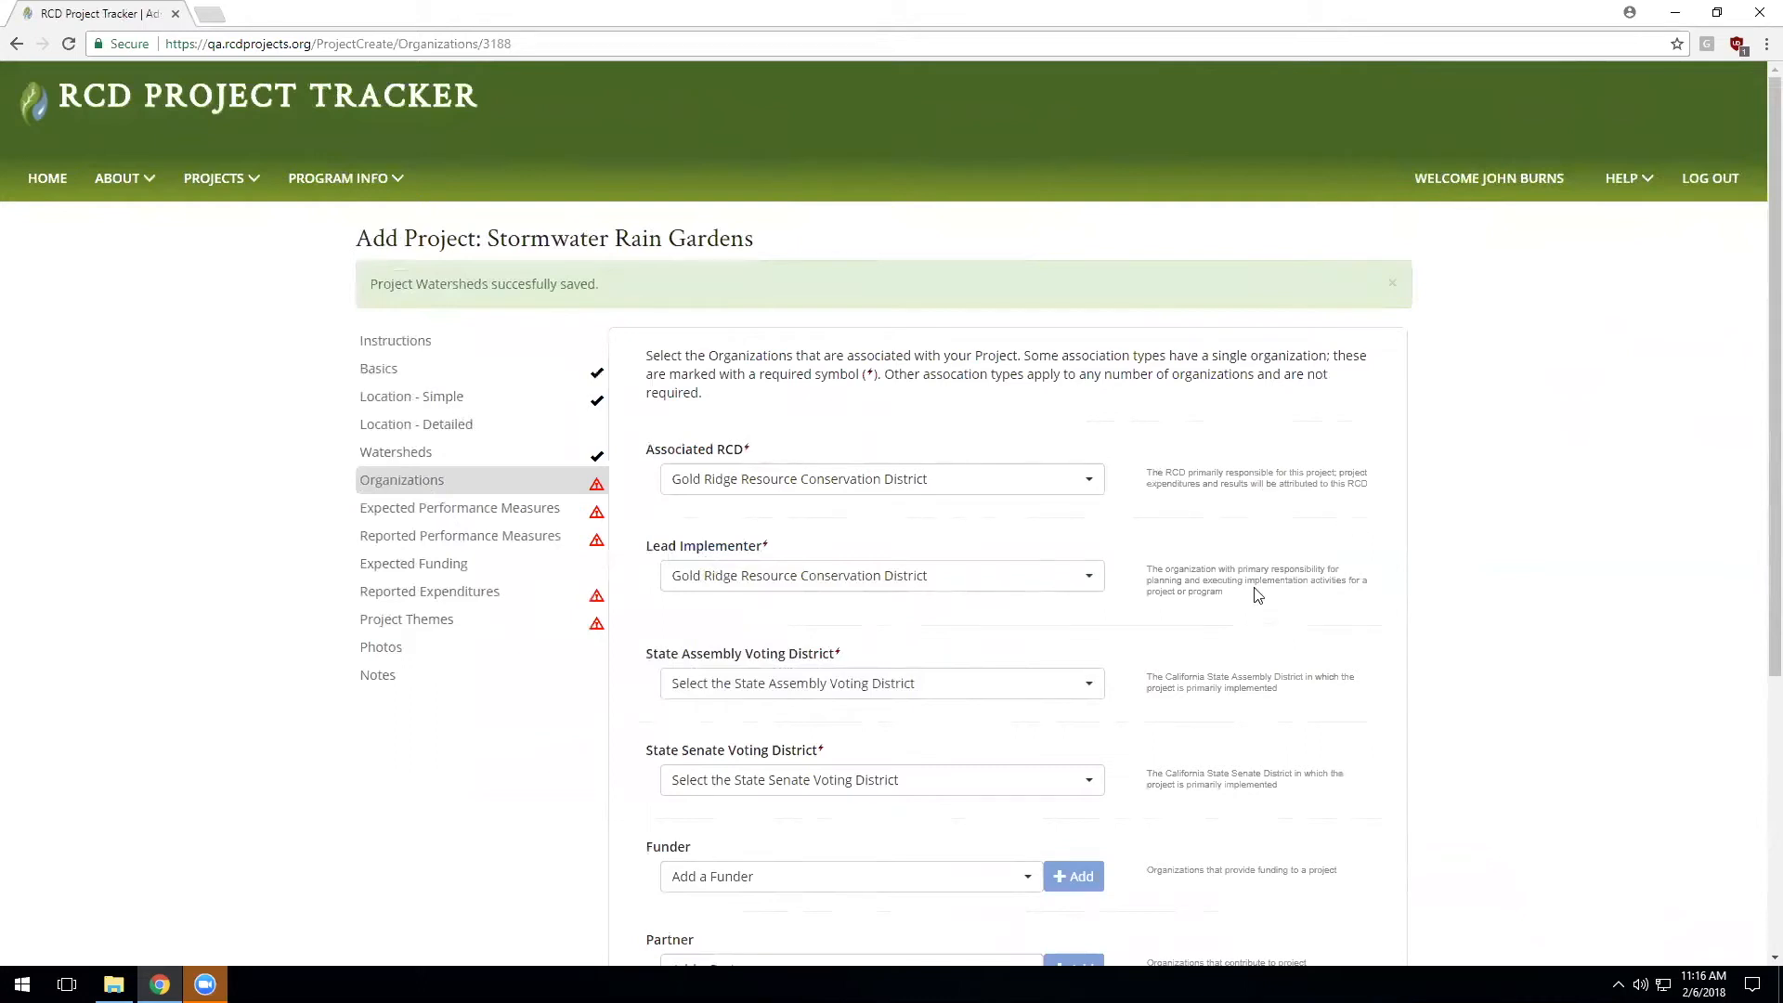
pyautogui.scroll(-1, 807, 449)
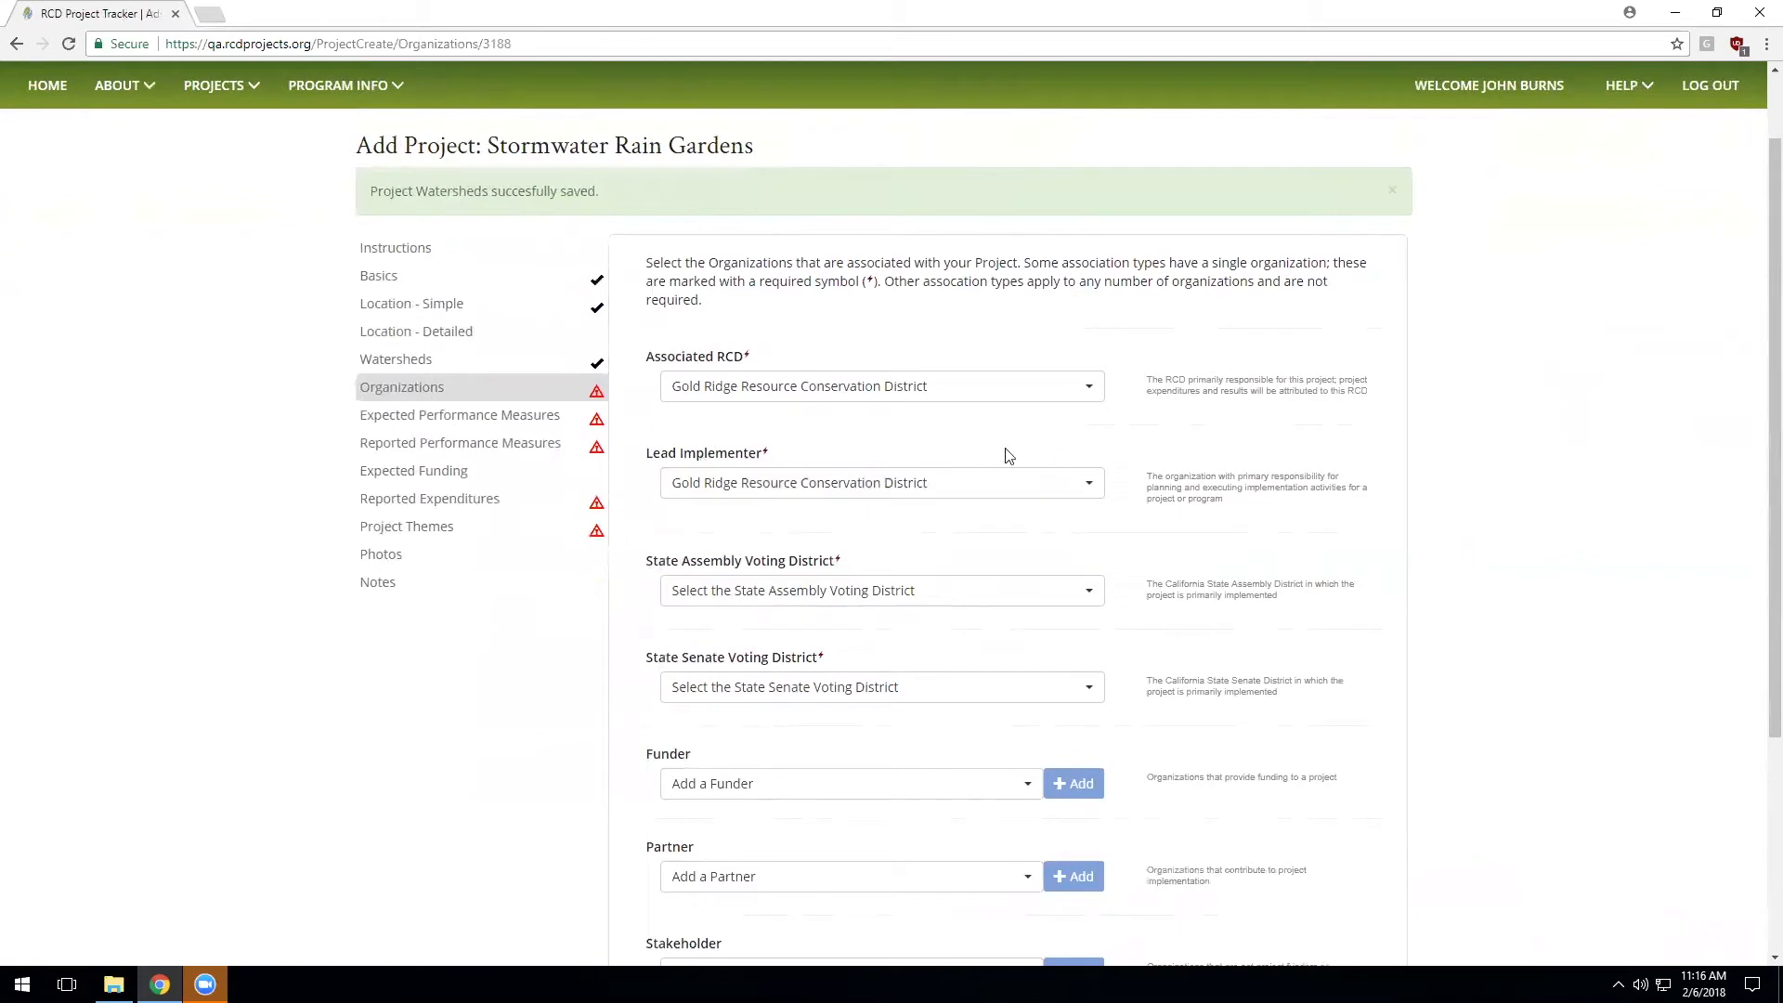
pyautogui.click(927, 482)
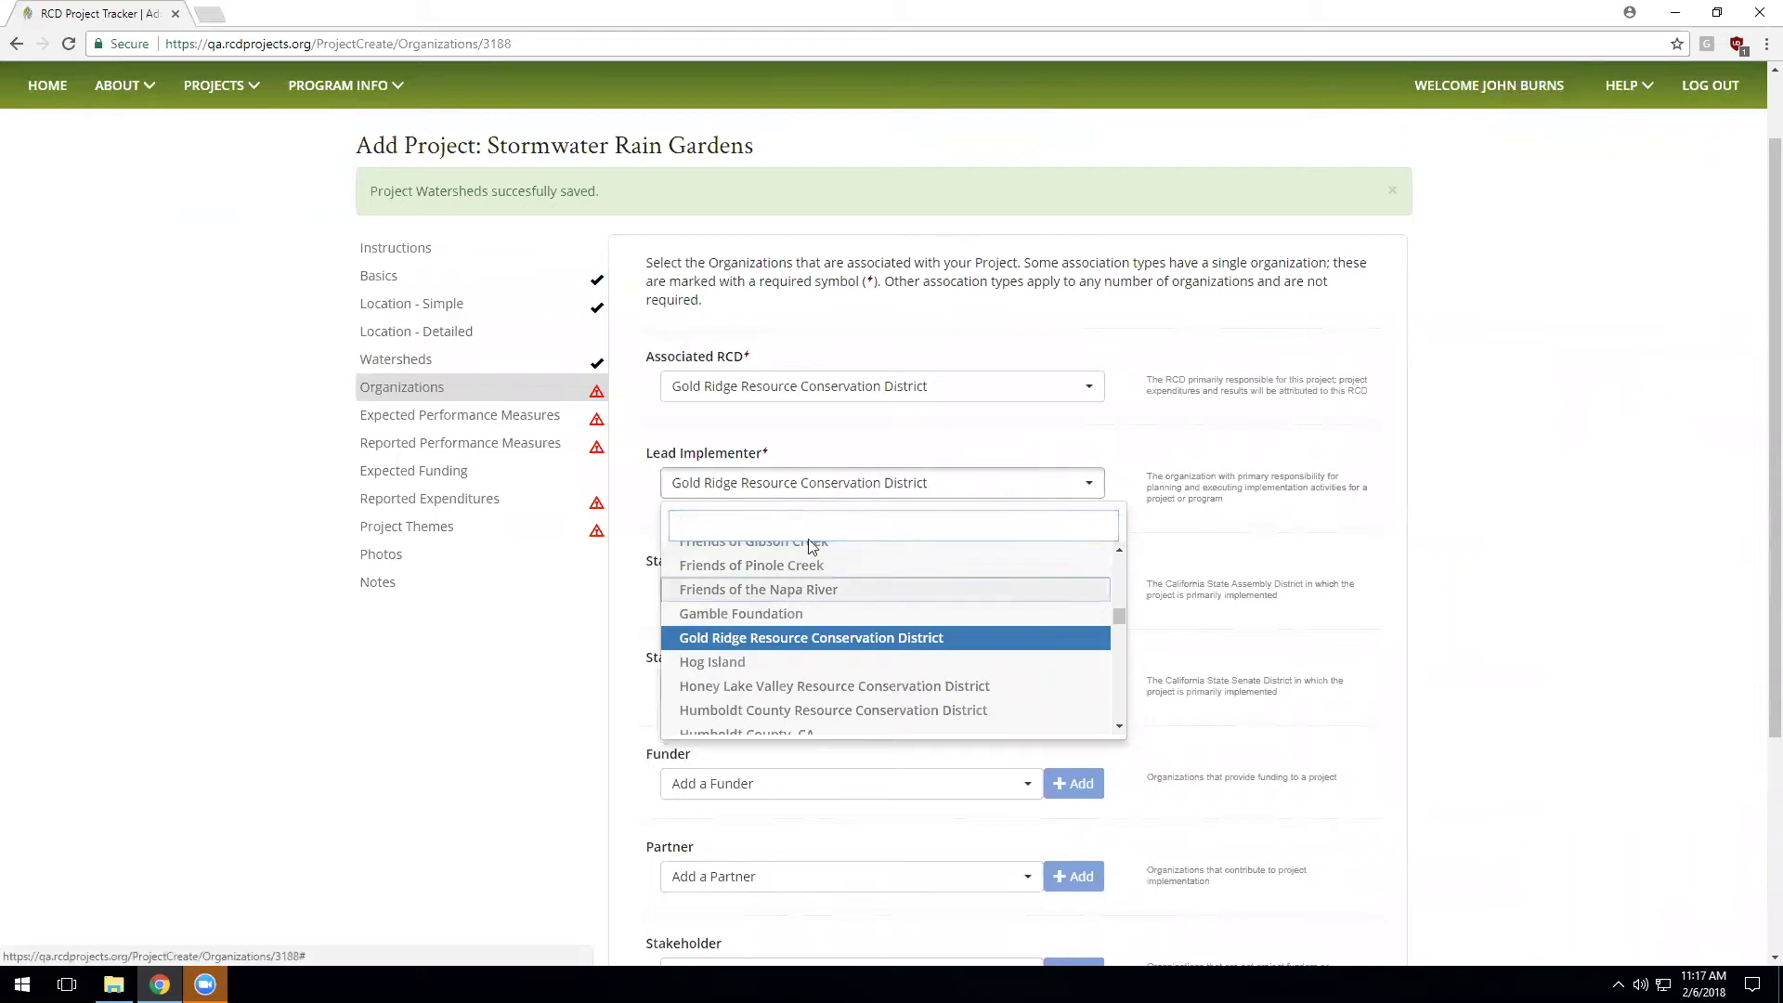
pyautogui.click(792, 590)
# Step: Set the State Assembly Voting District to State Assembly District 10 and the State Senate Voting District to State Senate District 06
pyautogui.scroll(-1, 1096, 413)
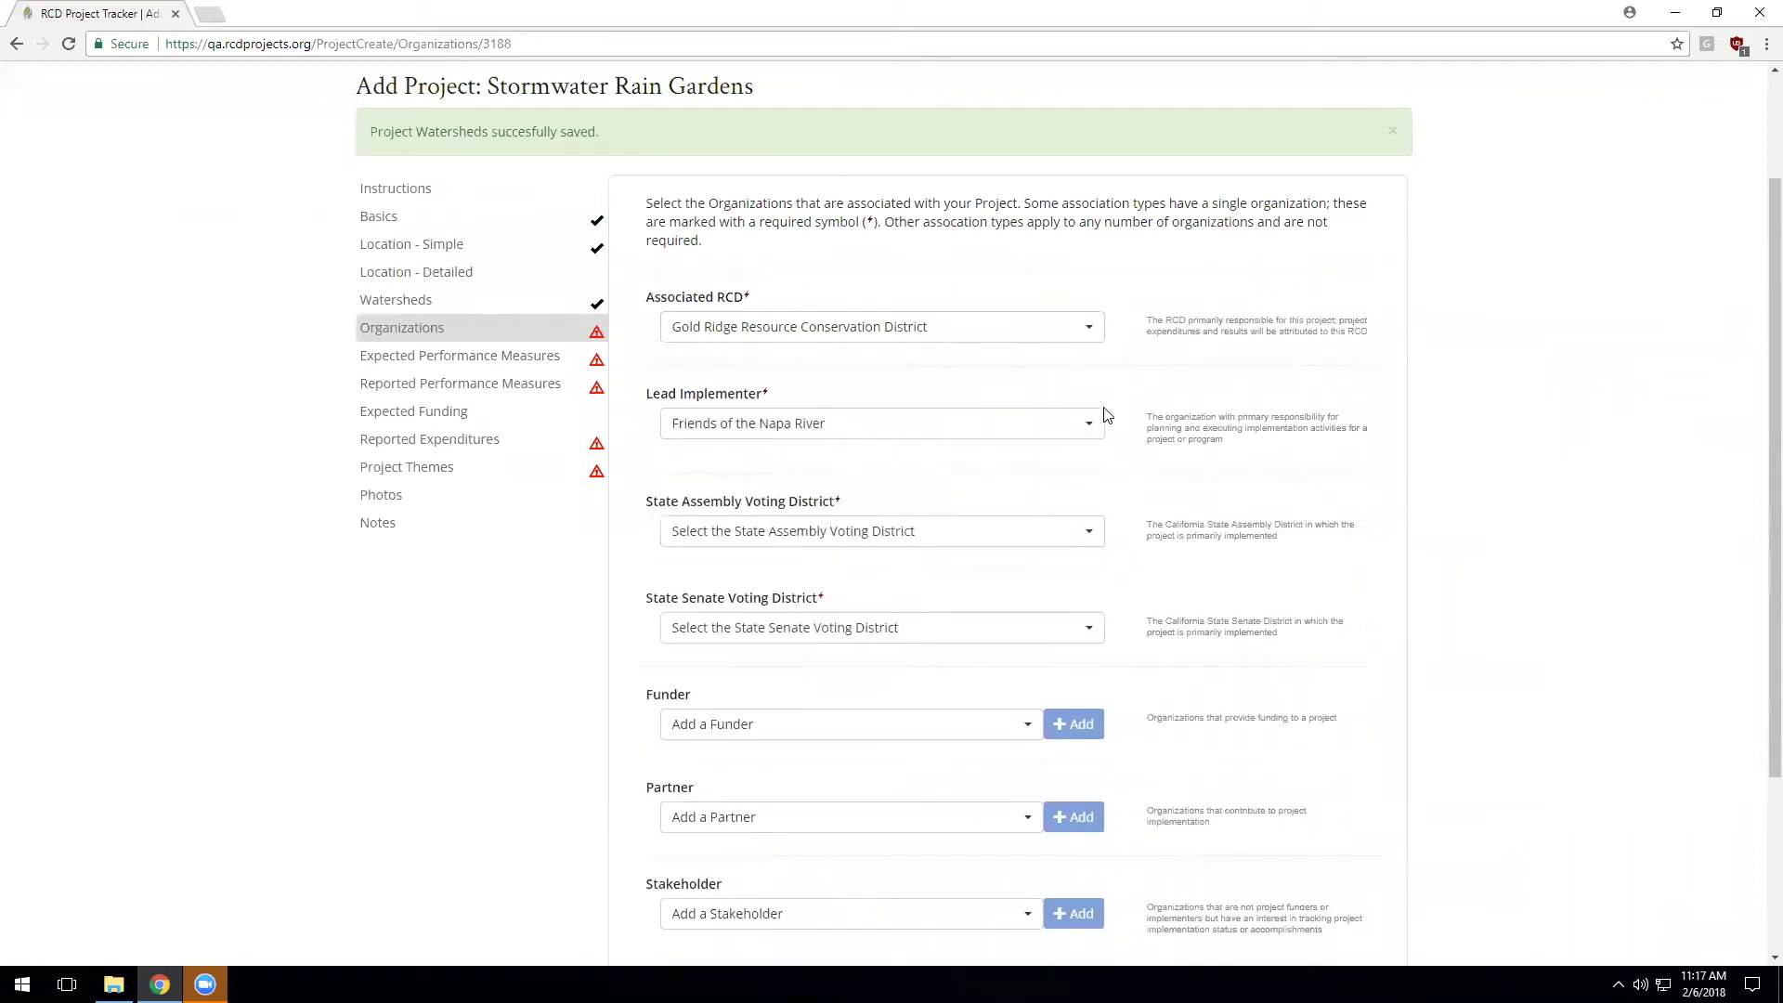
pyautogui.click(753, 500)
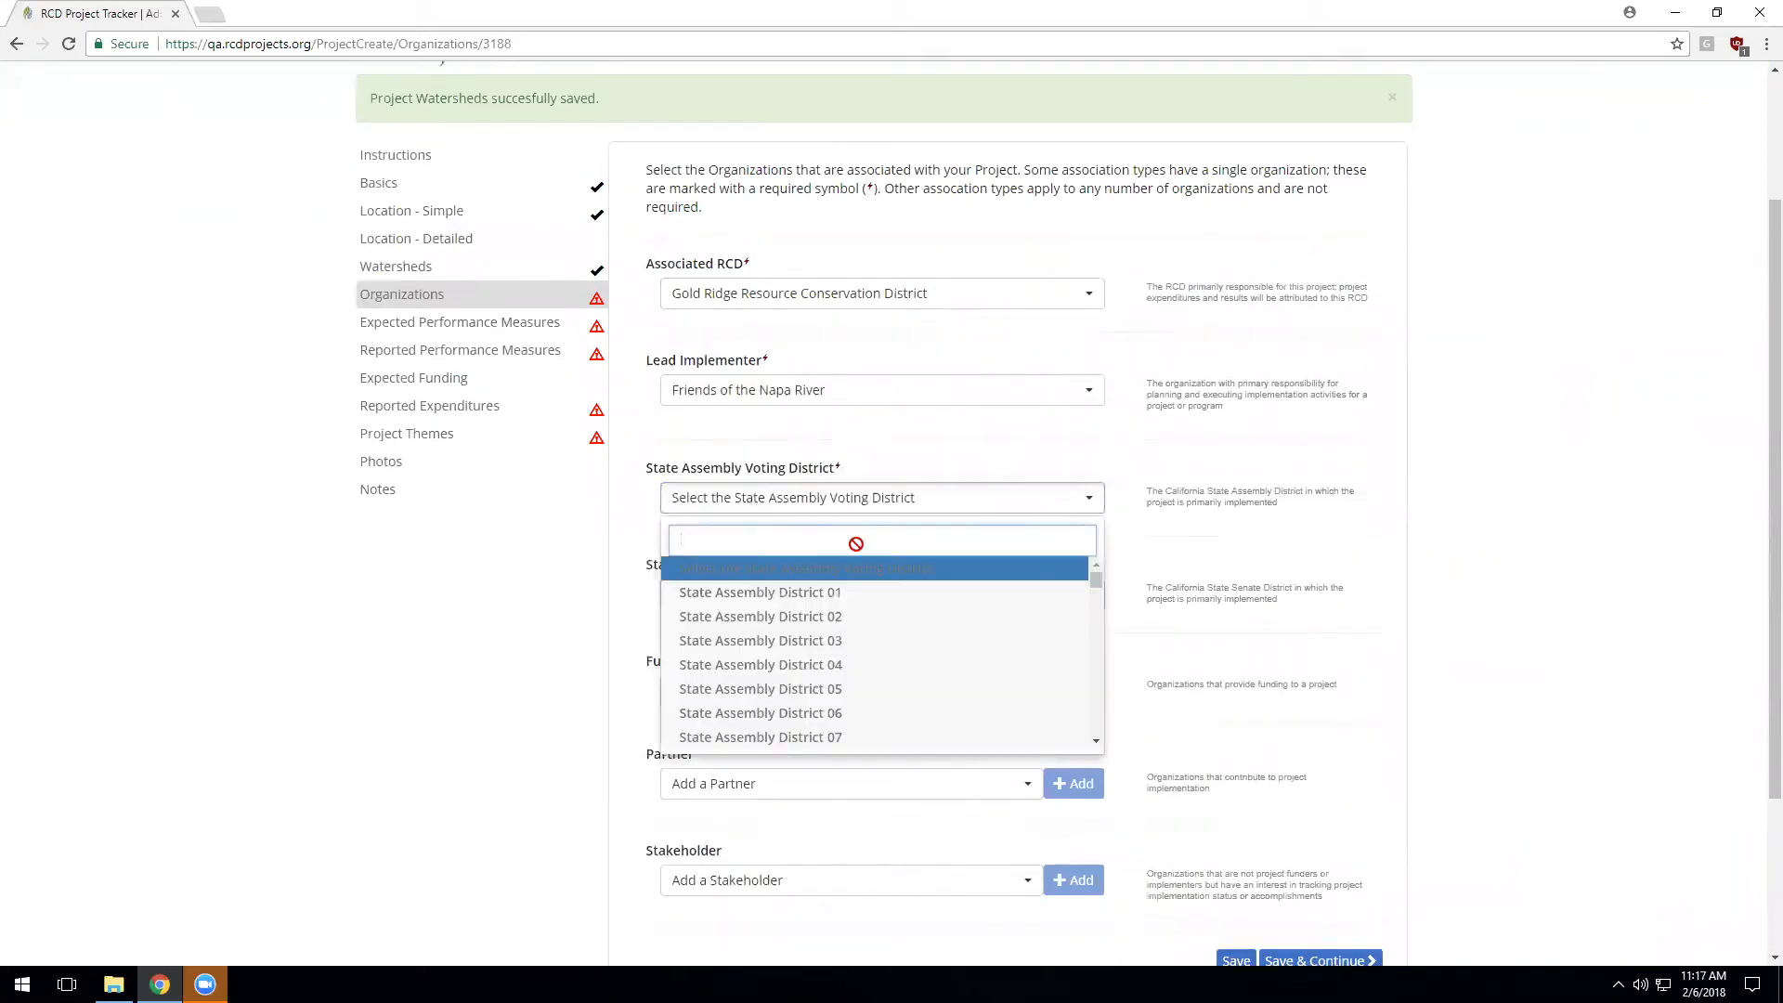
pyautogui.scroll(-2, 878, 655)
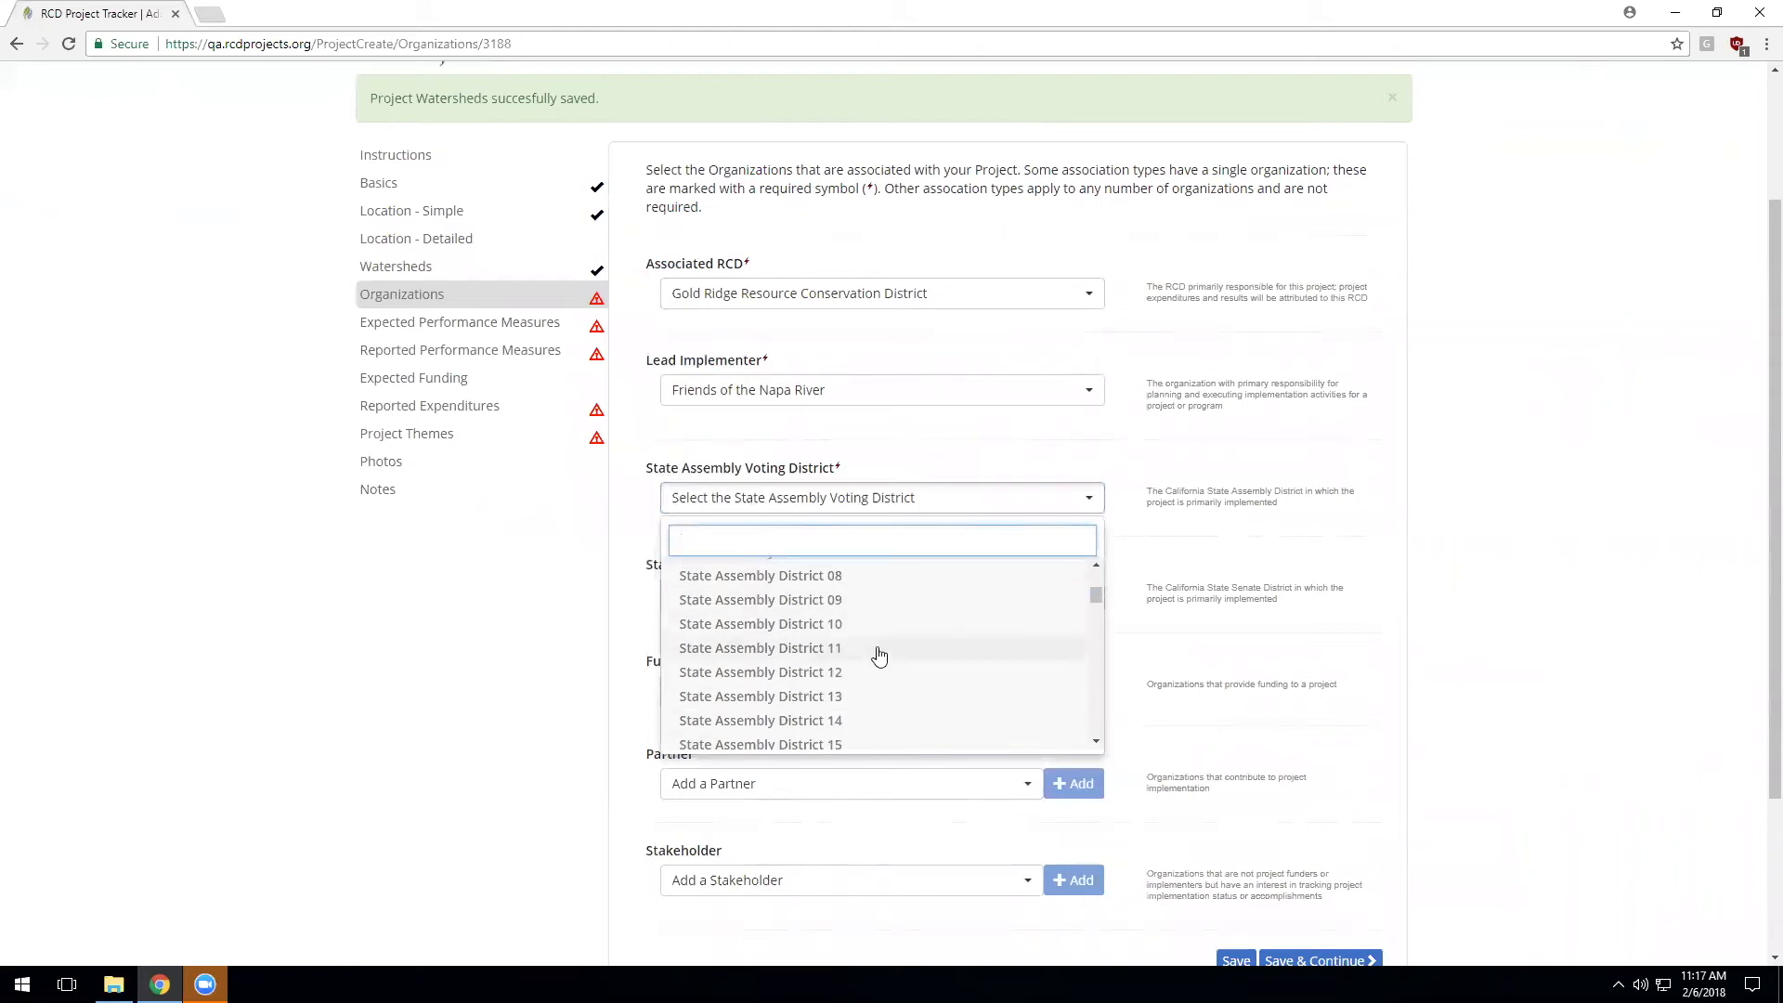
pyautogui.click(797, 632)
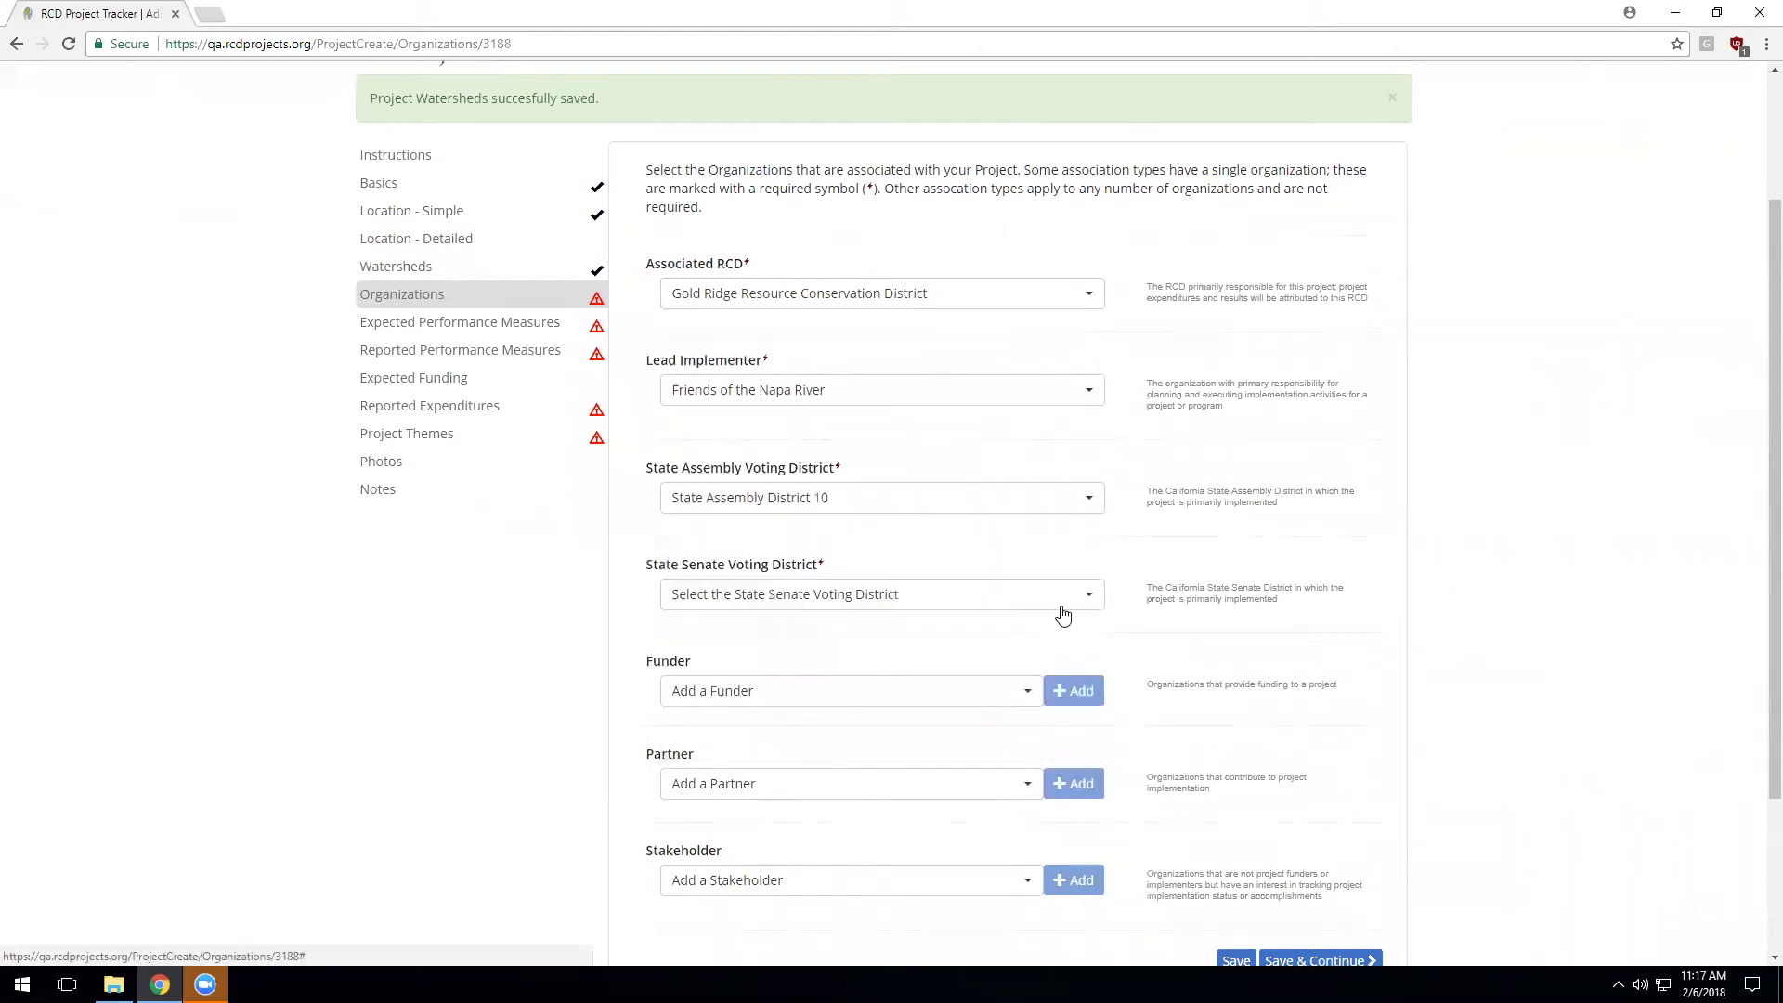
pyautogui.click(810, 599)
pyautogui.click(846, 544)
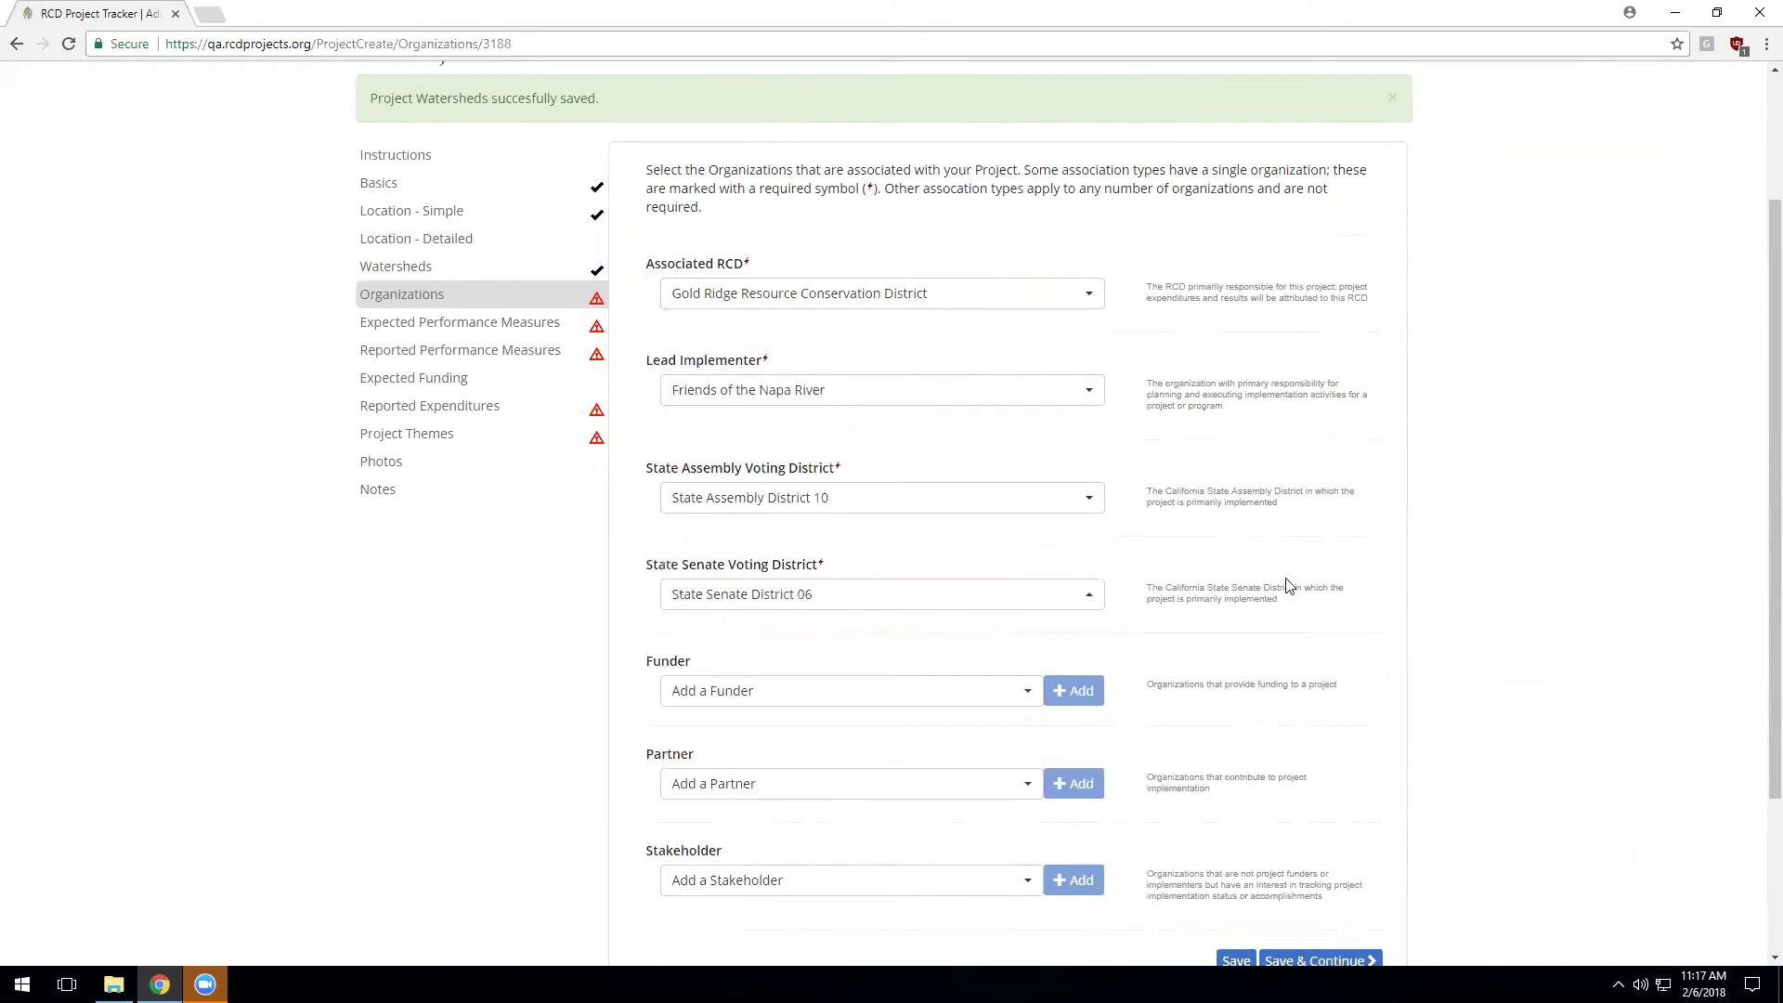
# Step: Add the California Department of Water Resources and American Rivers as funders of the project
pyautogui.scroll(-1, 1286, 585)
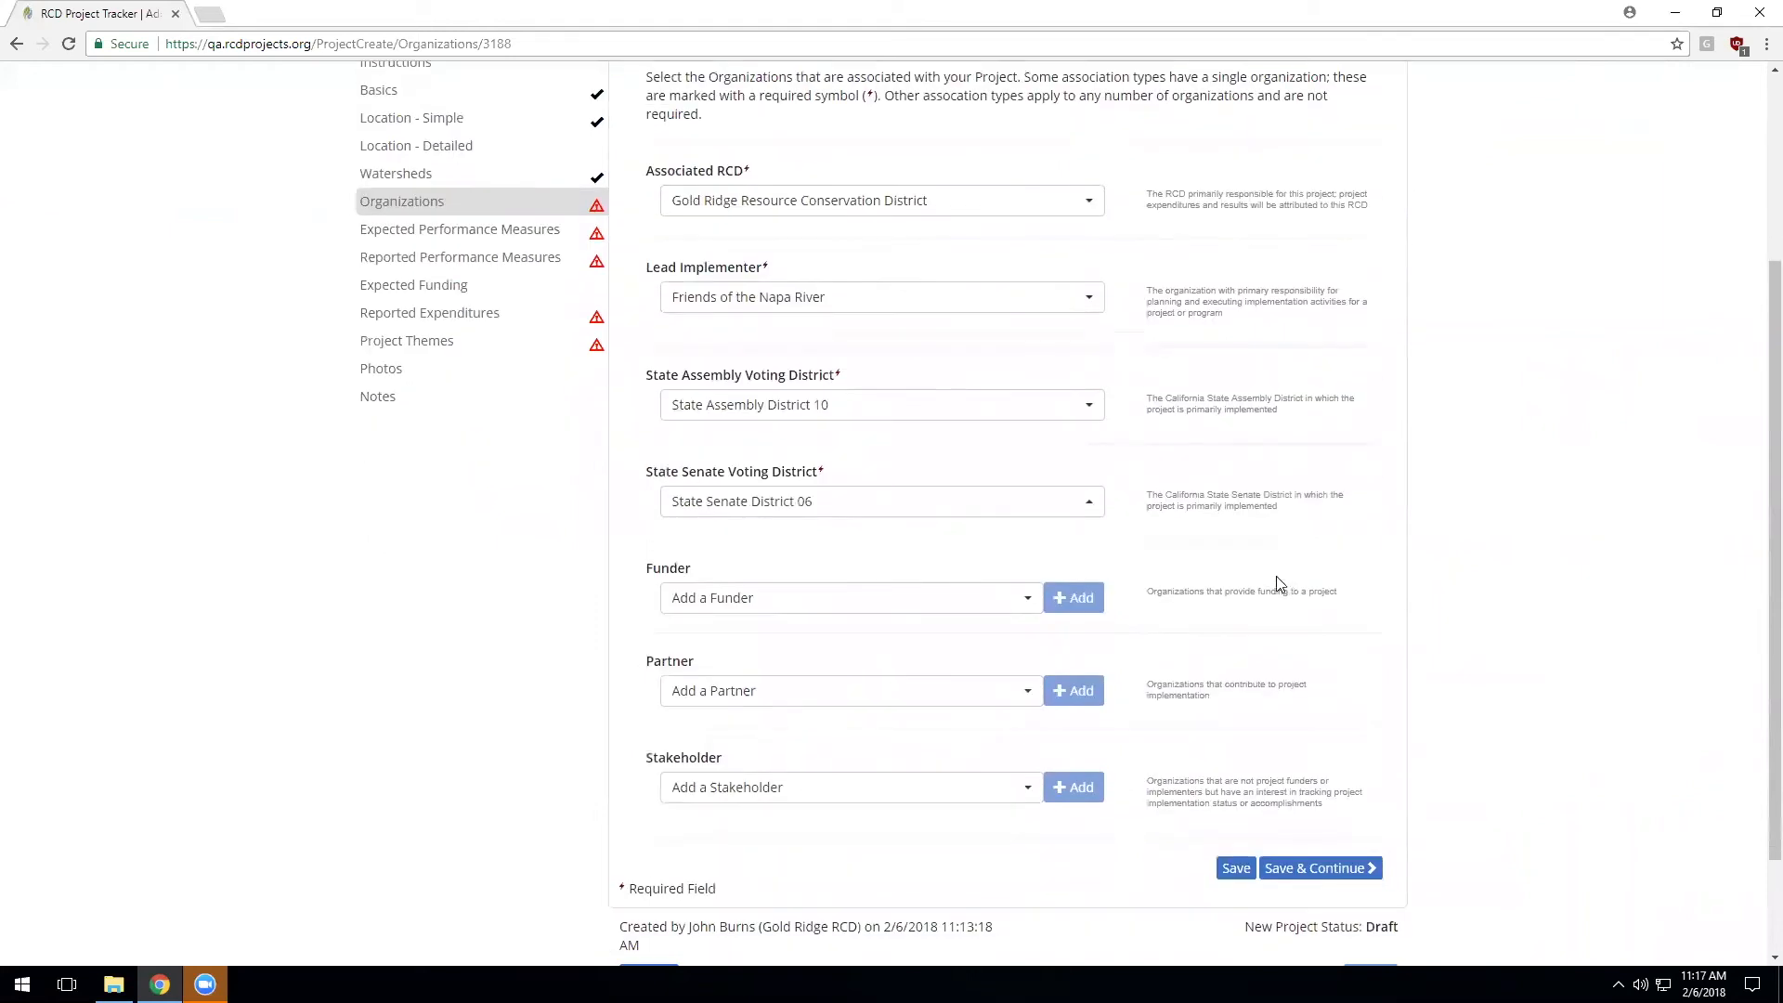
pyautogui.click(763, 605)
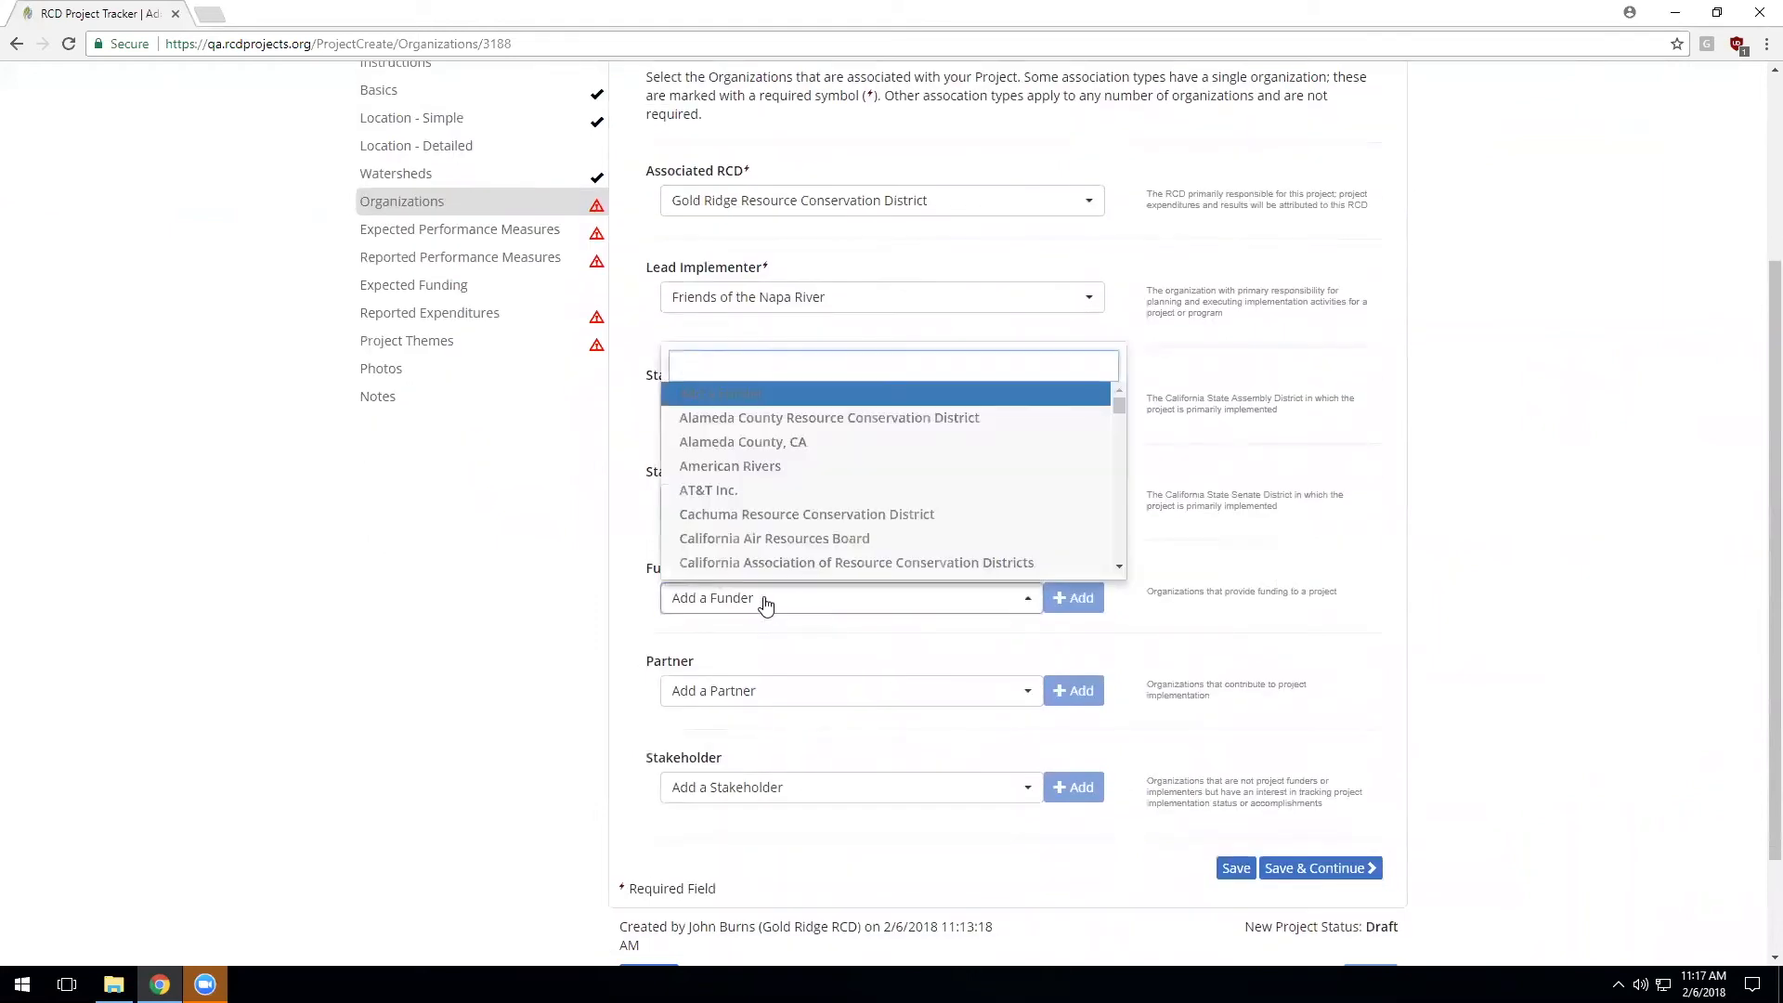
pyautogui.write('gran')
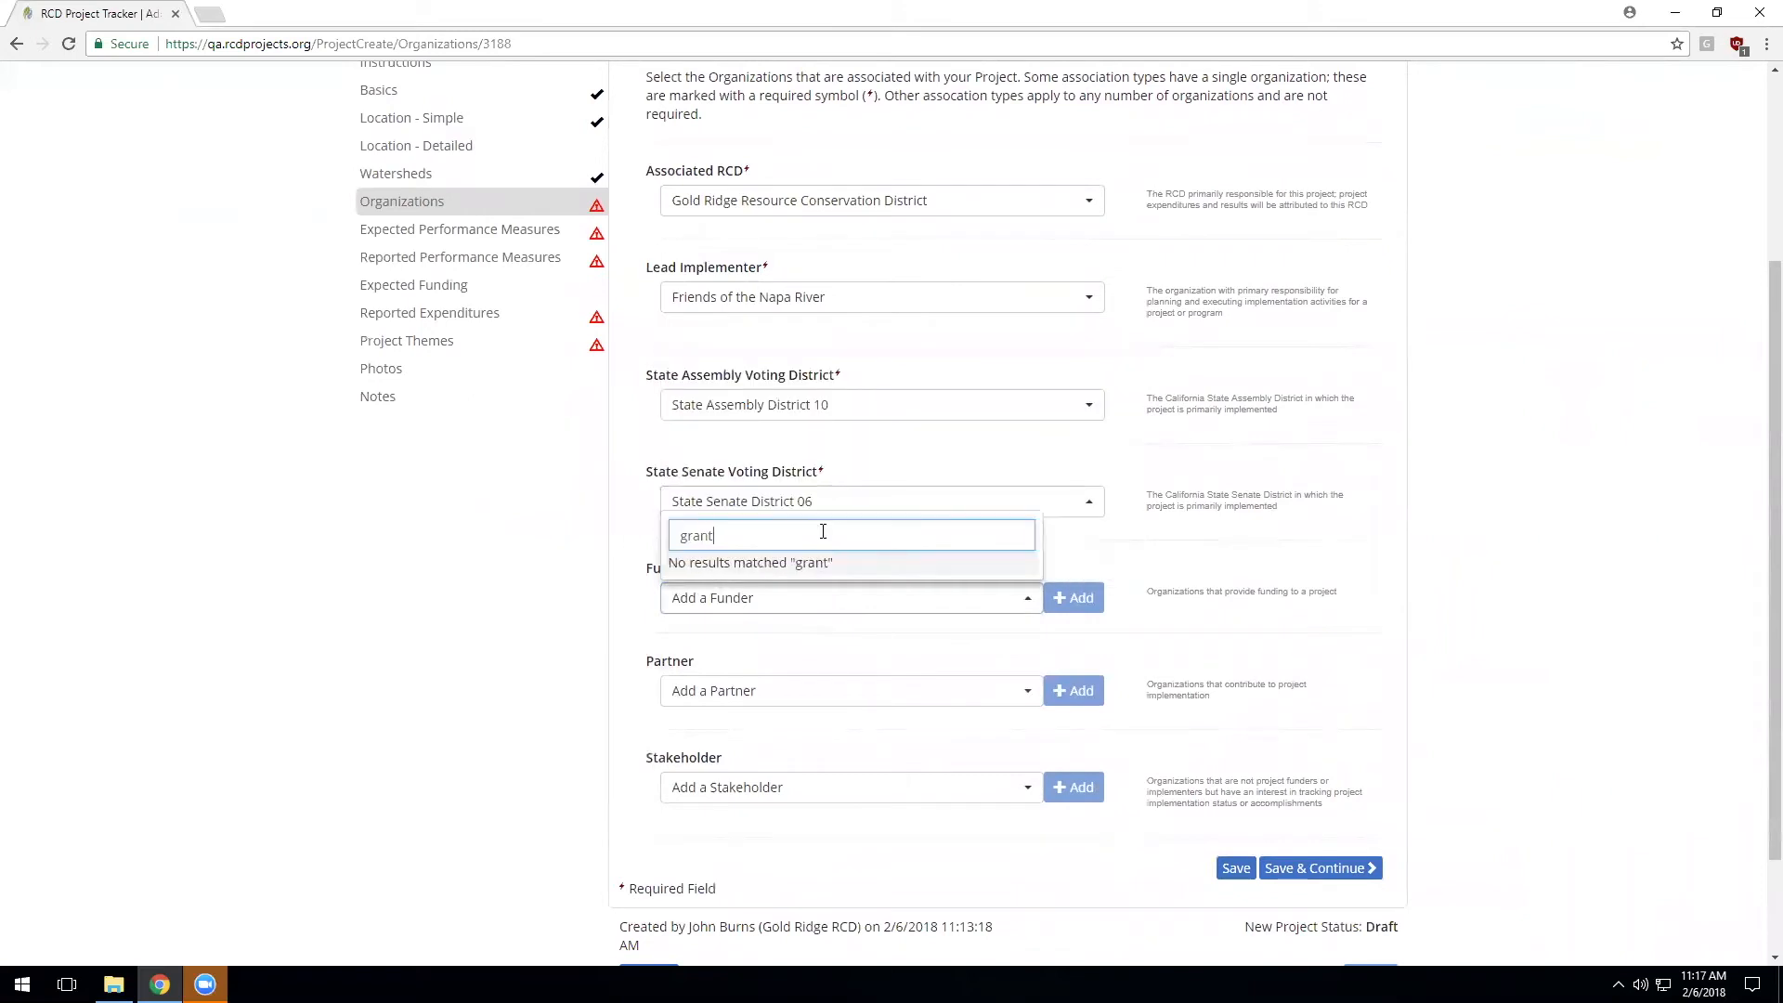
pyautogui.write('t')
pyautogui.hotkey('ctrl', 'a')
pyautogui.write('water')
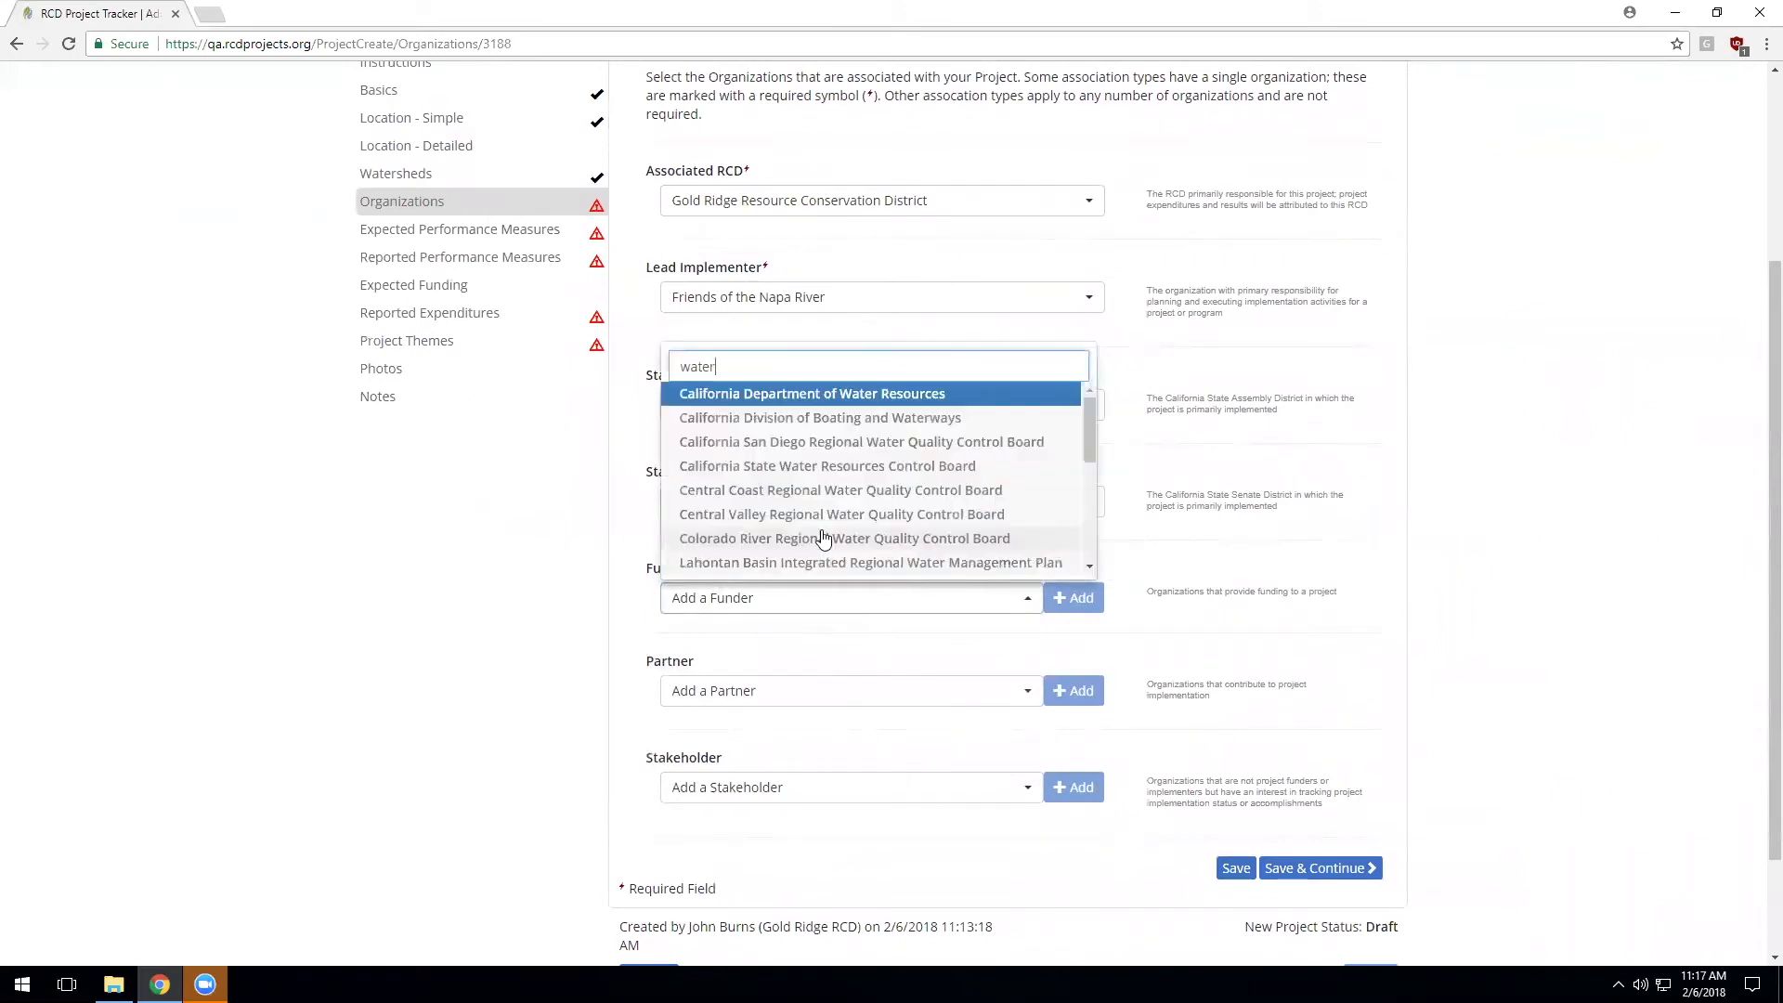
pyautogui.click(787, 394)
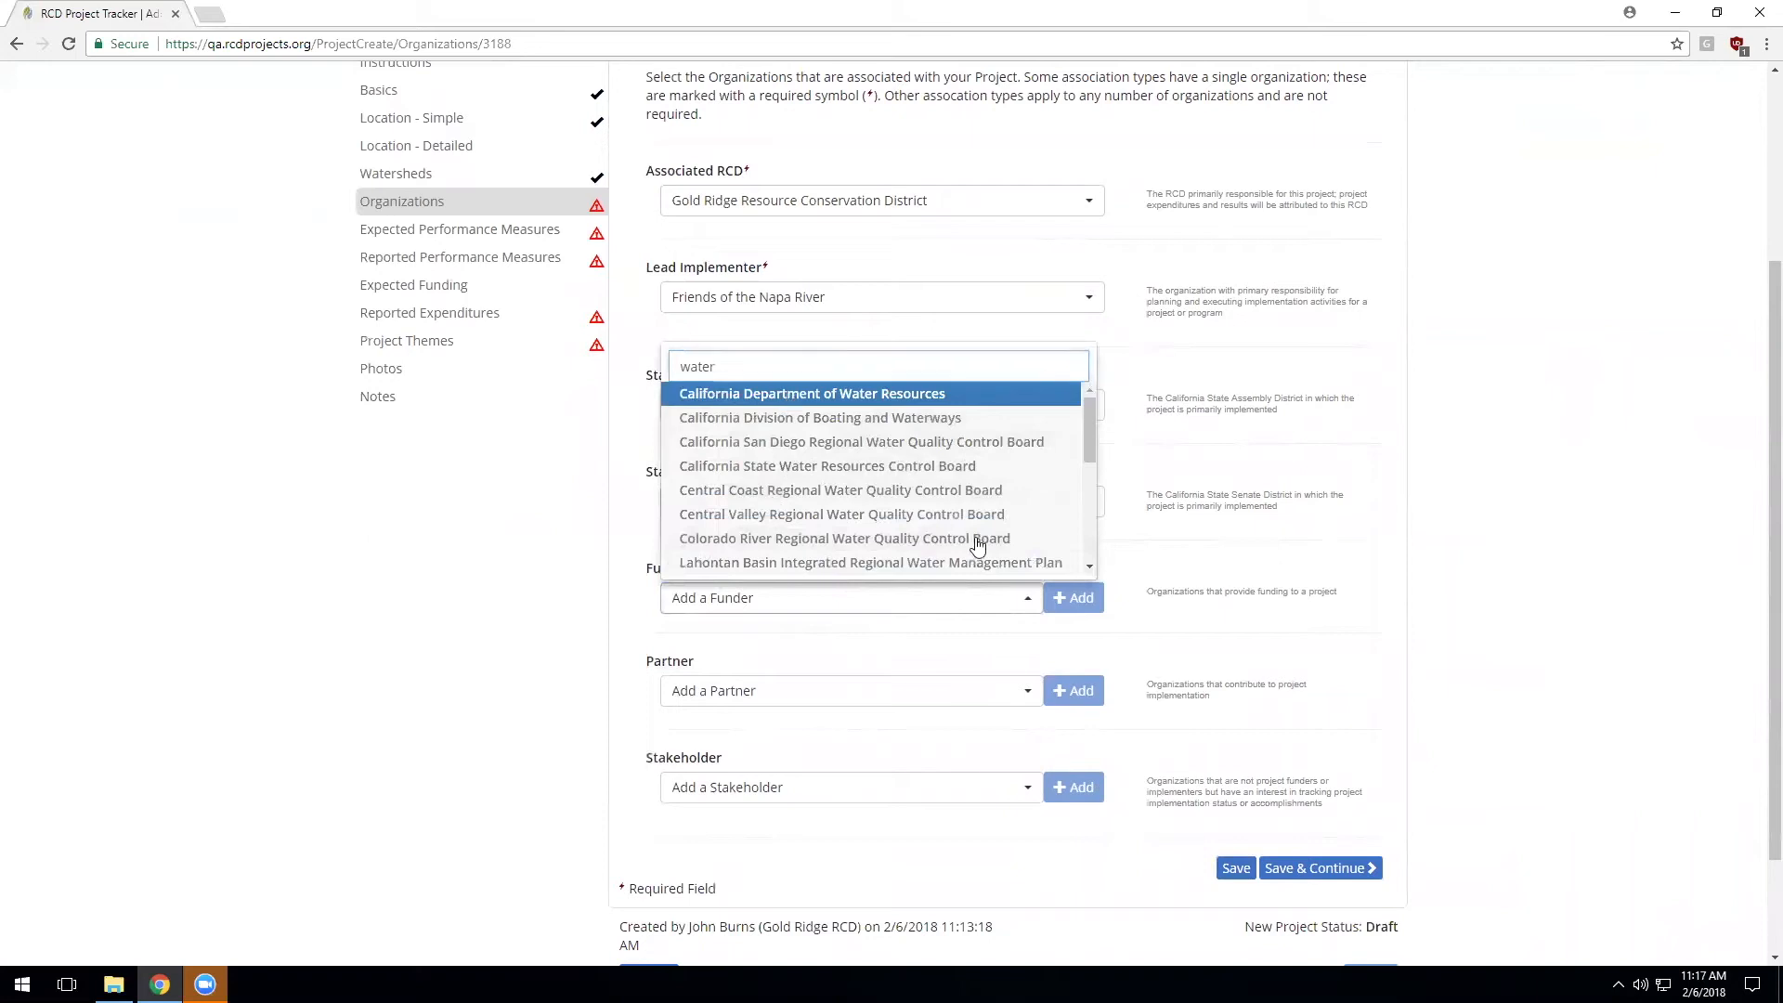
pyautogui.click(1082, 599)
pyautogui.click(883, 602)
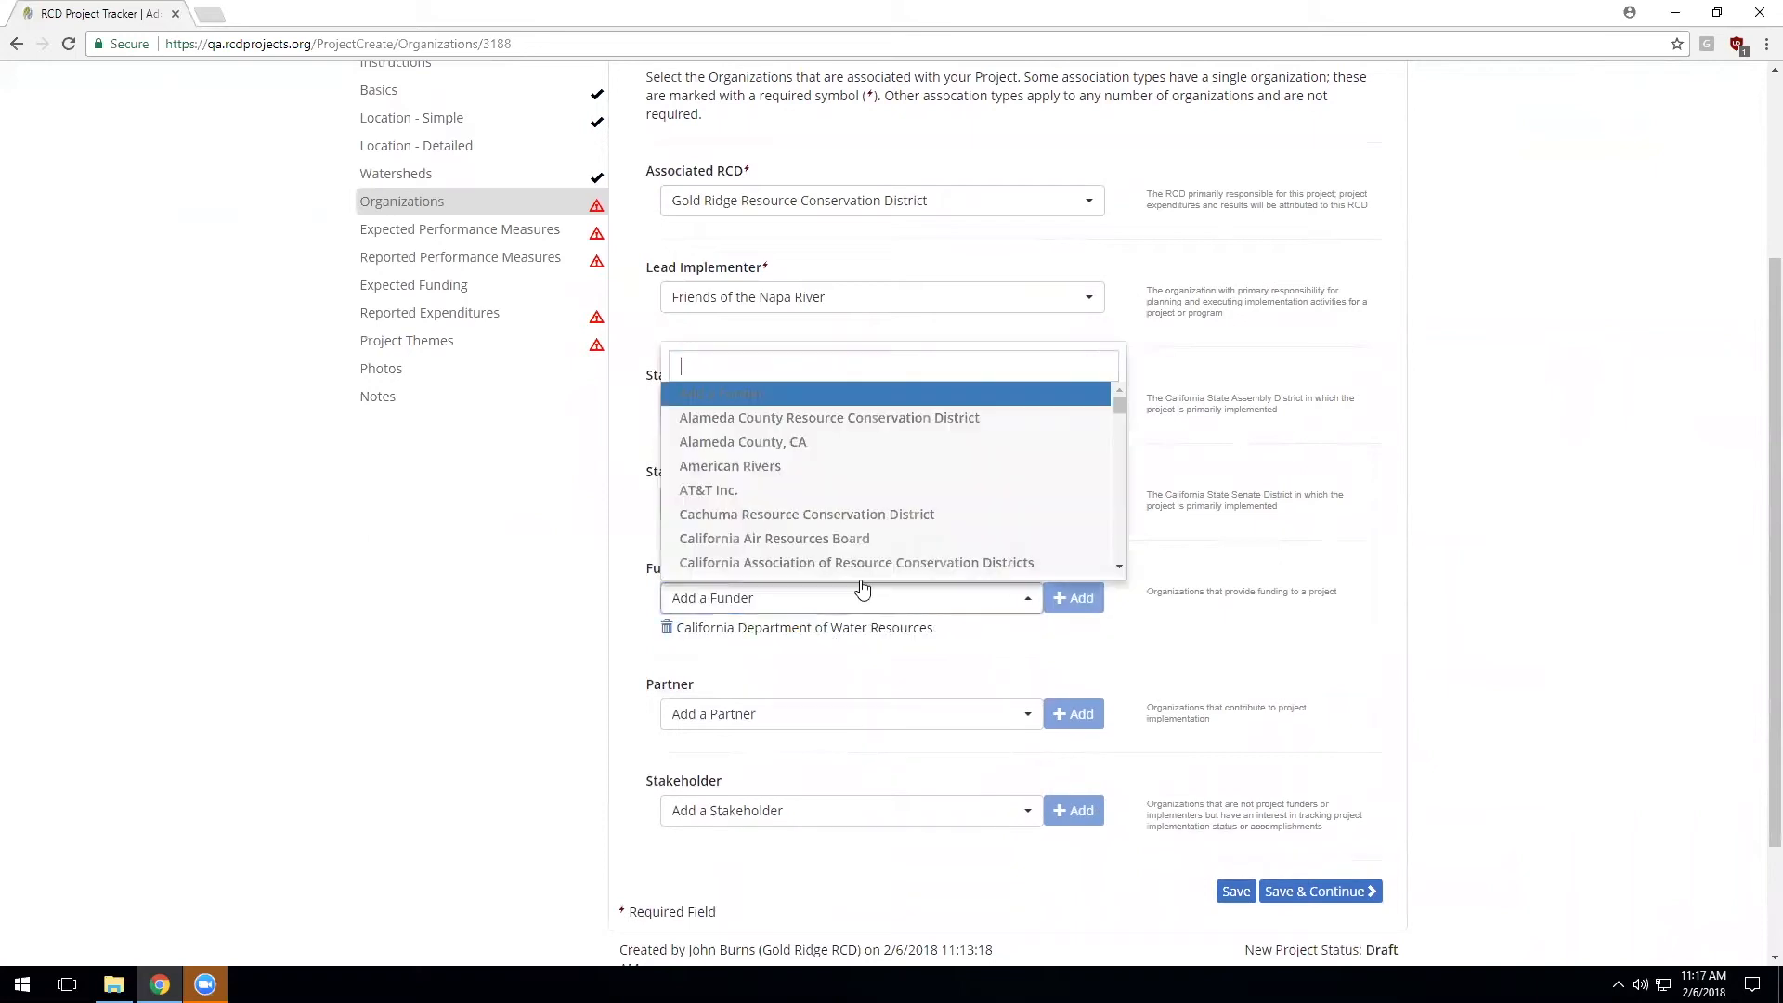
pyautogui.click(802, 468)
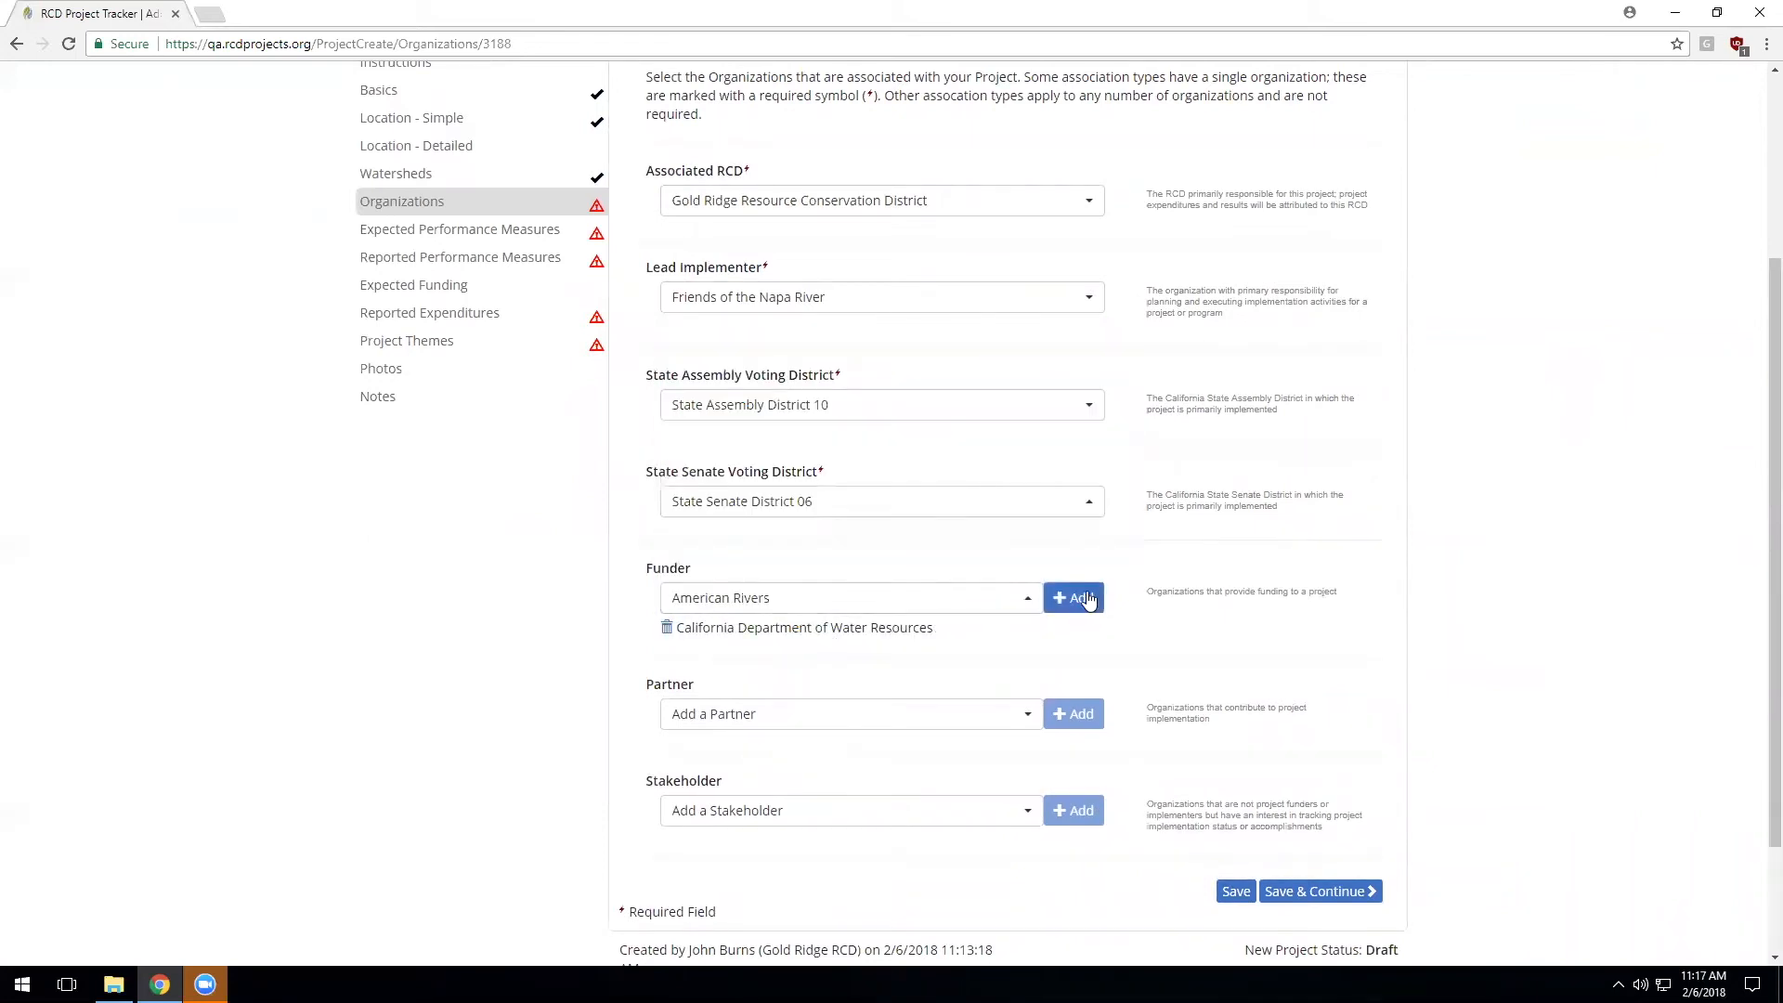
pyautogui.click(1093, 599)
# Step: Add the California Department of Water Resources as a project partner
pyautogui.scroll(-3, 951, 637)
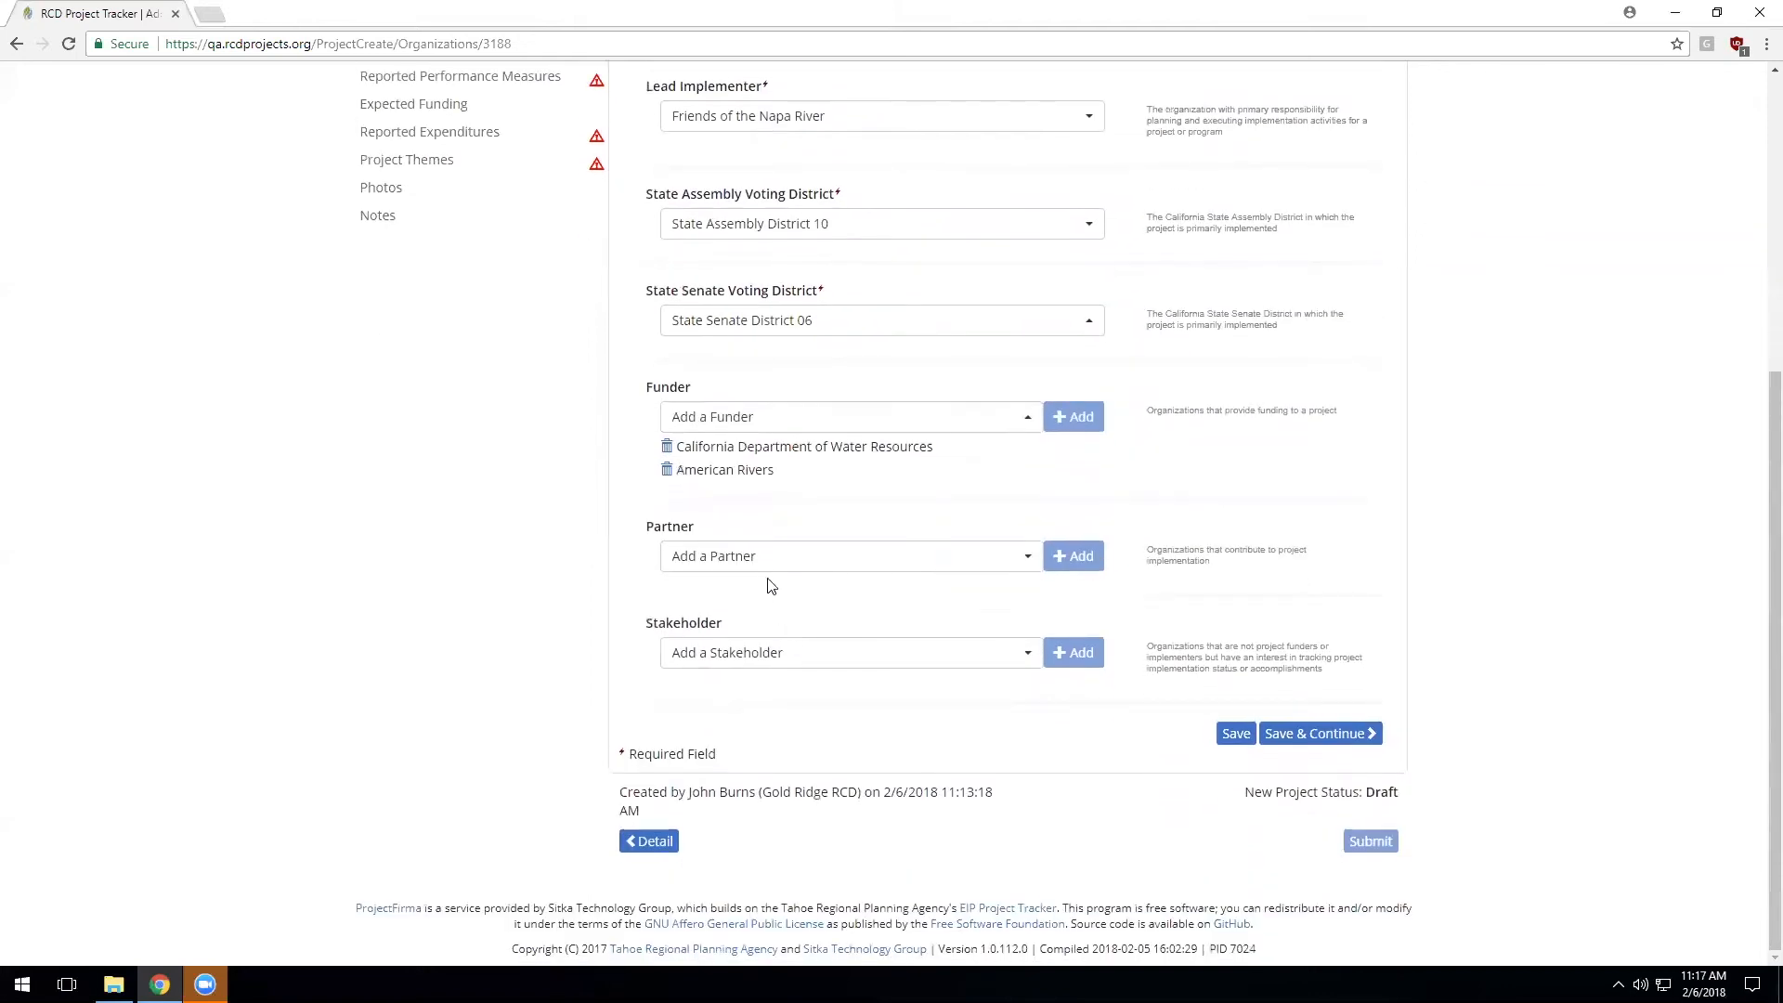
pyautogui.click(760, 557)
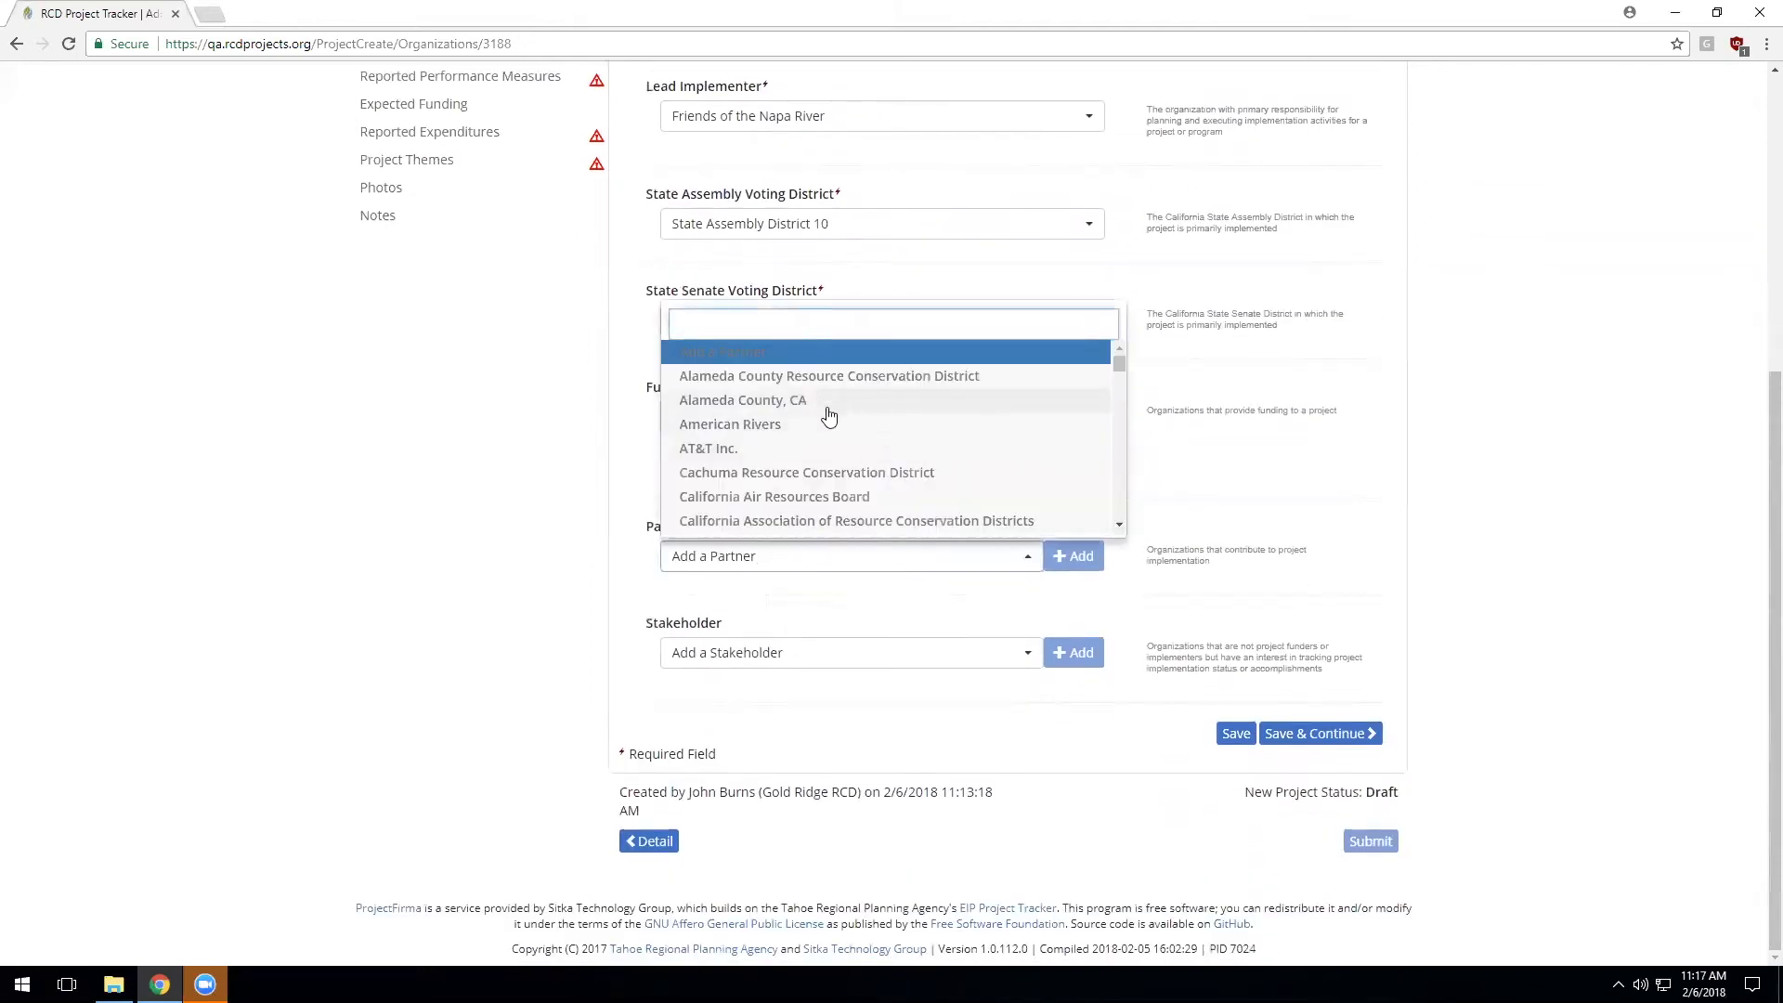
pyautogui.scroll(-5, 896, 460)
pyautogui.click(892, 461)
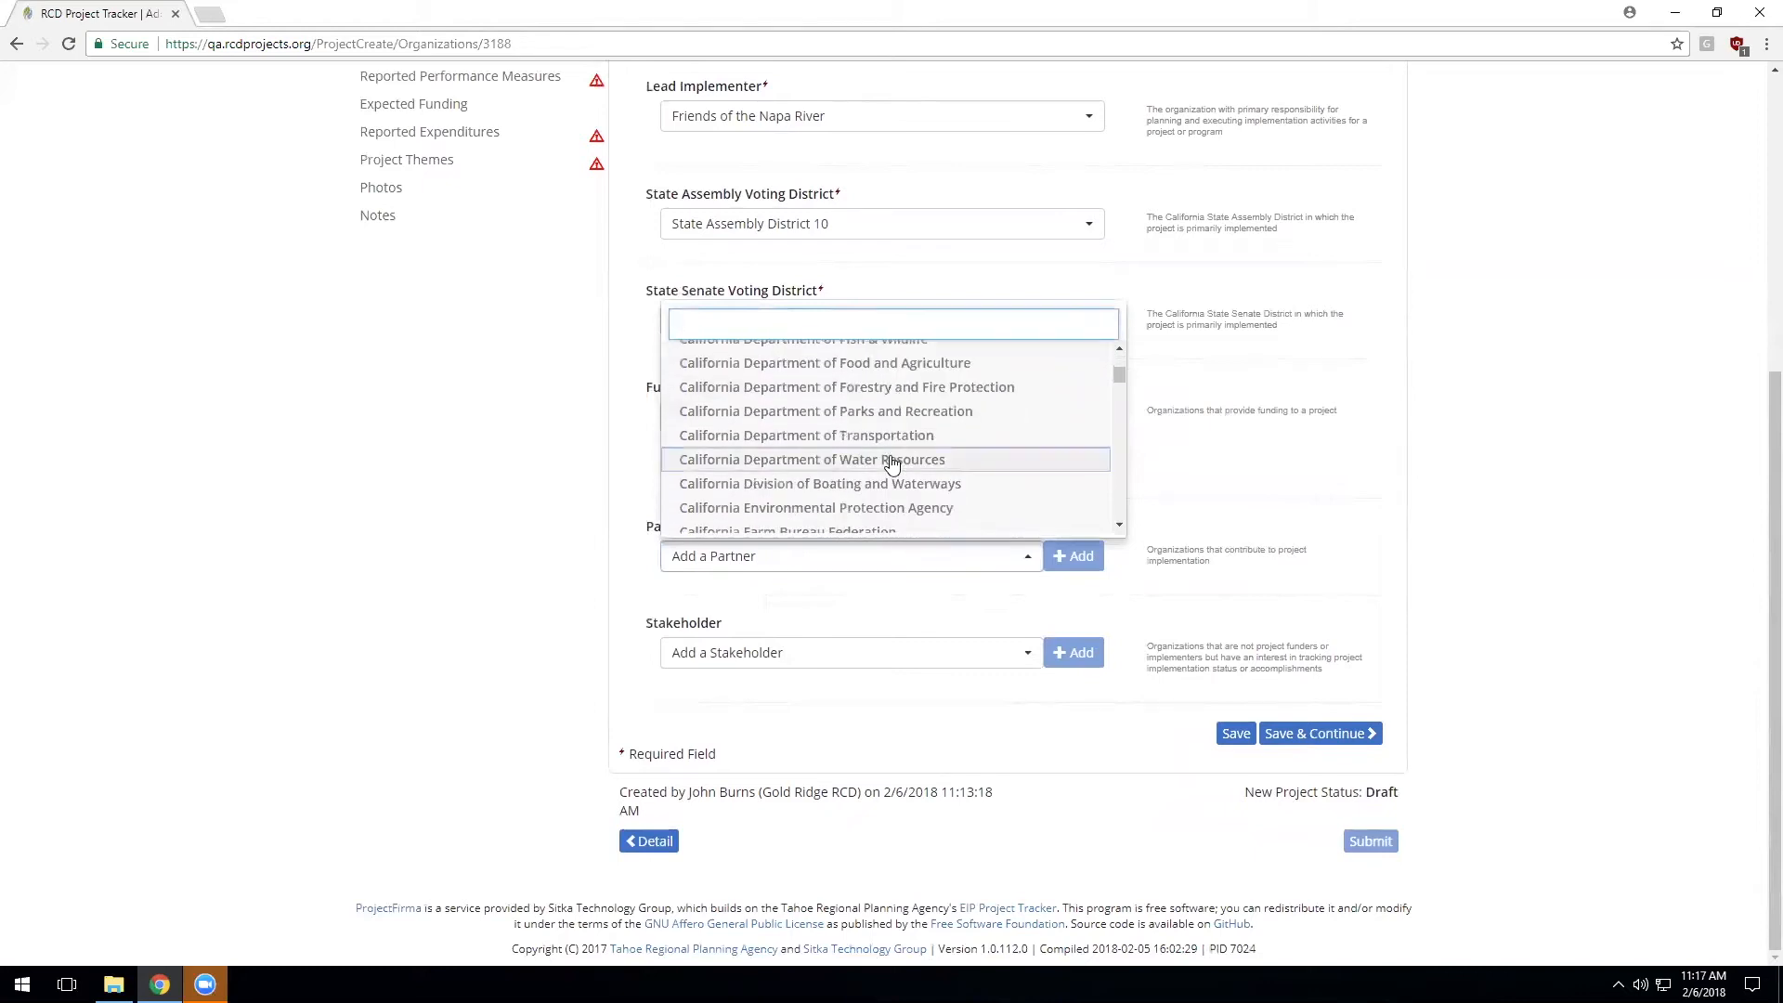
pyautogui.click(1062, 562)
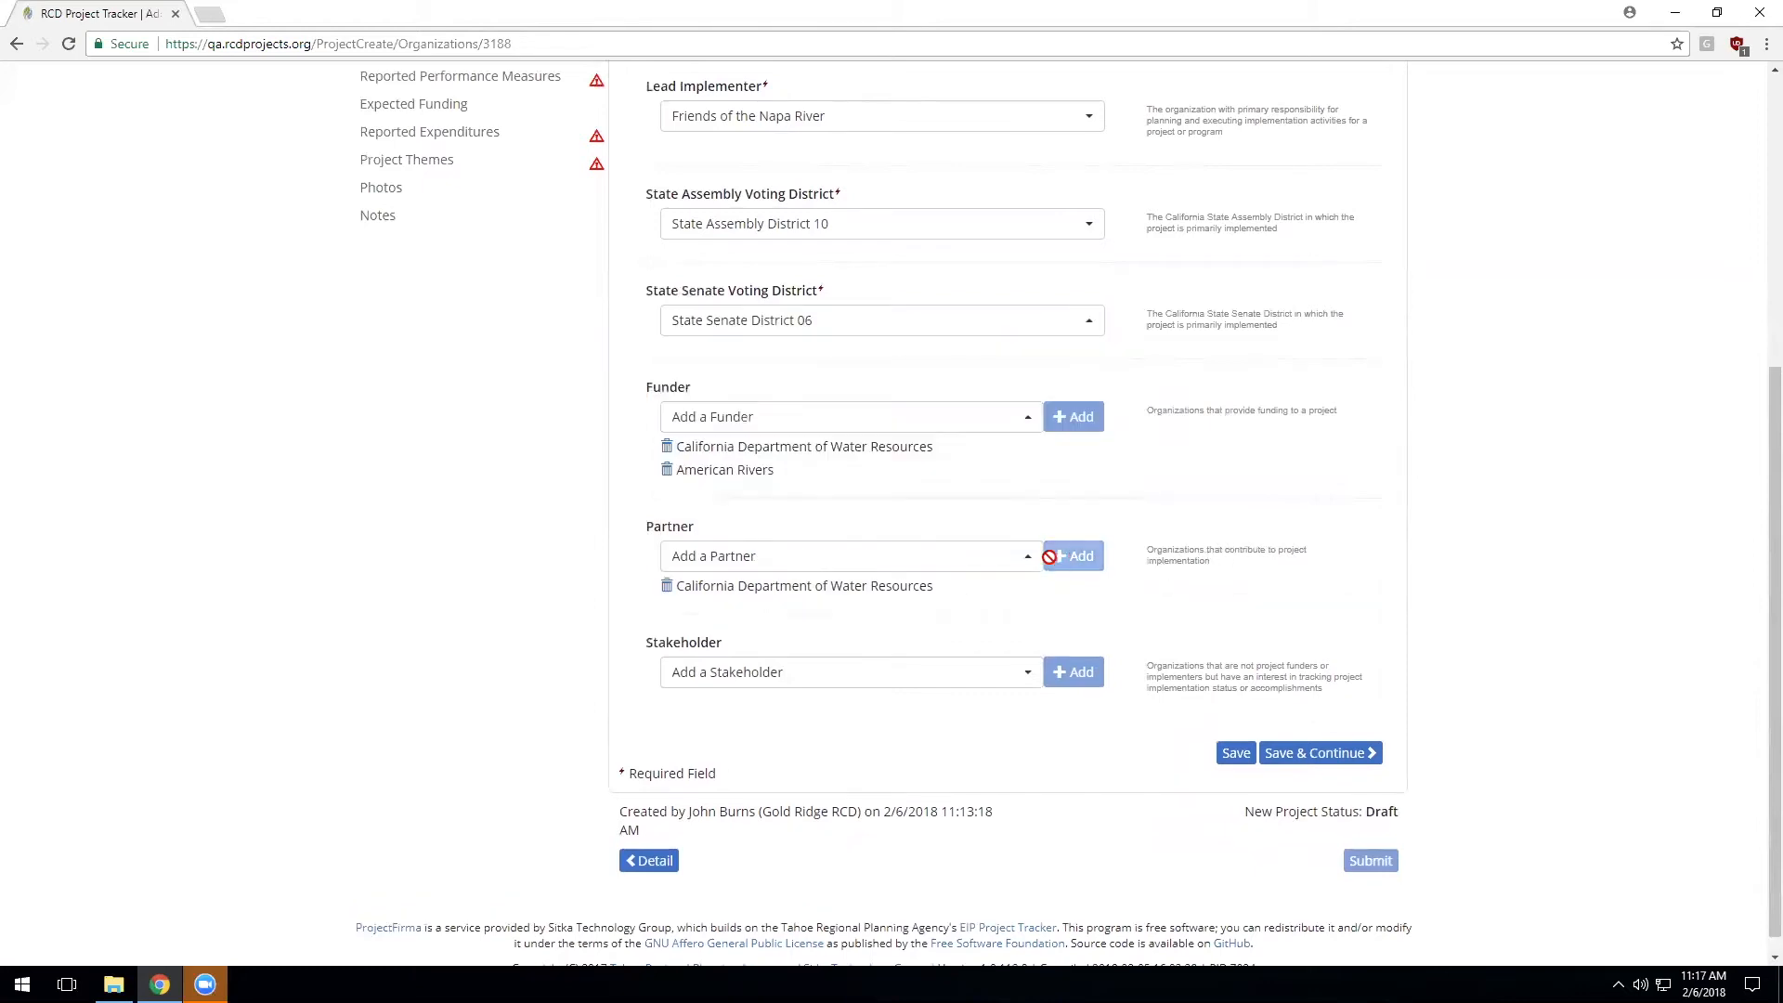
# Step: Add the California Department of Water Resources as a stakeholder, then save the organizations and continue to Expected Performance Measures
pyautogui.click(937, 681)
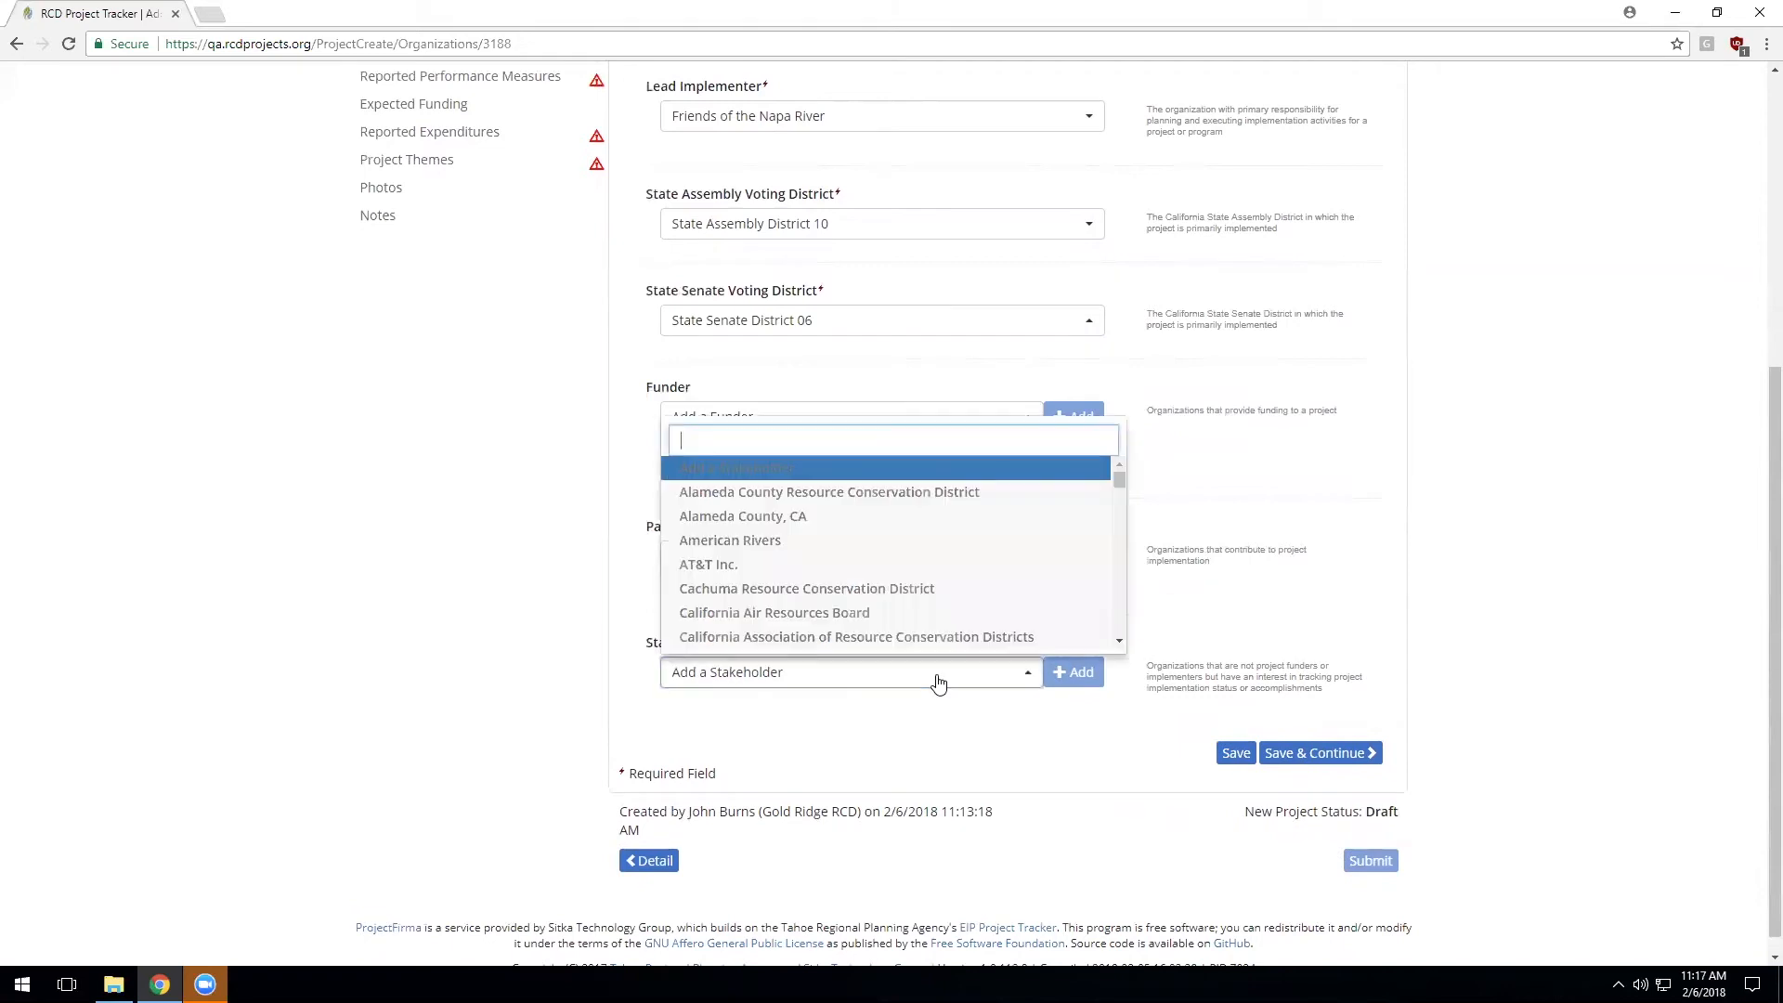
pyautogui.scroll(-2, 1012, 534)
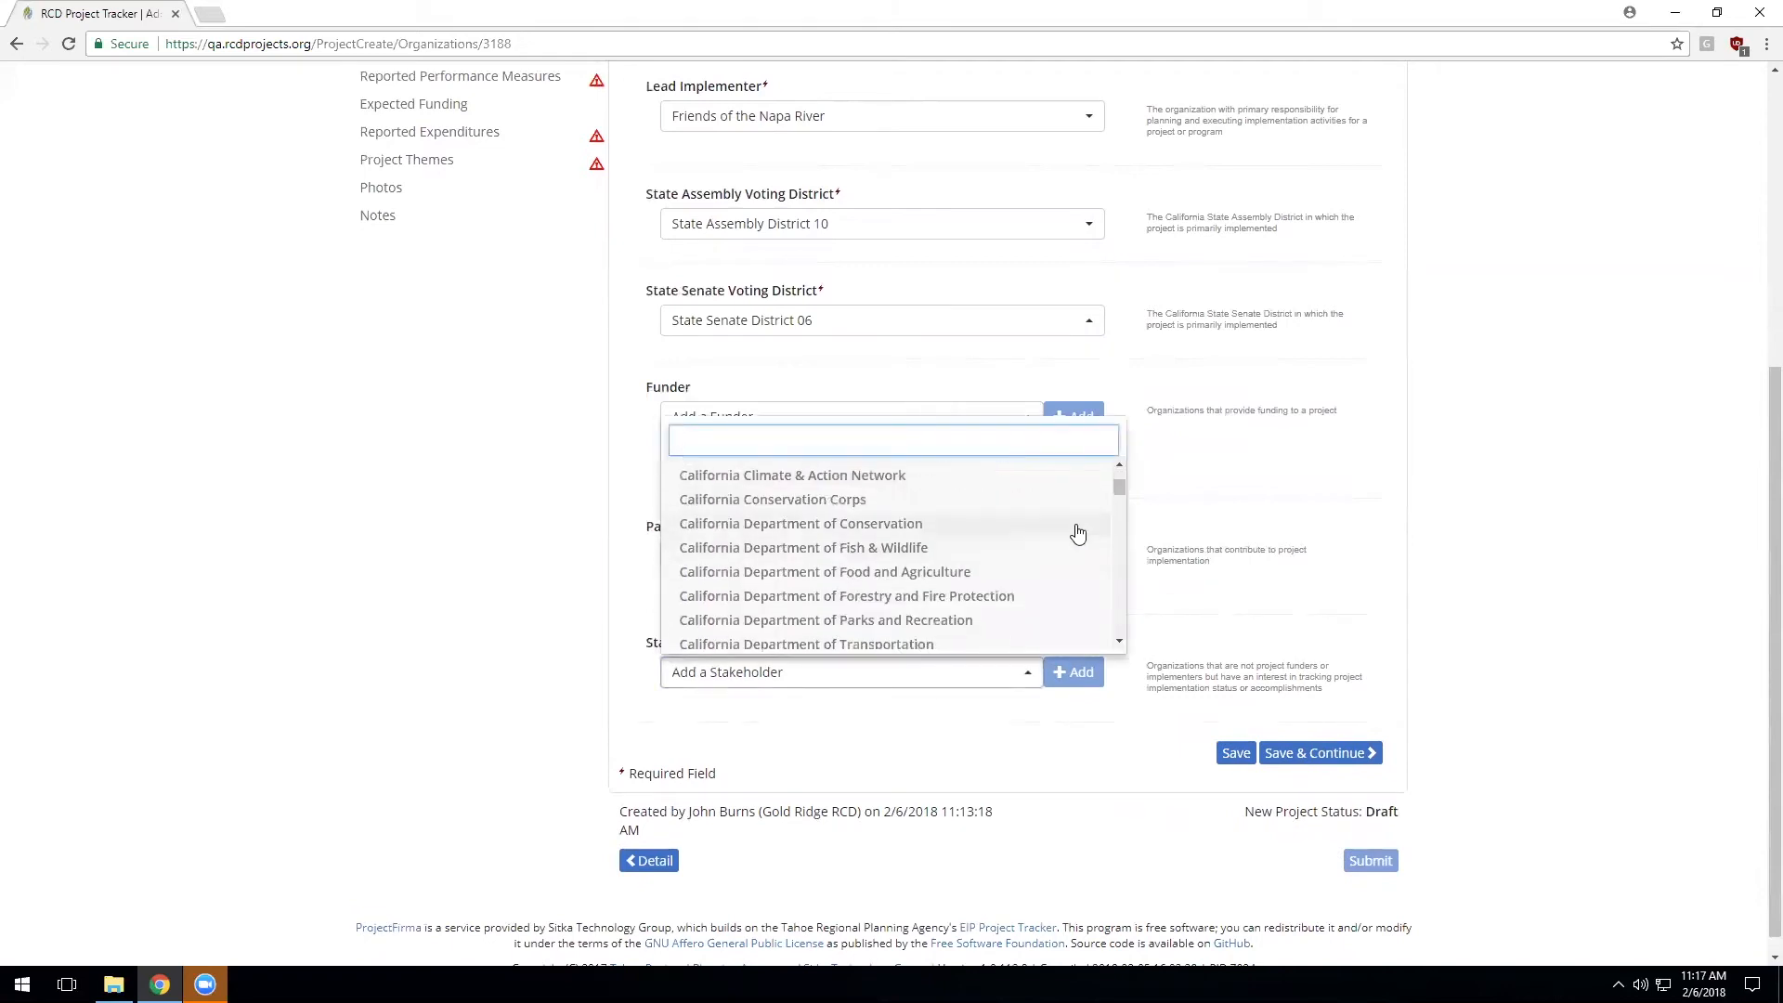
pyautogui.scroll(-1, 966, 561)
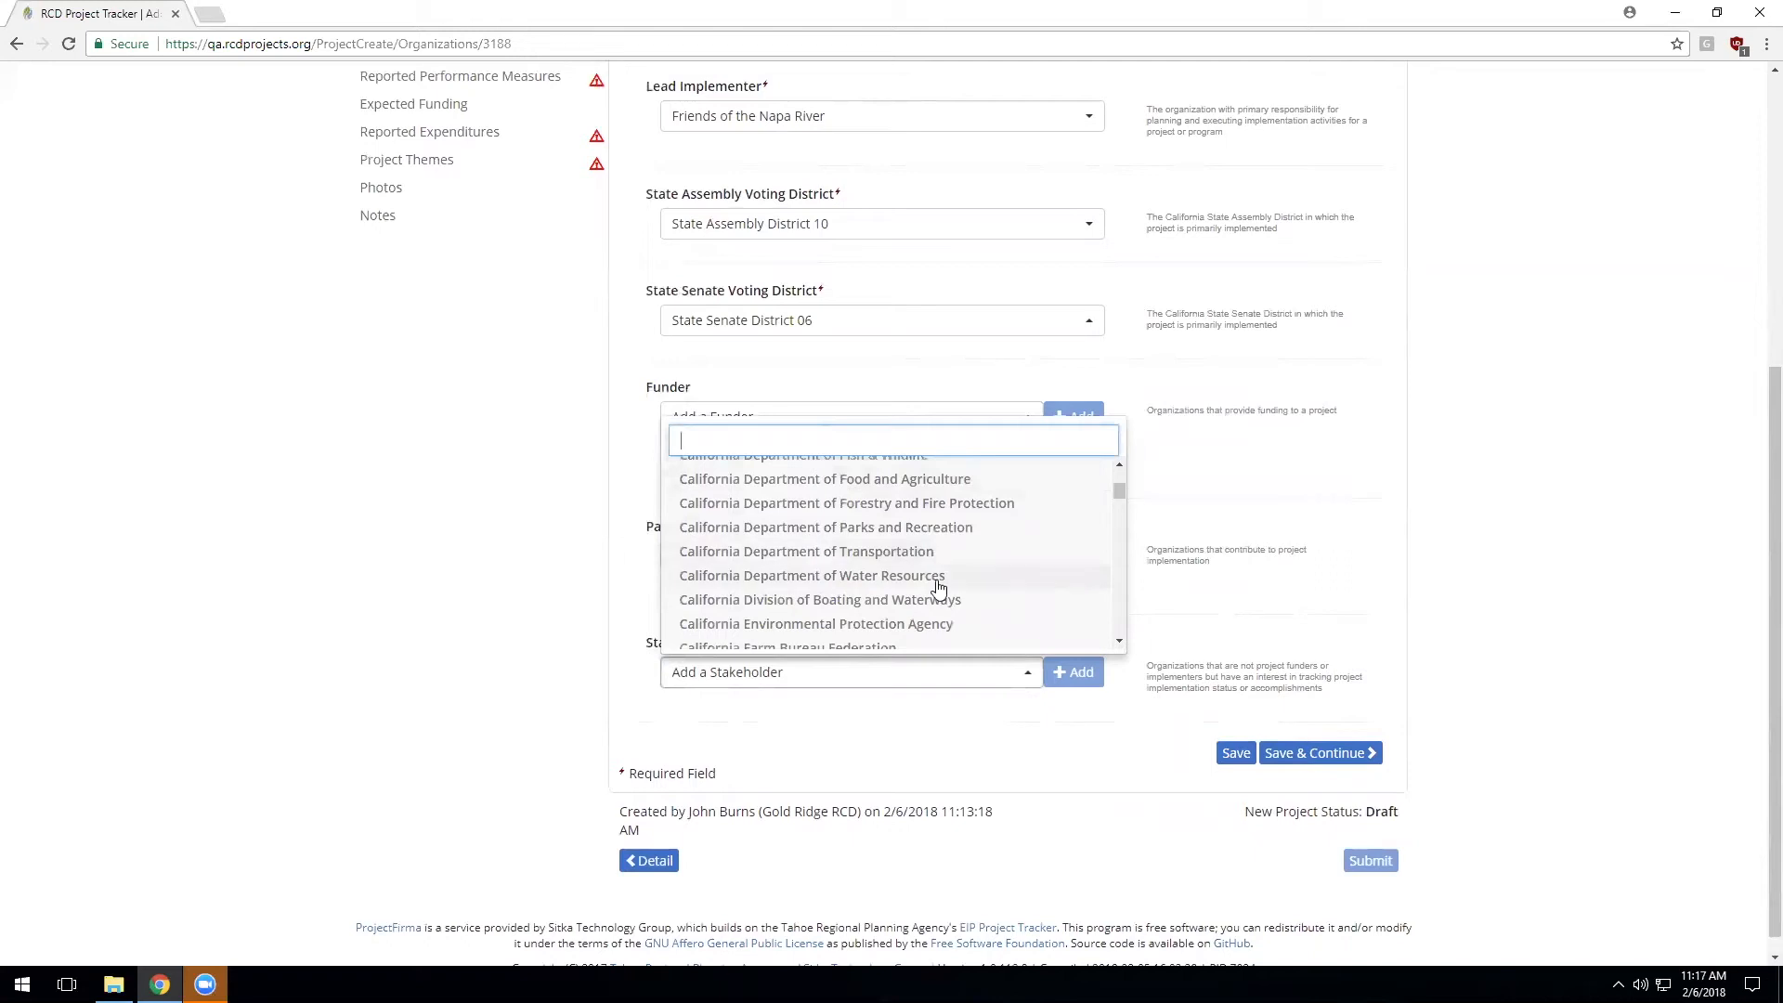
pyautogui.click(1075, 583)
pyautogui.click(1073, 673)
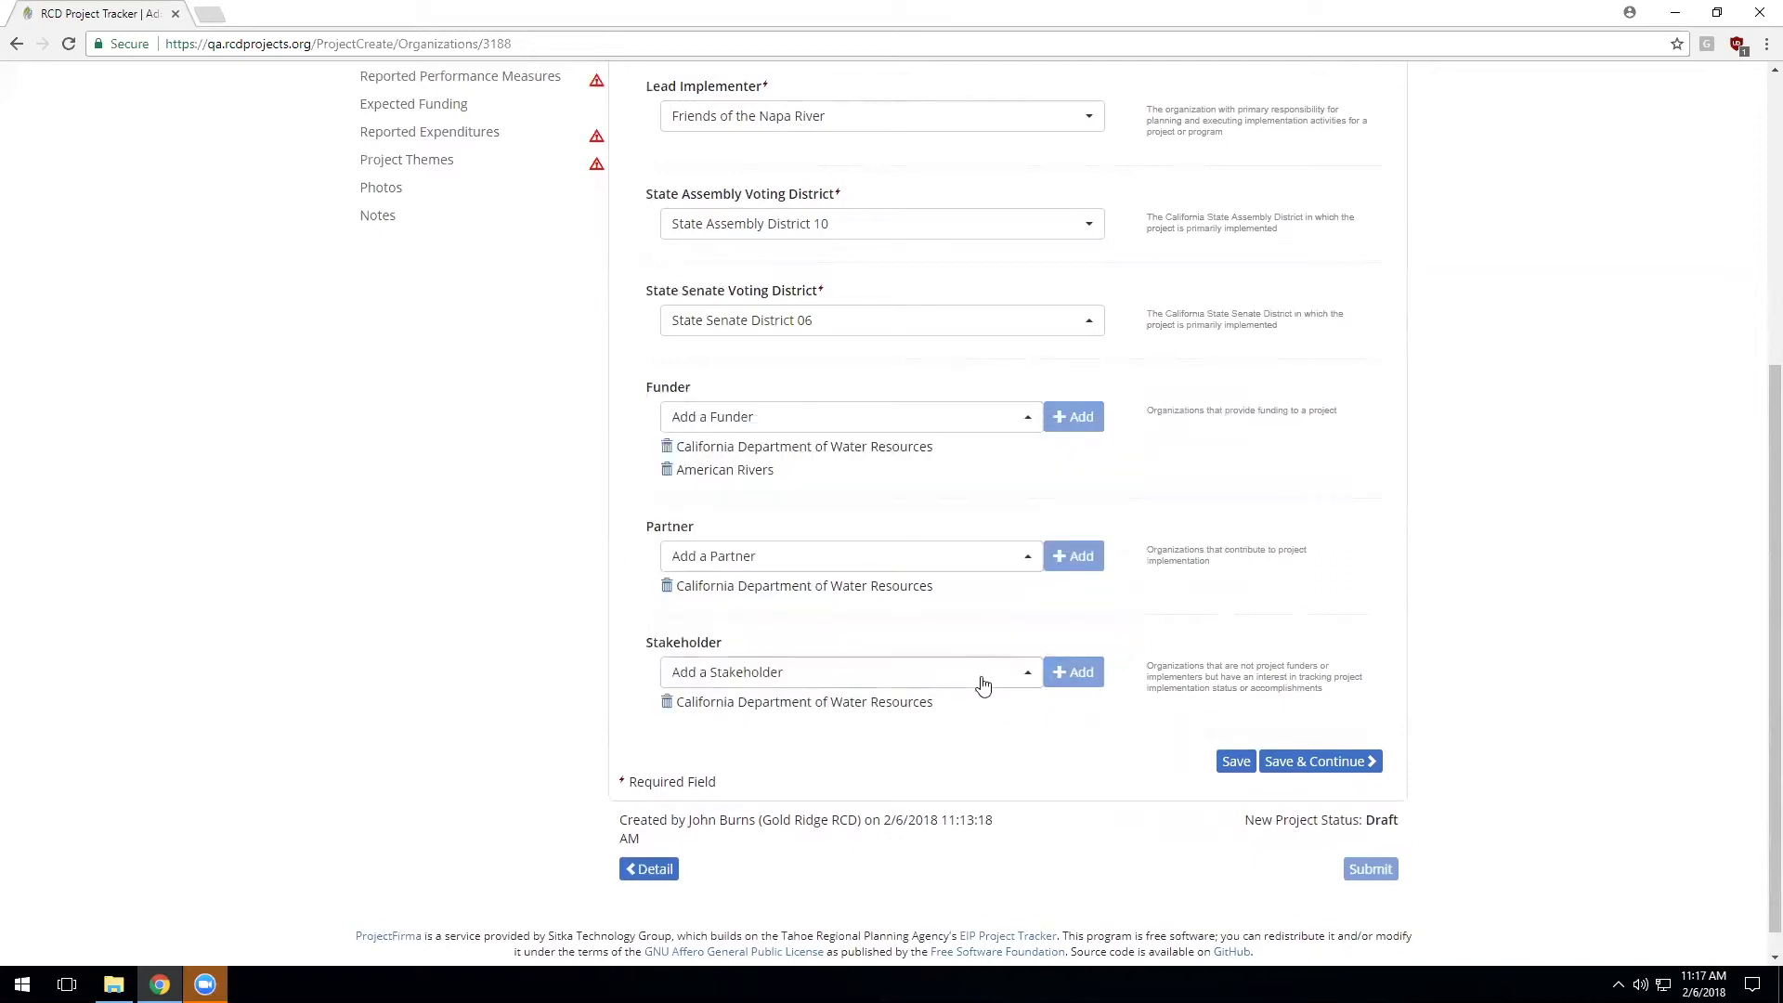
pyautogui.click(1341, 762)
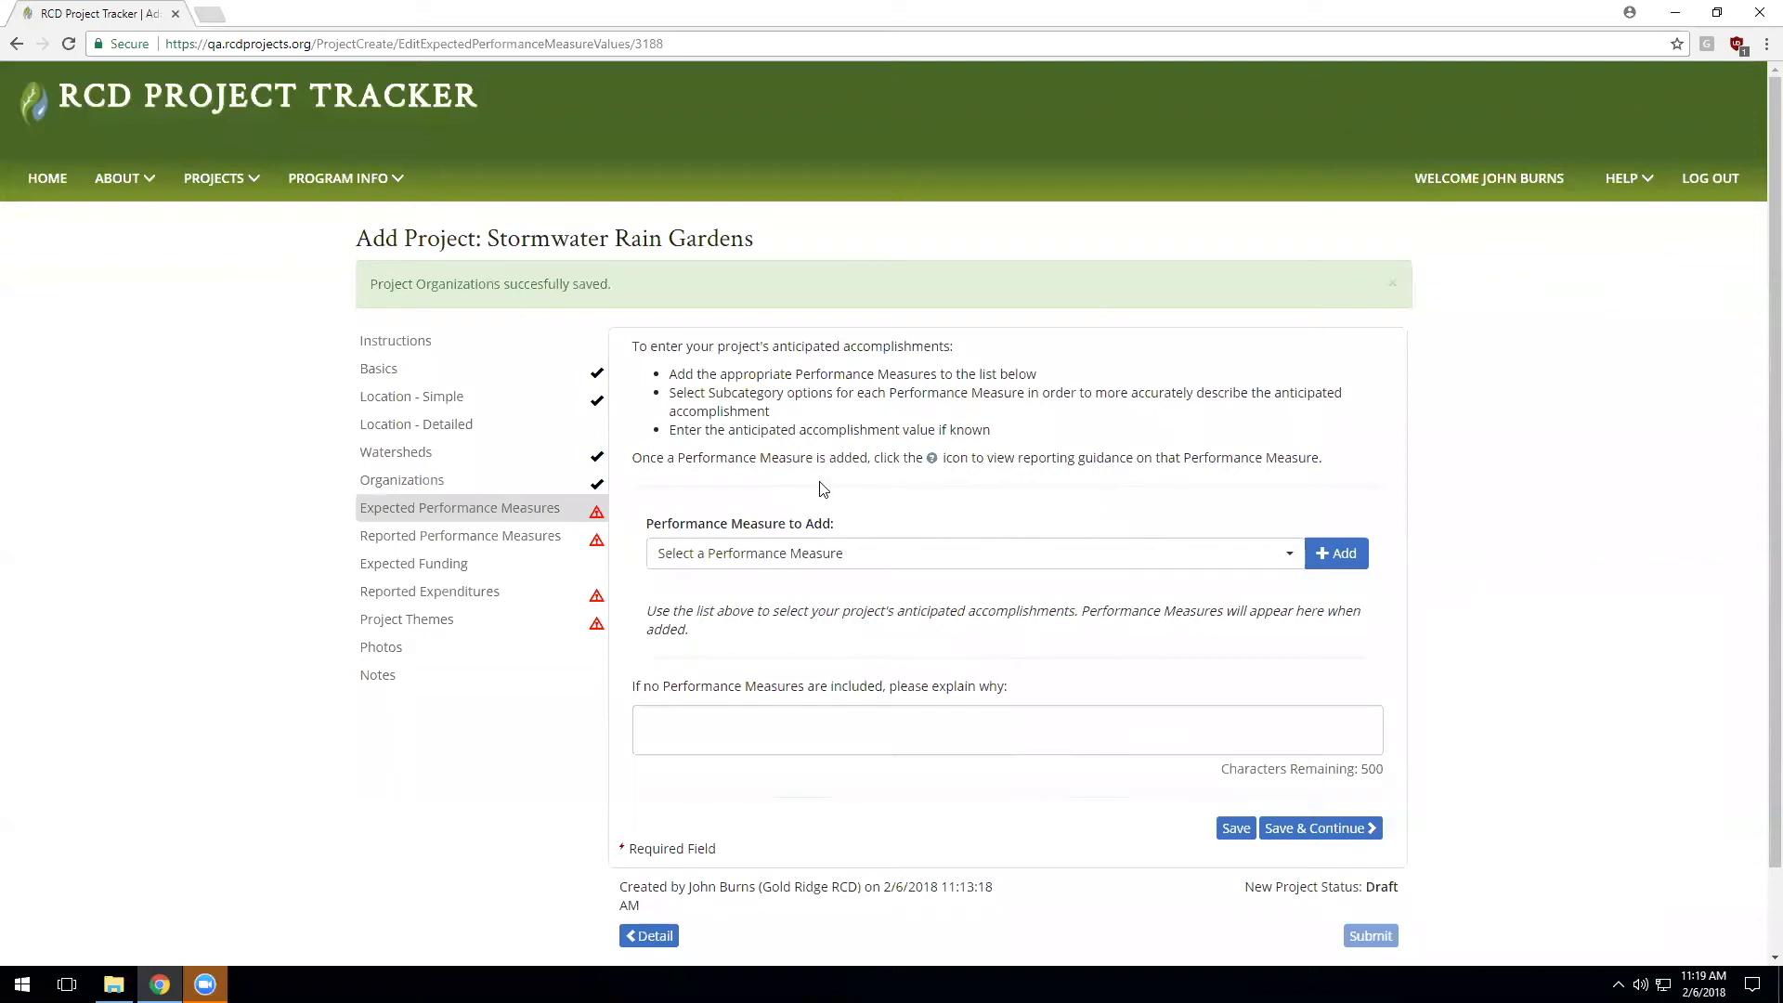
# Step: Explain the missing expected measures with "Project is already complete - Expected PMs not provided." and save and continue
pyautogui.click(1051, 555)
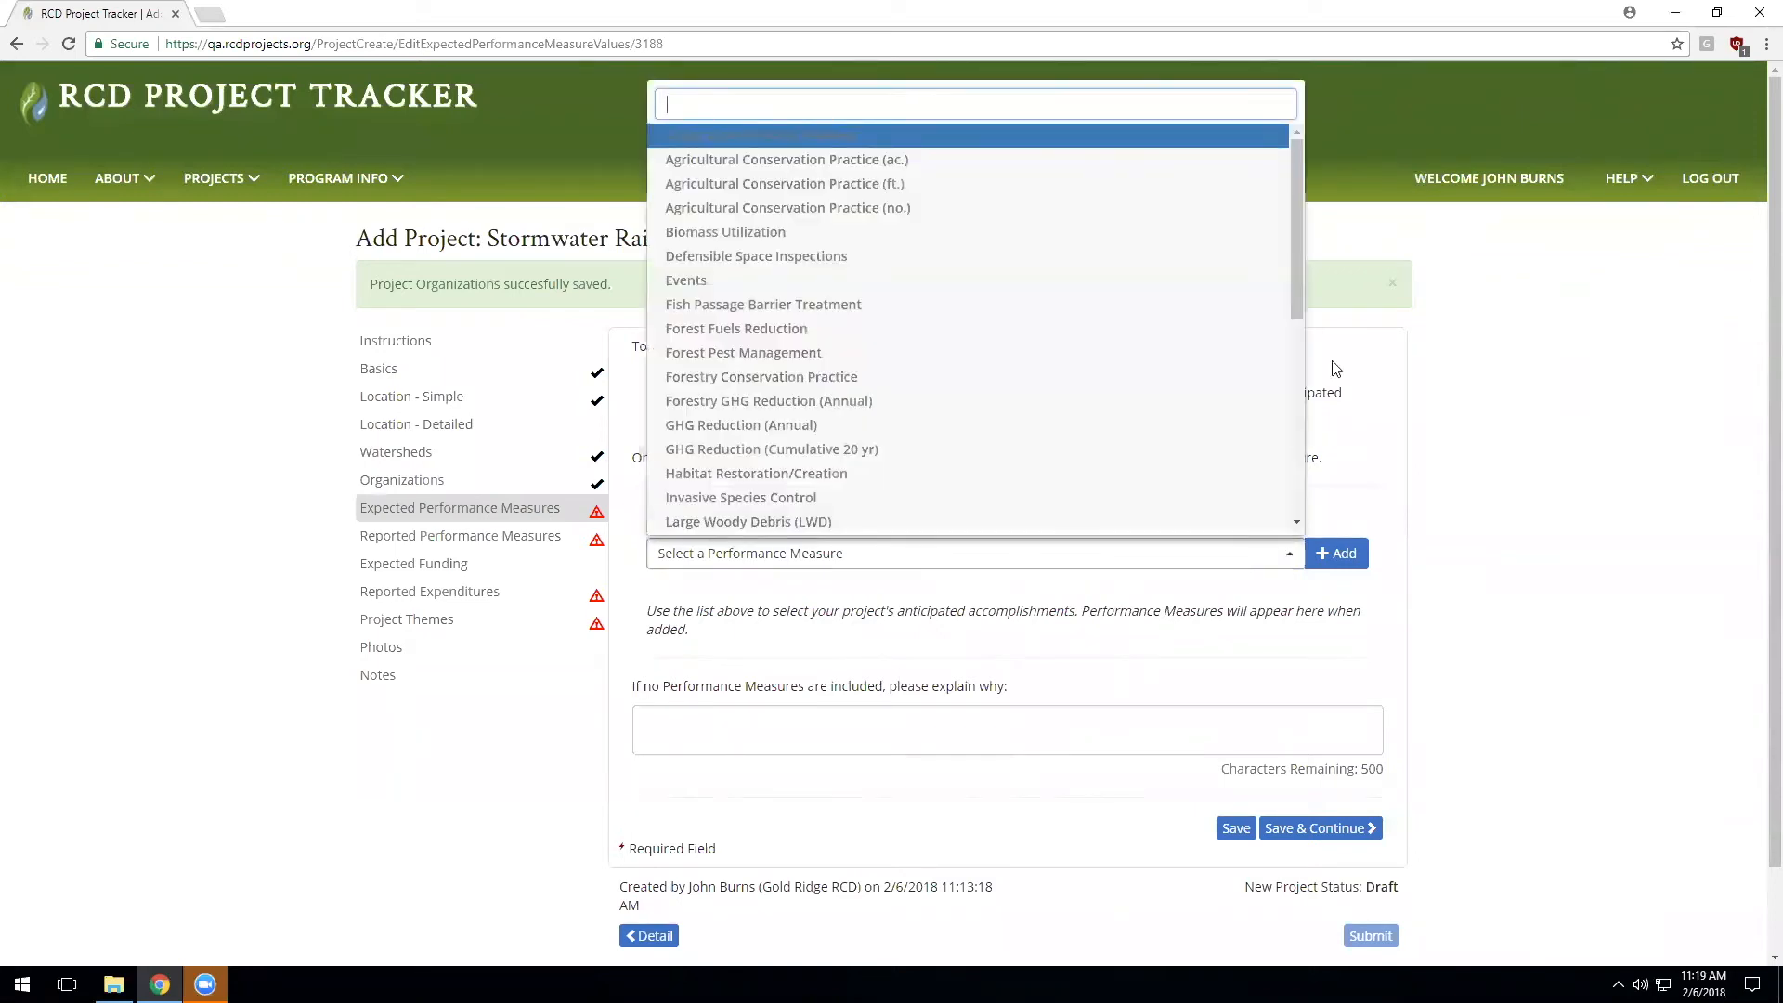
pyautogui.click(1534, 387)
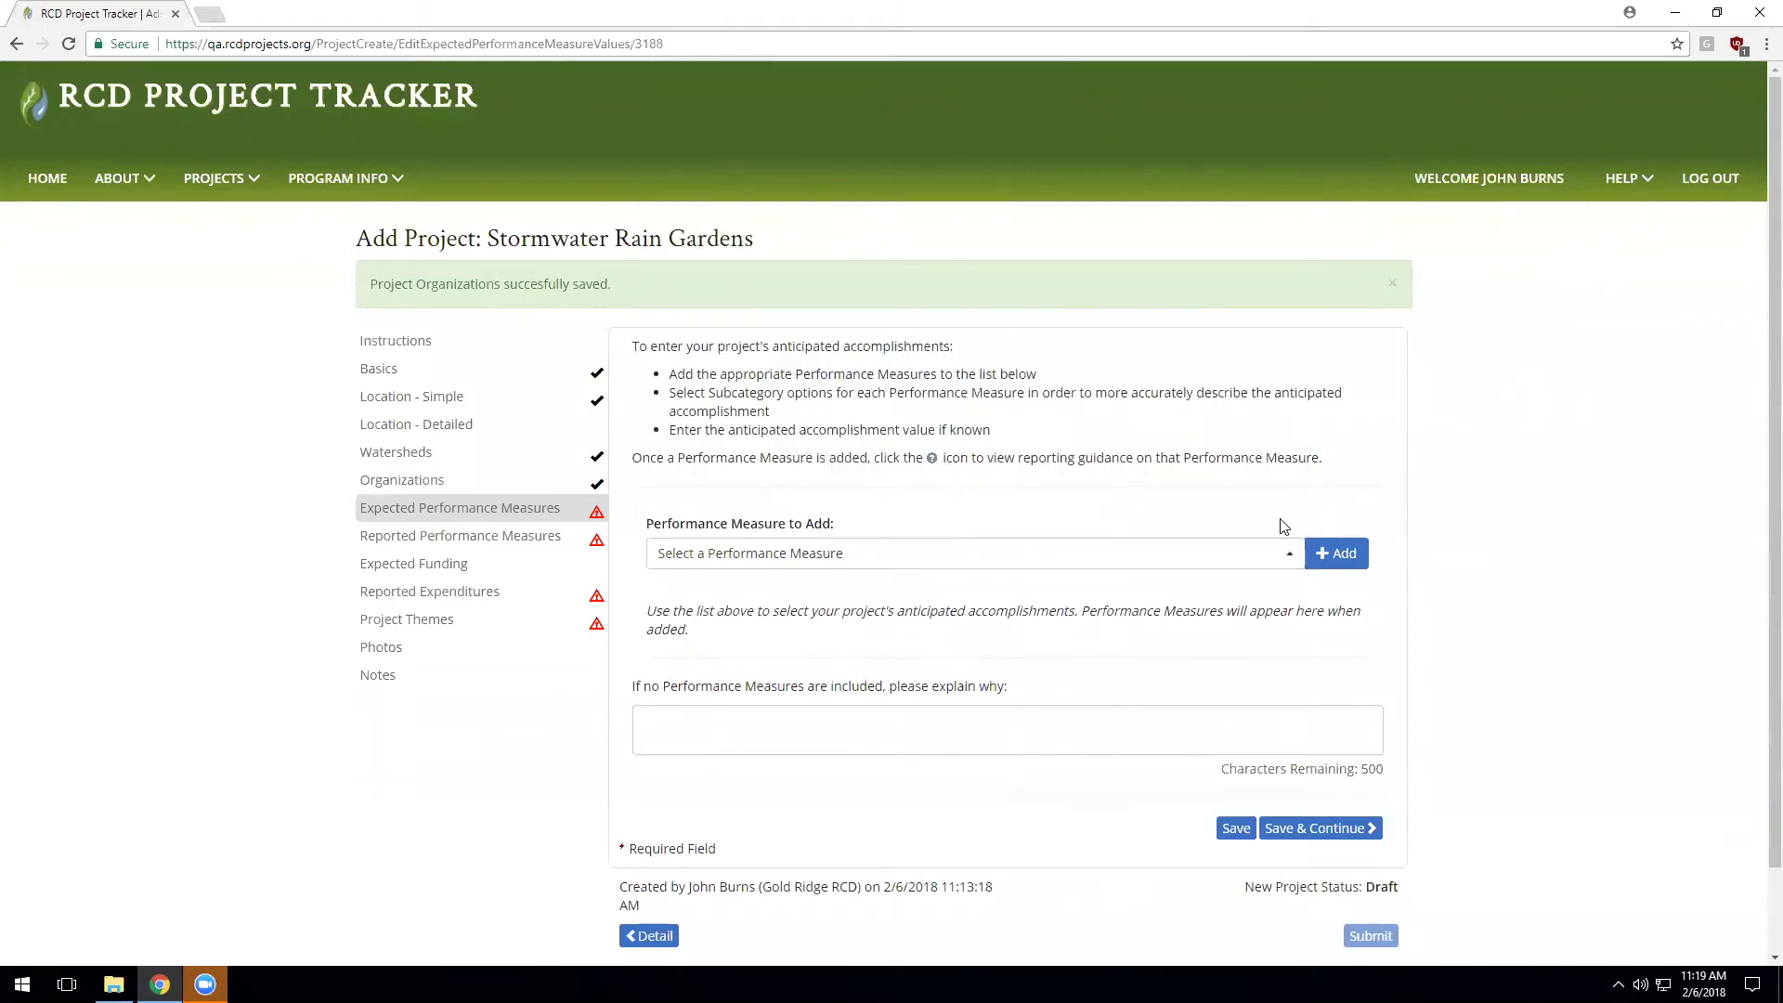
pyautogui.click(977, 711)
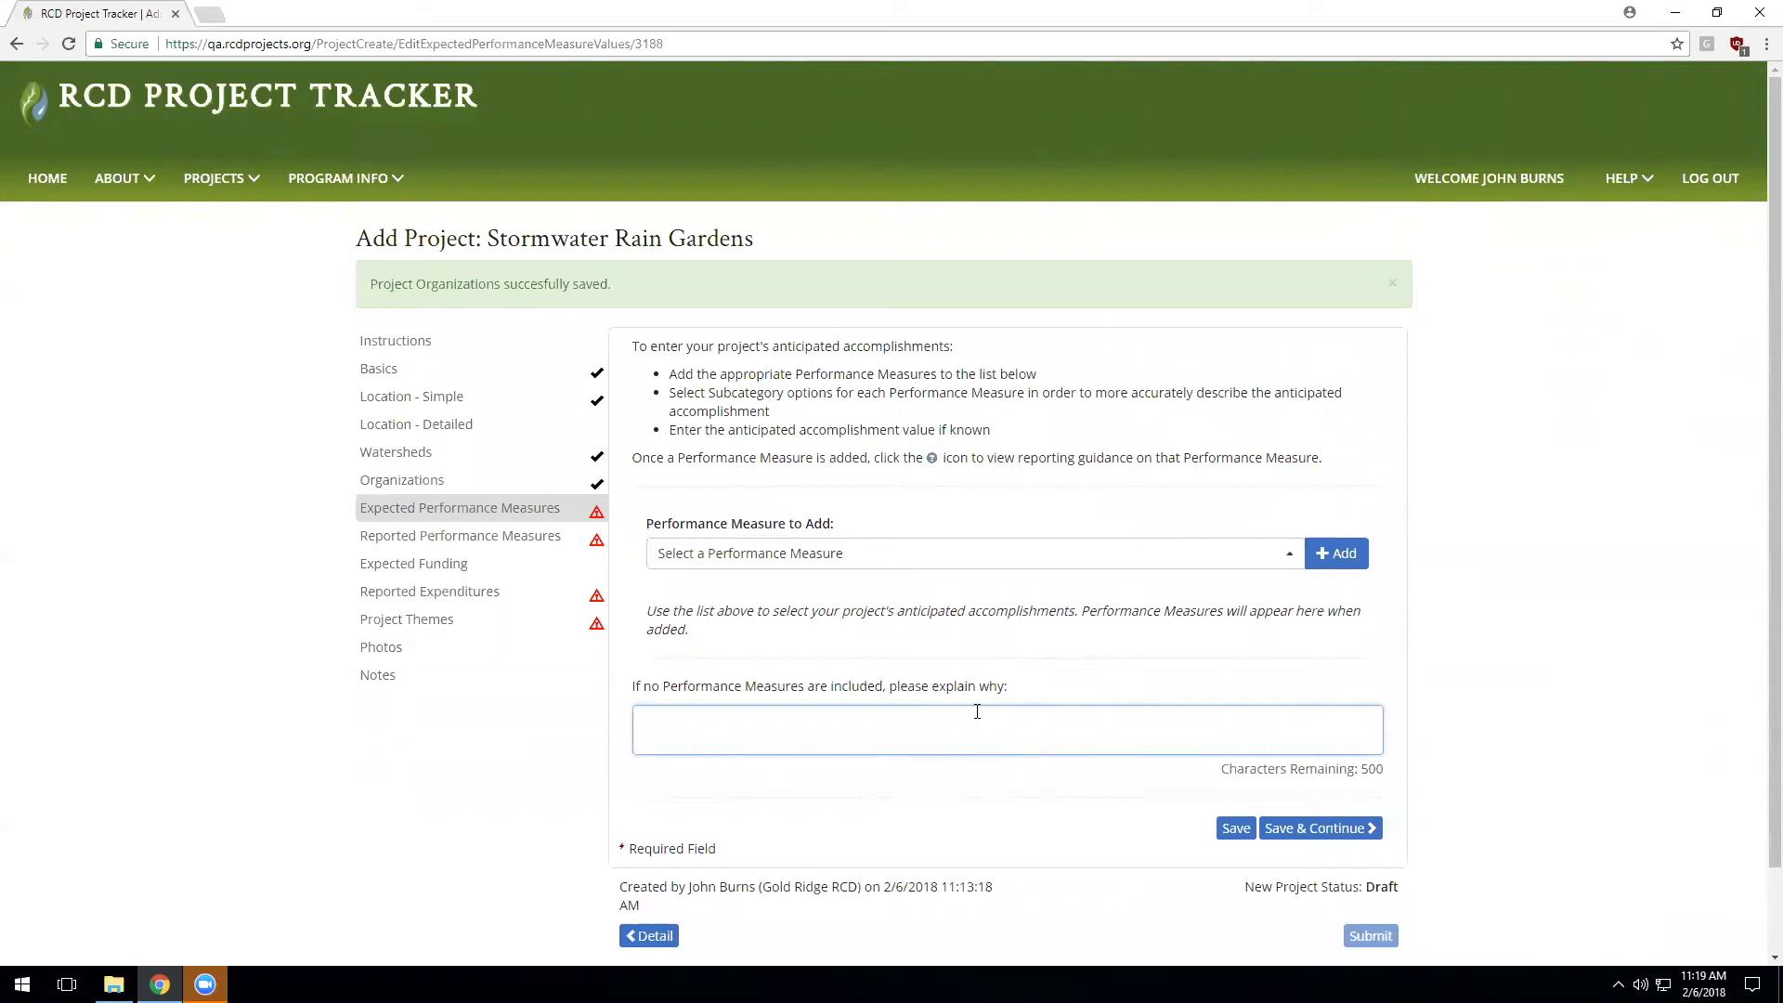
pyautogui.write('Project is already complete - Expecte')
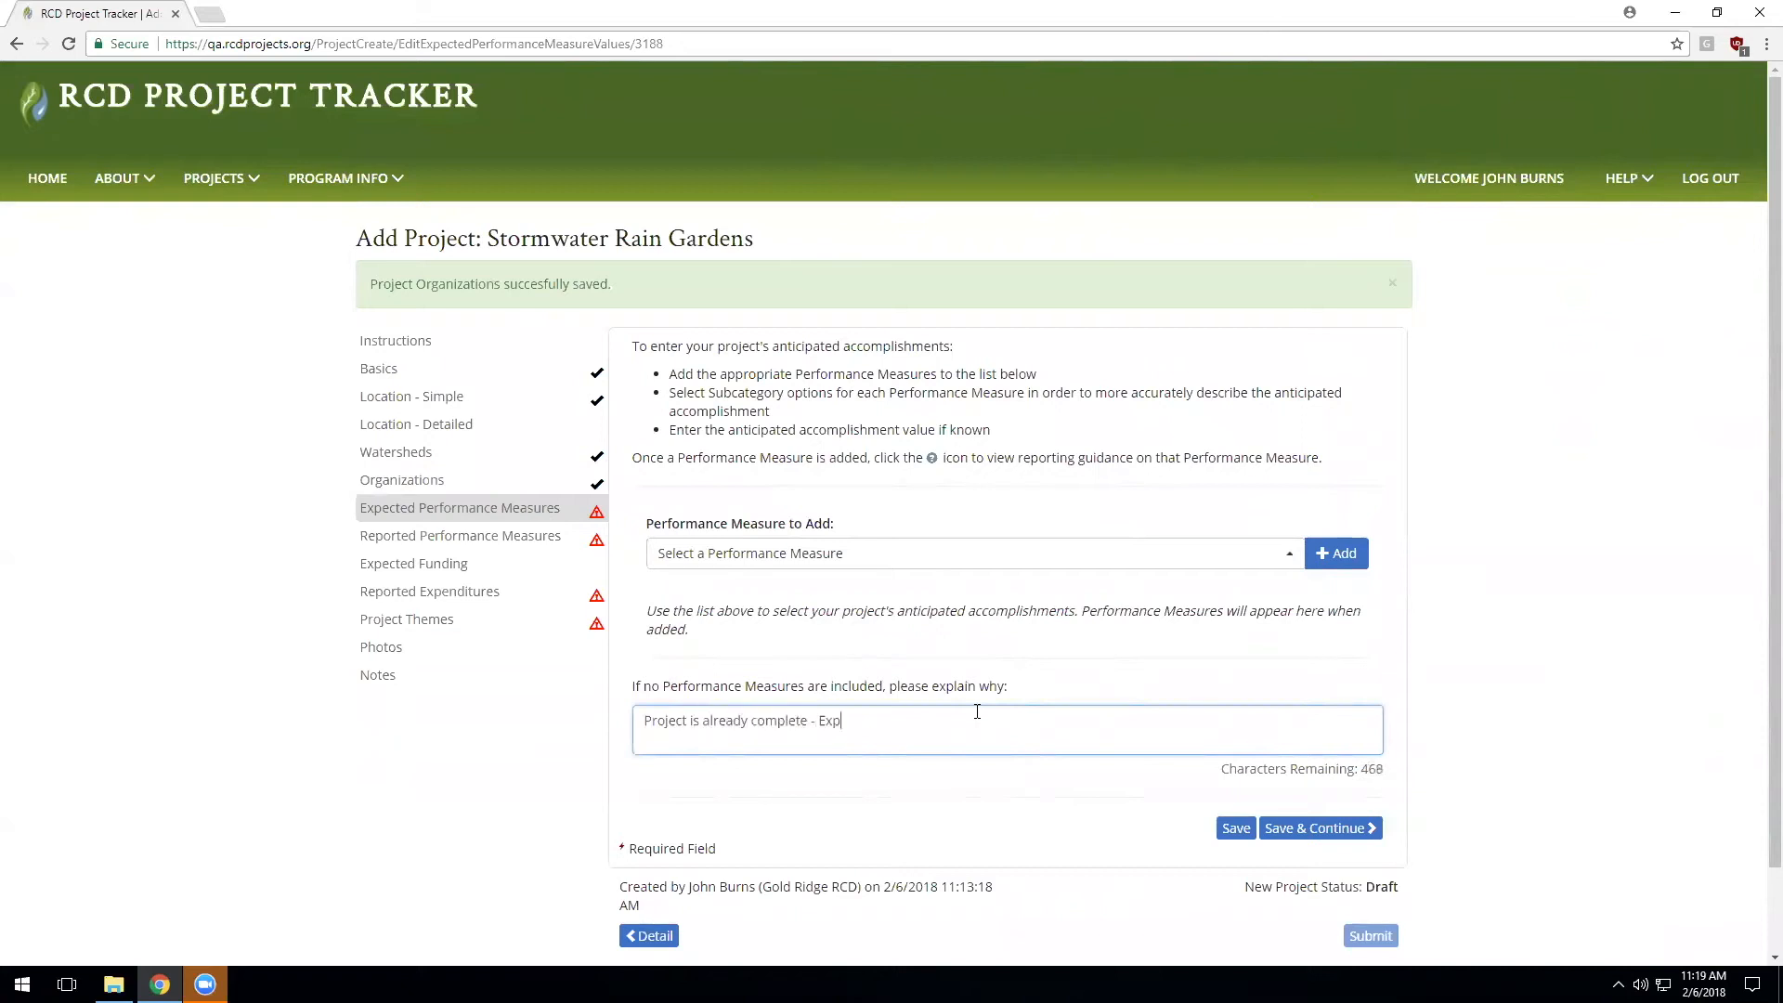
pyautogui.write('d PMs not provided.')
pyautogui.click(1276, 826)
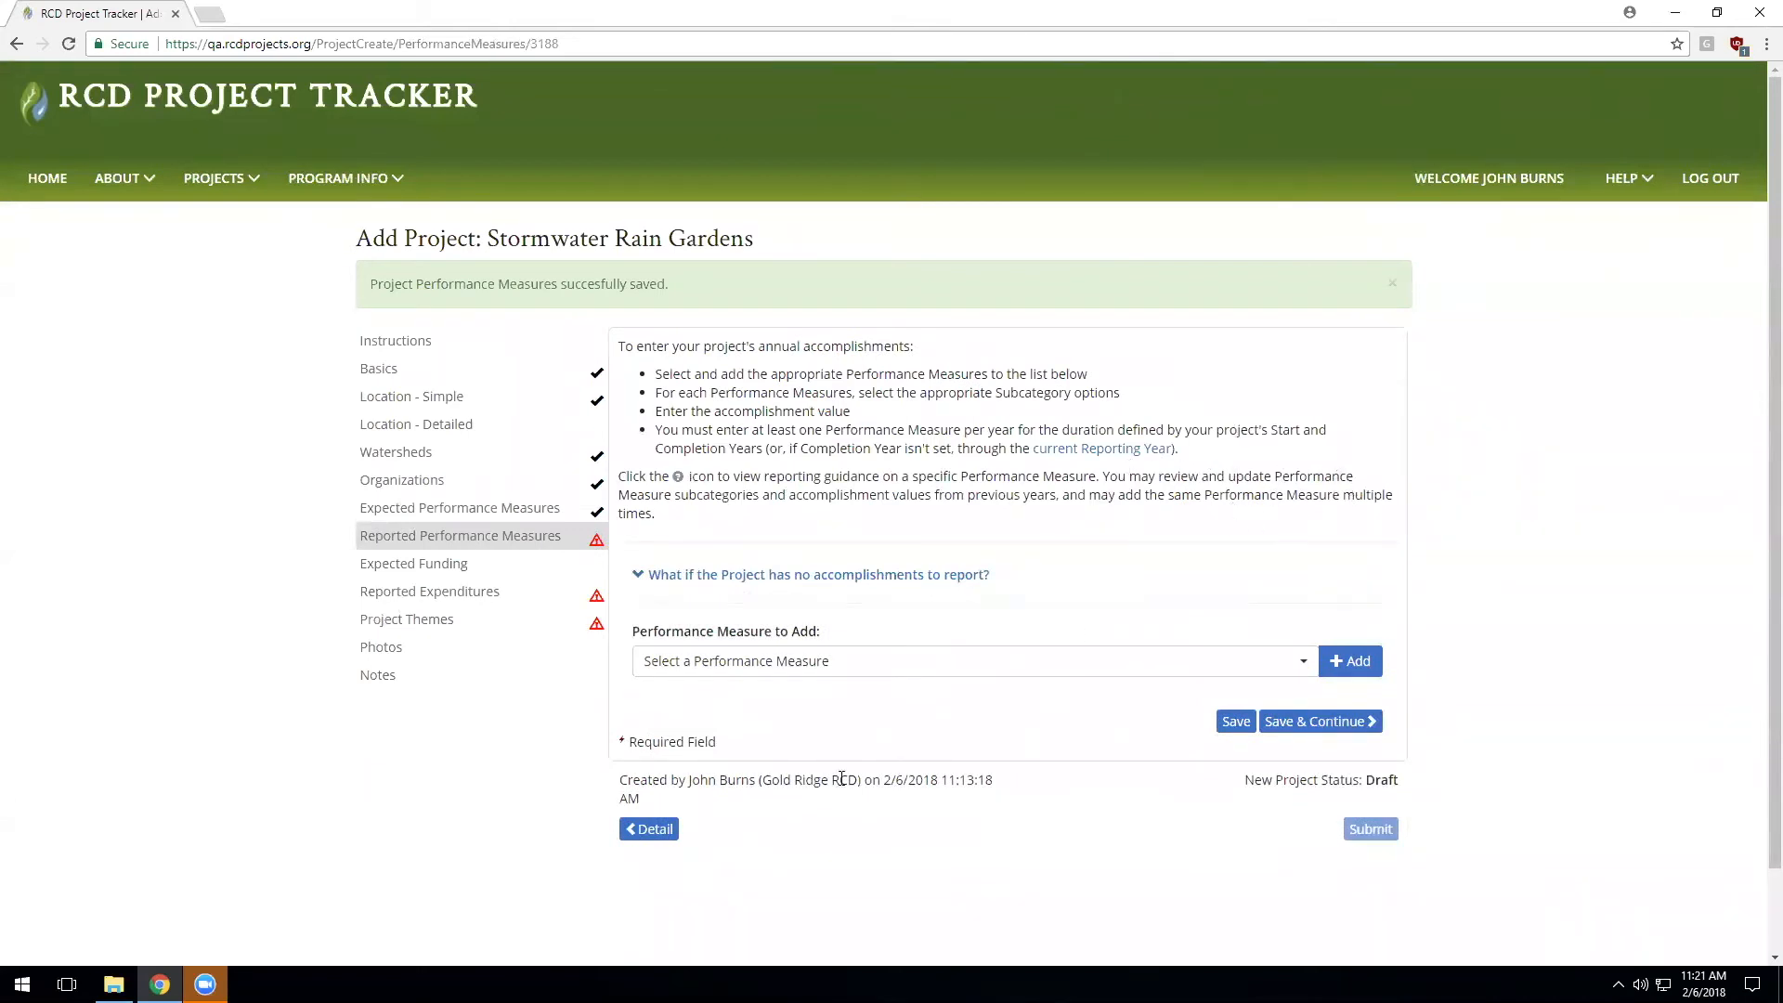
# Step: Add Nitrogen Reduction as a reported performance measure
pyautogui.click(852, 661)
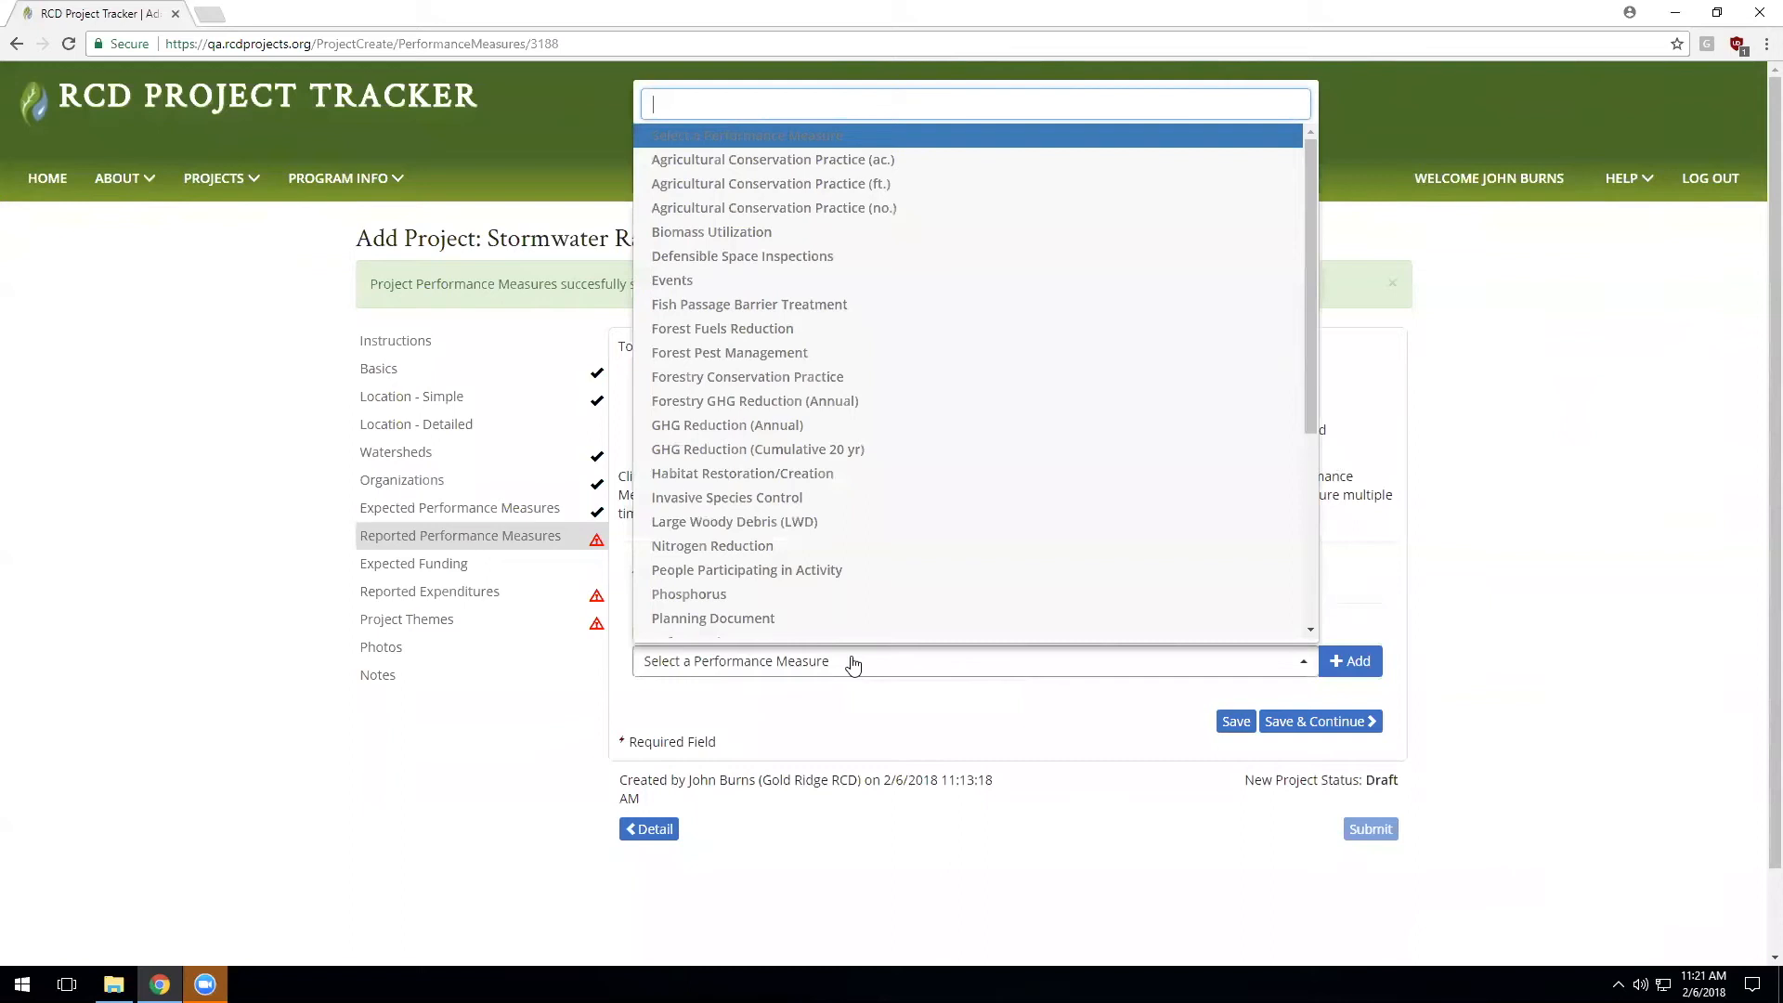
pyautogui.write('nitro')
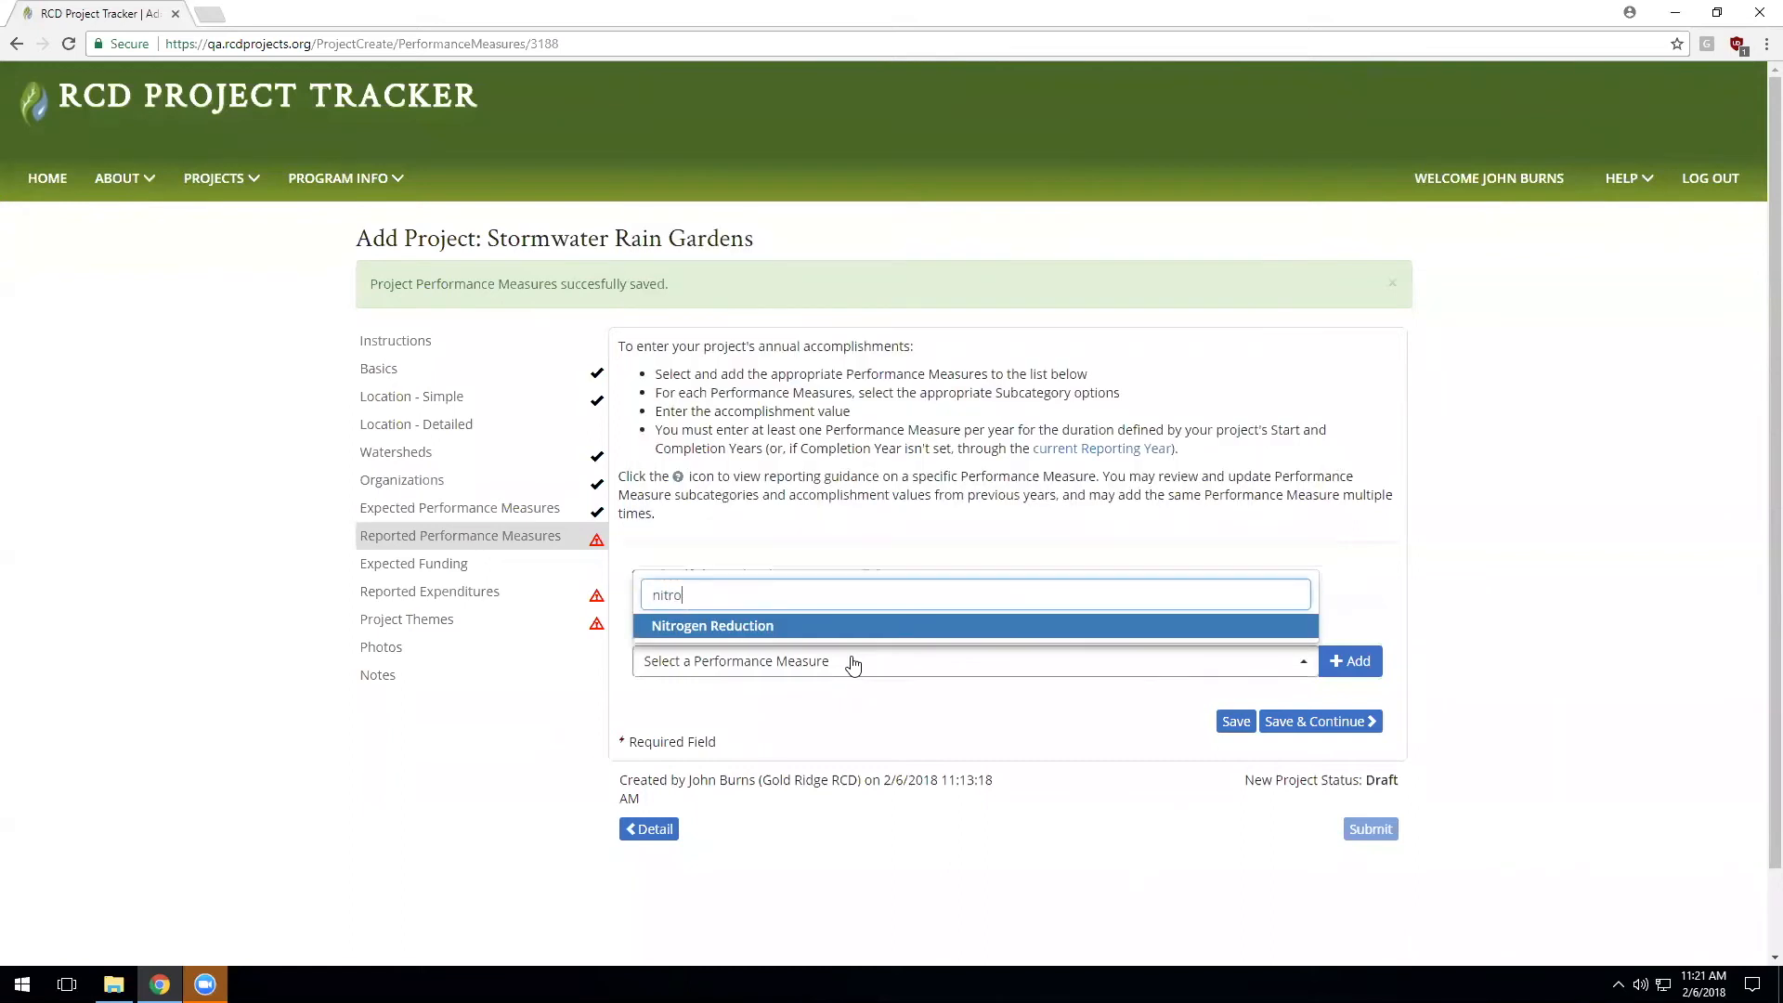
pyautogui.click(831, 627)
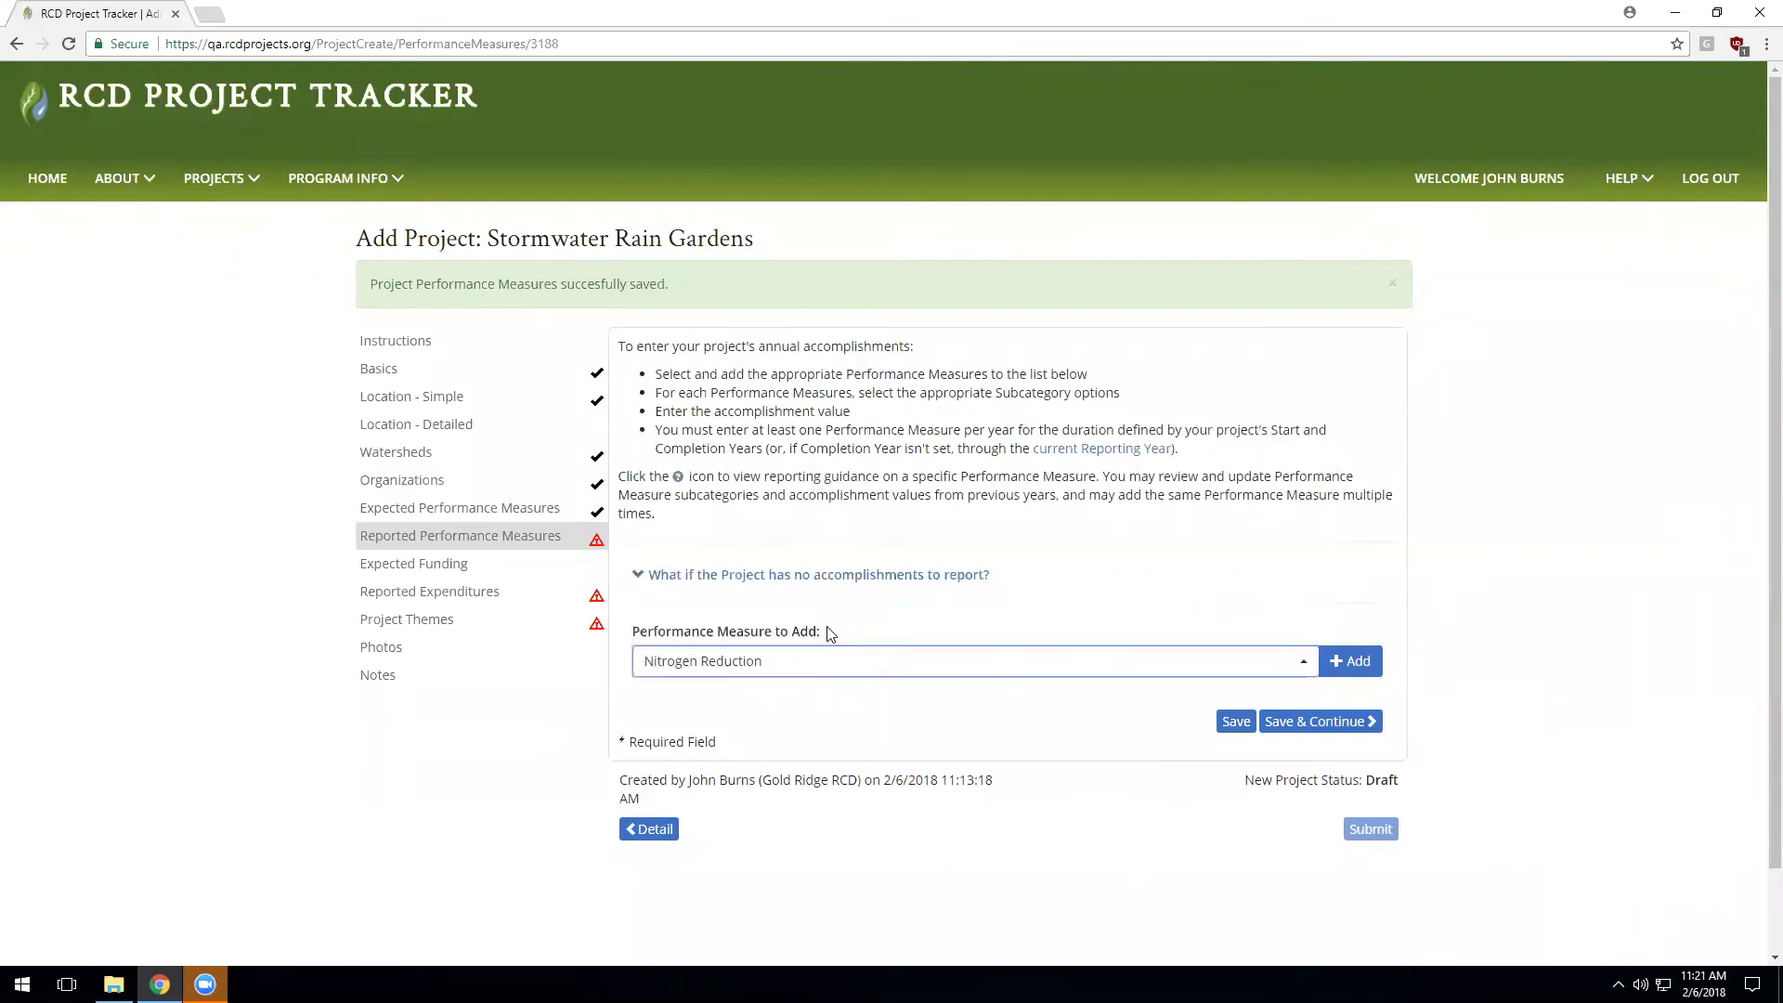
pyautogui.click(1351, 661)
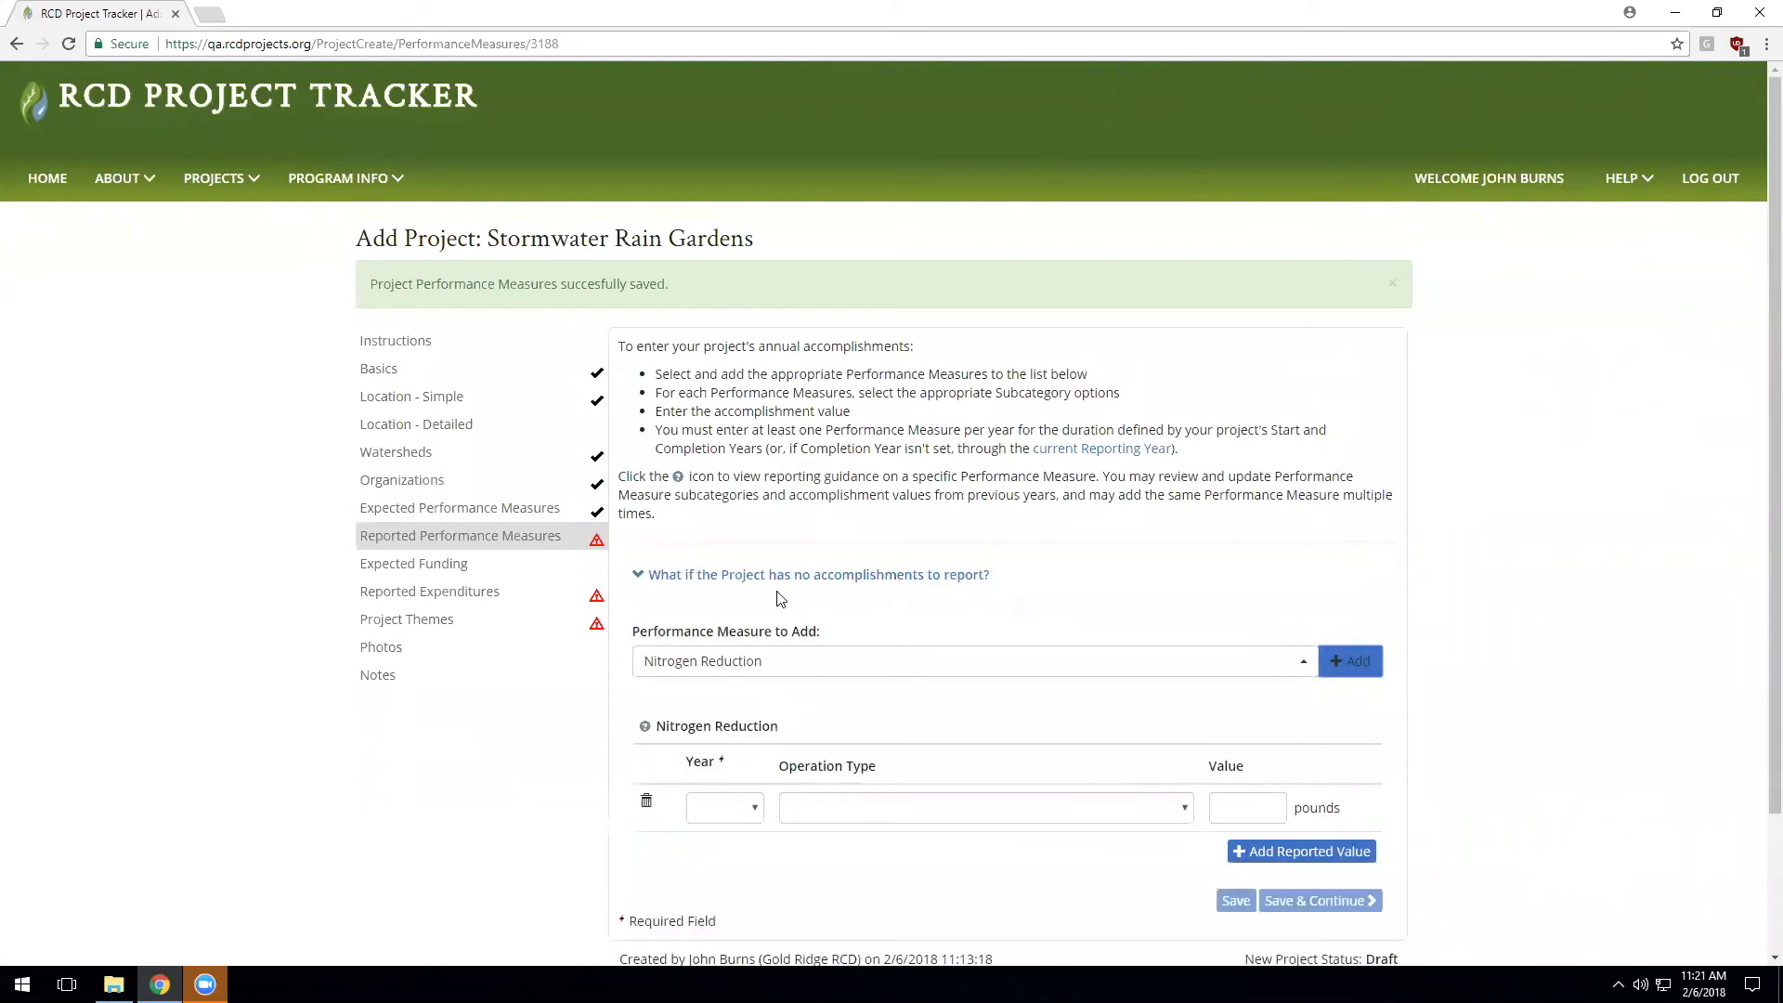
# Step: Fill in the Nitrogen Reduction entry with year 2018, operation type Range/Pastureland and a value of 20 pounds
pyautogui.scroll(-1, 728, 715)
pyautogui.click(727, 715)
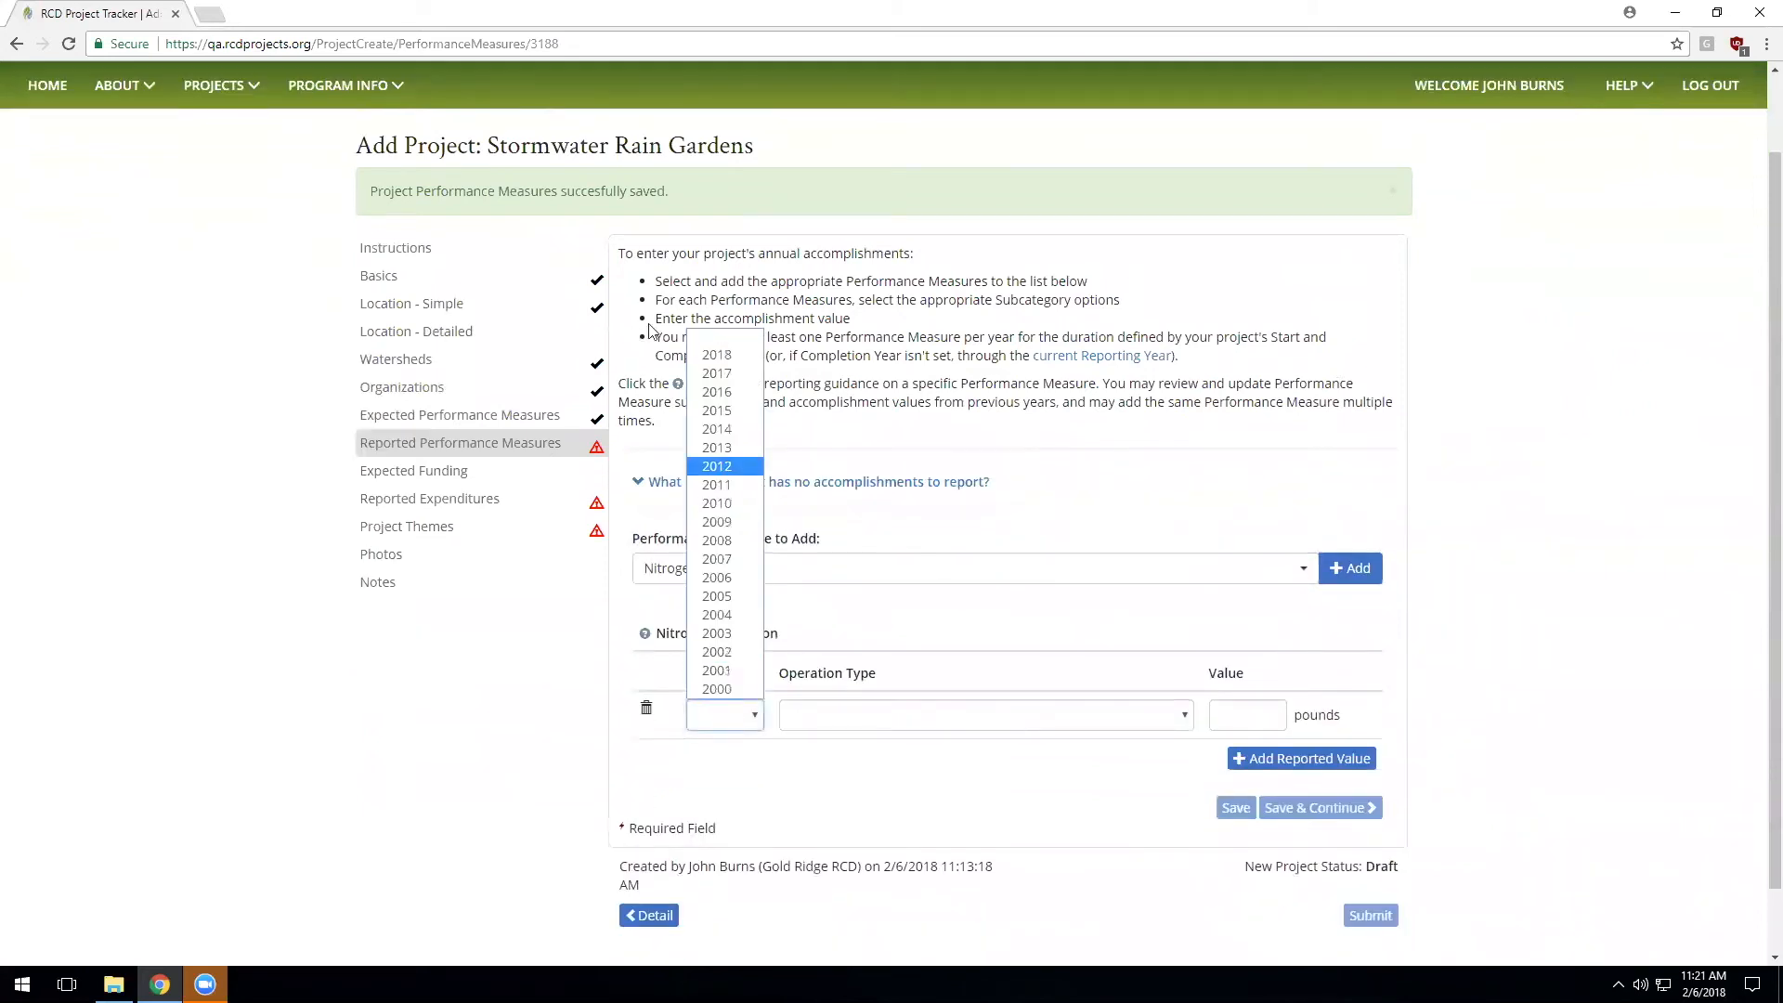
pyautogui.click(717, 355)
pyautogui.click(849, 717)
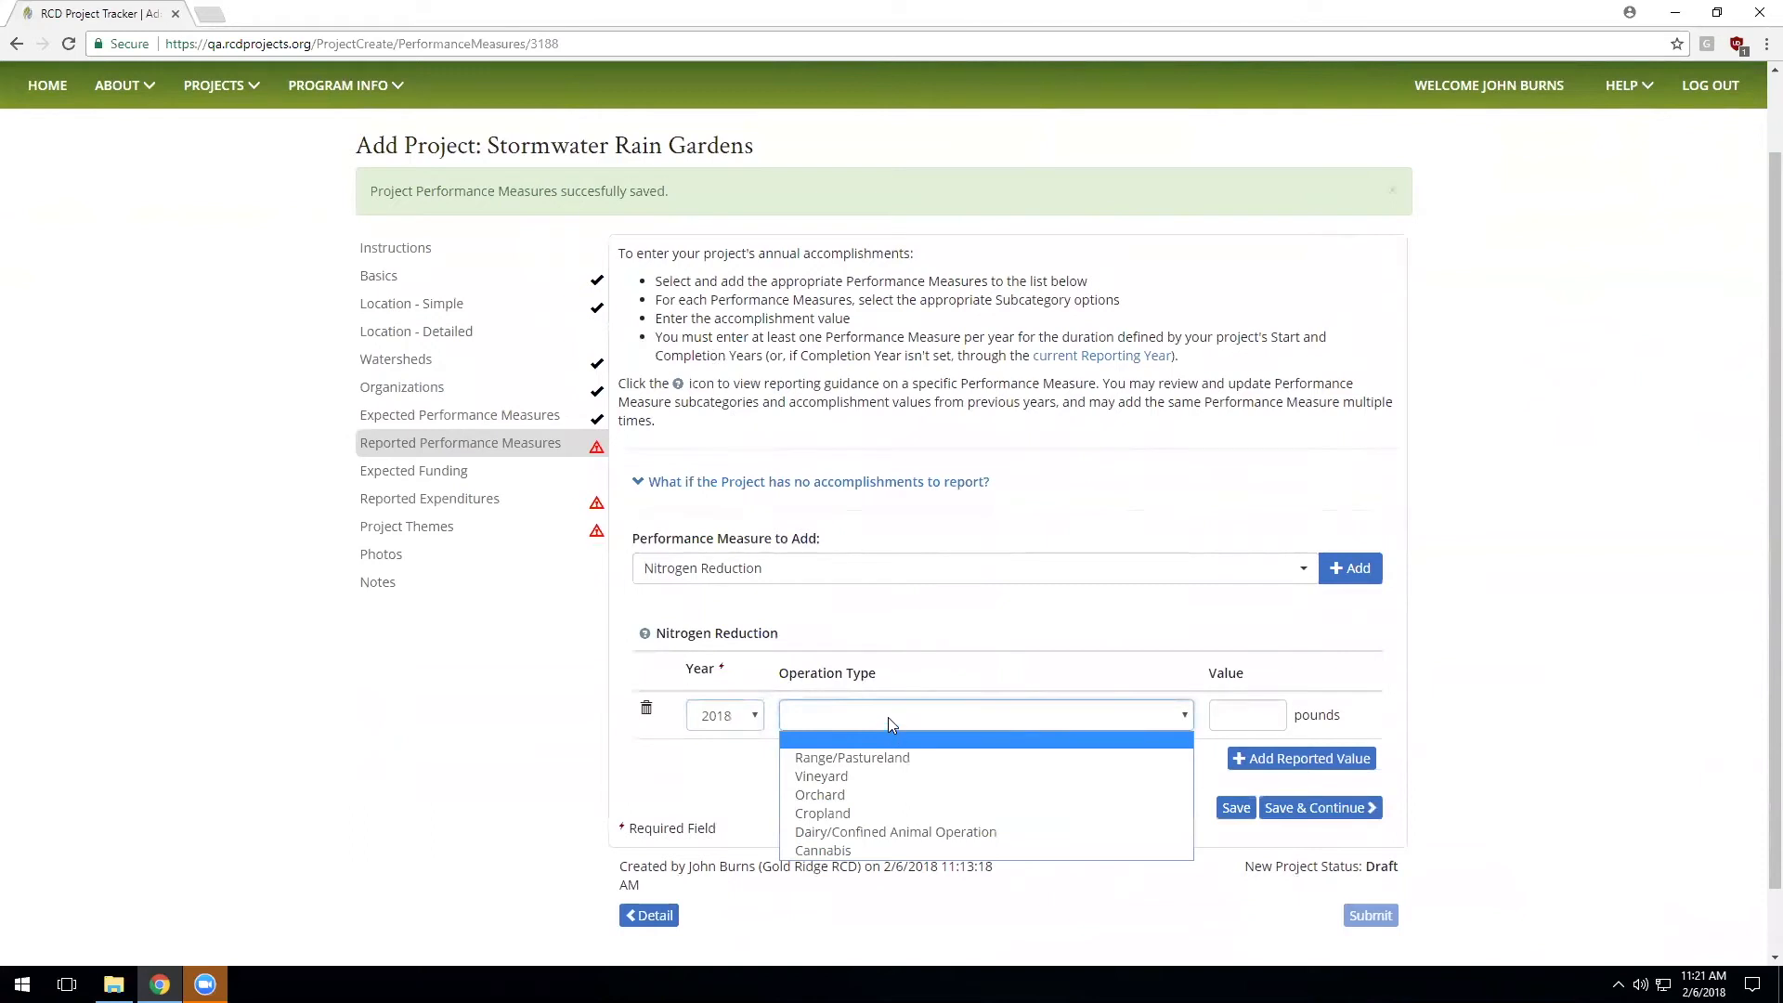
pyautogui.click(870, 763)
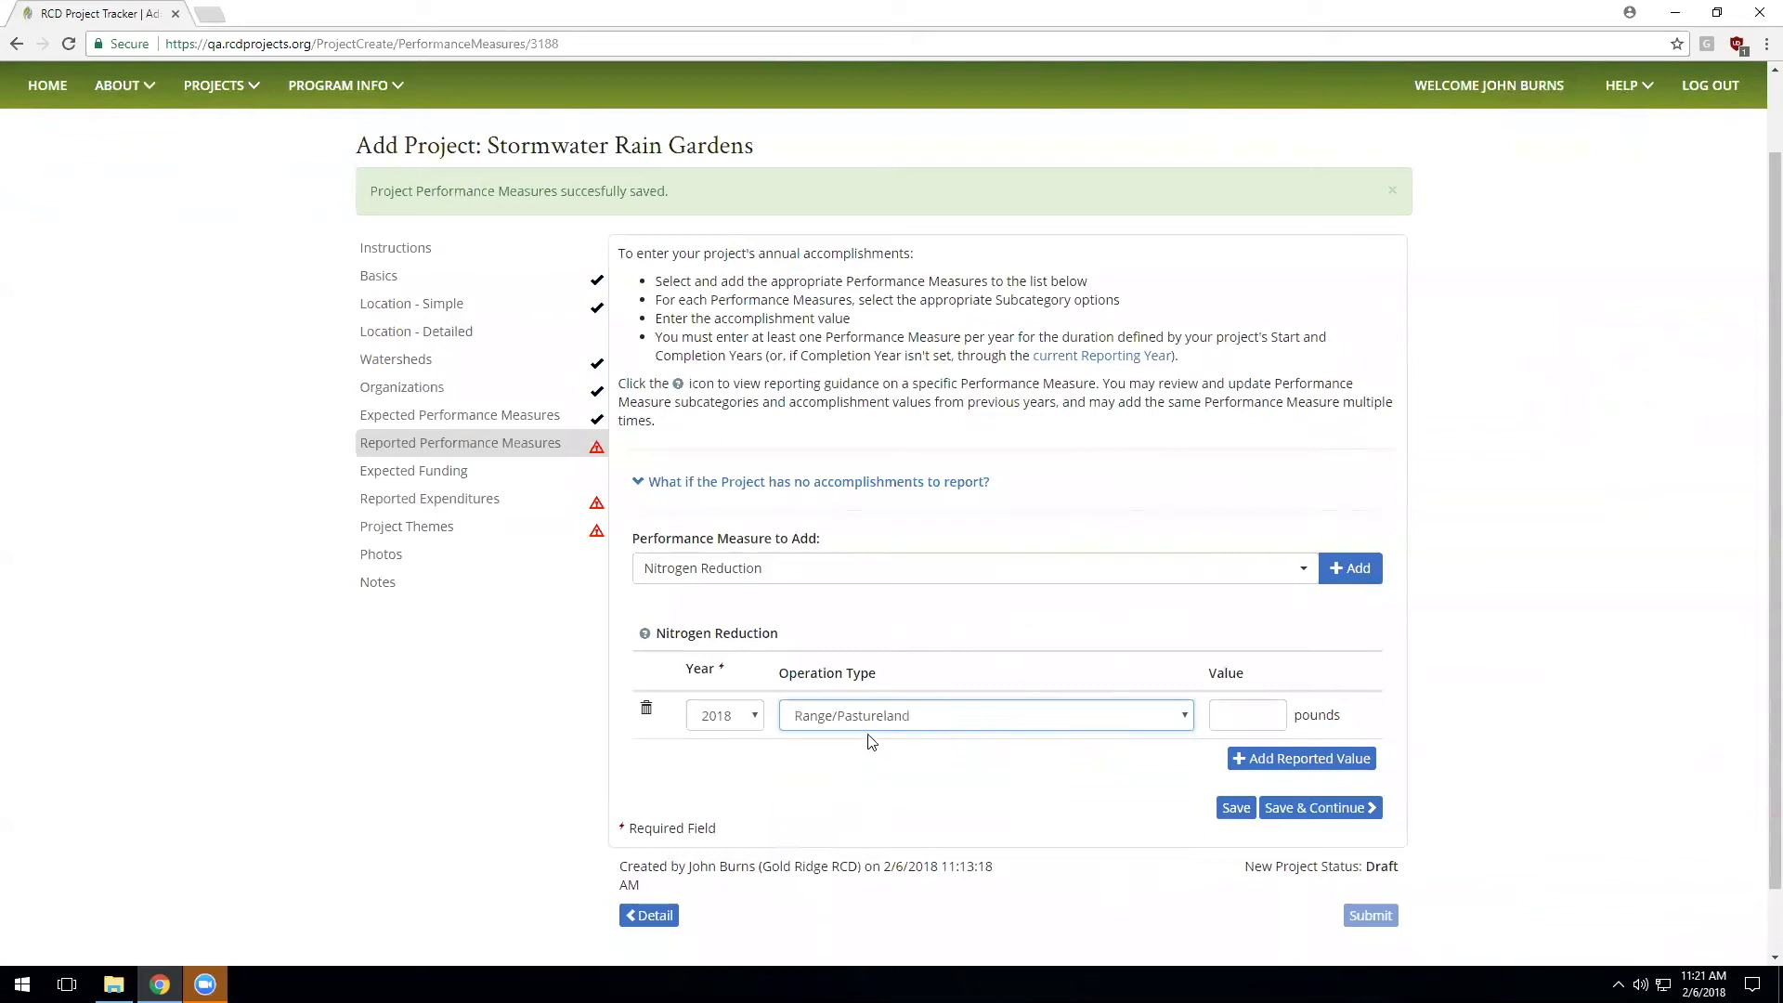
pyautogui.click(1241, 721)
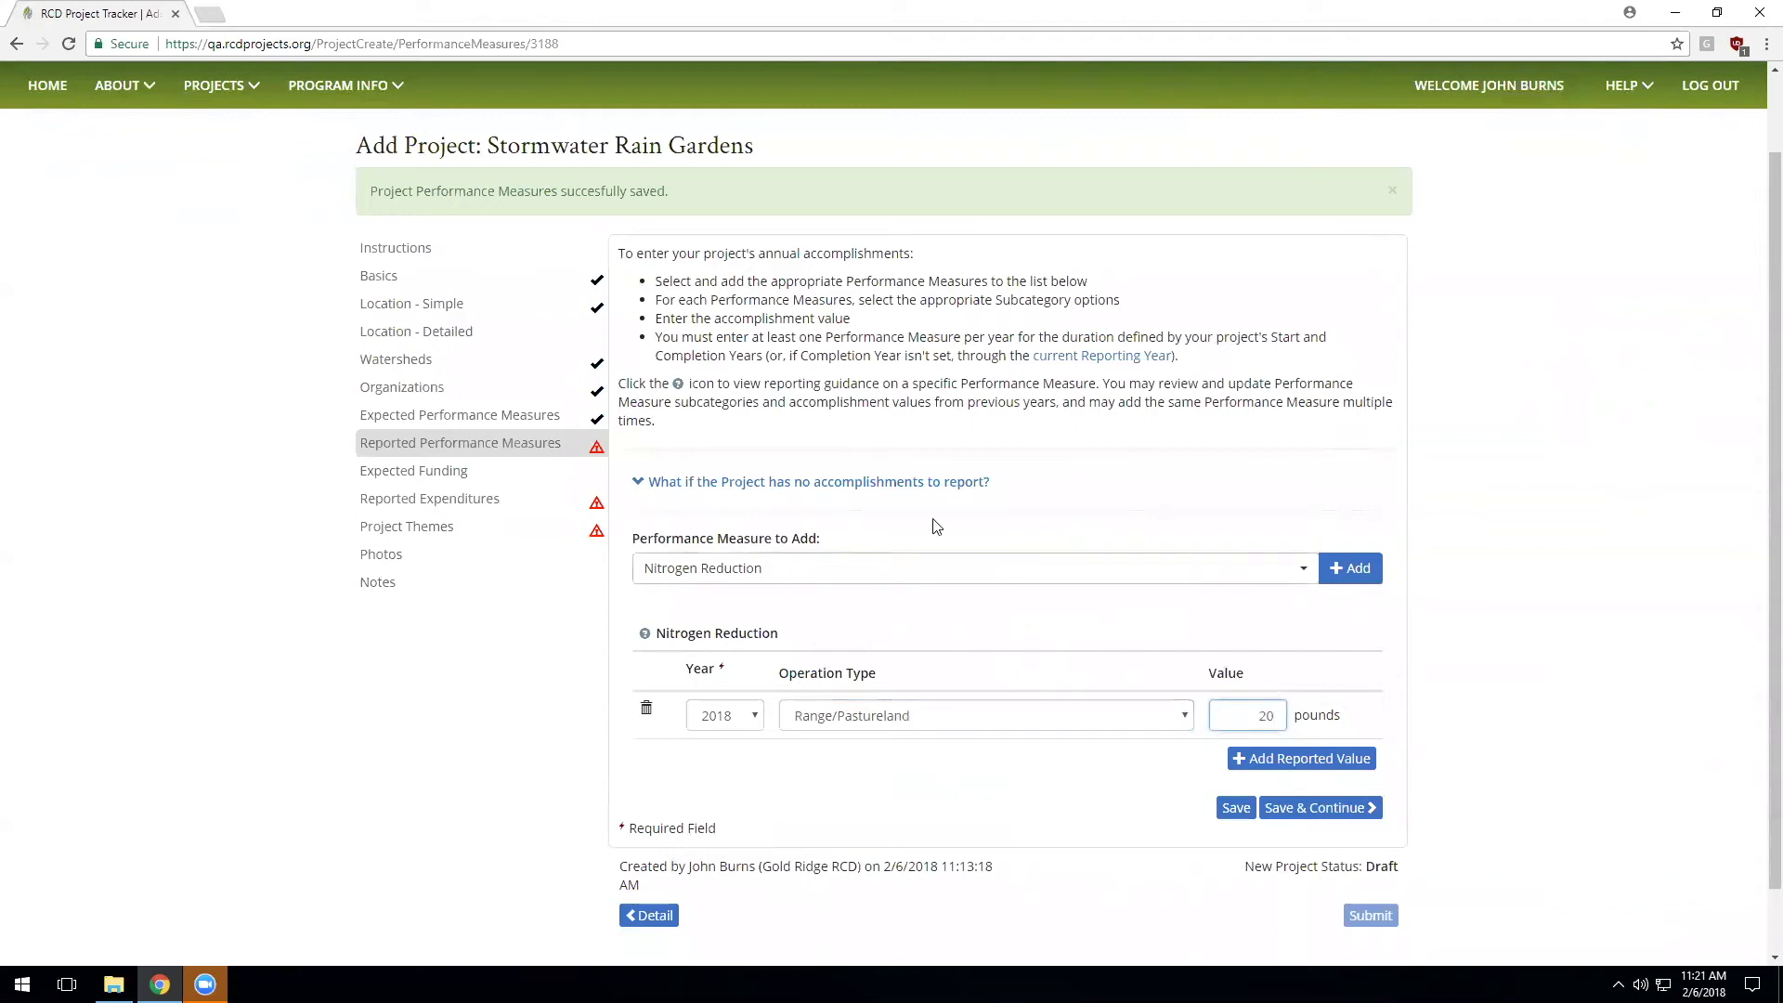
# Step: Add Phosphorus as a reported performance measure
pyautogui.click(1137, 568)
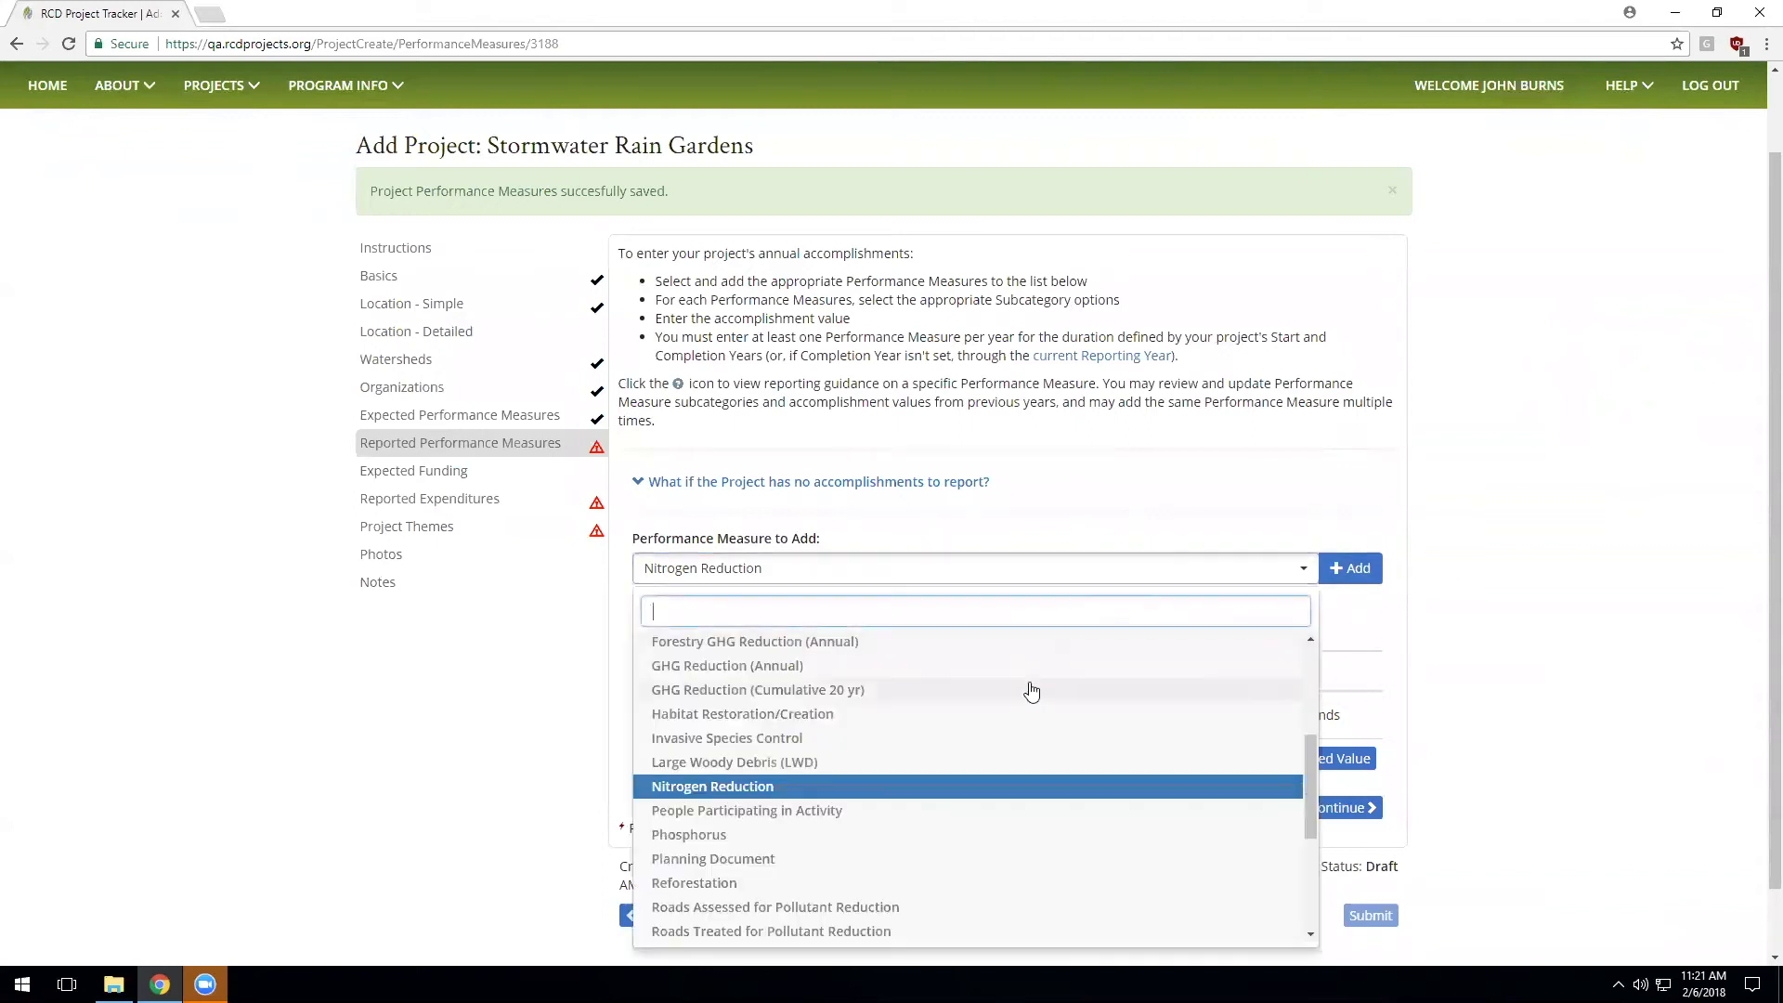
pyautogui.click(684, 836)
pyautogui.click(1352, 568)
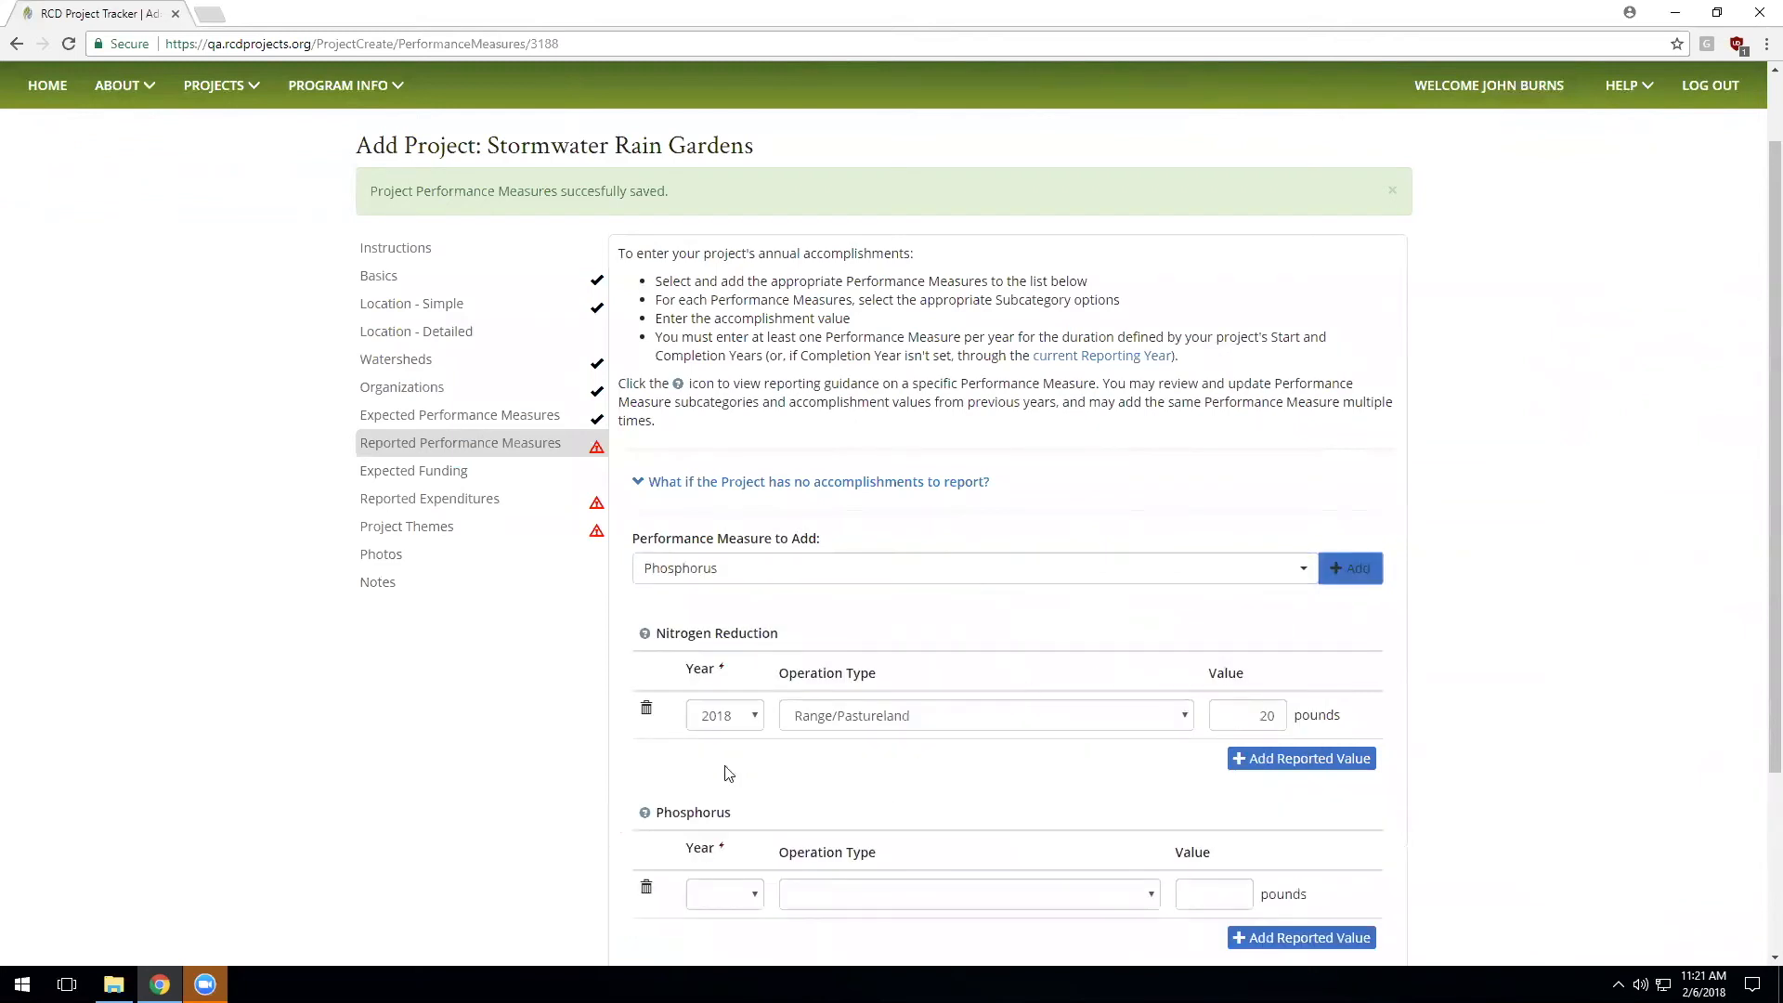
# Step: Fill in the Phosphorus entry with year 2018, operation type Orchard and a value of 5 pounds
pyautogui.click(715, 894)
pyautogui.click(715, 534)
pyautogui.scroll(-1, 1127, 776)
pyautogui.click(845, 801)
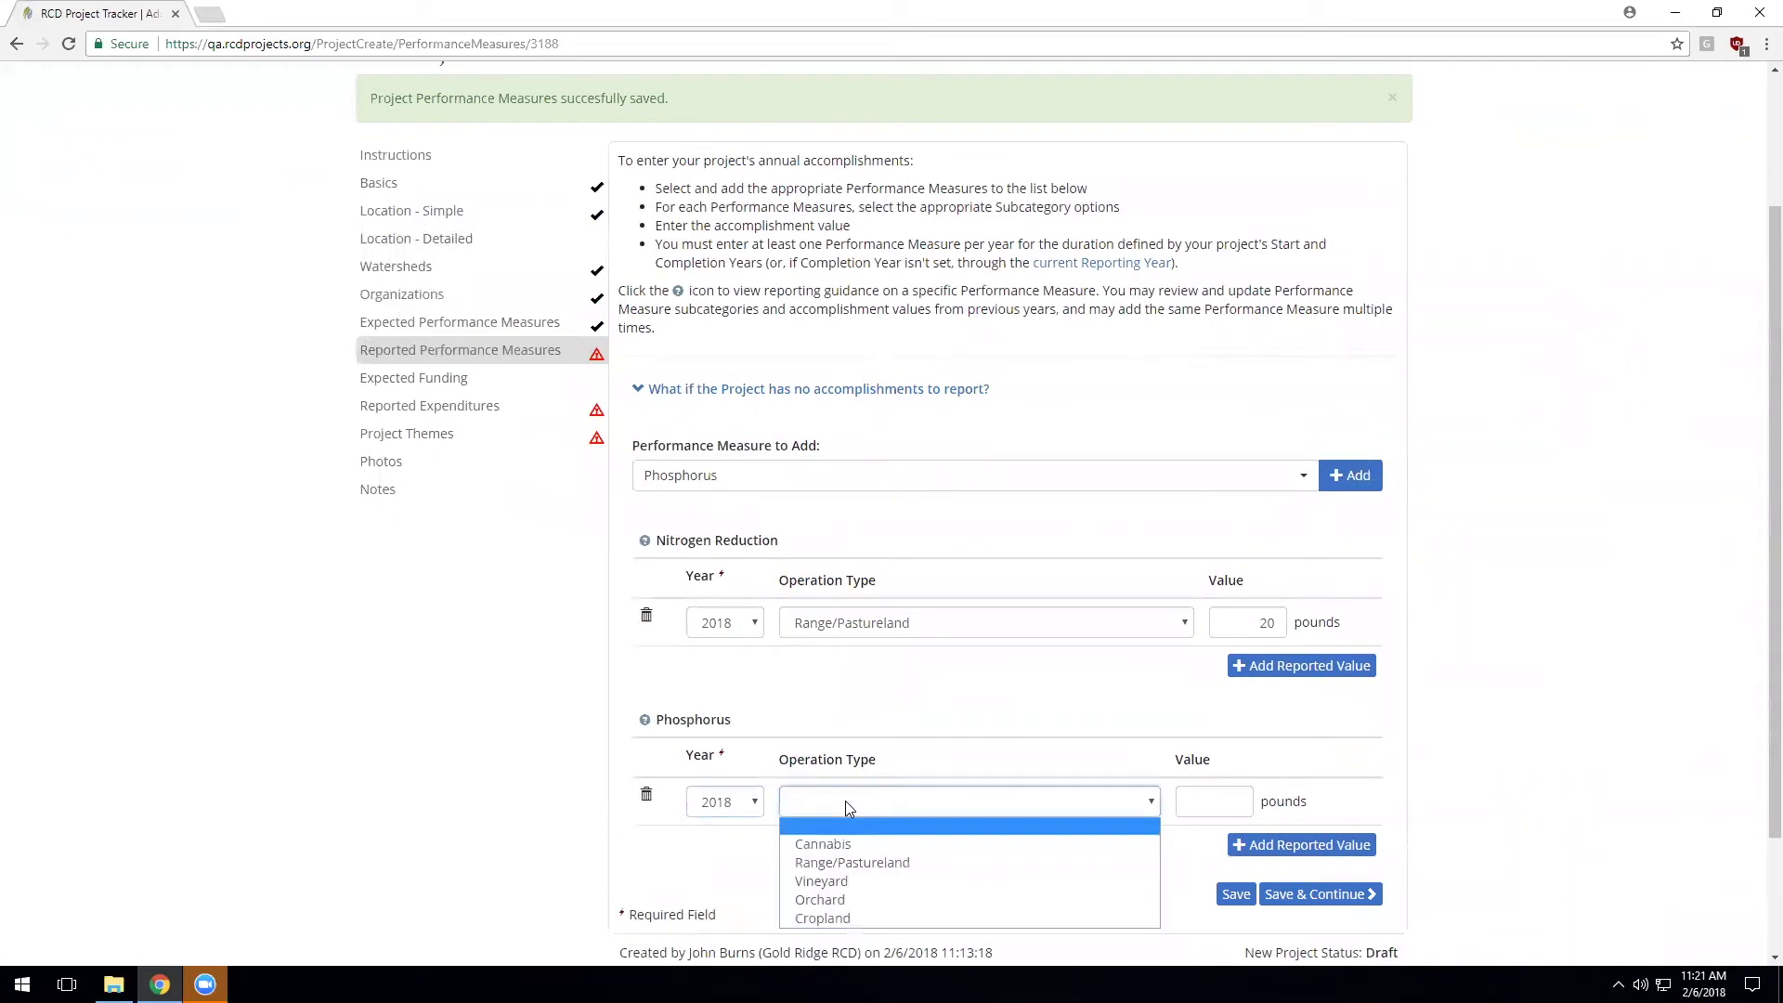
pyautogui.click(853, 902)
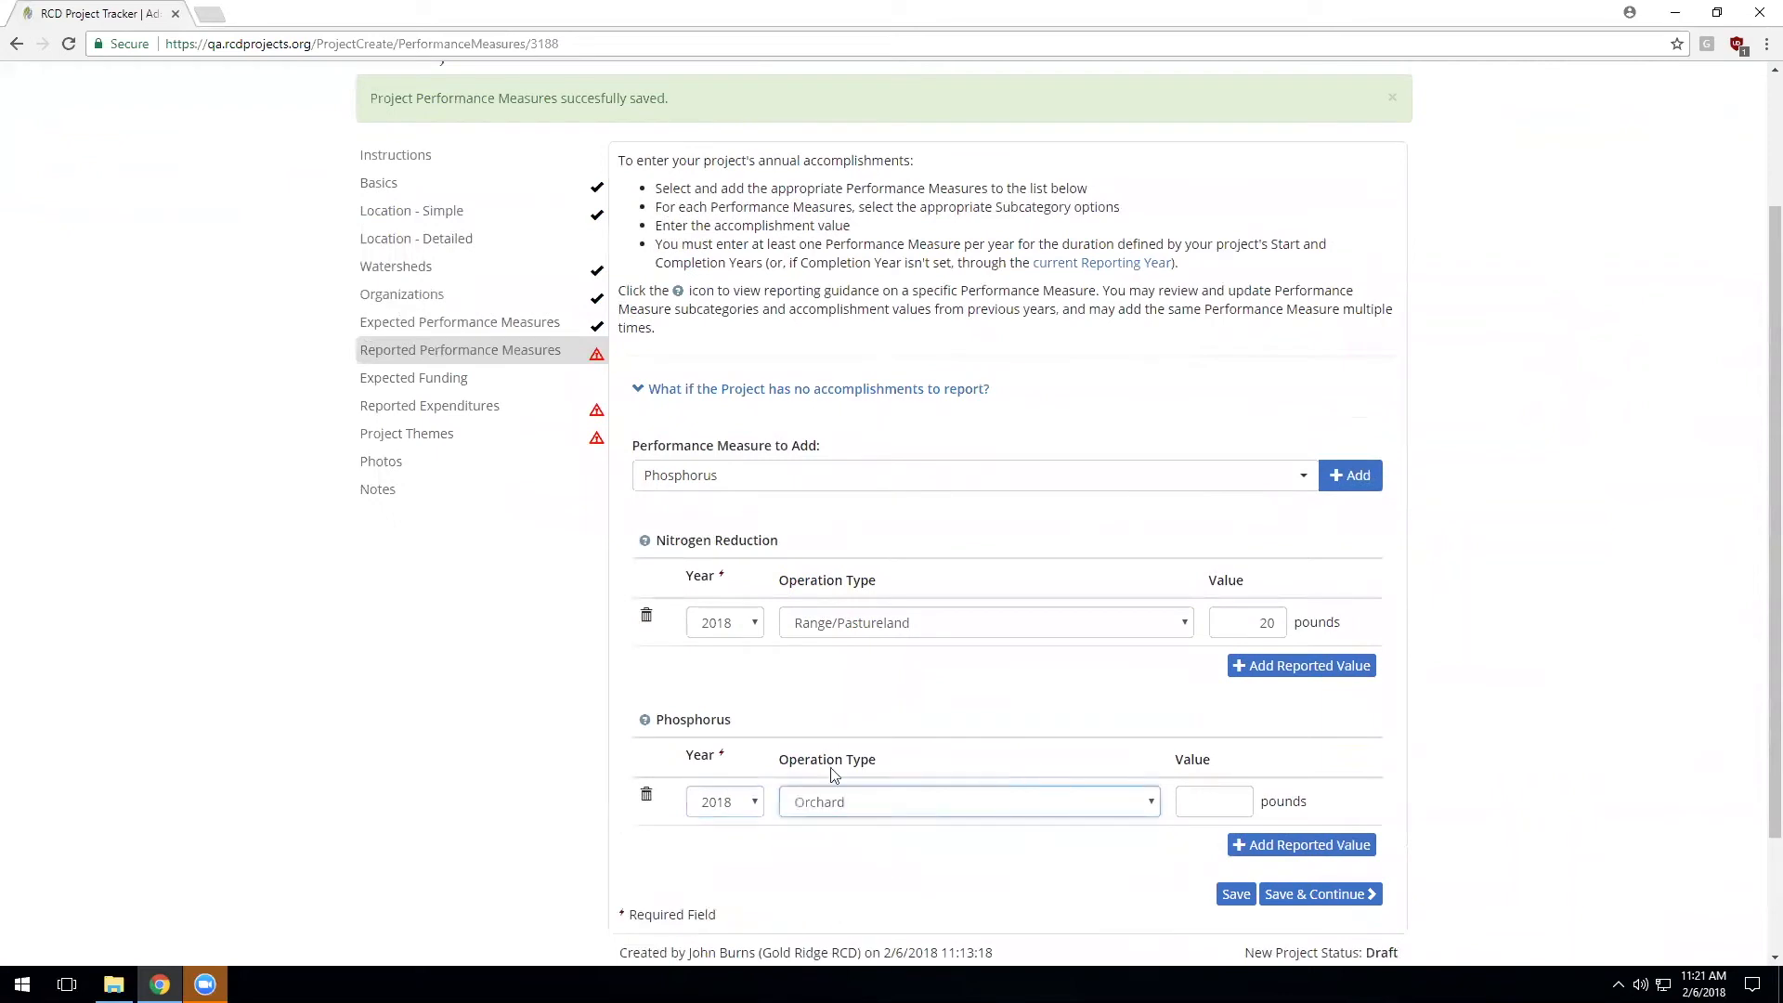
pyautogui.click(1204, 804)
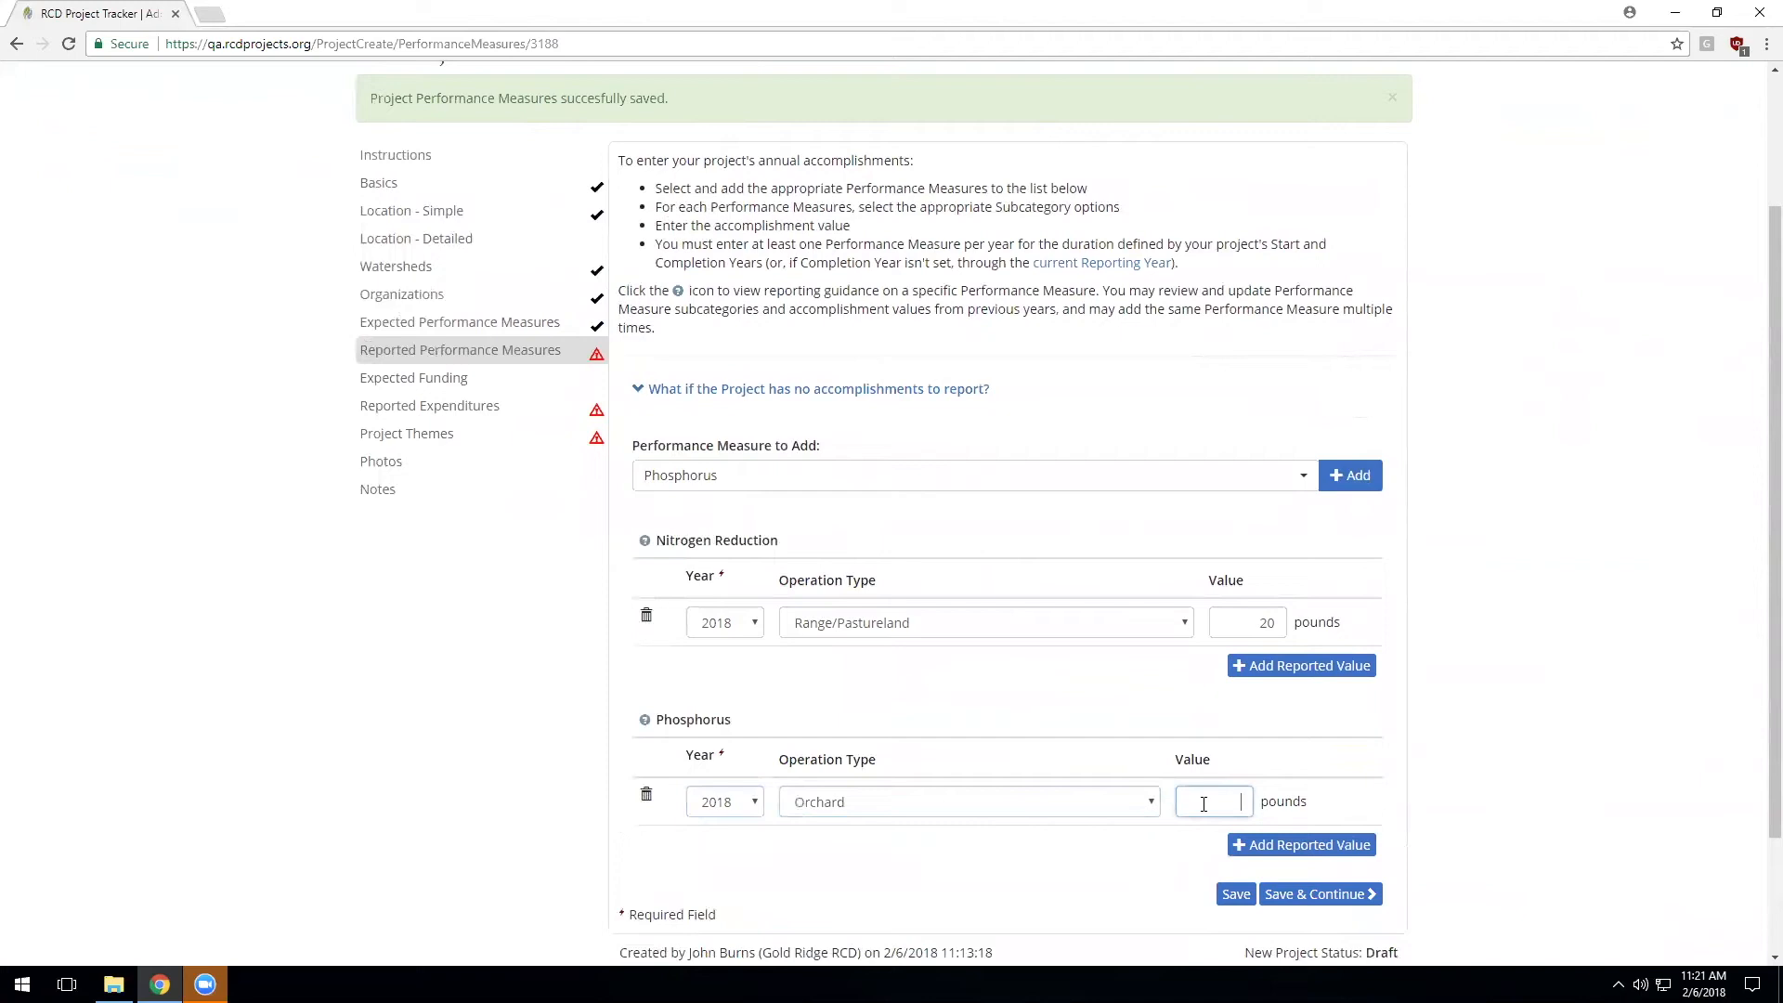
# Step: Find Water Conserved by searching for "water" and add it as a reported performance measure
pyautogui.click(725, 481)
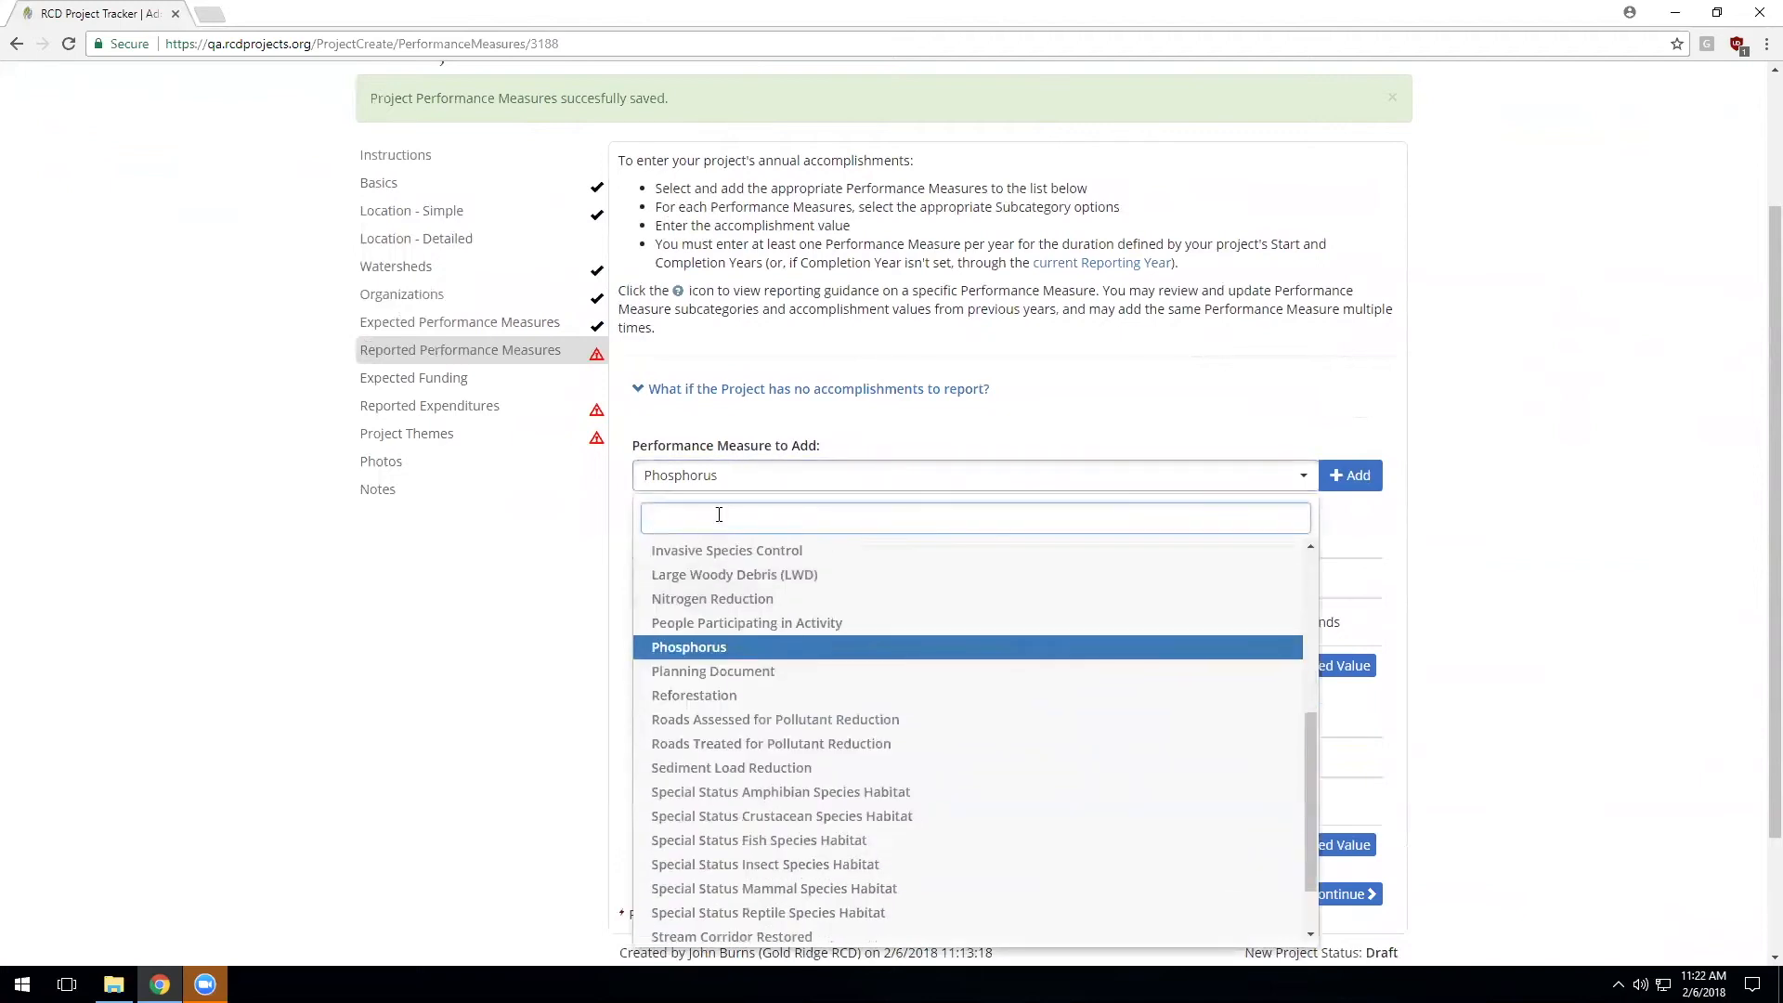
pyautogui.write('water')
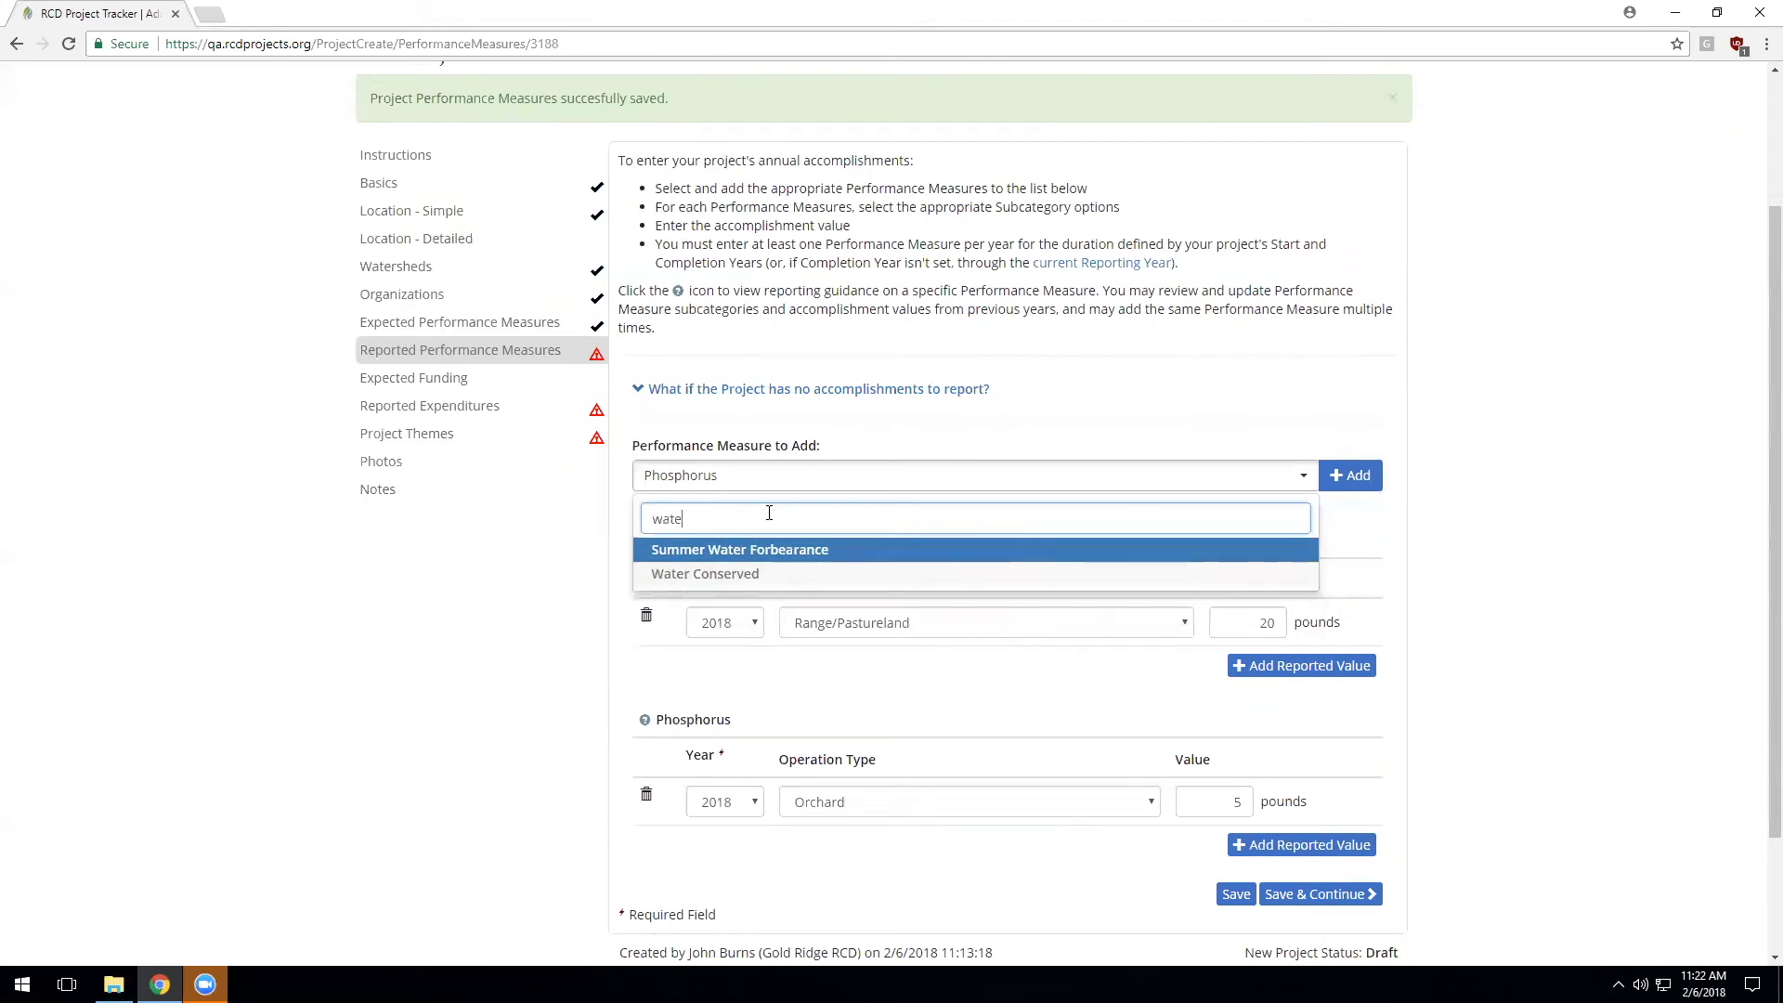
pyautogui.click(720, 576)
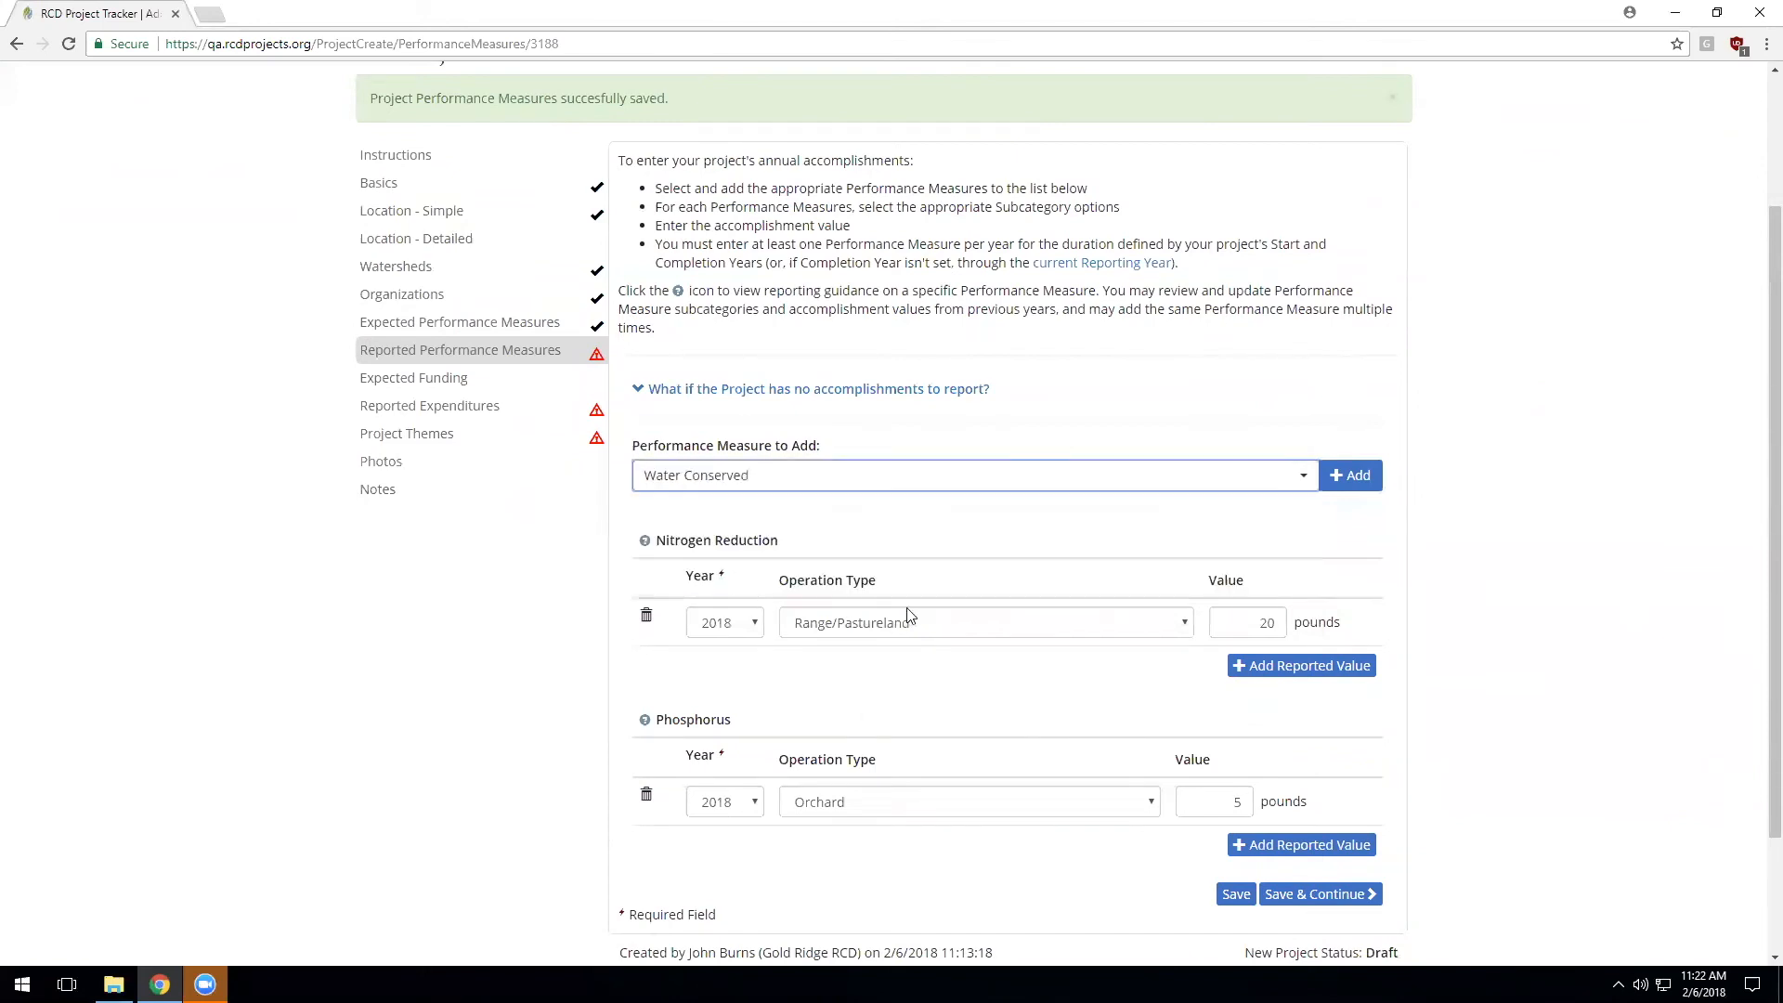
pyautogui.click(1380, 464)
# Step: Fill in Water Conserved with year 2018, action Water Storage, site type Residential and 1 acre-foot, then save the reported measures and continue
pyautogui.scroll(-2, 856, 743)
pyautogui.click(727, 792)
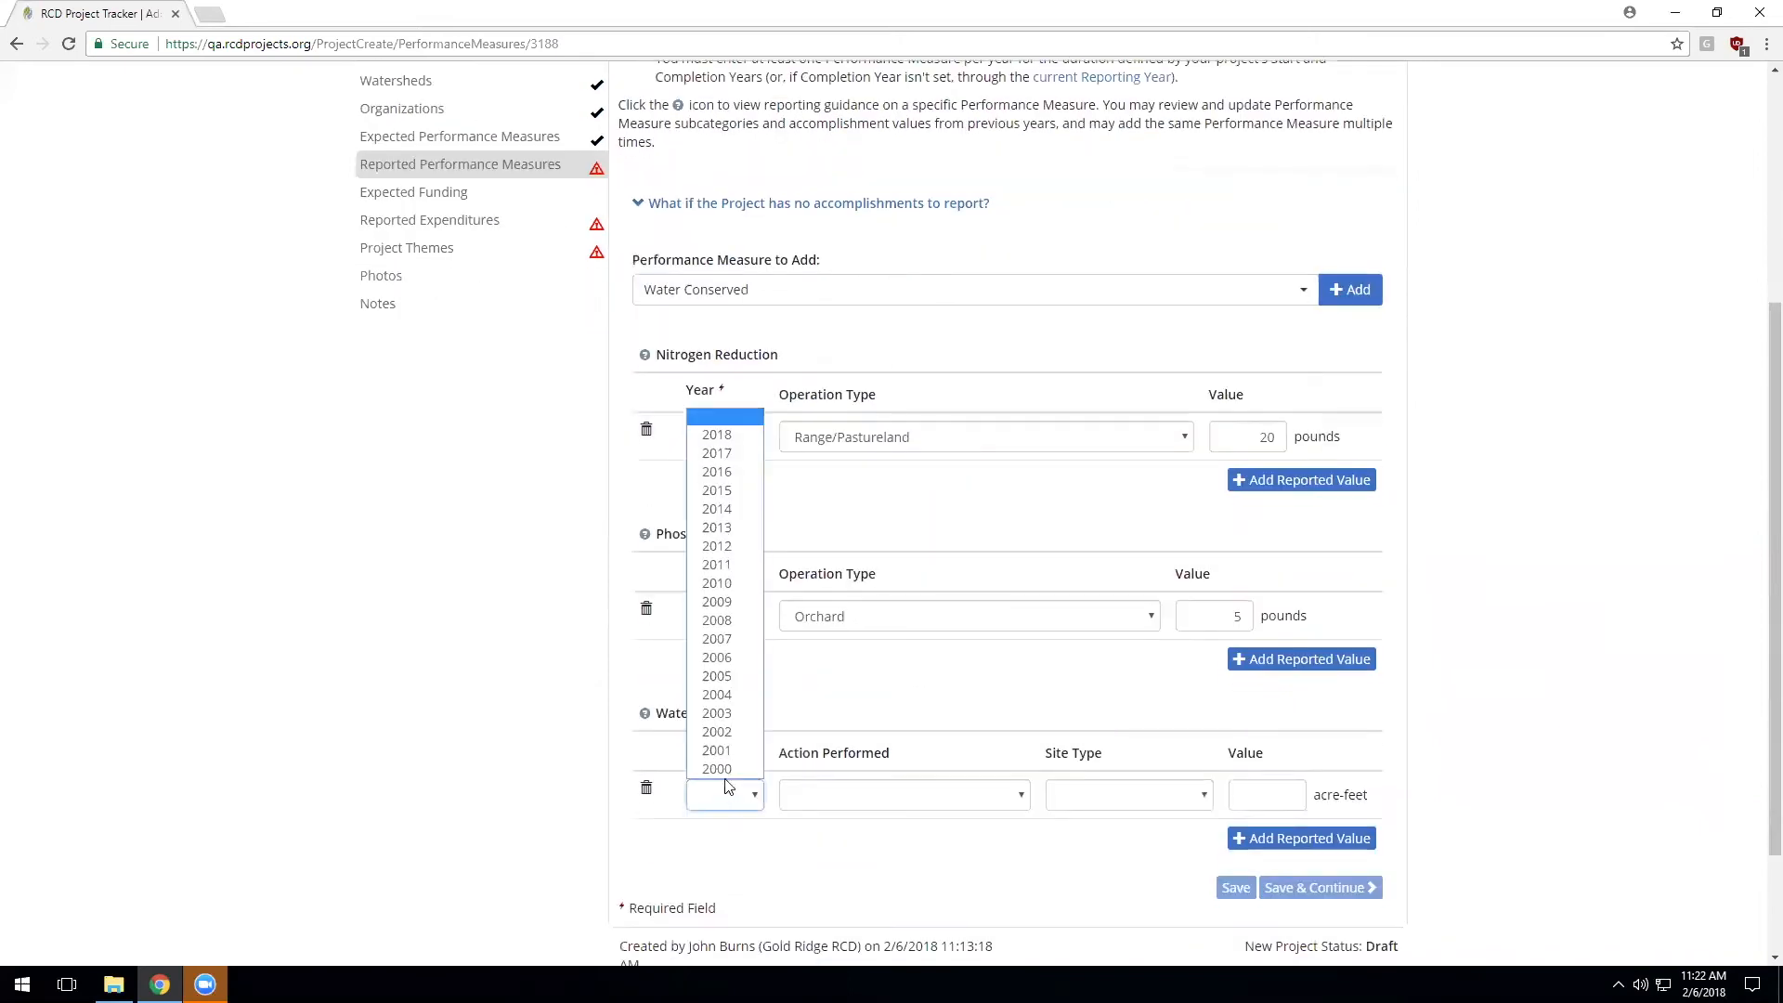
pyautogui.click(717, 434)
pyautogui.click(824, 802)
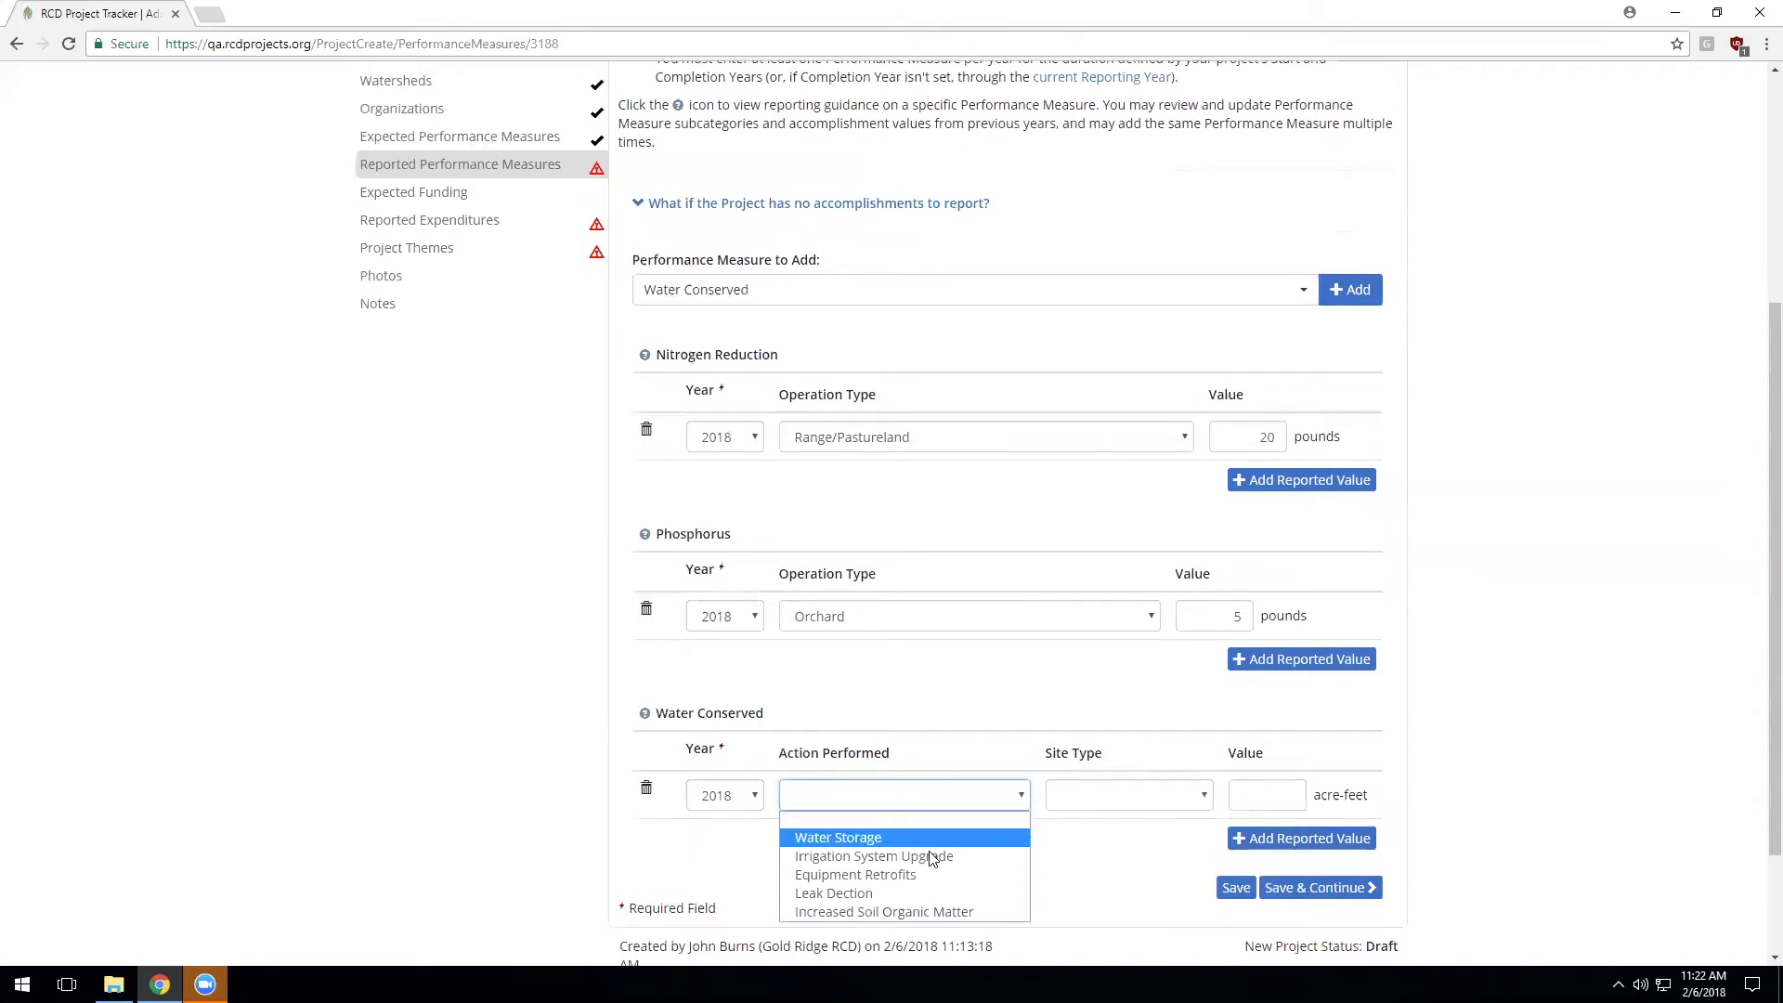
pyautogui.click(895, 840)
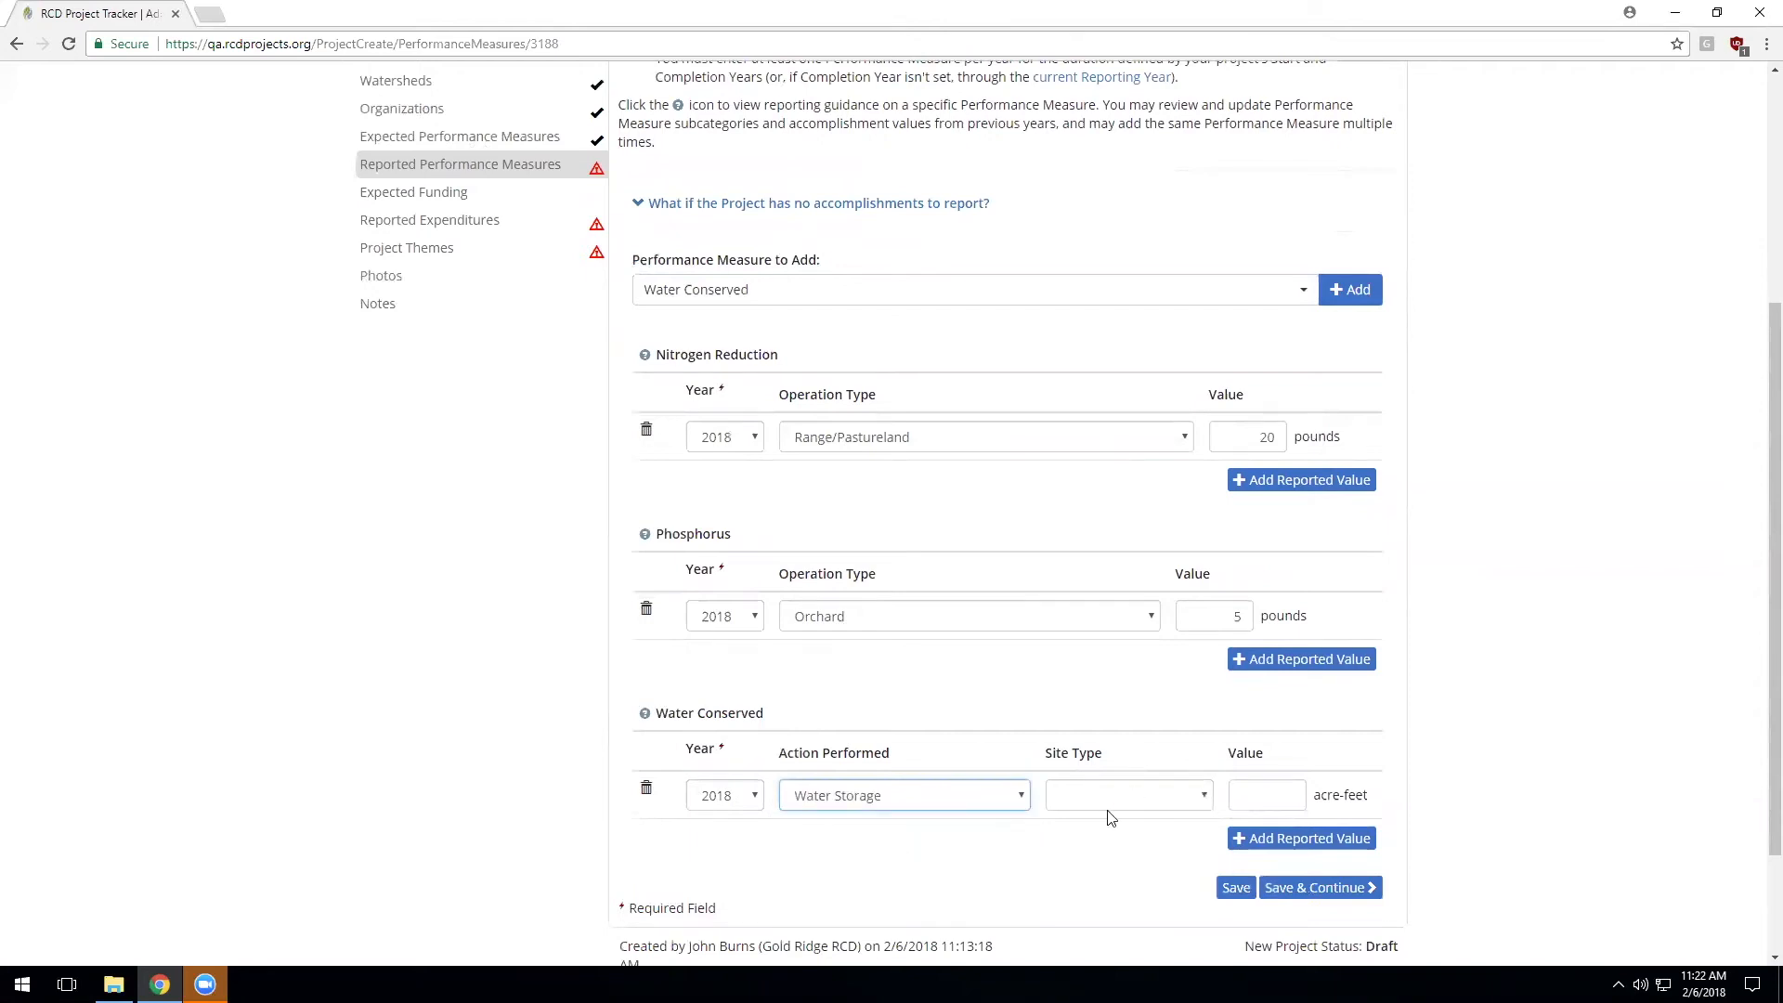
pyautogui.click(1107, 808)
pyautogui.click(1104, 856)
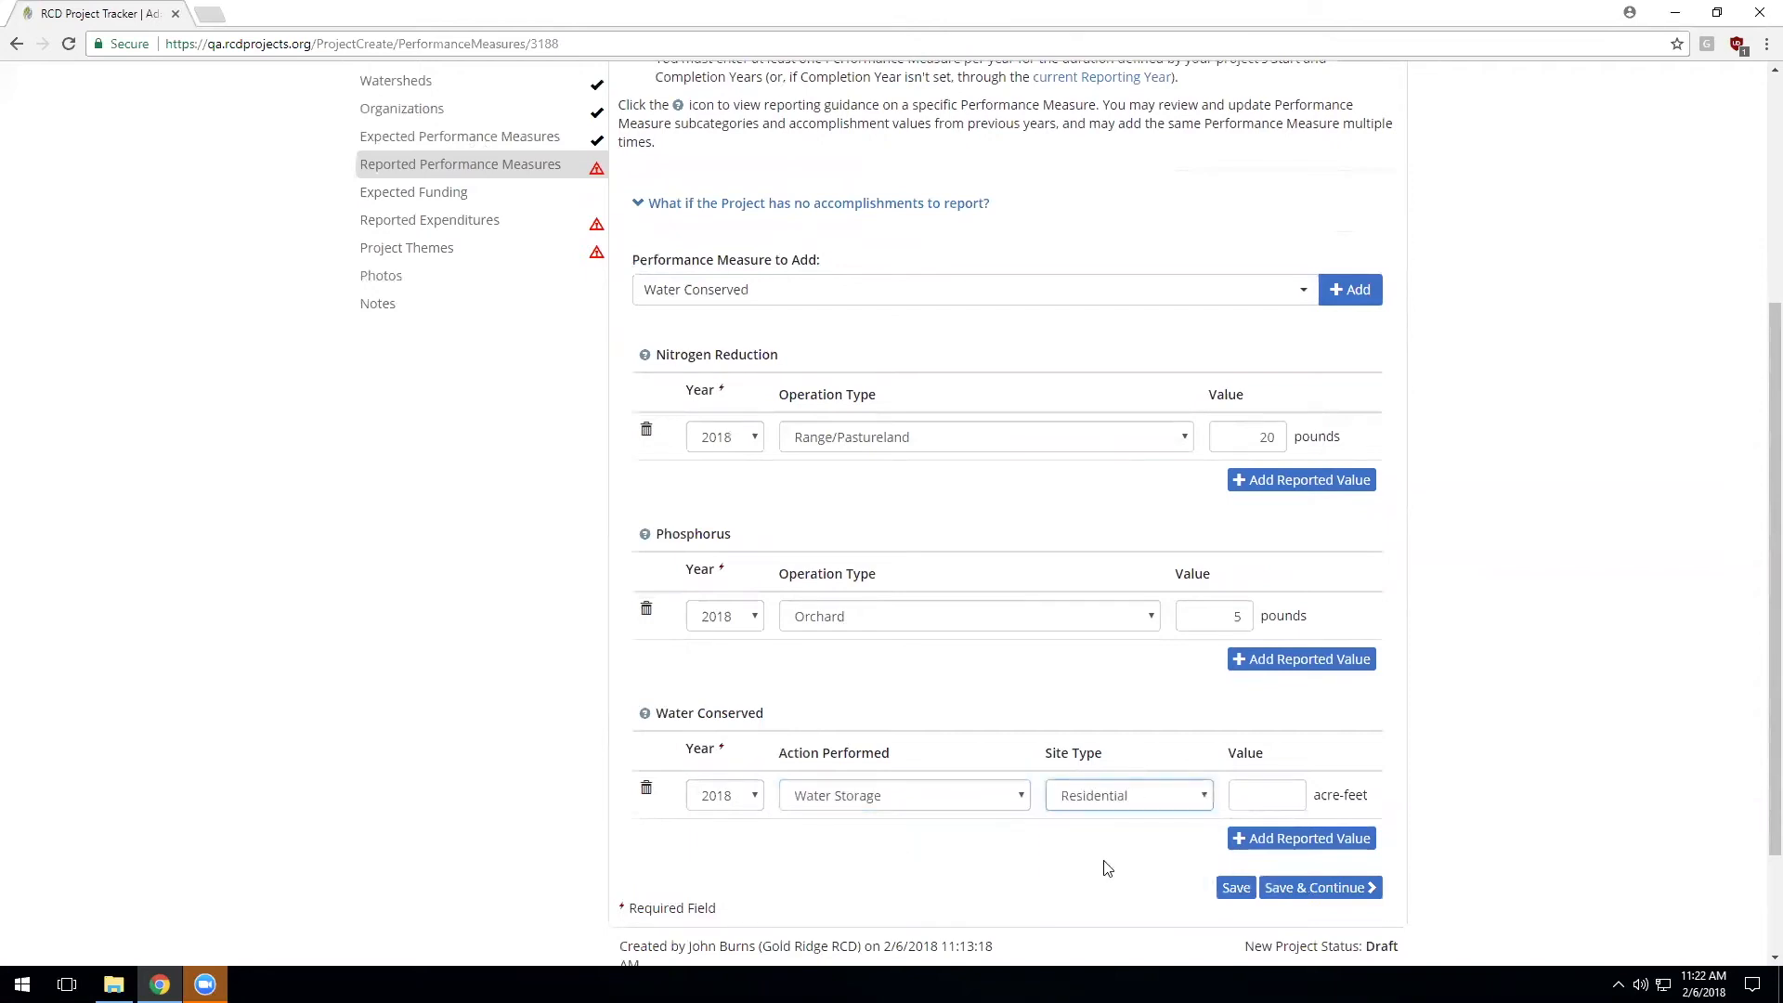
pyautogui.click(1261, 796)
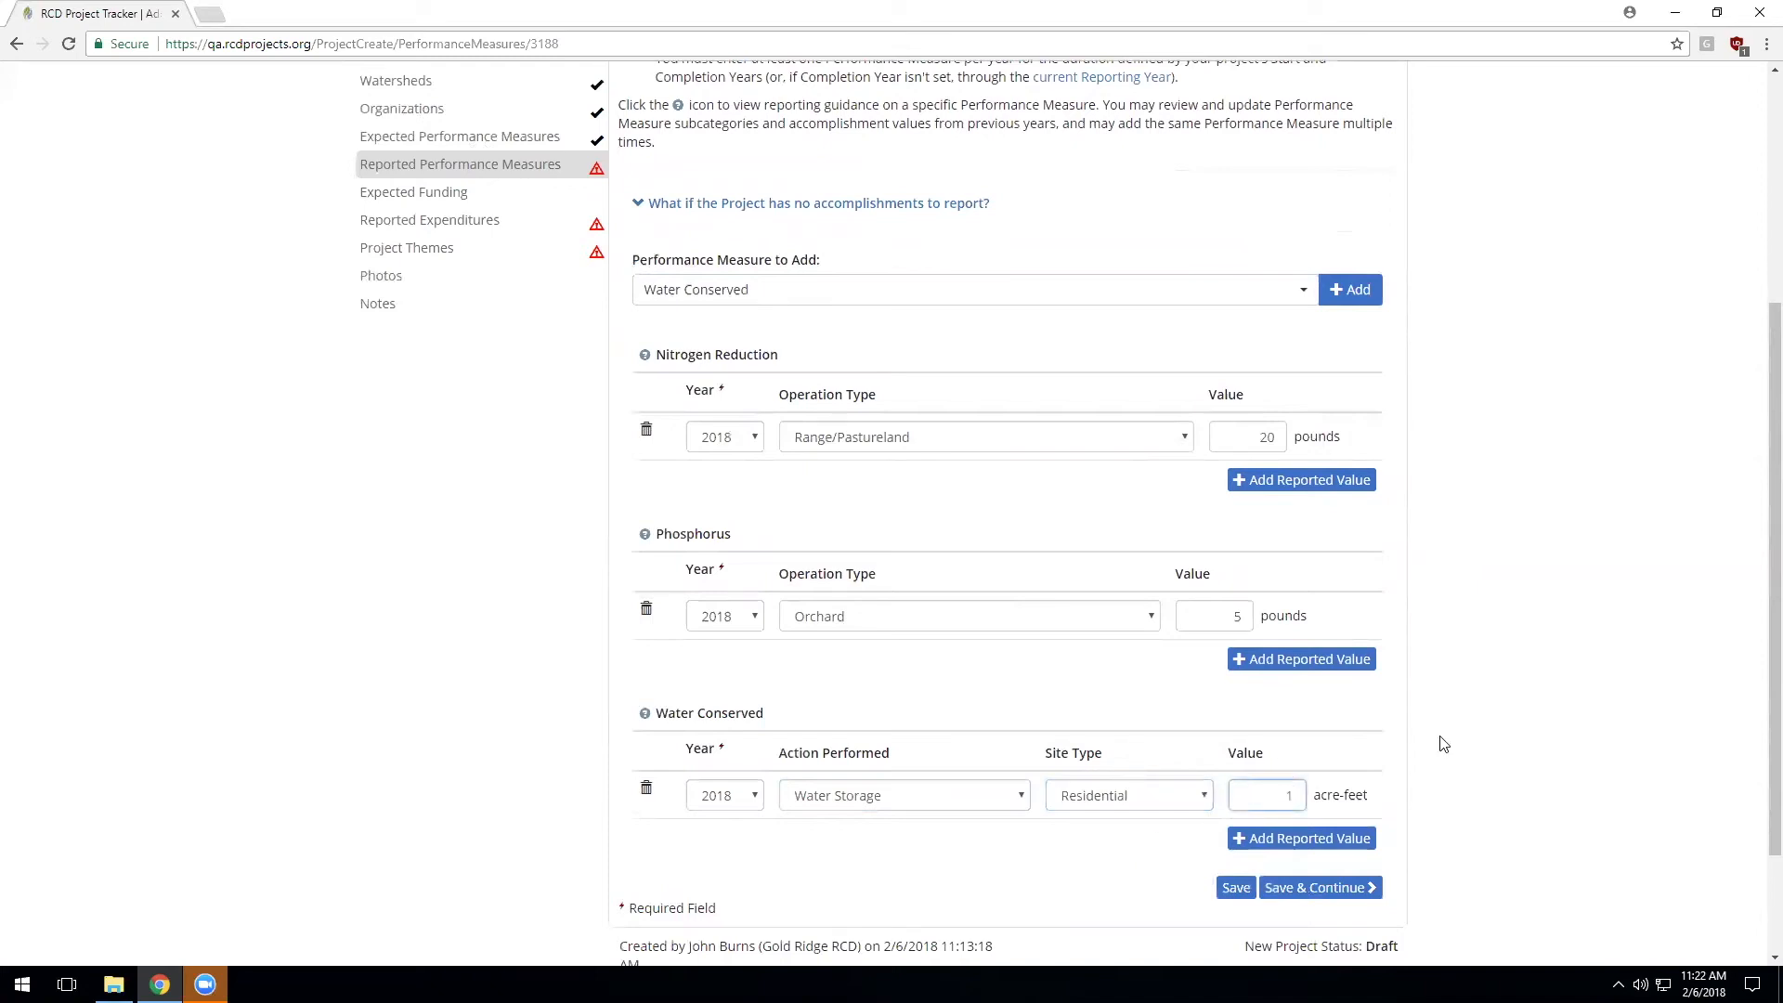
pyautogui.scroll(-1, 1384, 715)
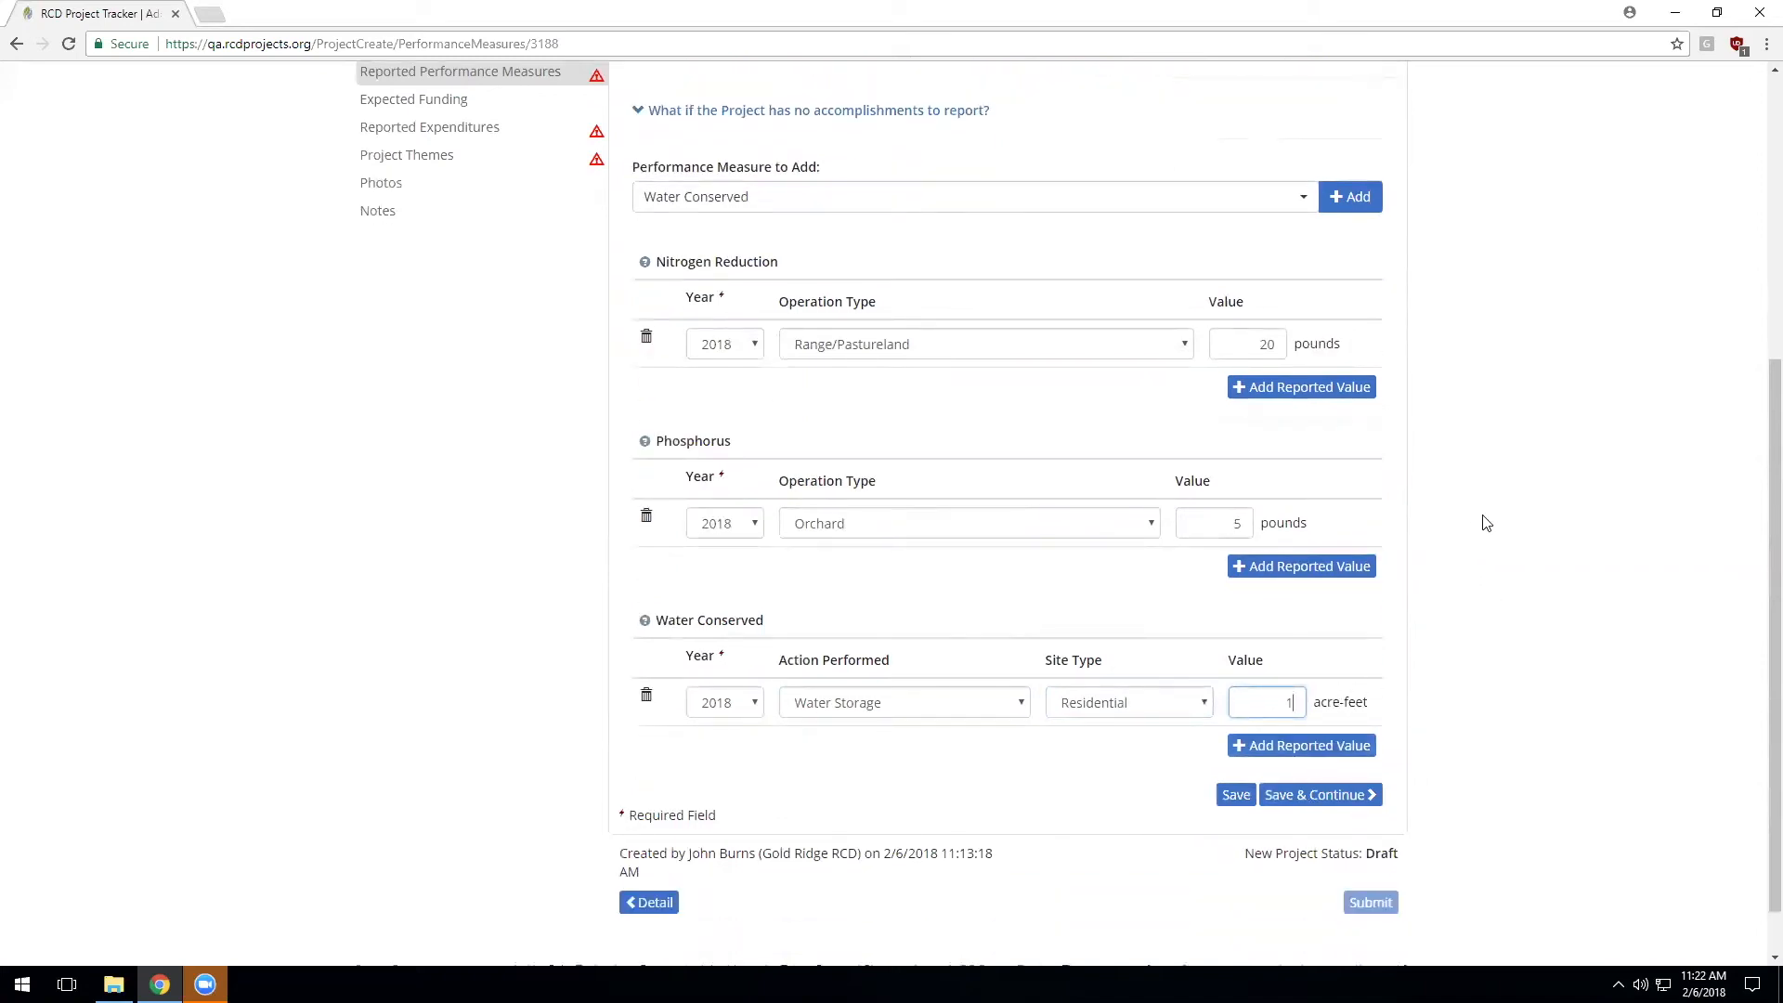
pyautogui.click(1292, 800)
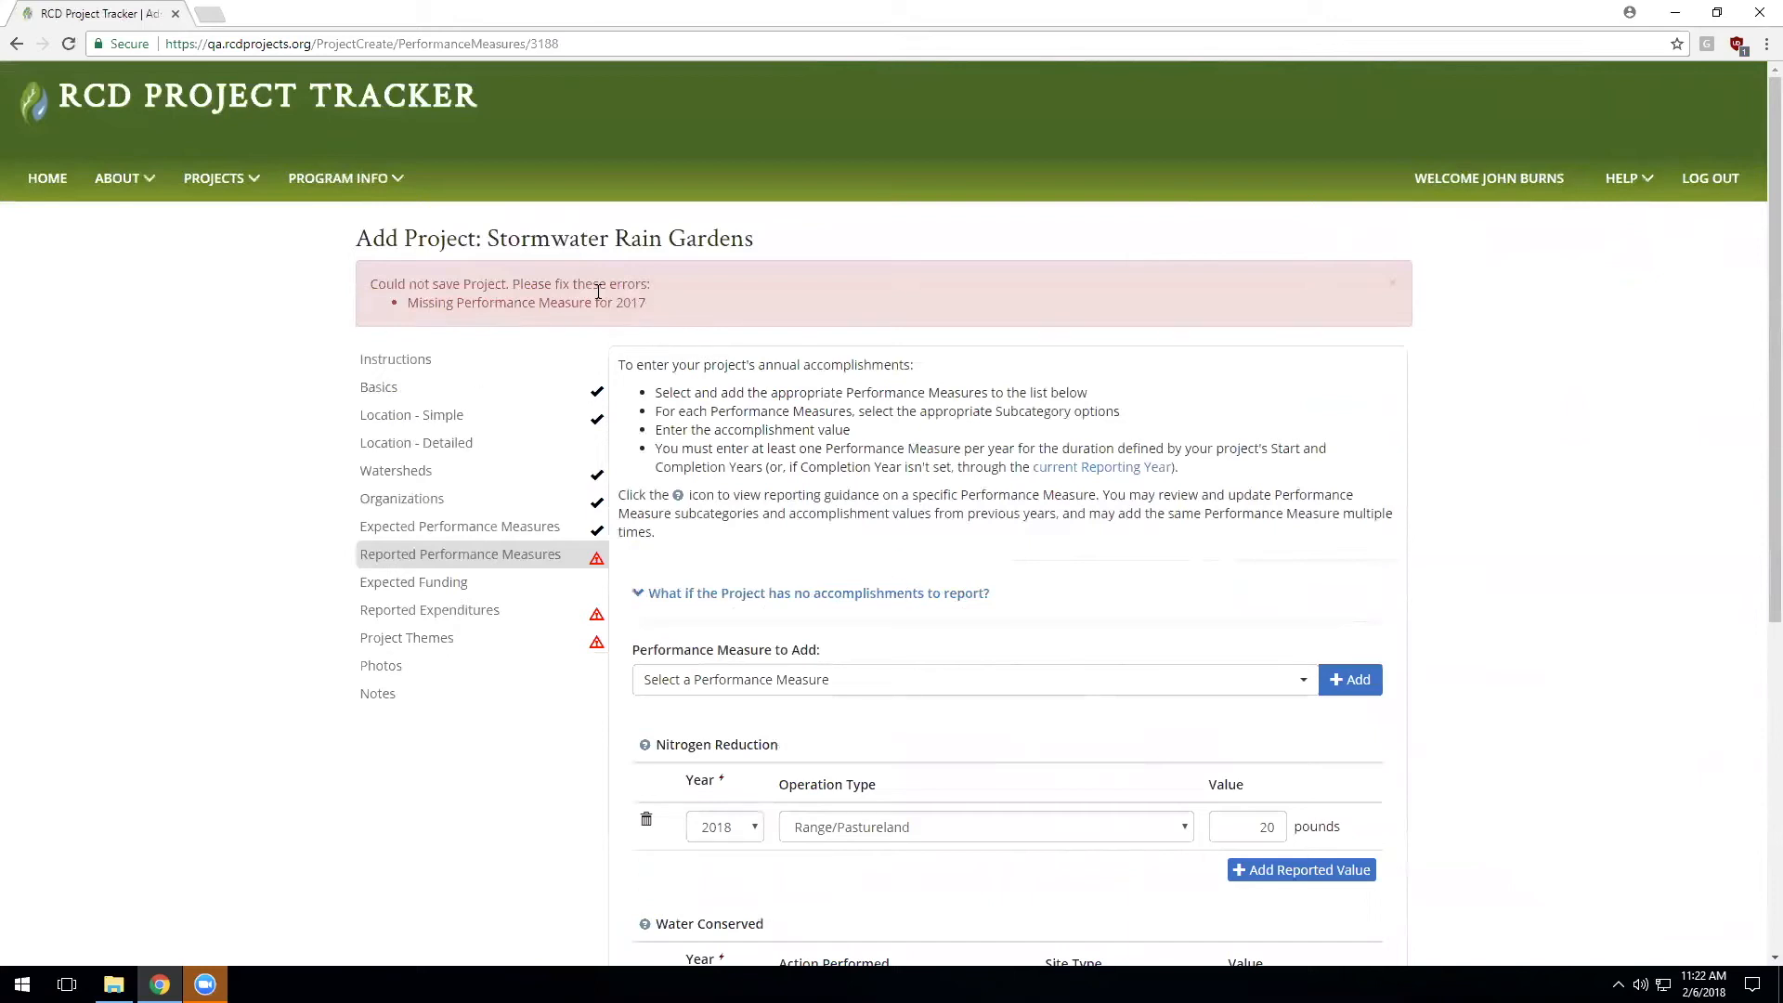
# Step: Mark 2017 as having no accomplishments, explain "The project was under construction in 2017 - No accomplishments to report.", and save and continue
pyautogui.scroll(-1, 711, 330)
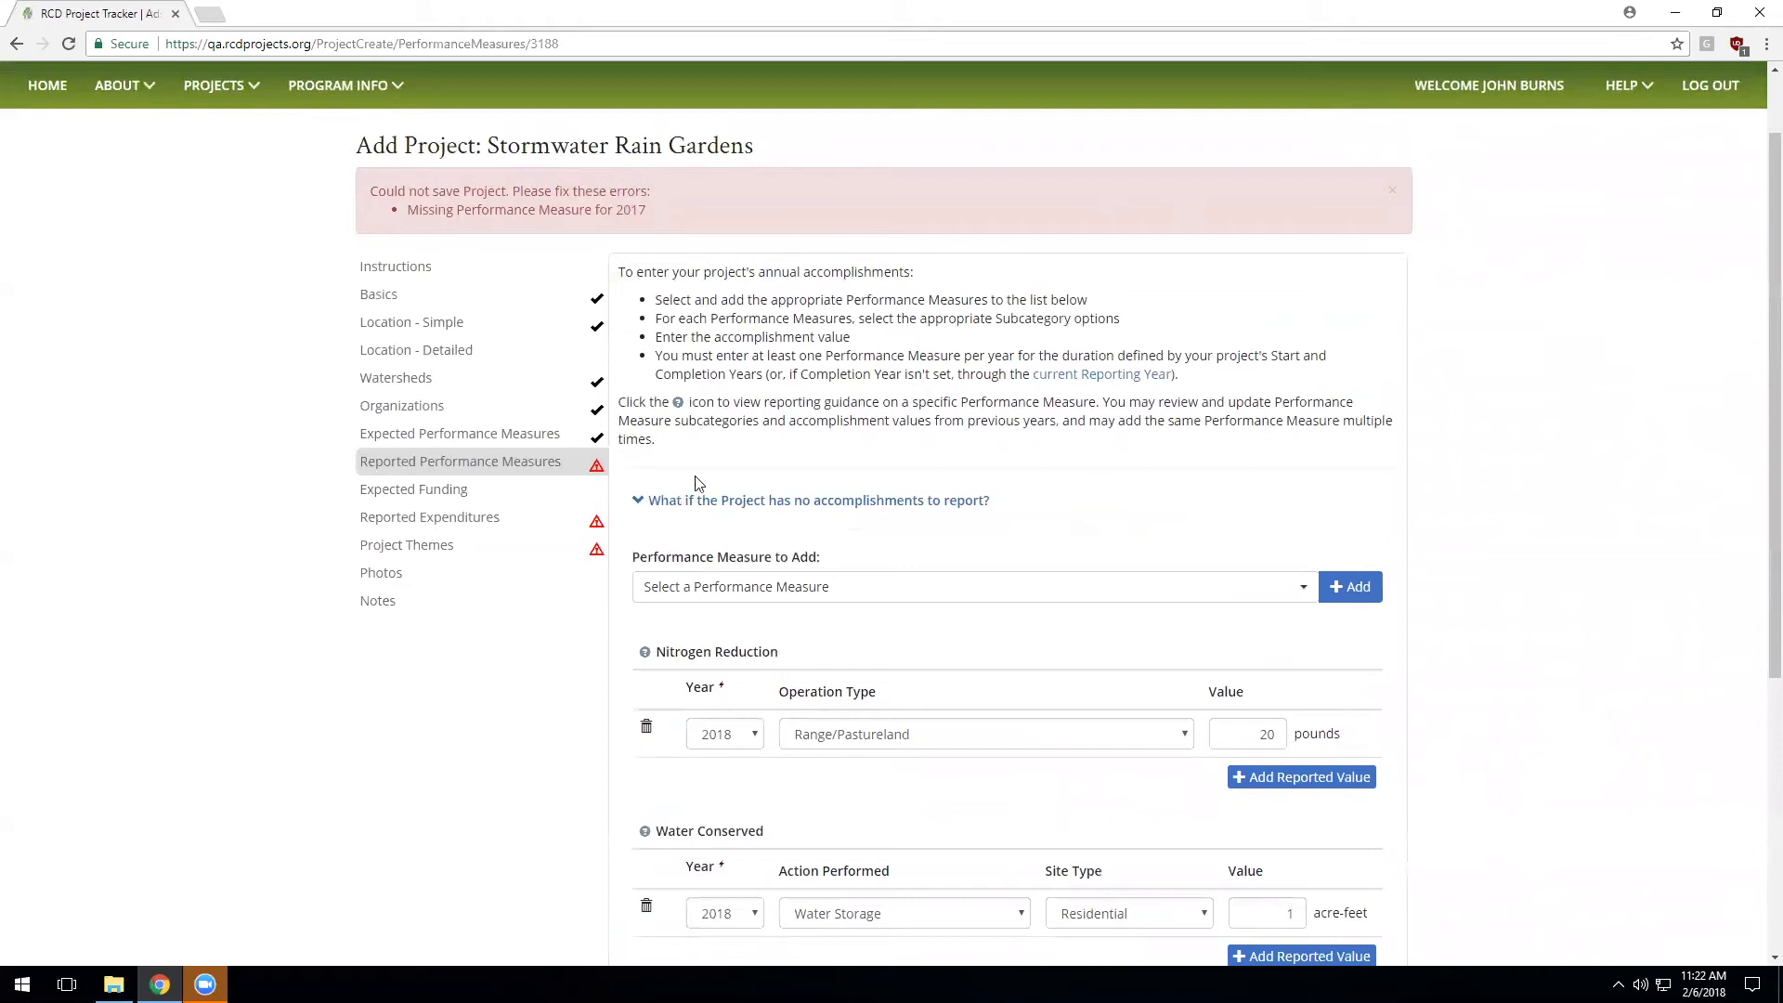
pyautogui.click(694, 503)
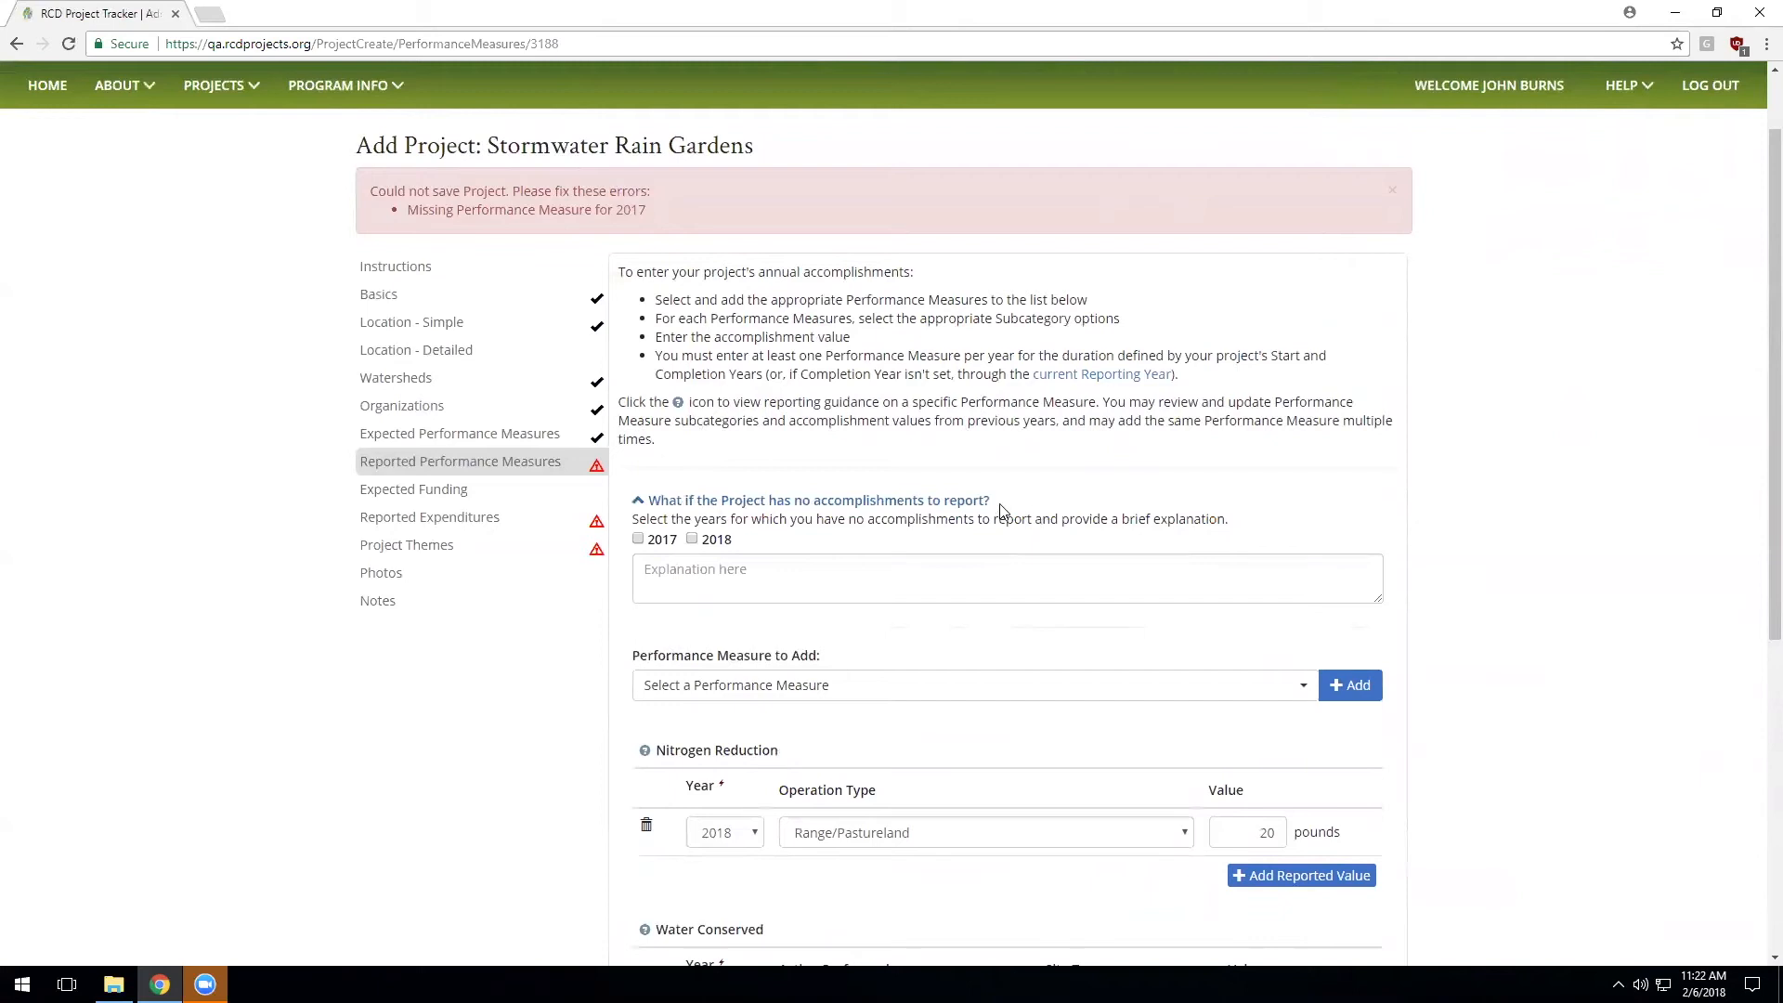
pyautogui.click(666, 546)
pyautogui.click(674, 599)
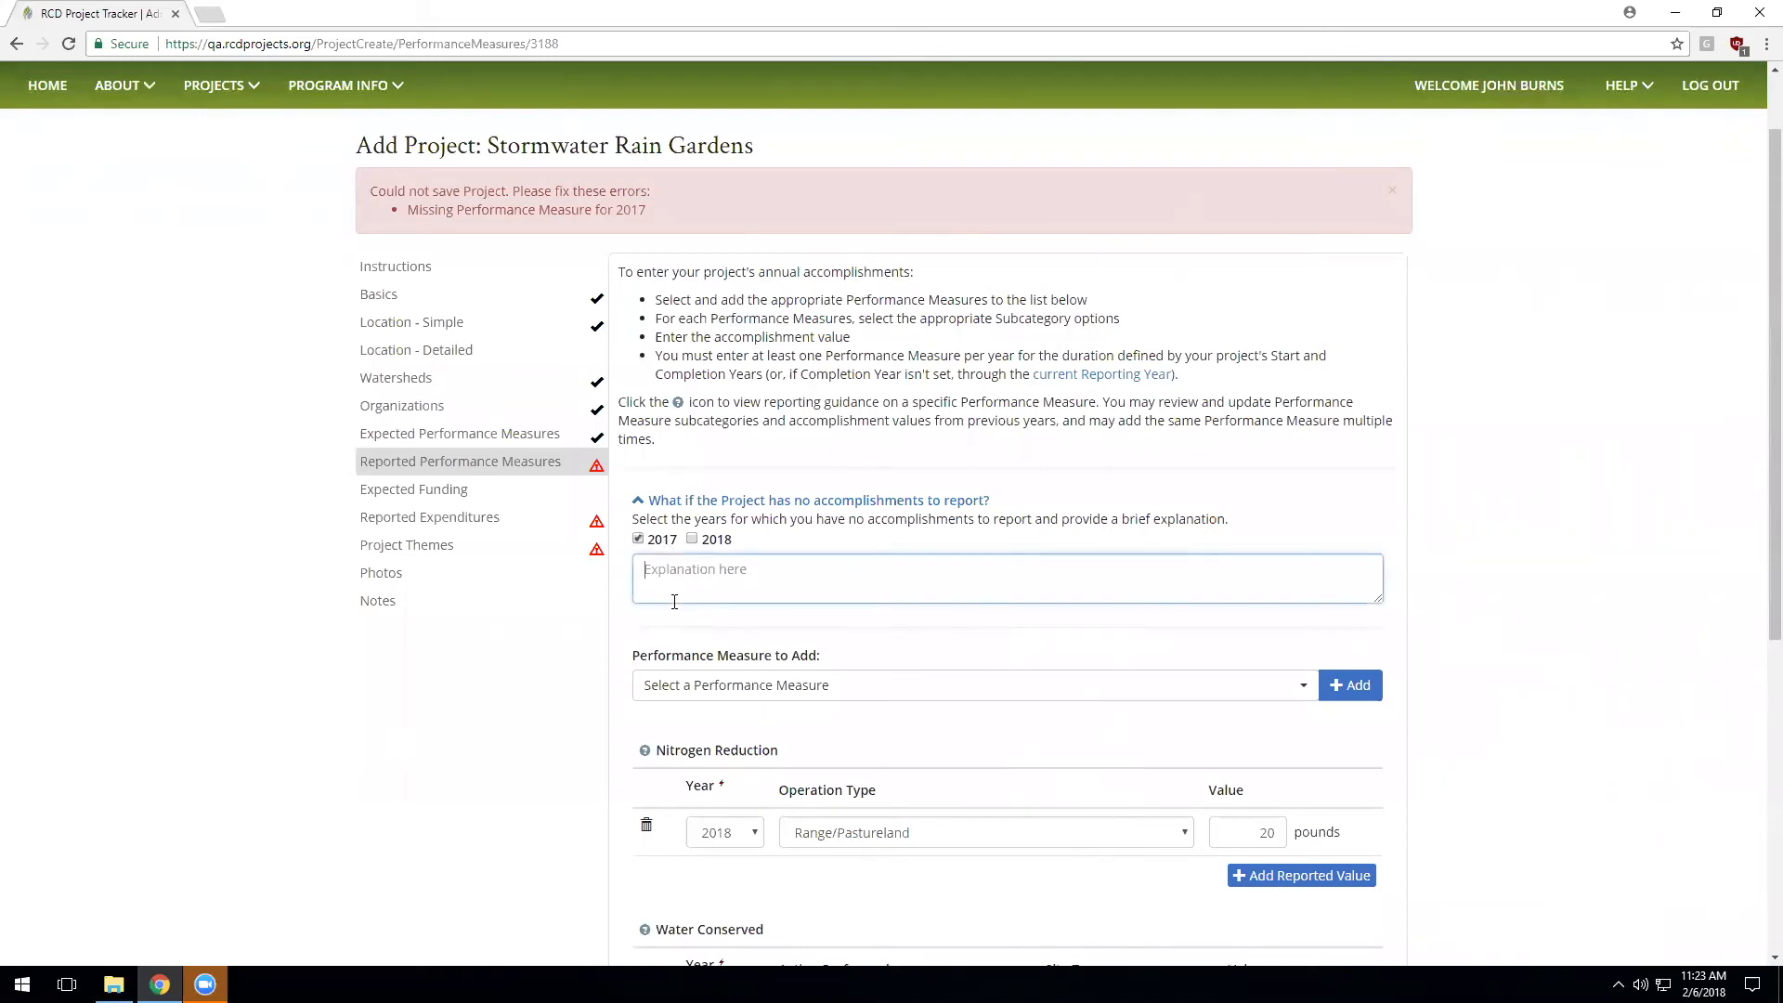
pyautogui.write('The project was under construction in 2017 - No accomplishments to report.')
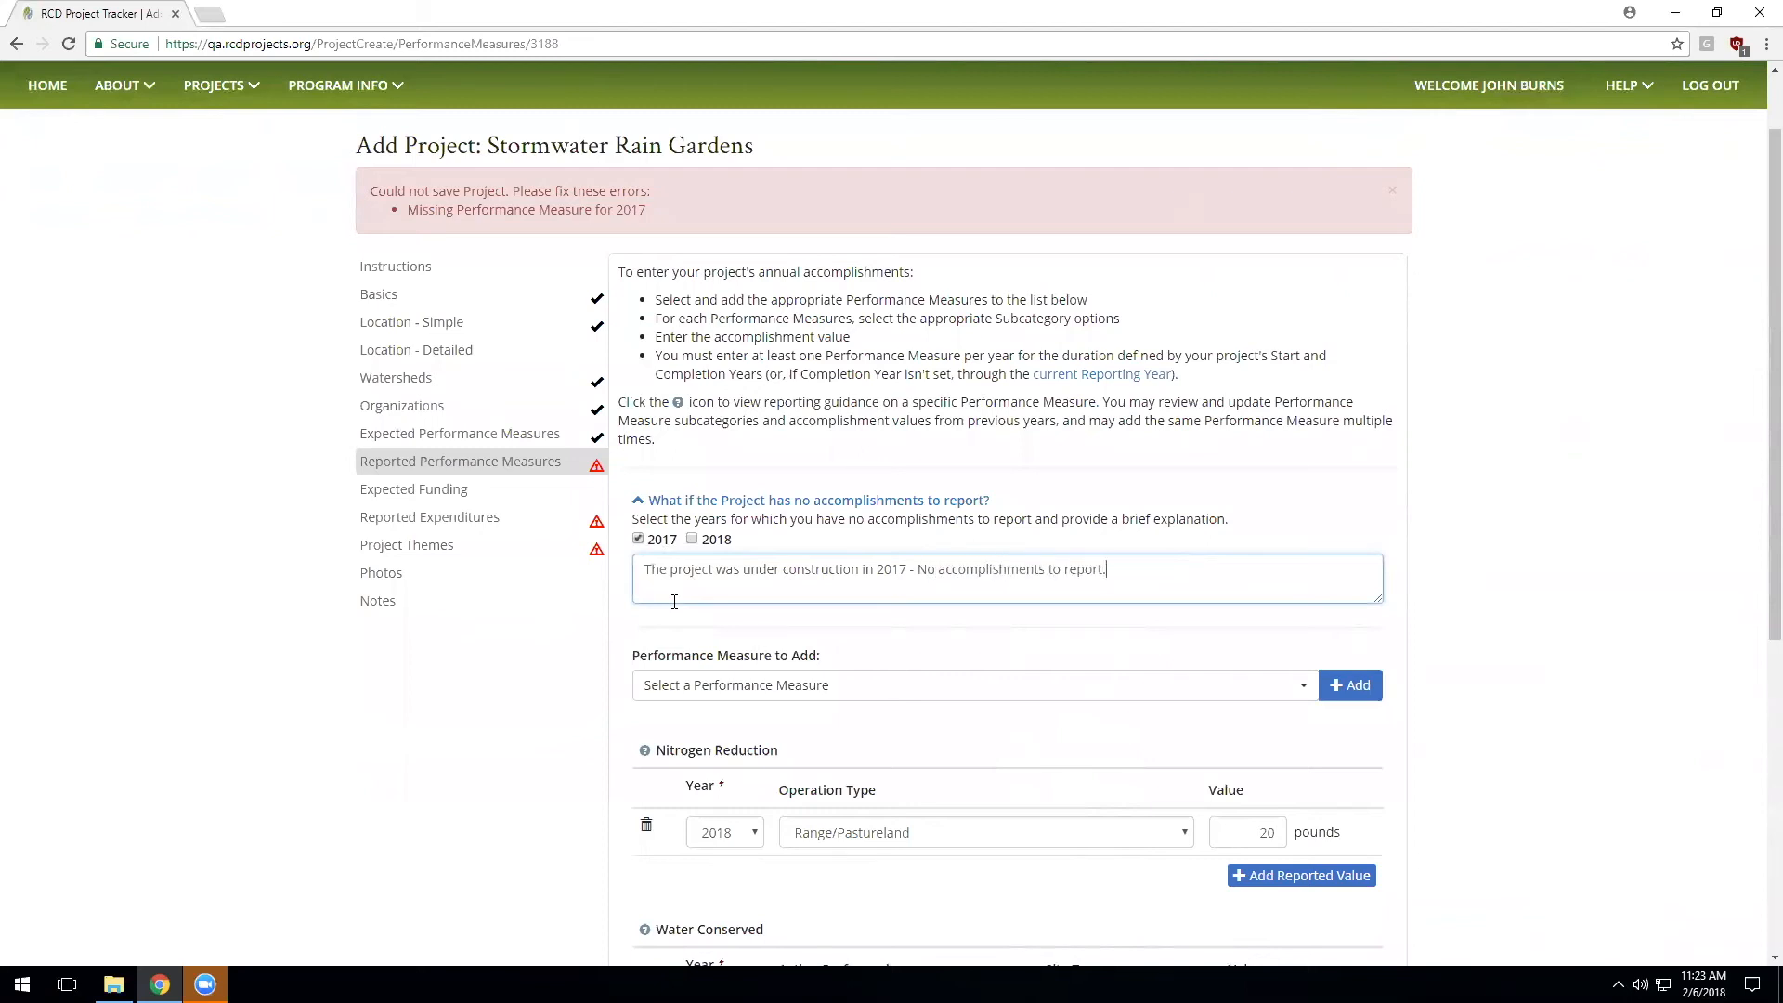
pyautogui.scroll(-1, 1545, 729)
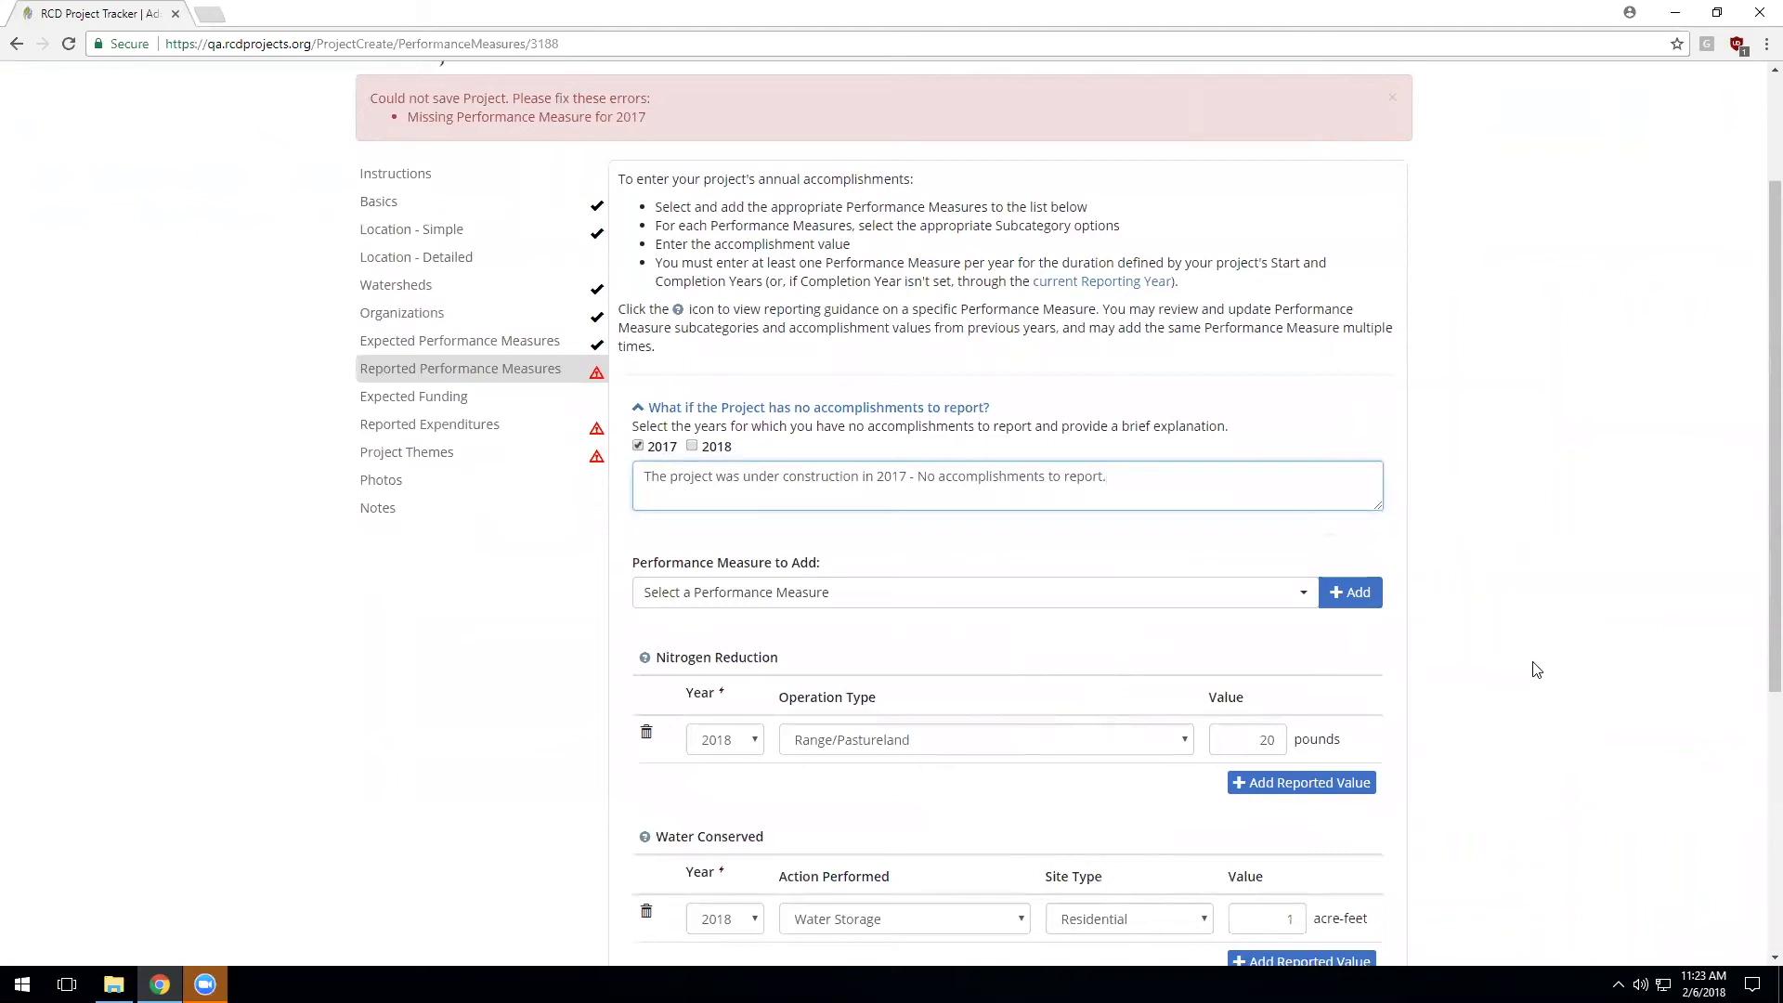
pyautogui.scroll(1, 1533, 670)
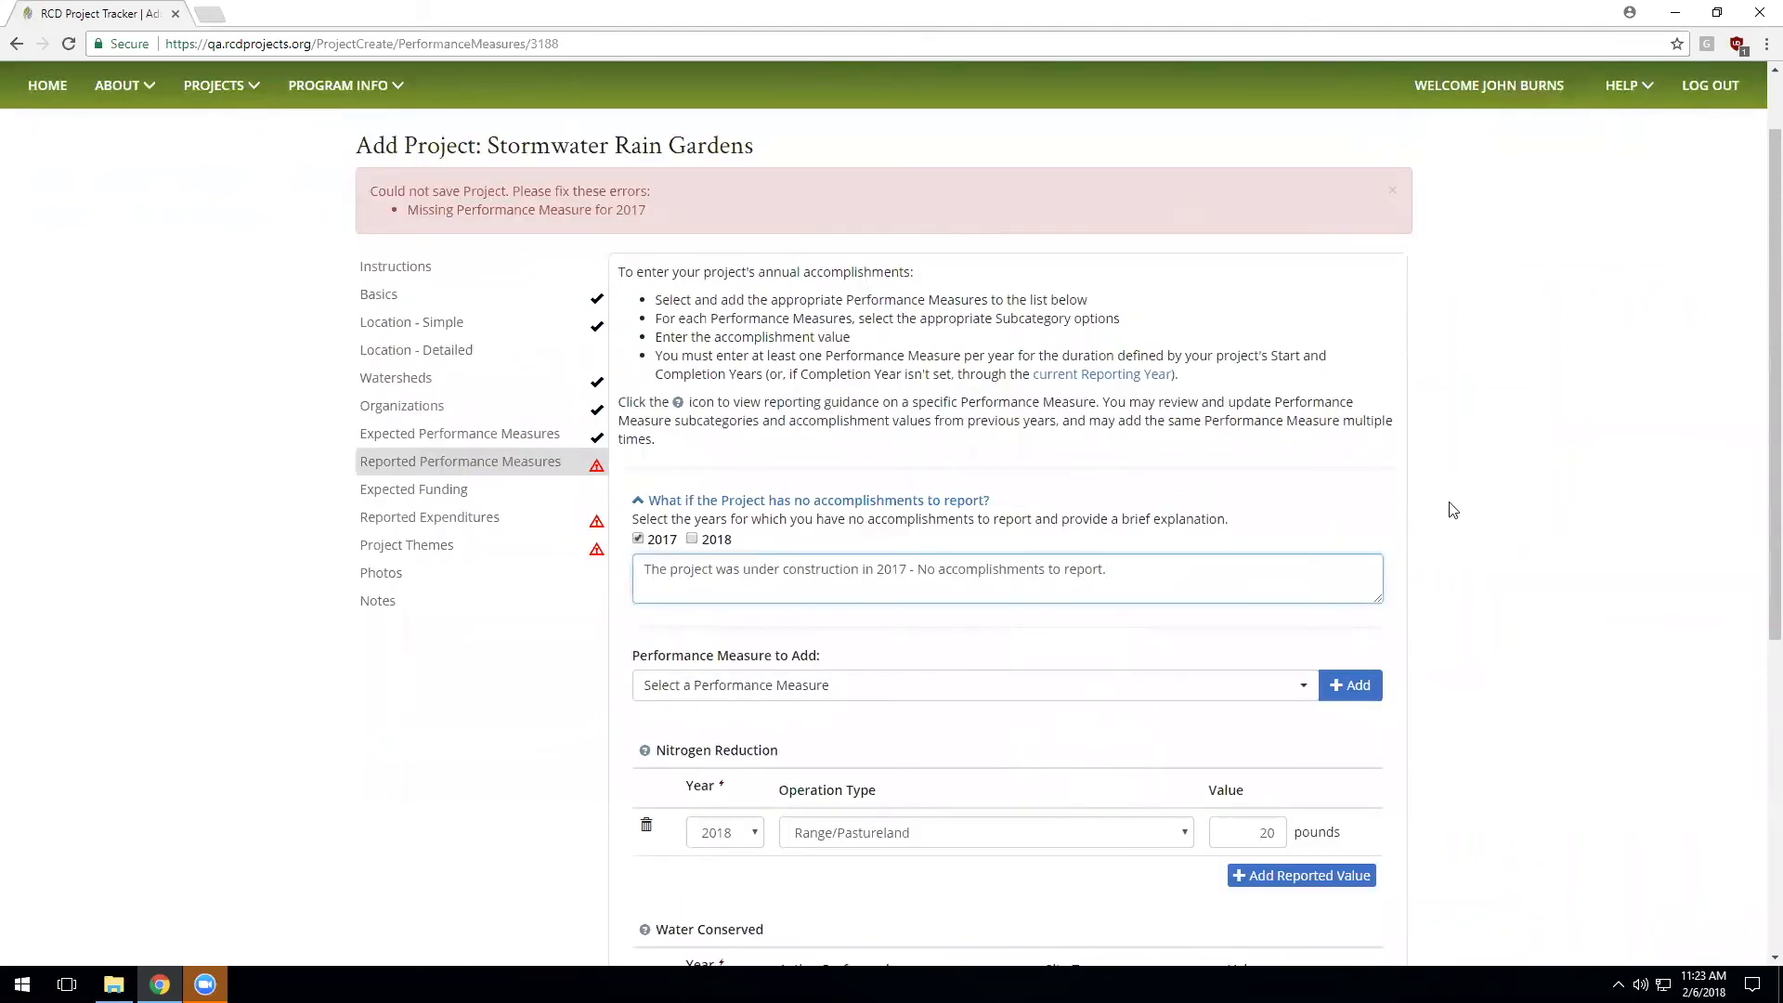
pyautogui.scroll(-2, 1532, 641)
pyautogui.scroll(-4, 1452, 677)
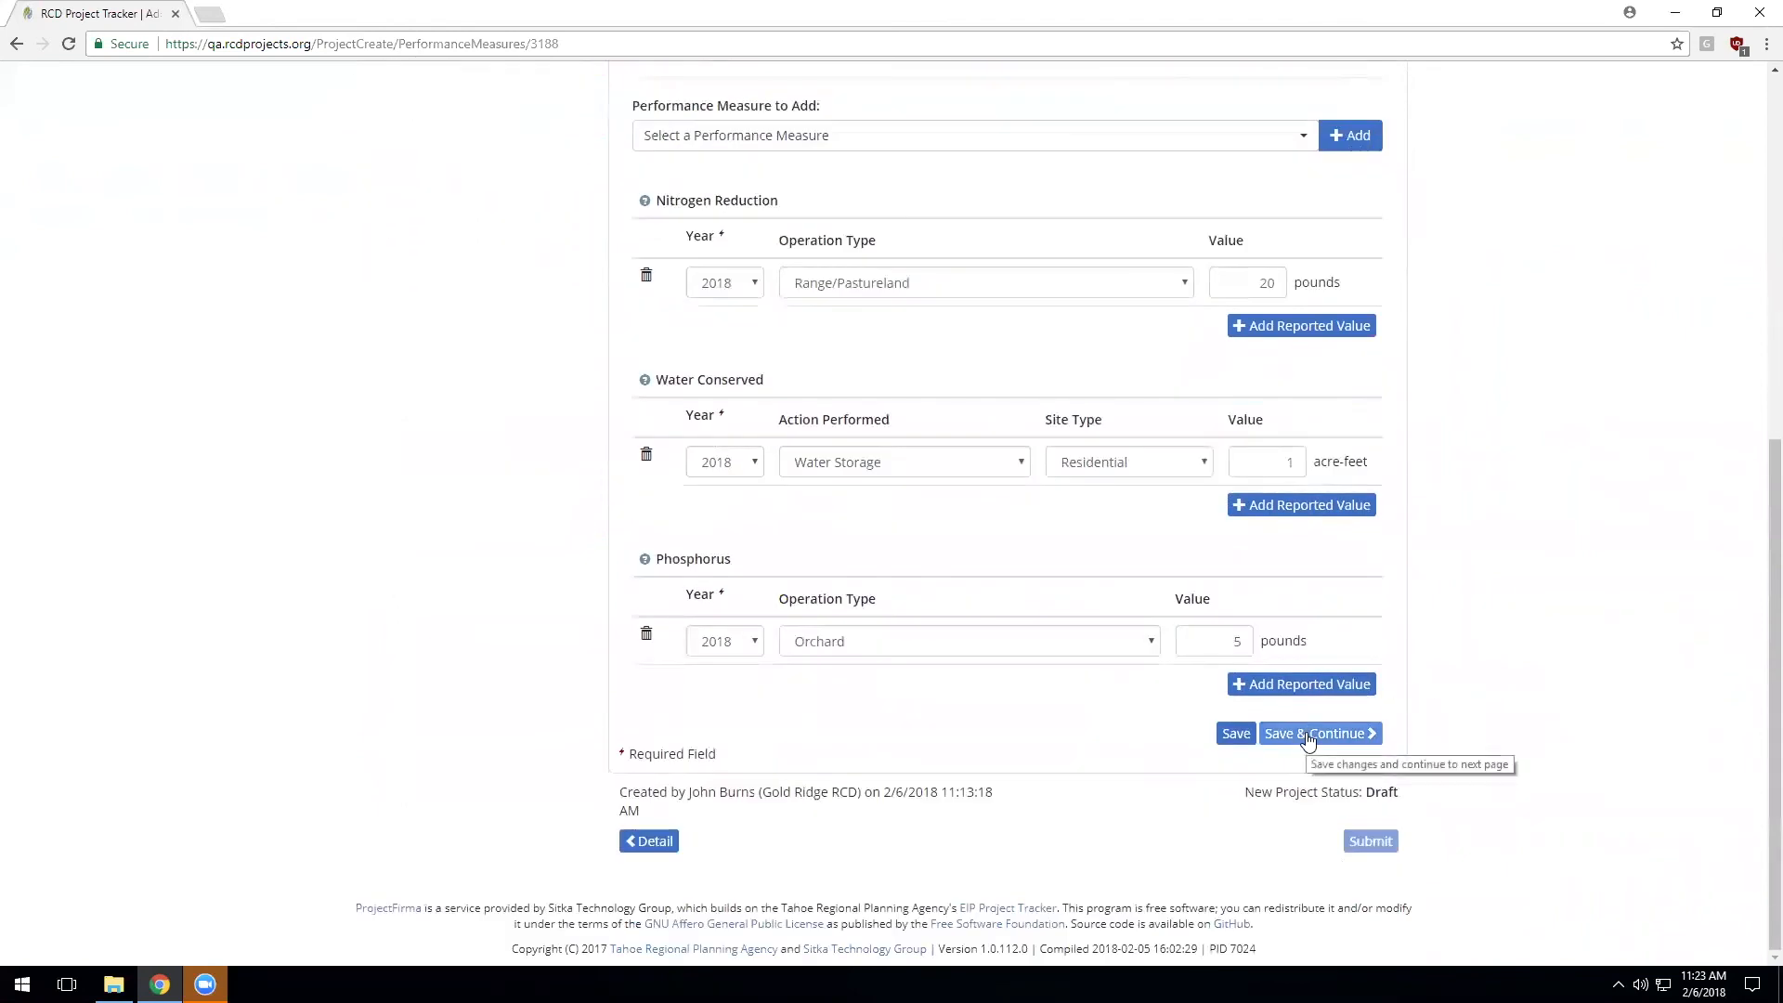
pyautogui.click(1307, 734)
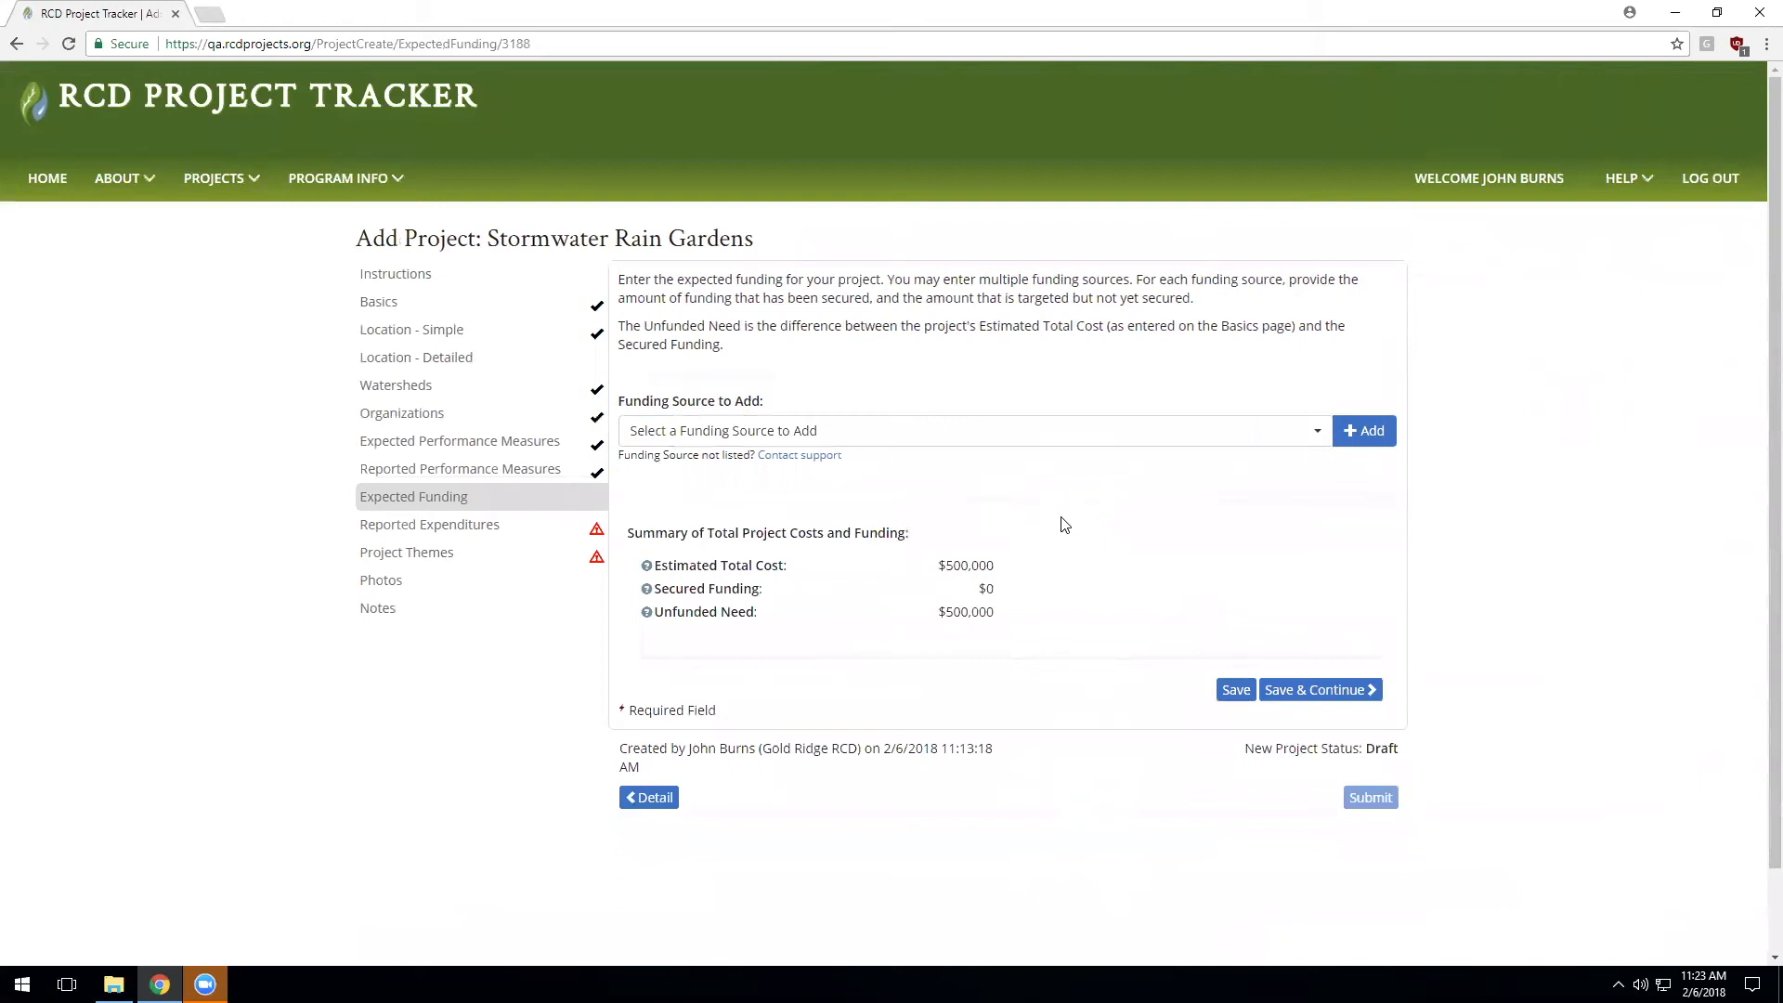
# Step: Check the available expected funding sources, add none, and save and continue to Reported Expenditures
pyautogui.click(917, 433)
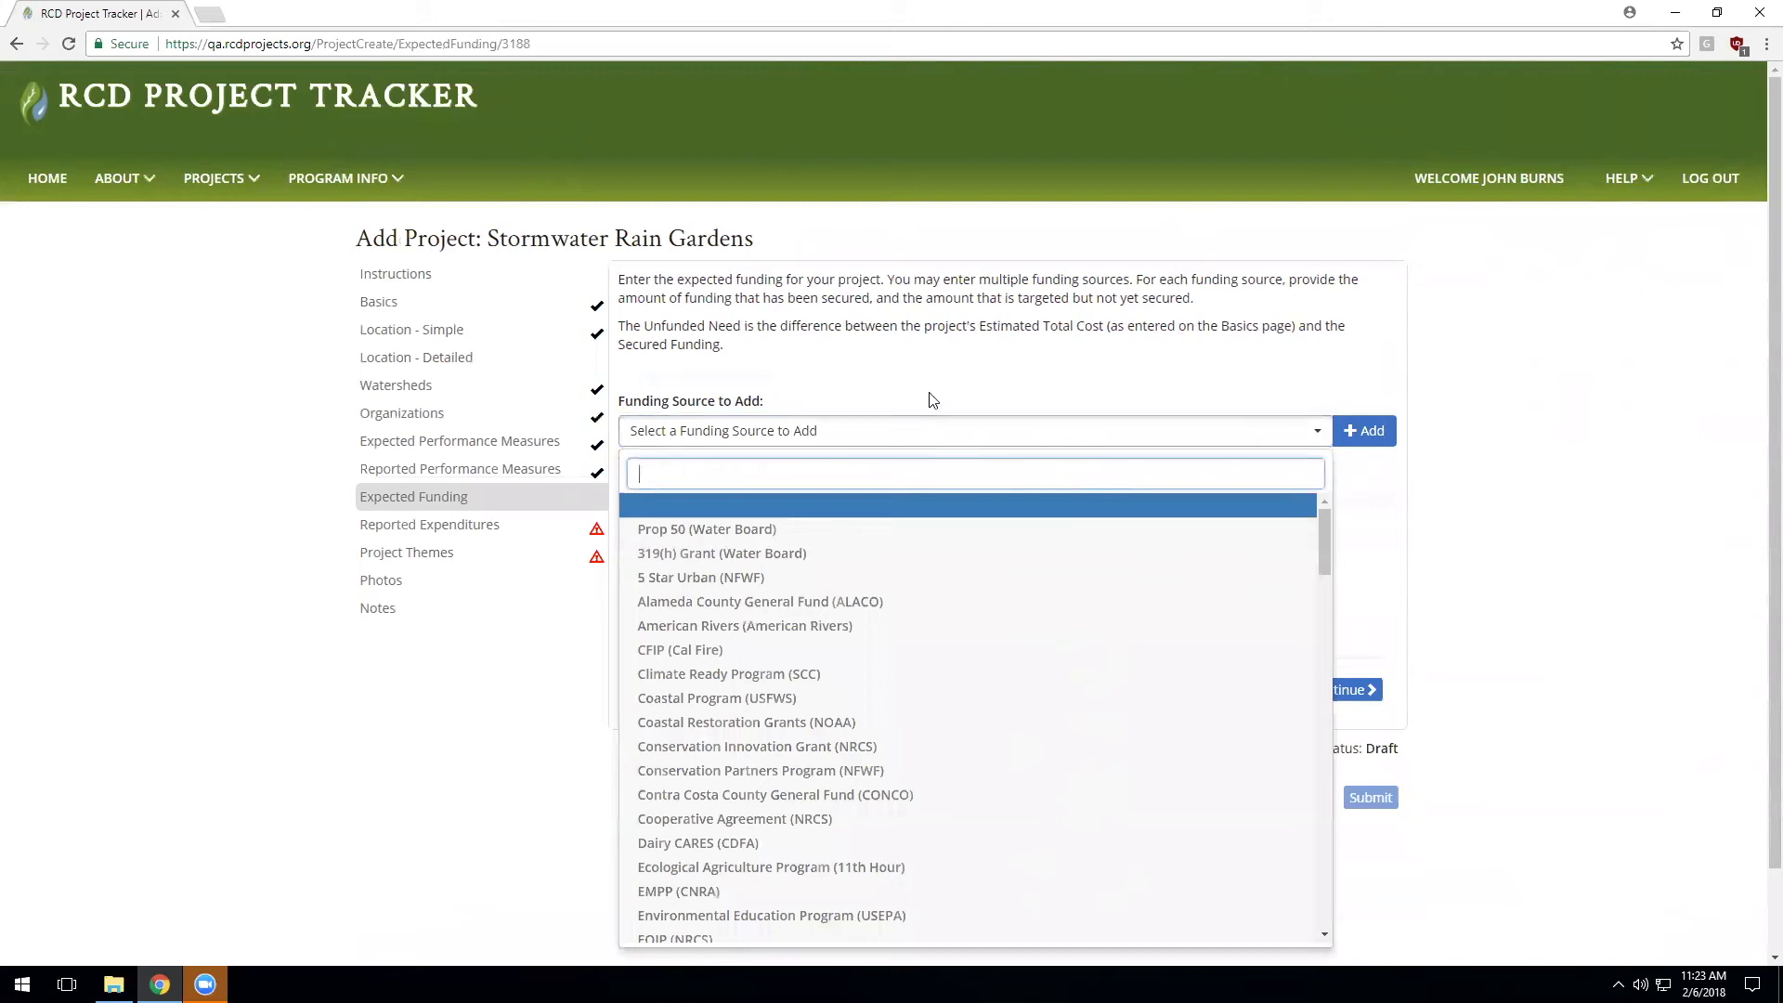
pyautogui.click(933, 400)
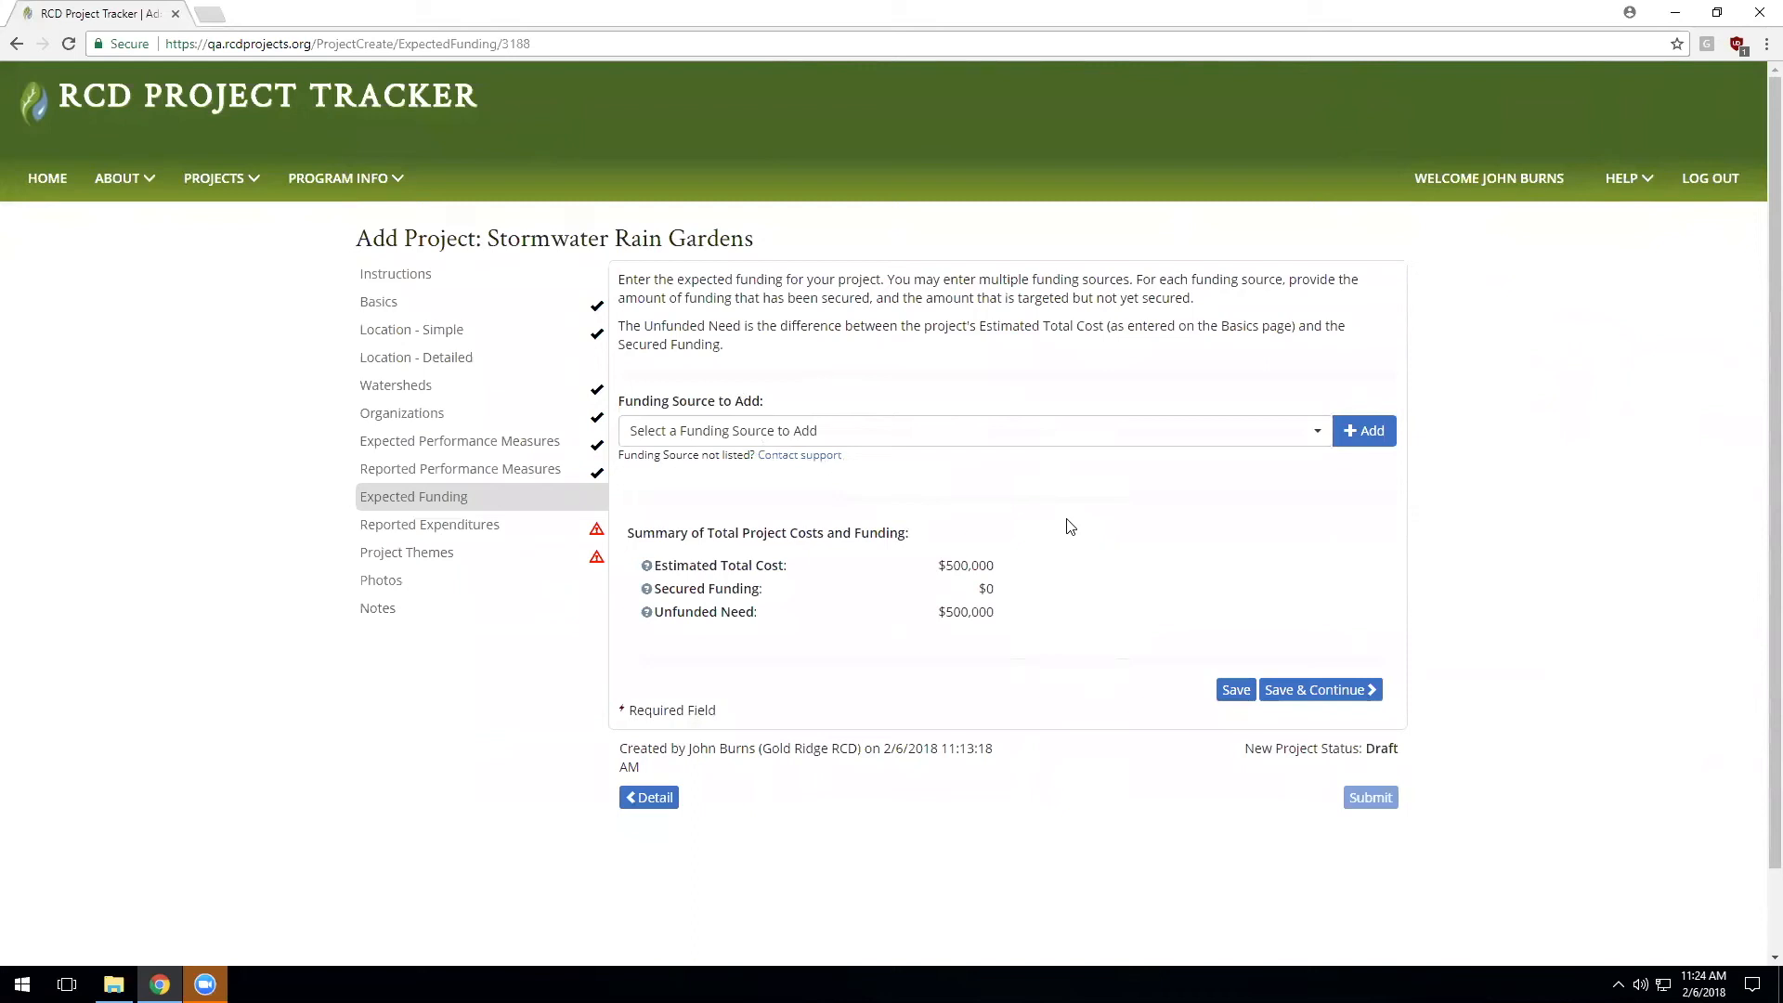
pyautogui.click(1305, 689)
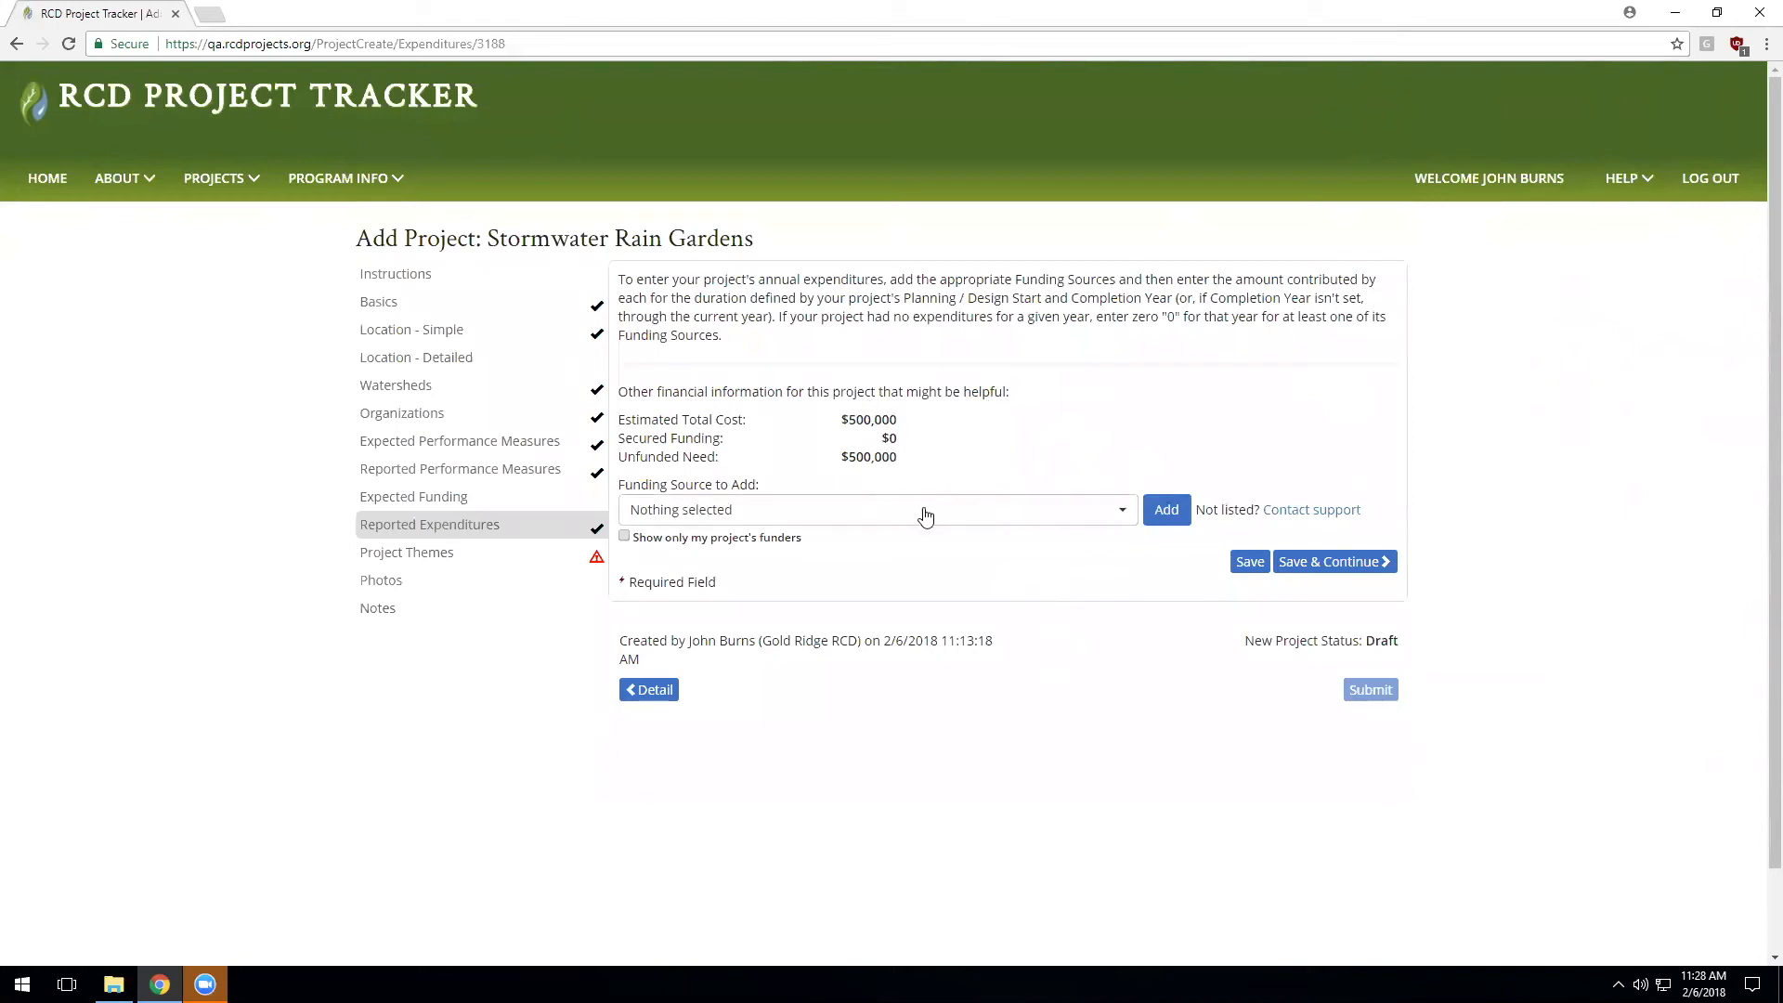
# Step: Add Prop 50 (Water Board) as a funding source for the reported expenditures
pyautogui.click(890, 516)
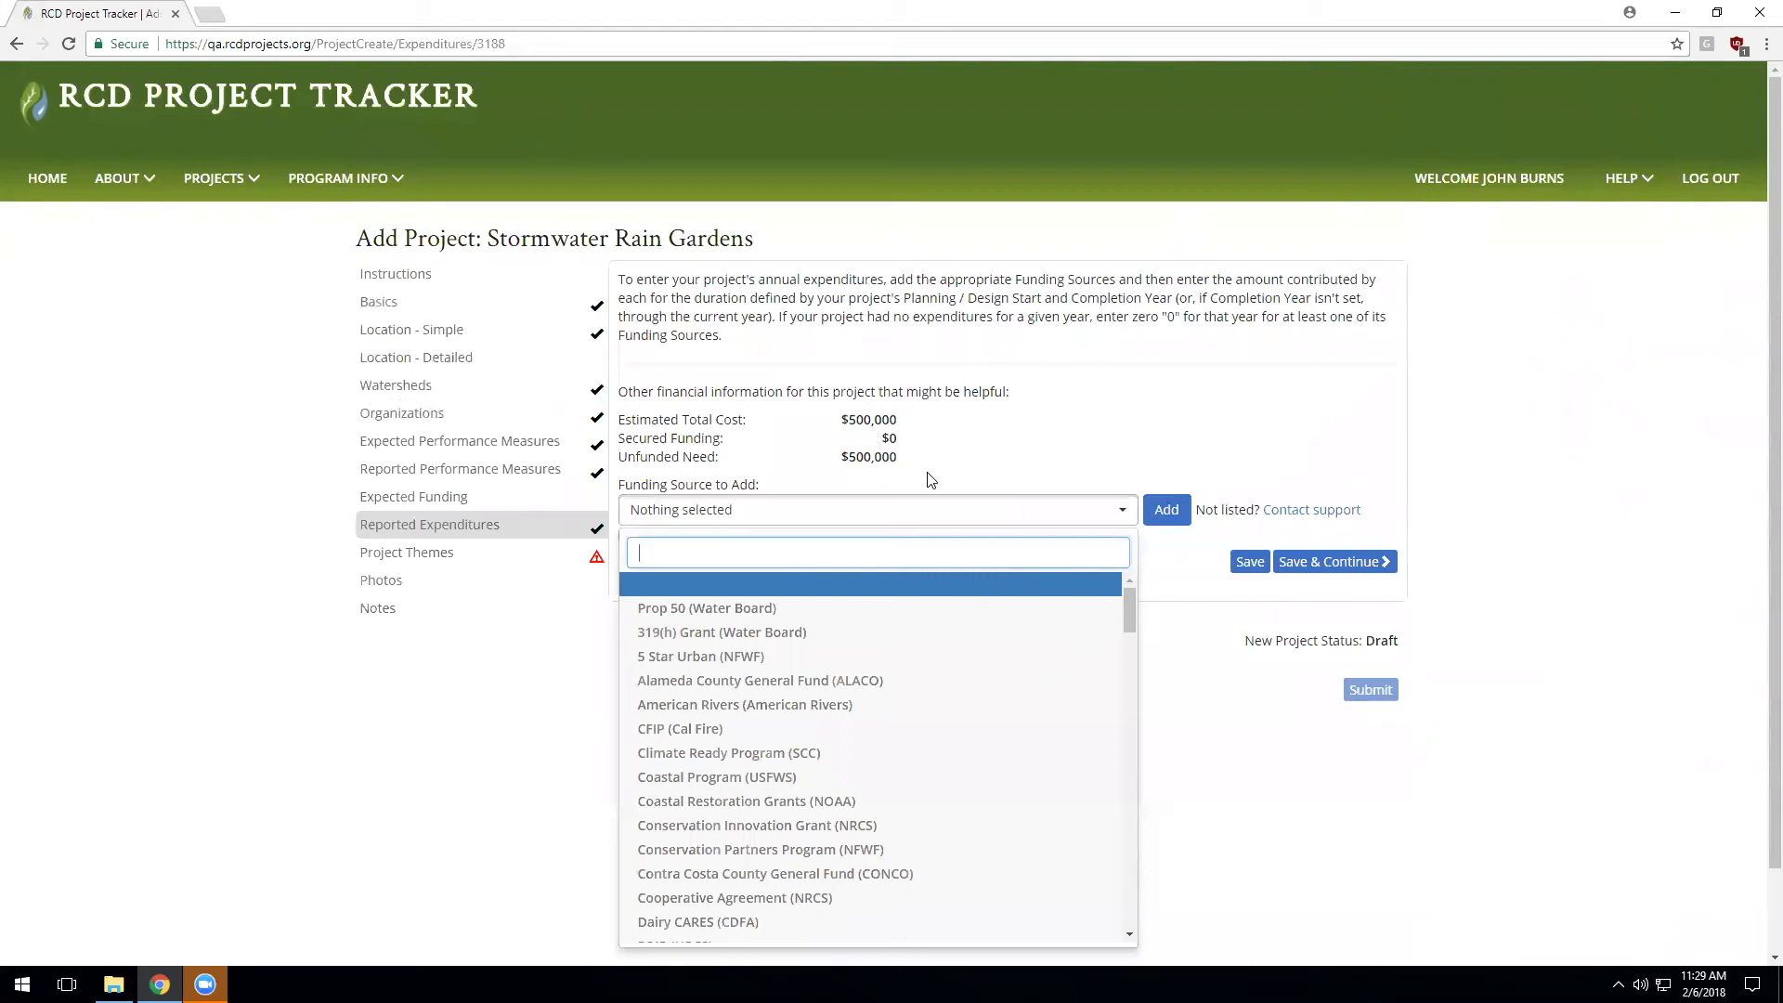
pyautogui.click(746, 608)
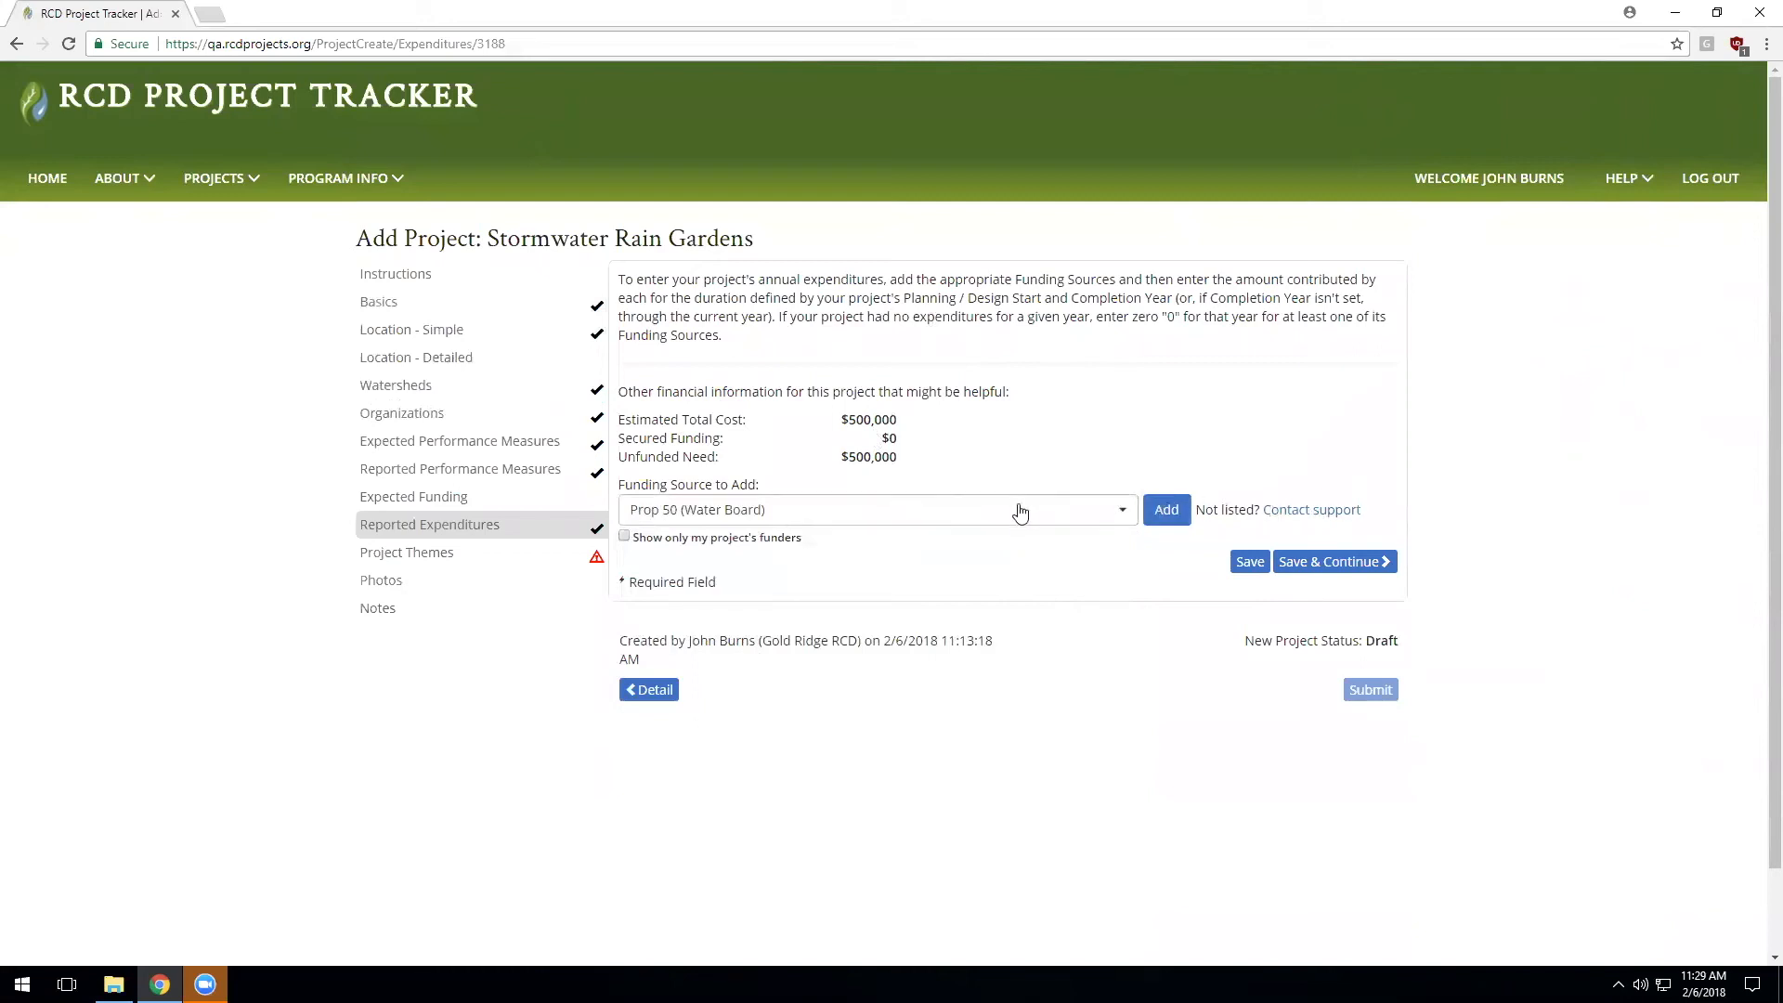
pyautogui.click(1170, 513)
# Step: Enter the Prop 50 expenditures as $100,000 for 2016, $50,000 for 2017 and $50,000 for 2018
pyautogui.click(834, 635)
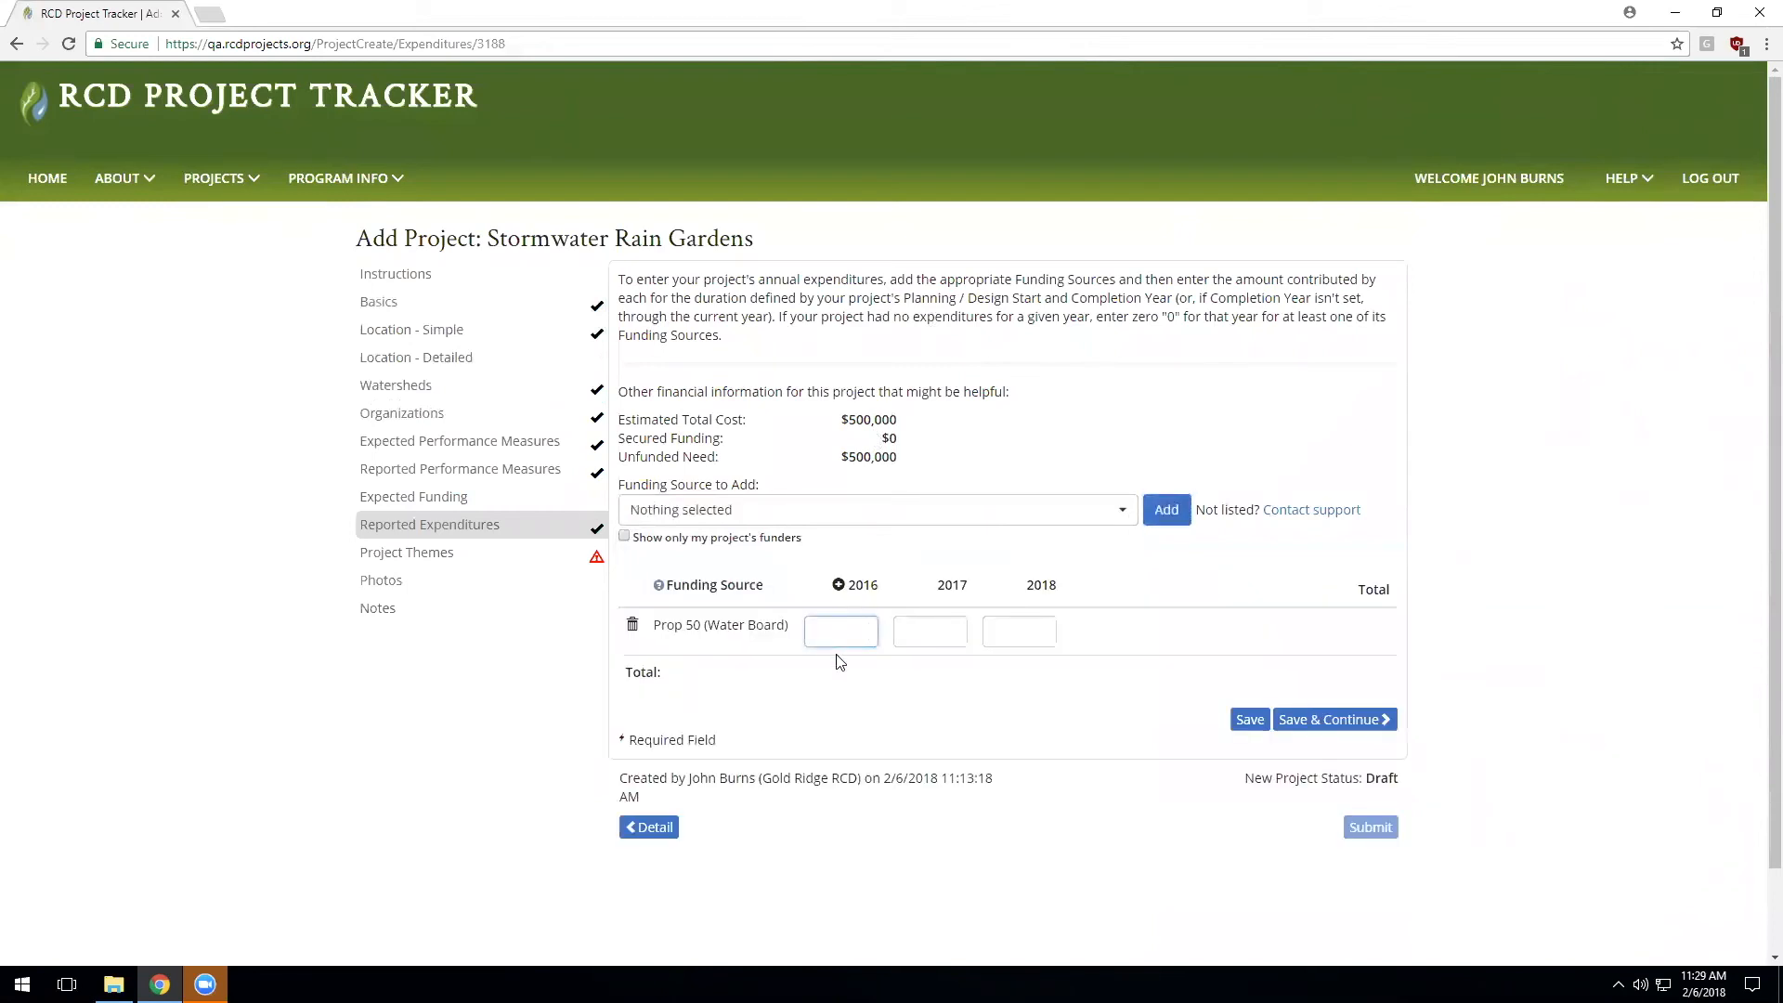
pyautogui.write('100000')
pyautogui.press('Tab')
pyautogui.write('50000')
pyautogui.click(1011, 642)
pyautogui.write('50,000')
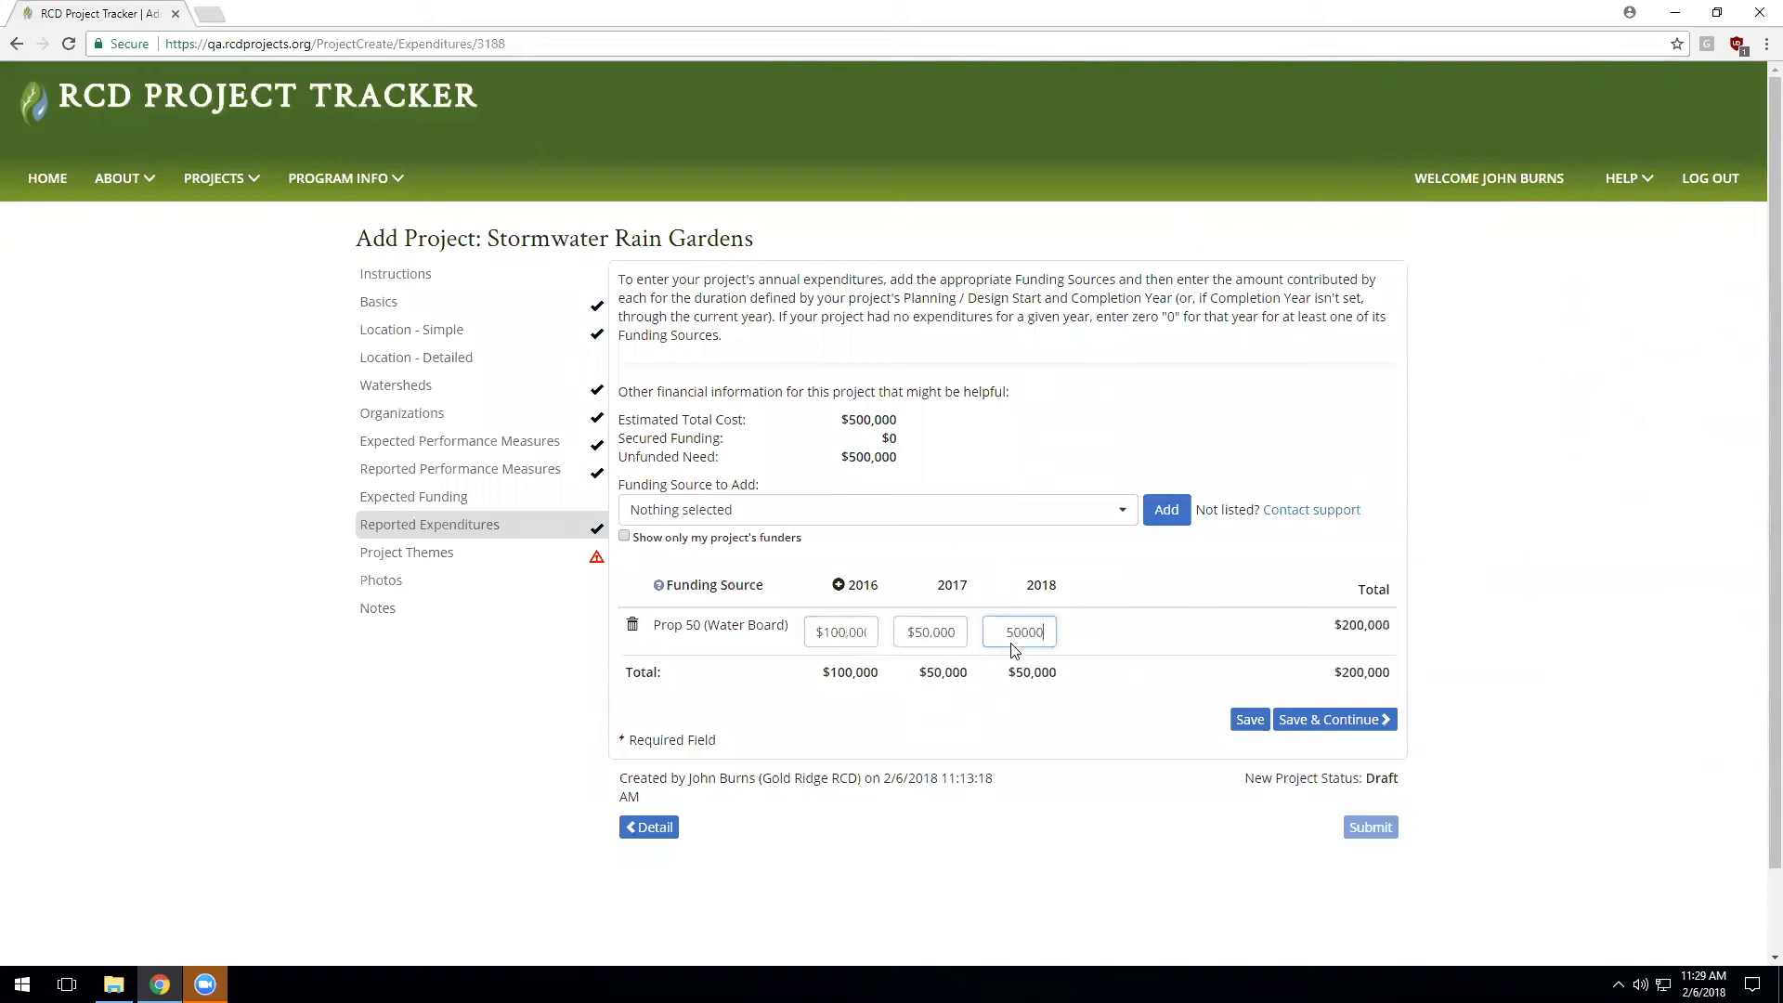
pyautogui.click(941, 635)
# Step: Add General Fund (Napa County RCD) as a second funding source for the reported expenditures
pyautogui.click(940, 516)
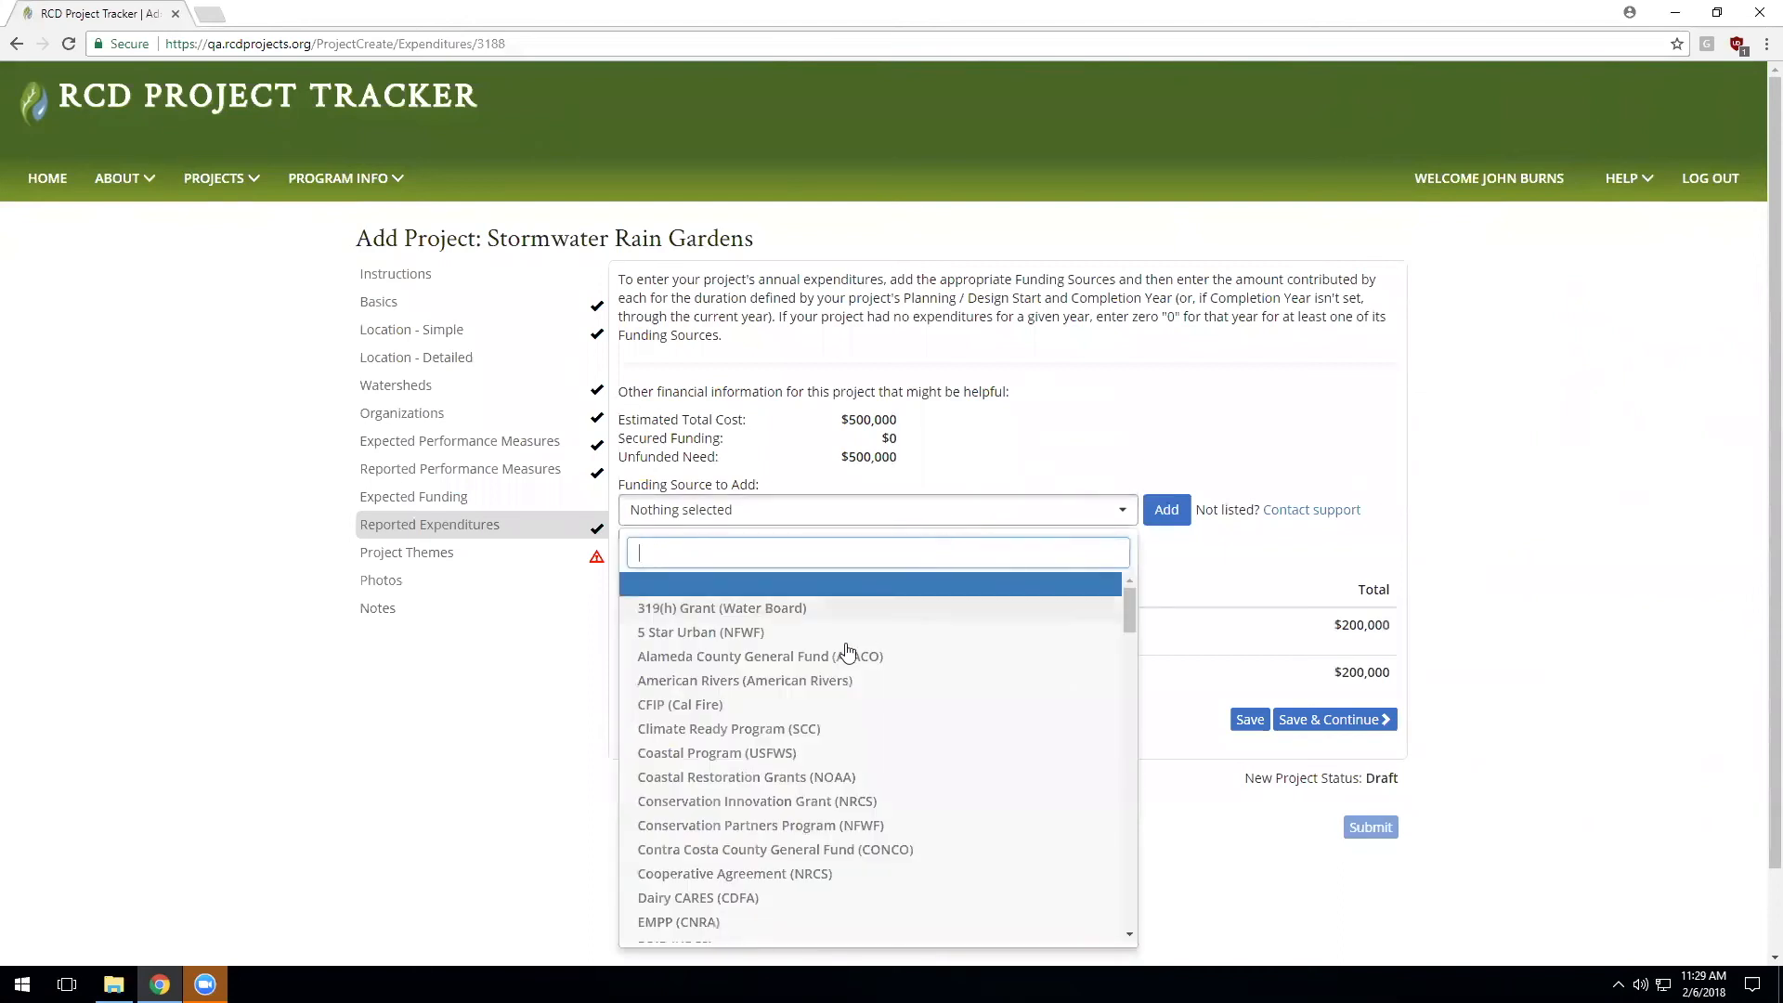
pyautogui.scroll(-2, 831, 771)
pyautogui.scroll(-3, 826, 783)
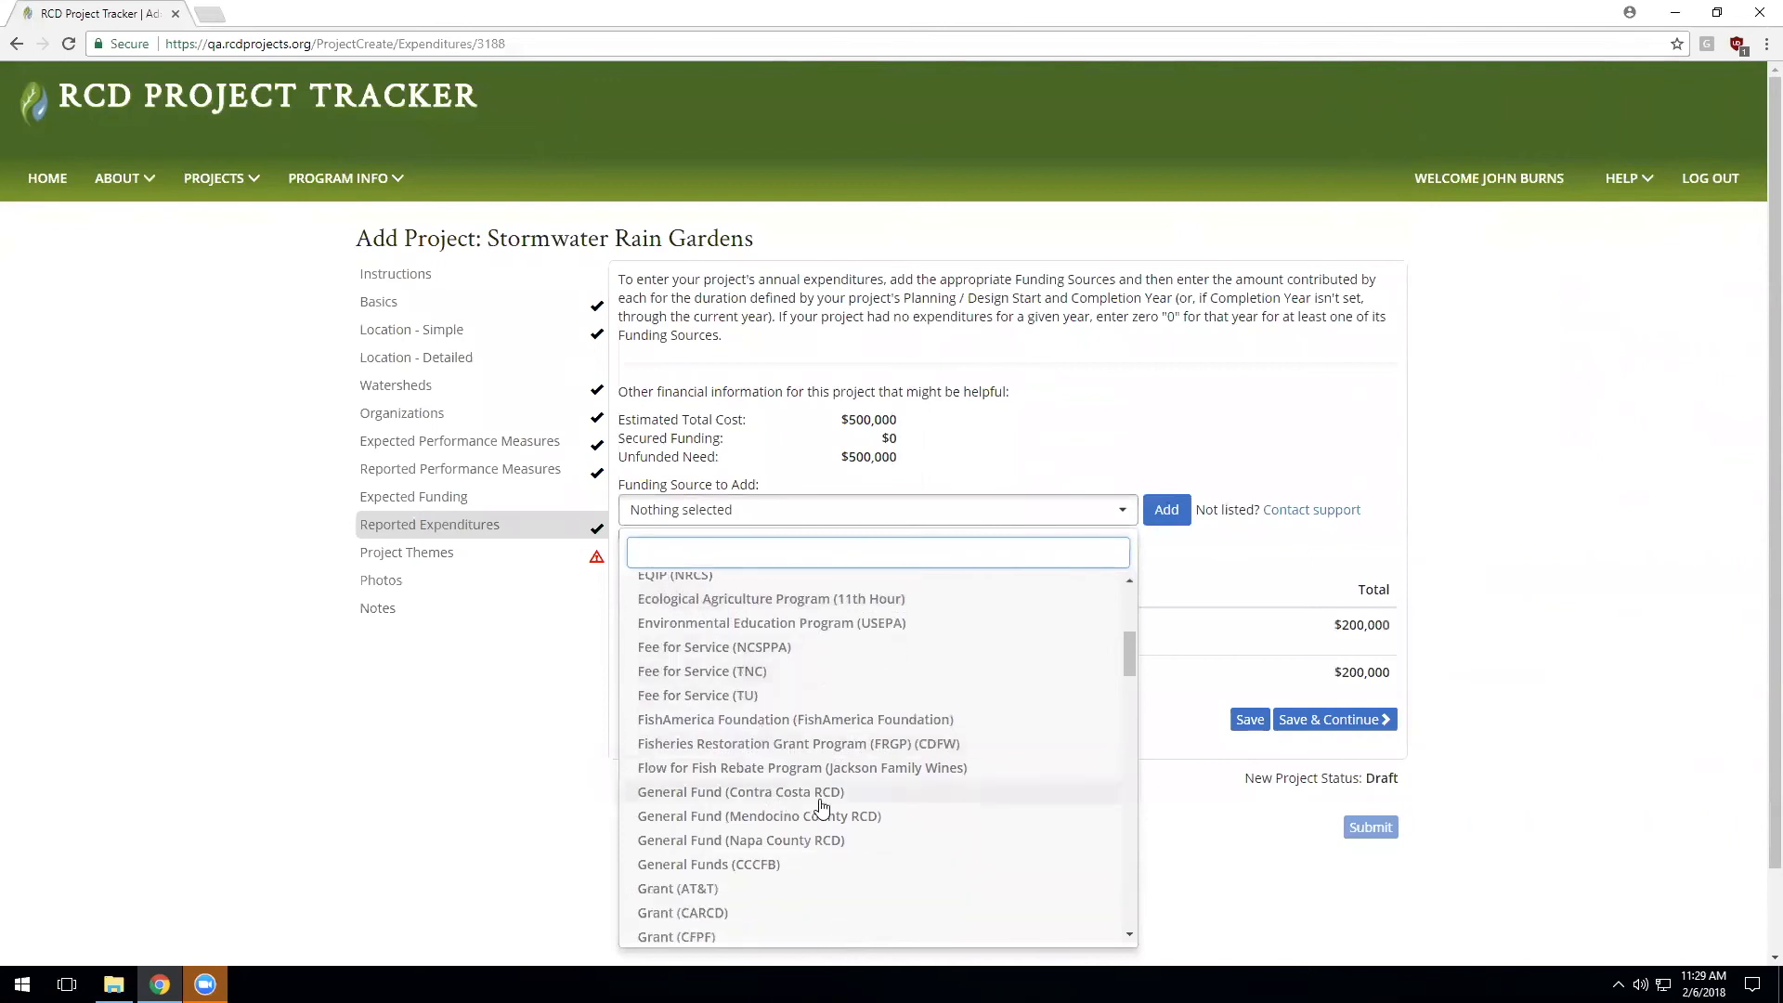
pyautogui.scroll(-2, 765, 797)
pyautogui.click(778, 747)
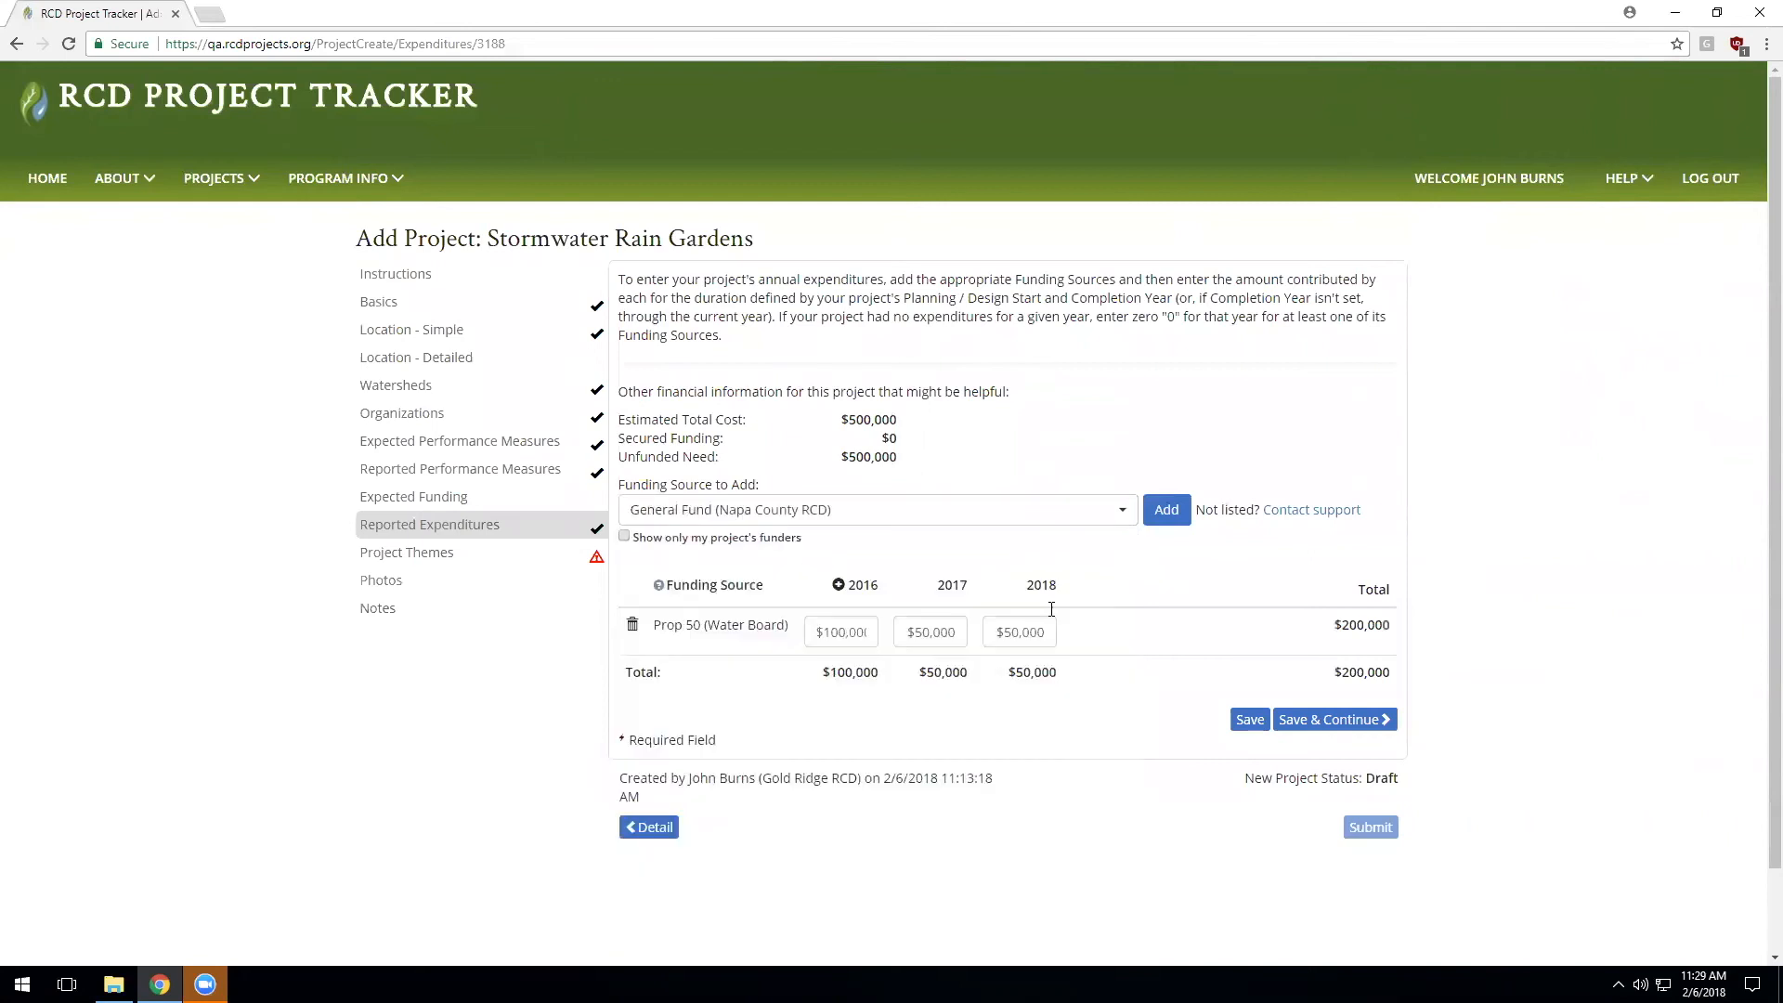
pyautogui.click(1166, 510)
# Step: Enter the General Fund (Napa County RCD) expenditures as $50,000 for 2016, $50,000 for 2017 and $200,000 for 2018
pyautogui.click(882, 685)
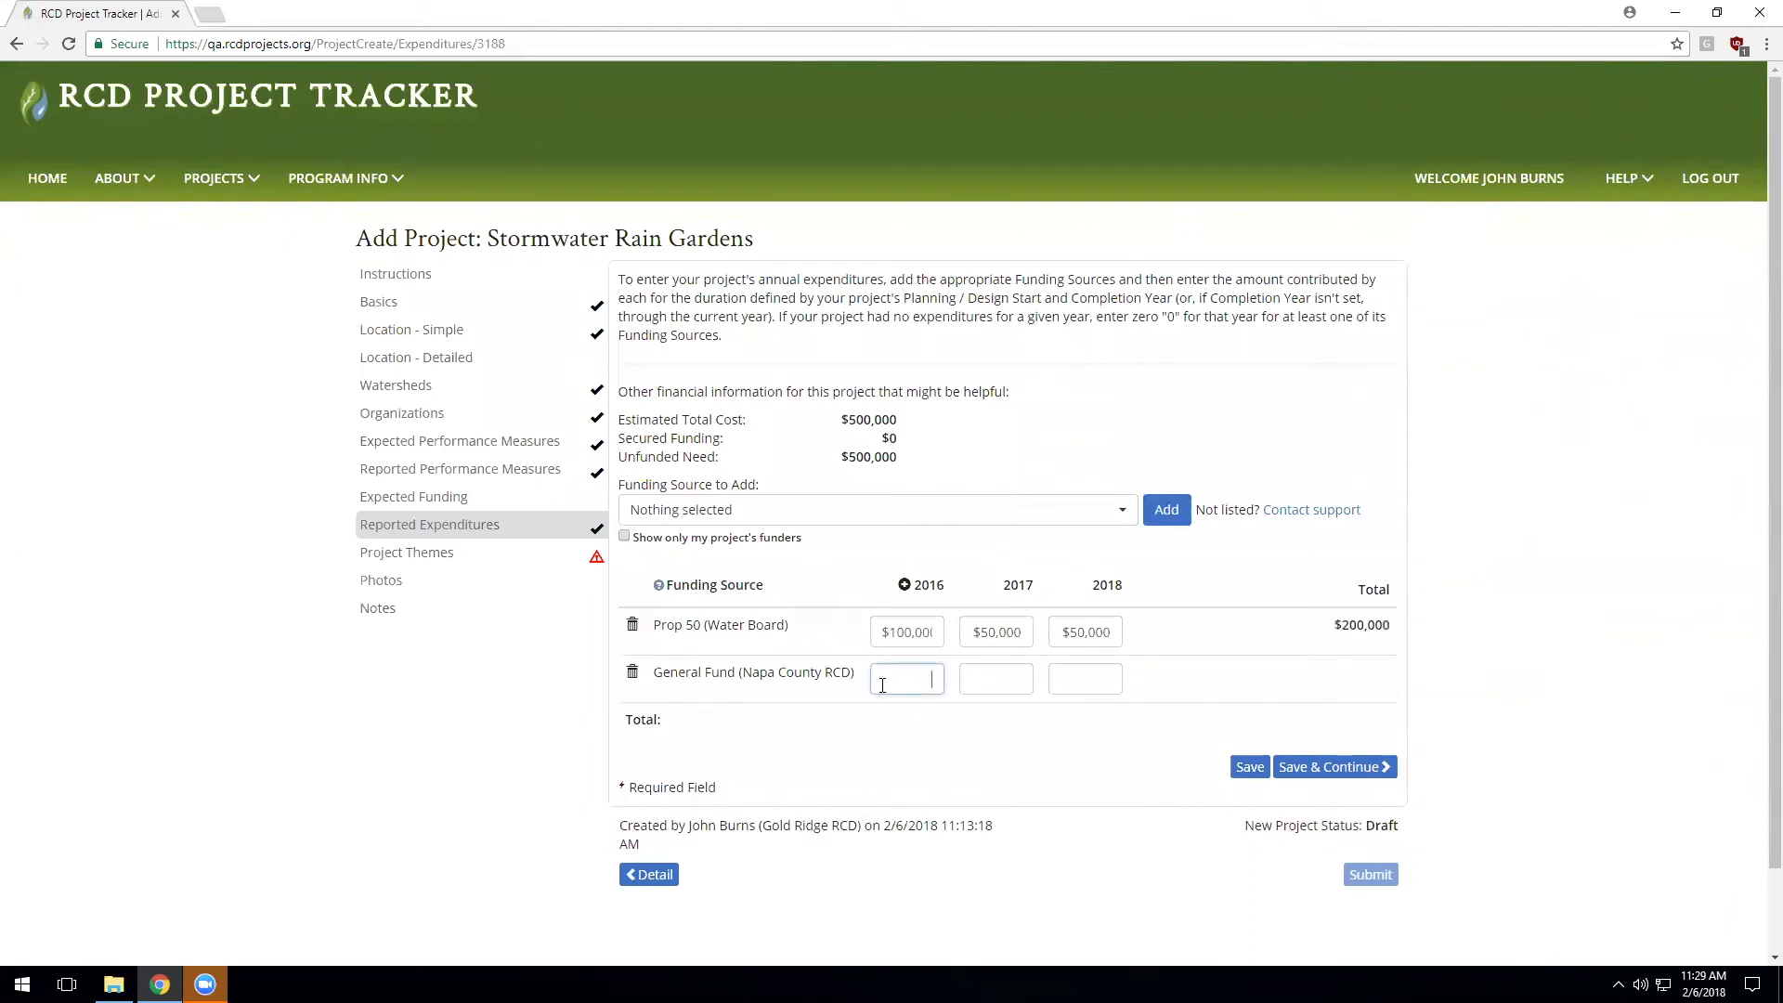
pyautogui.write('50000')
pyautogui.click(971, 675)
pyautogui.write('6000')
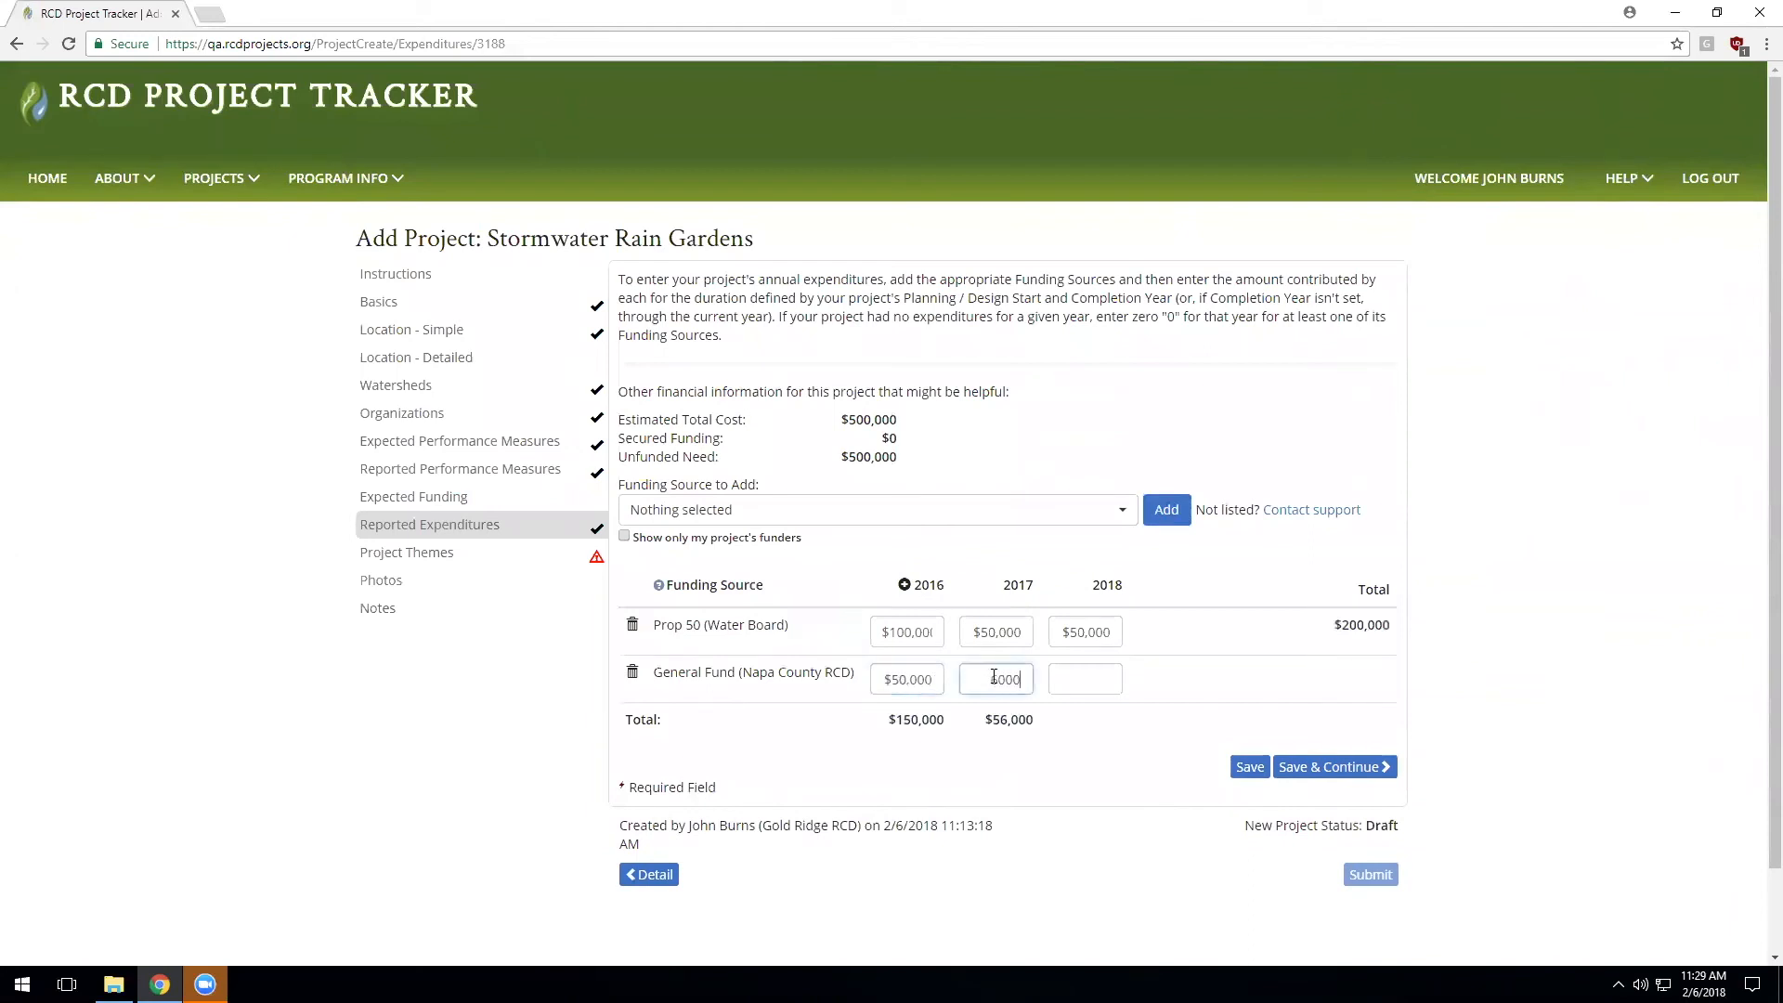
pyautogui.press('BackSpace')
pyautogui.press('BackSpace')
pyautogui.press('BackSpace')
pyautogui.write('50000')
pyautogui.click(1084, 678)
pyautogui.write('250')
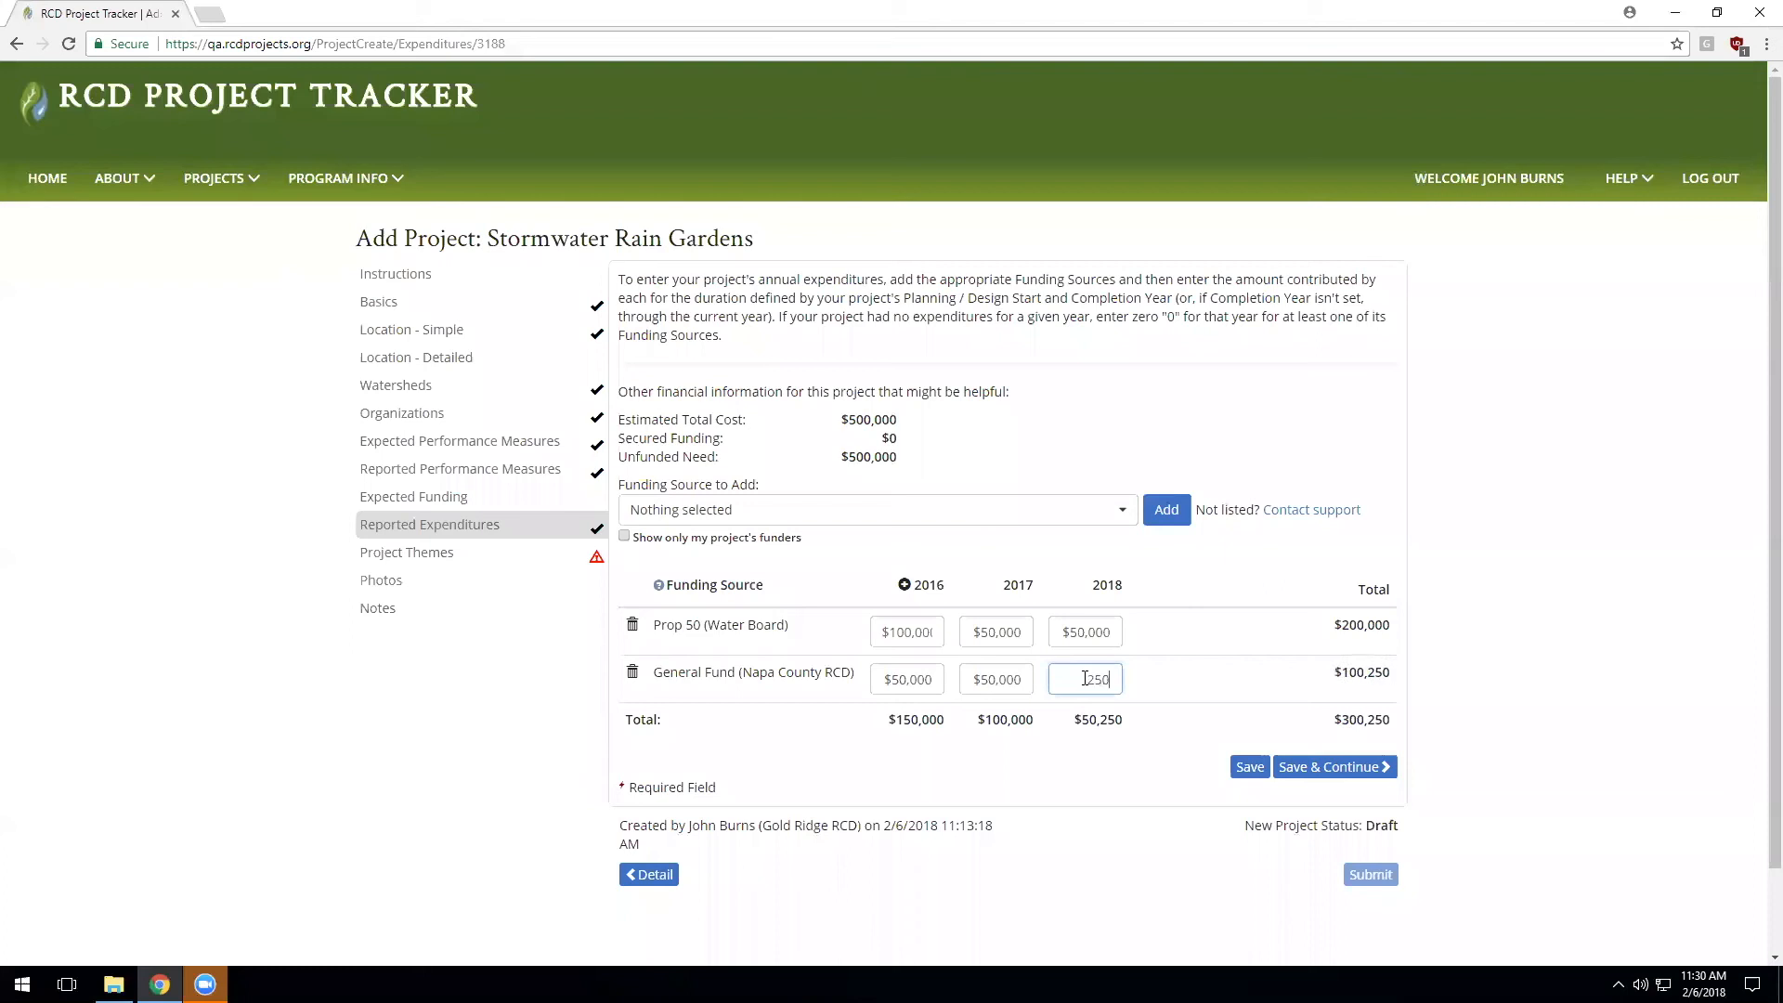
pyautogui.write('000')
pyautogui.press('BackSpace')
pyautogui.write('00,00')
# Step: Check the overall expenditures total, then save and continue to Project Themes
pyautogui.moveTo(1330, 721); pyautogui.dragTo(1393, 721)
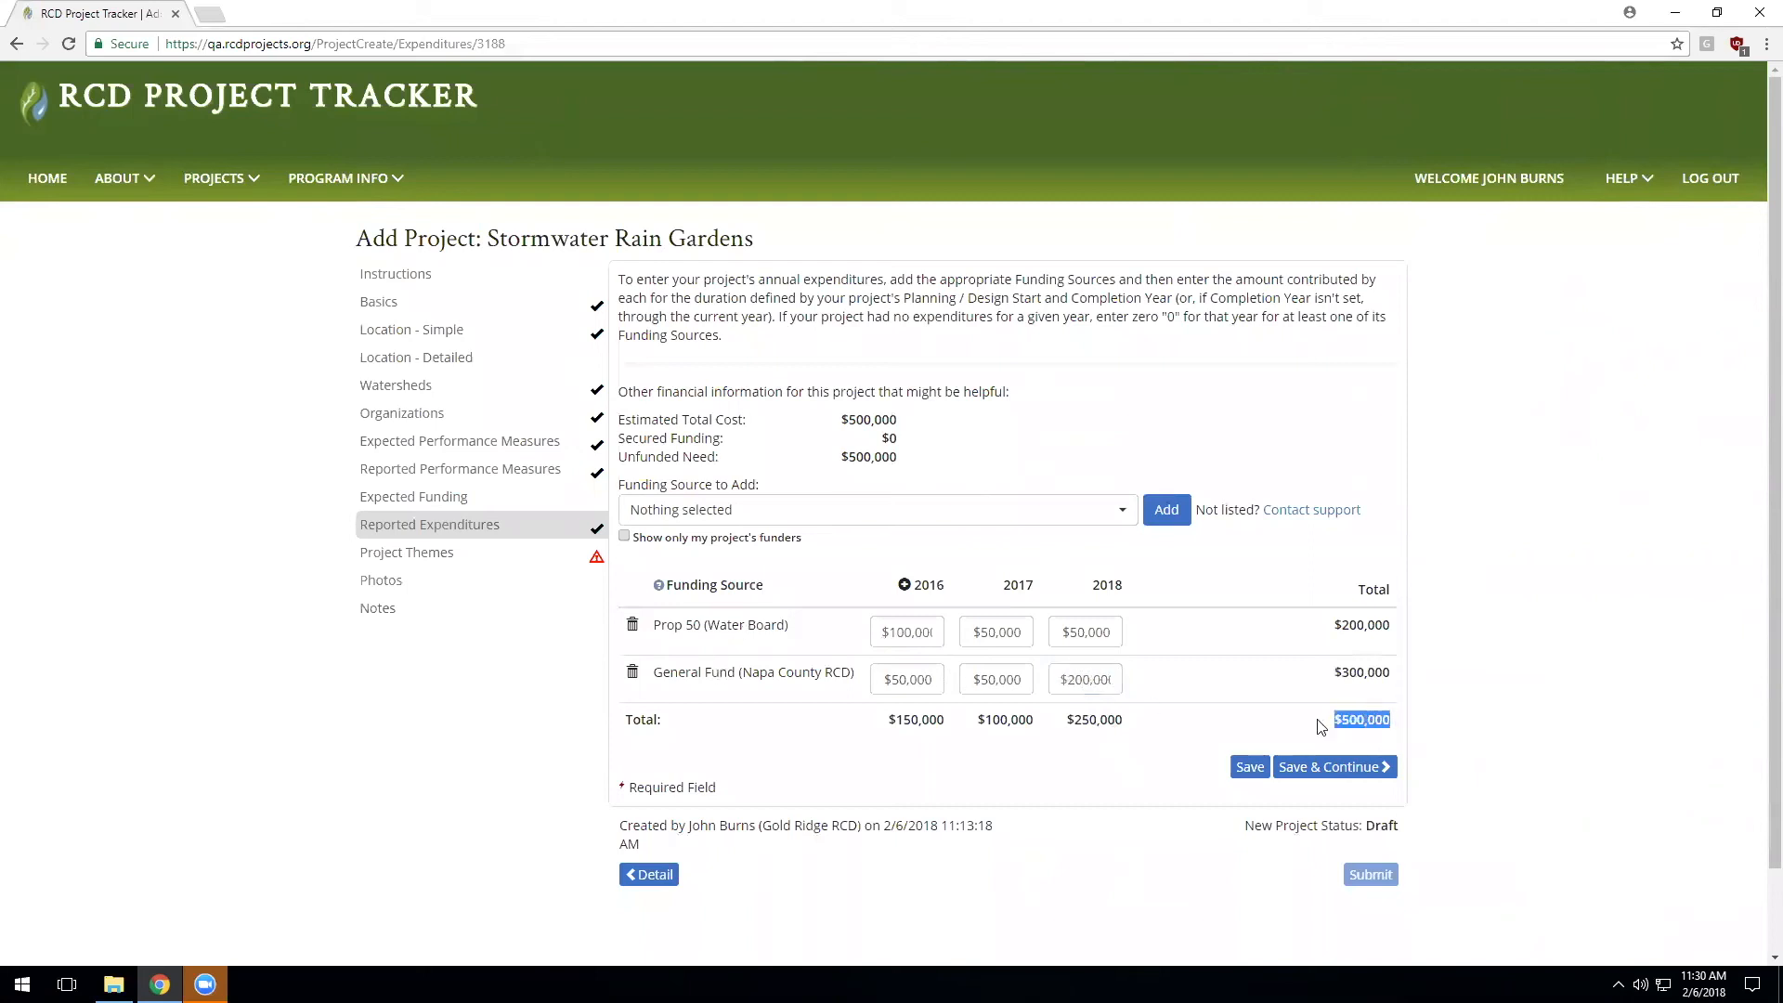
pyautogui.click(1235, 672)
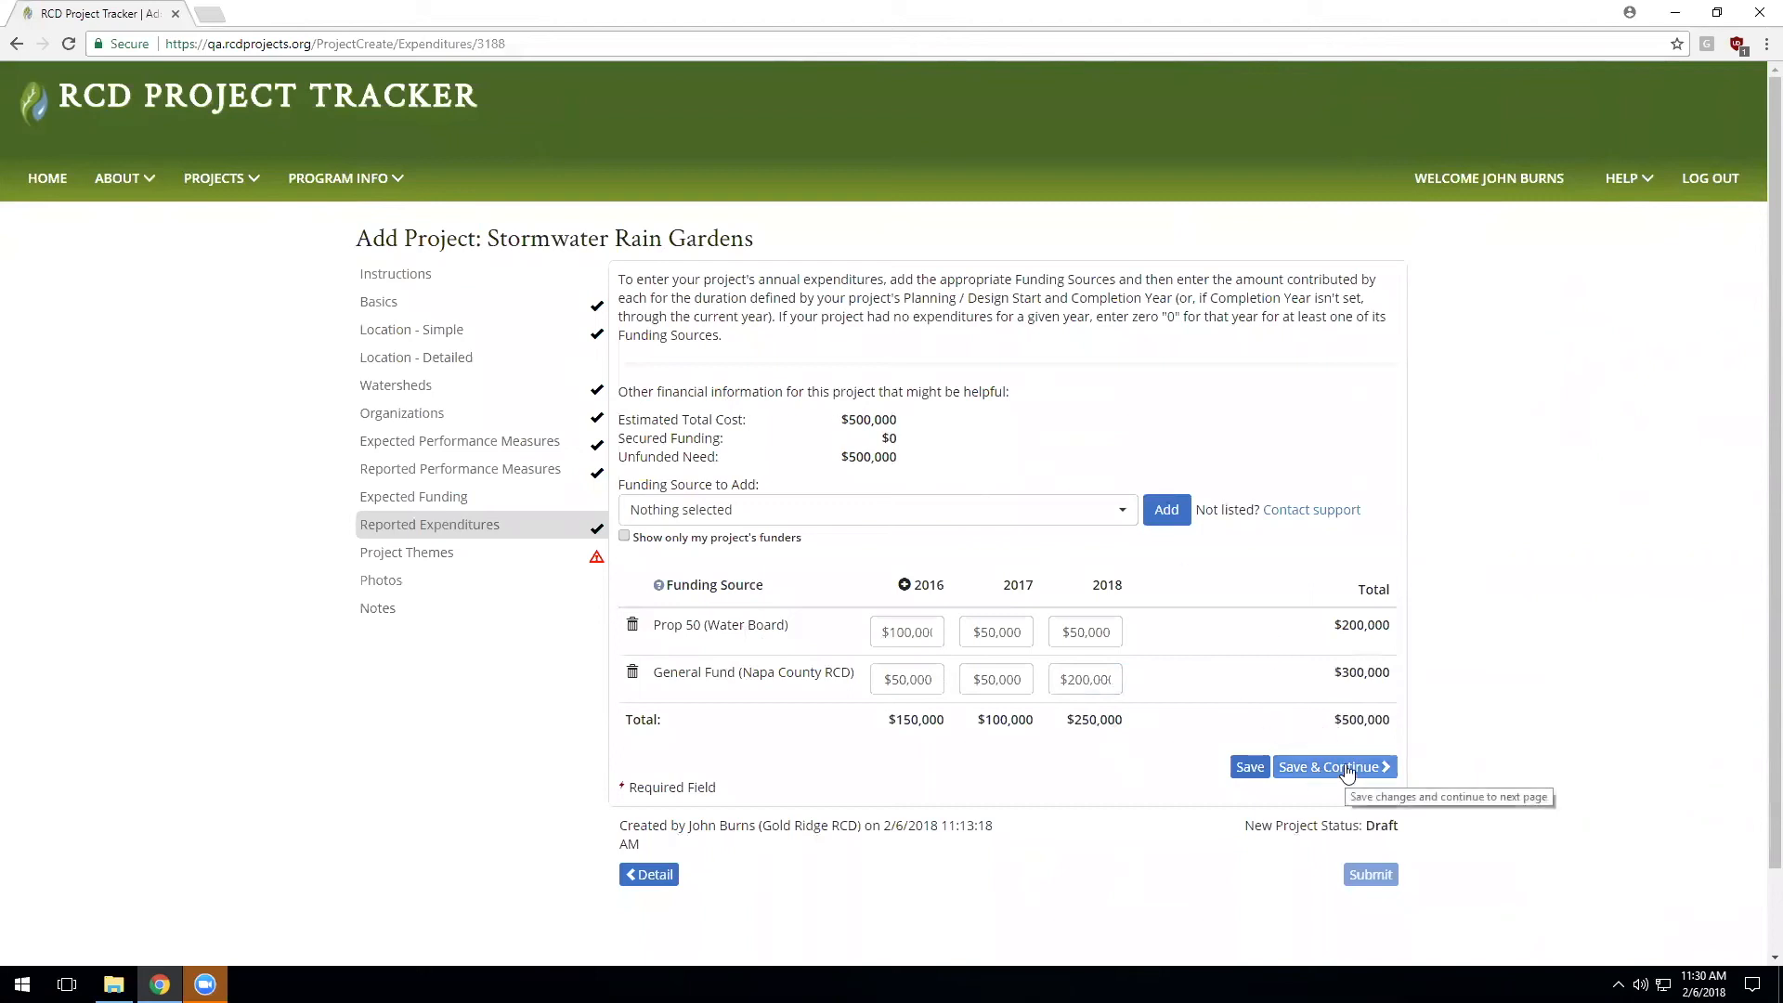
pyautogui.click(1346, 767)
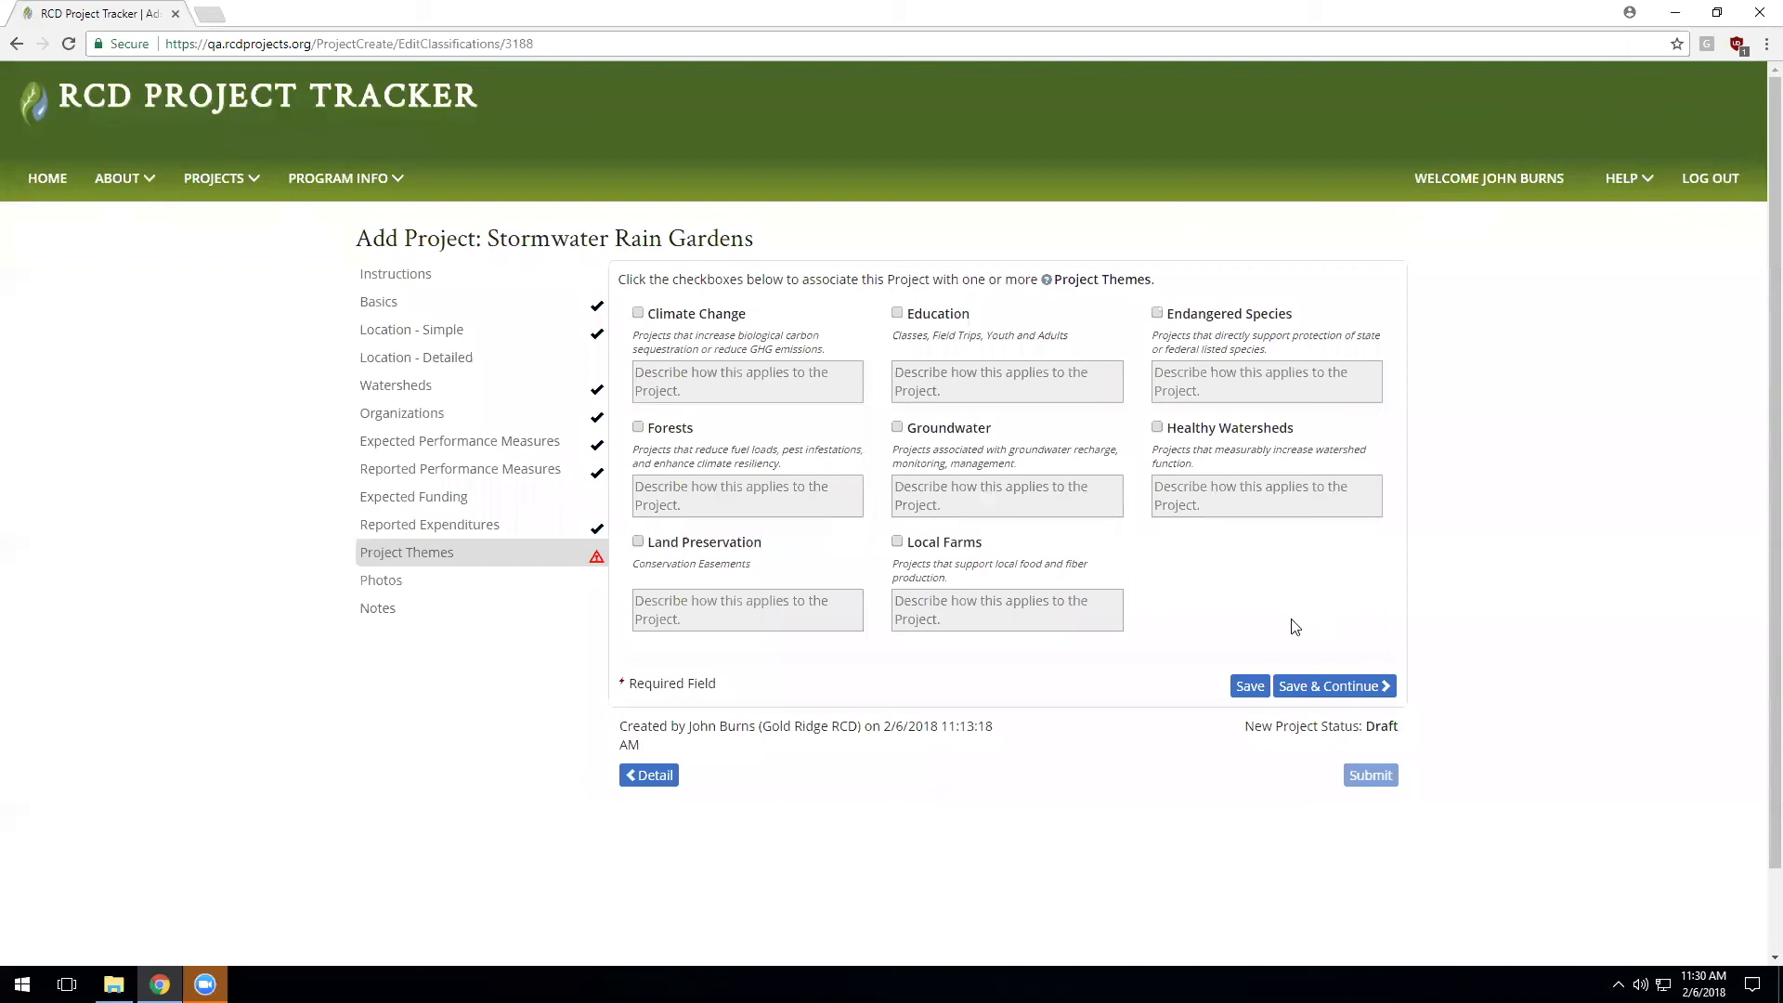
# Step: Associate the project with the Climate Change theme, described as "Vegetation in the rain gardens capture CO2"
pyautogui.click(699, 315)
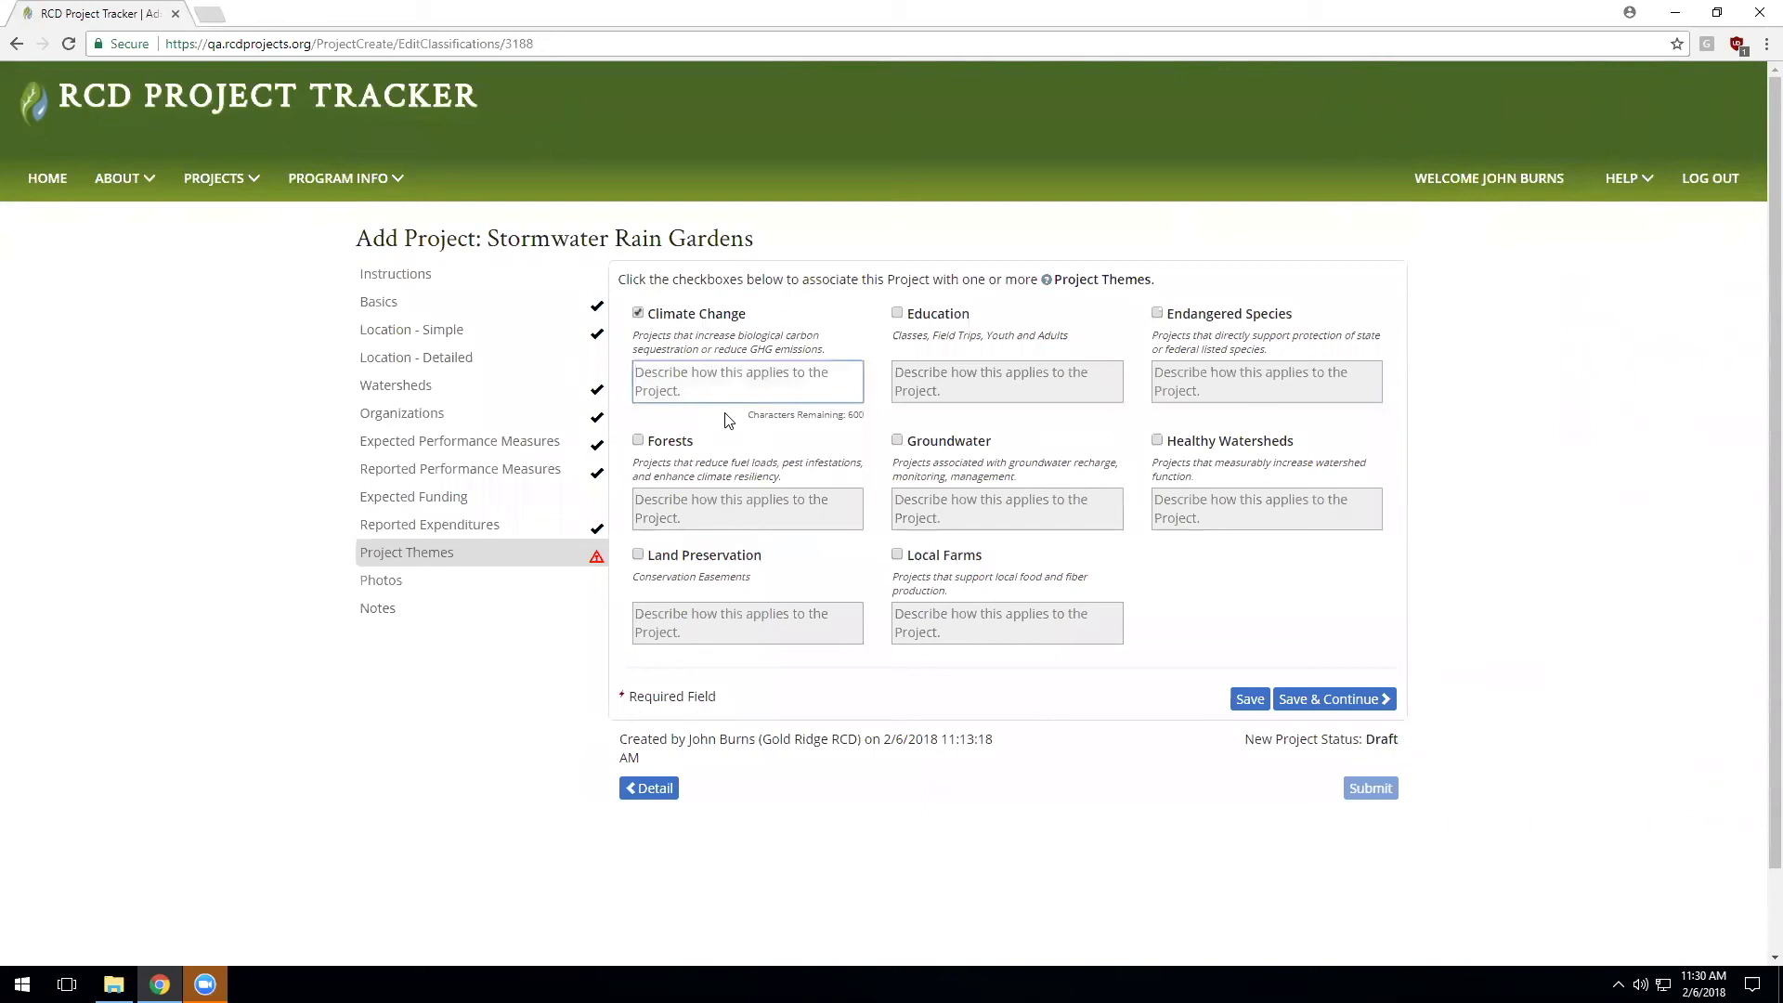
pyautogui.write('Ve')
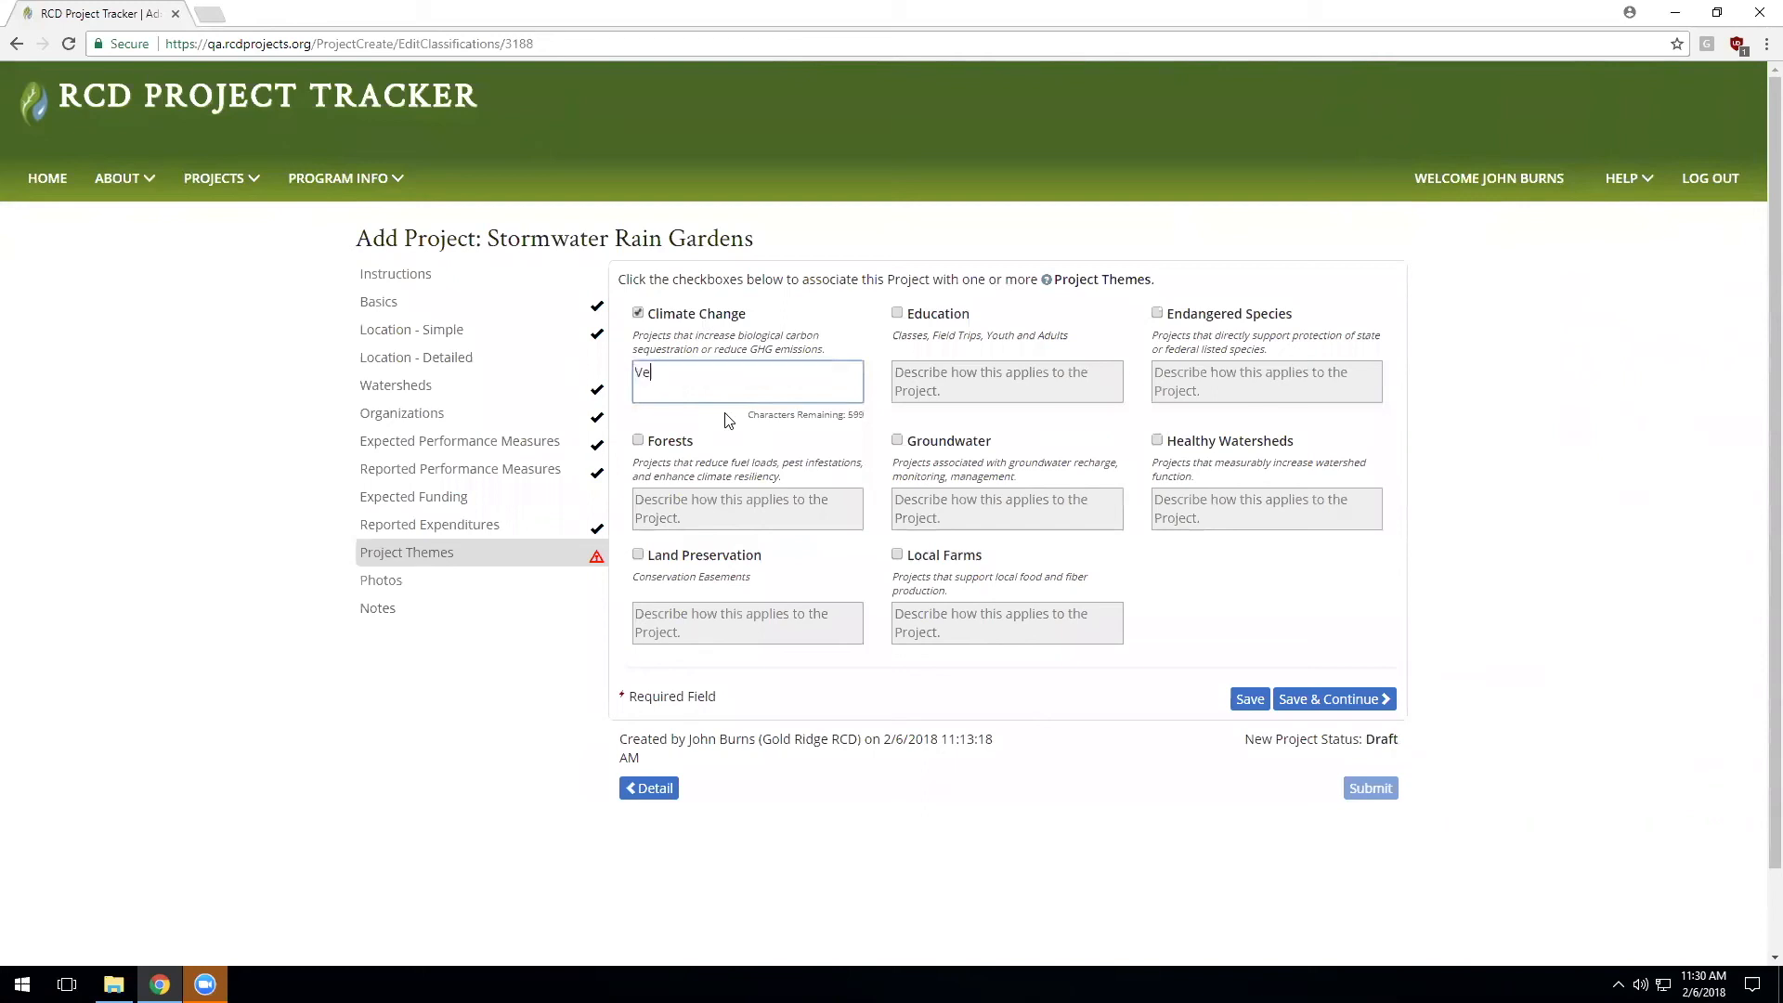
pyautogui.write('getation in the rain gardens capture CO2')
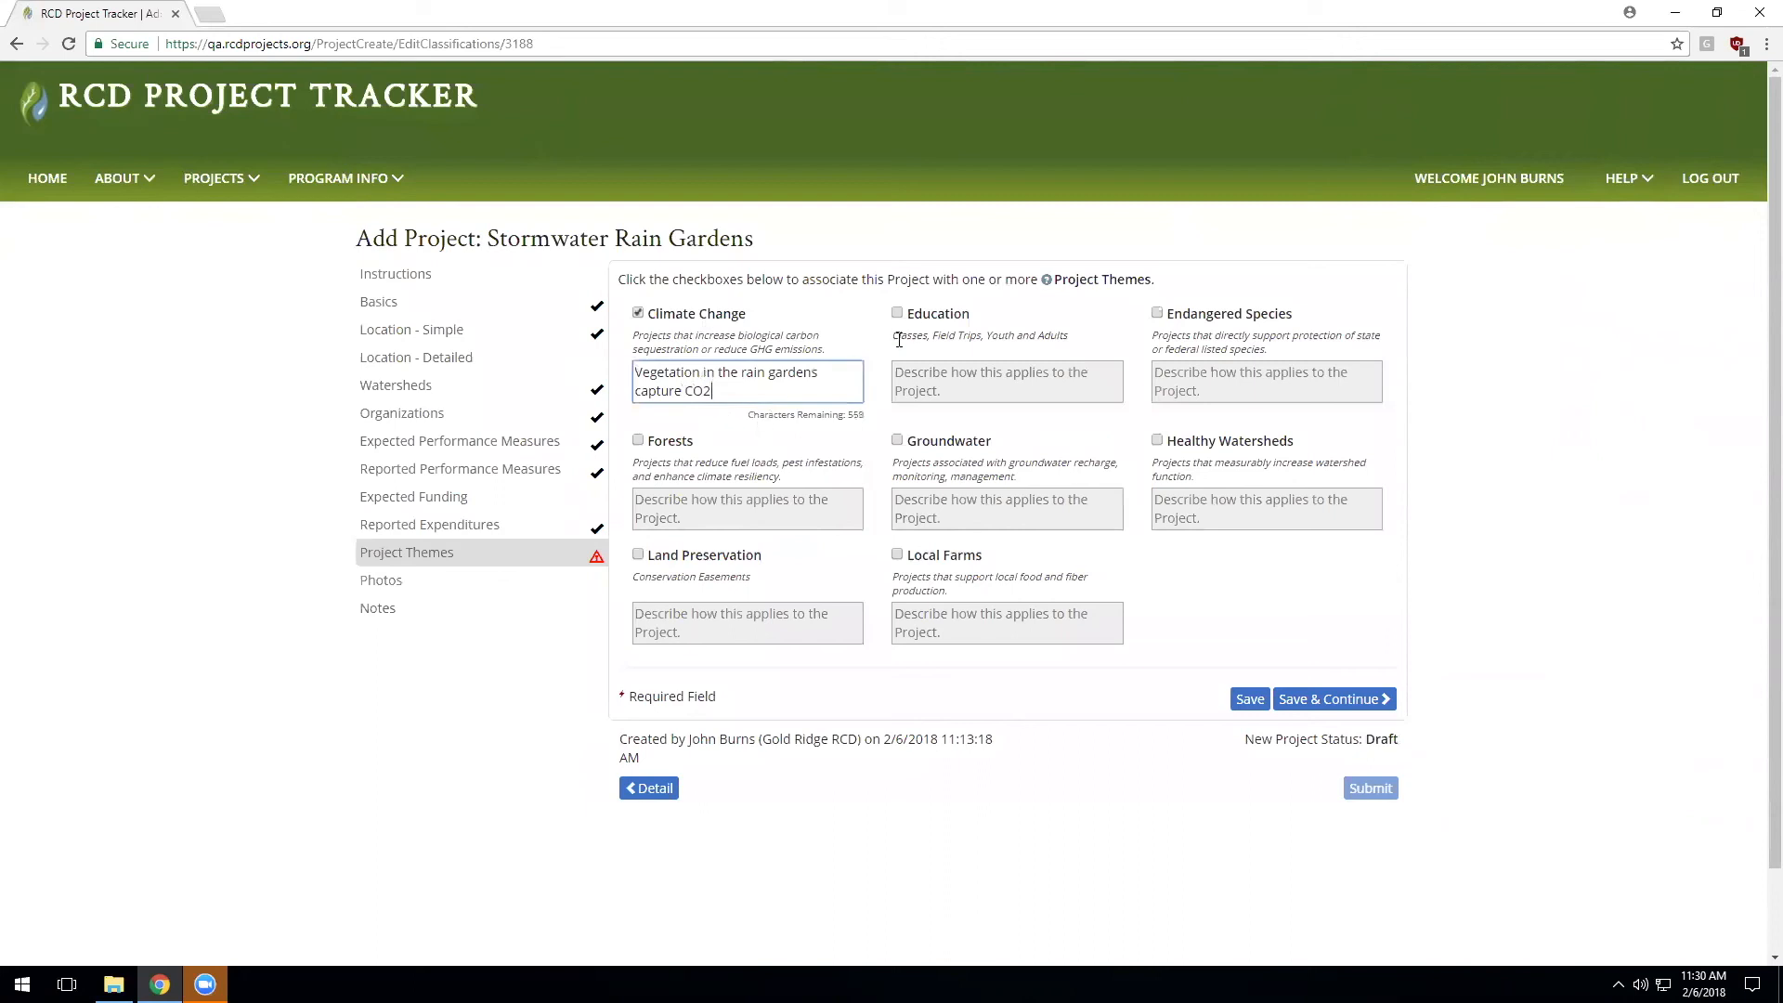
# Step: Associate the project with the Education theme, described as "Signage on the rain gardens informs the public of their function."
pyautogui.click(934, 314)
pyautogui.click(970, 381)
pyautogui.write('Signage on the rain gardens informs the public of their function')
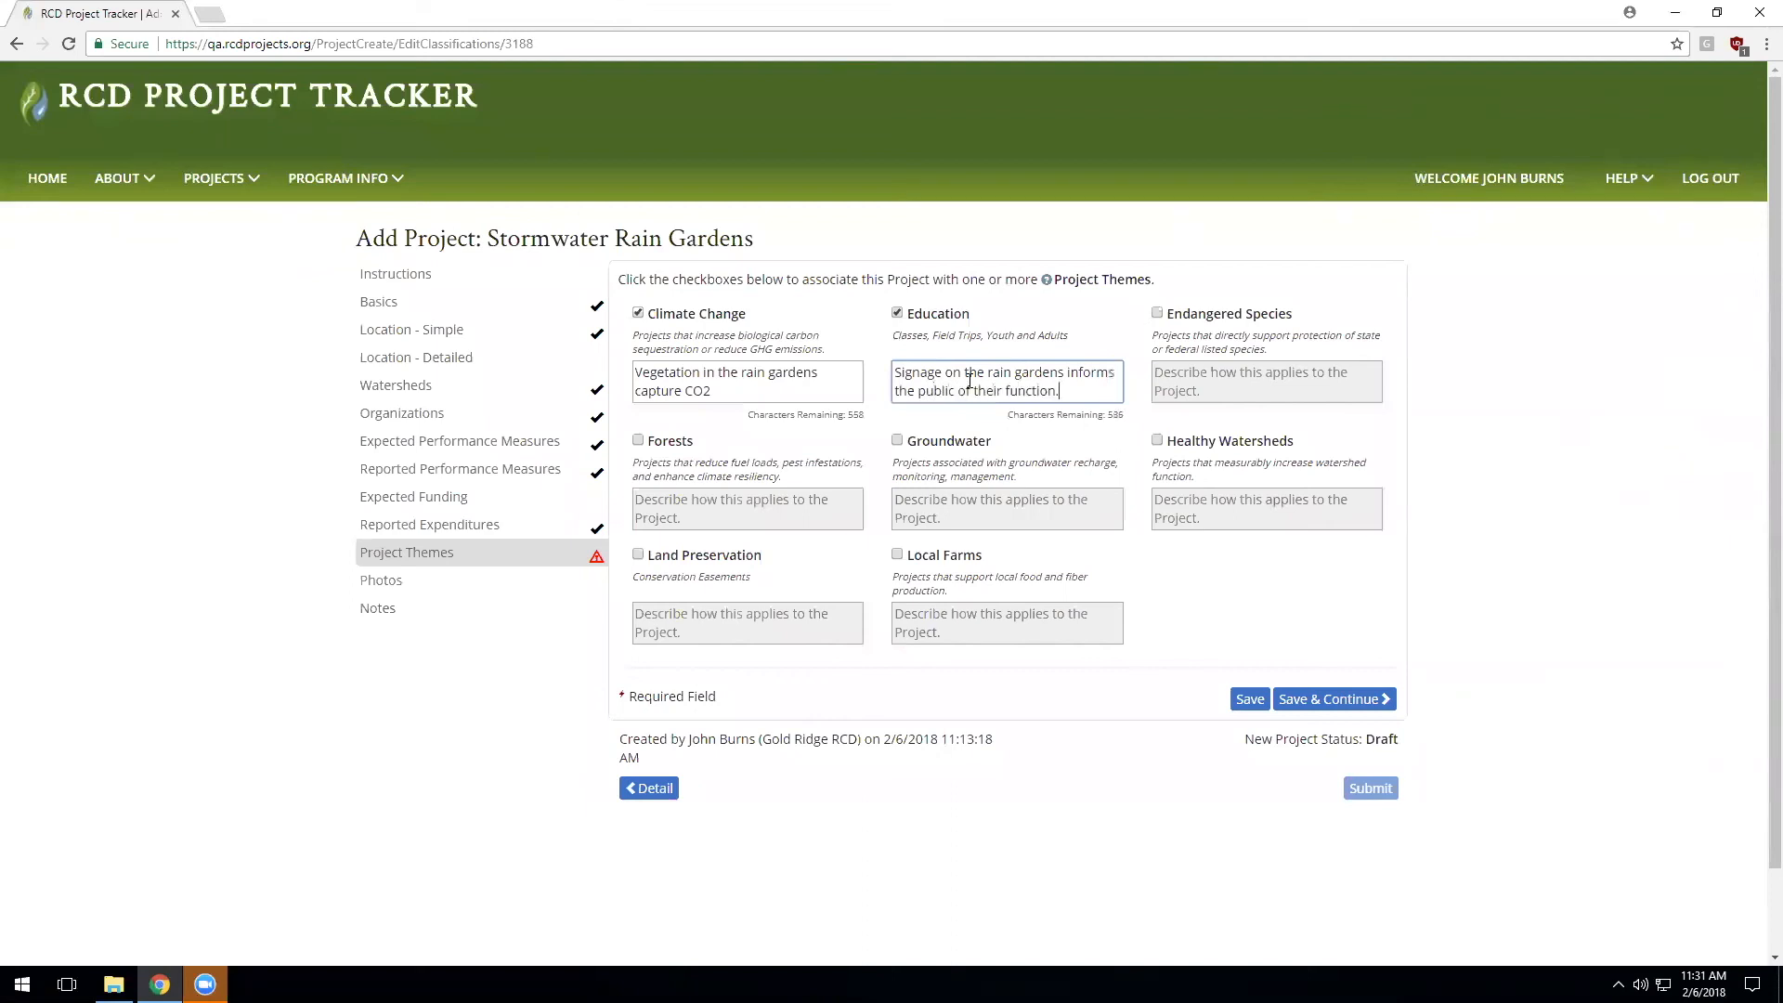
pyautogui.write('.')
# Step: Select the Groundwater and Healthy Watersheds themes and describe Groundwater as "Groundwater recharge via infiltration."
pyautogui.click(938, 441)
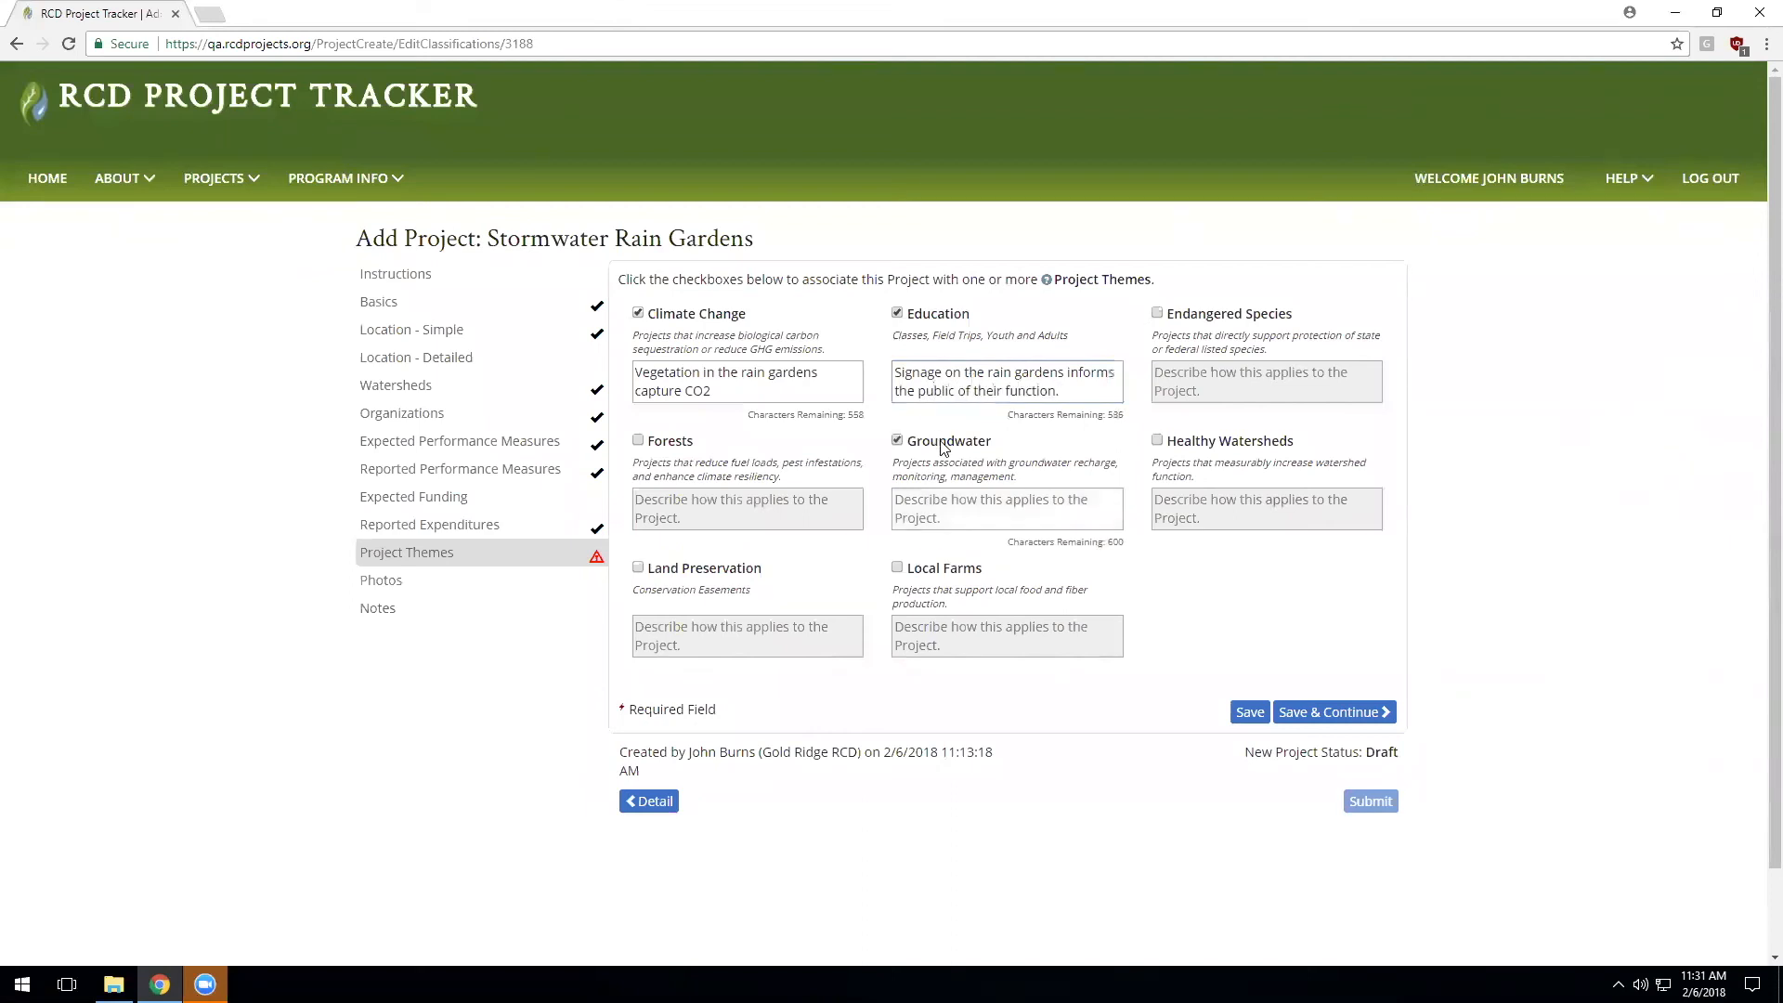
pyautogui.click(1196, 442)
pyautogui.click(1042, 515)
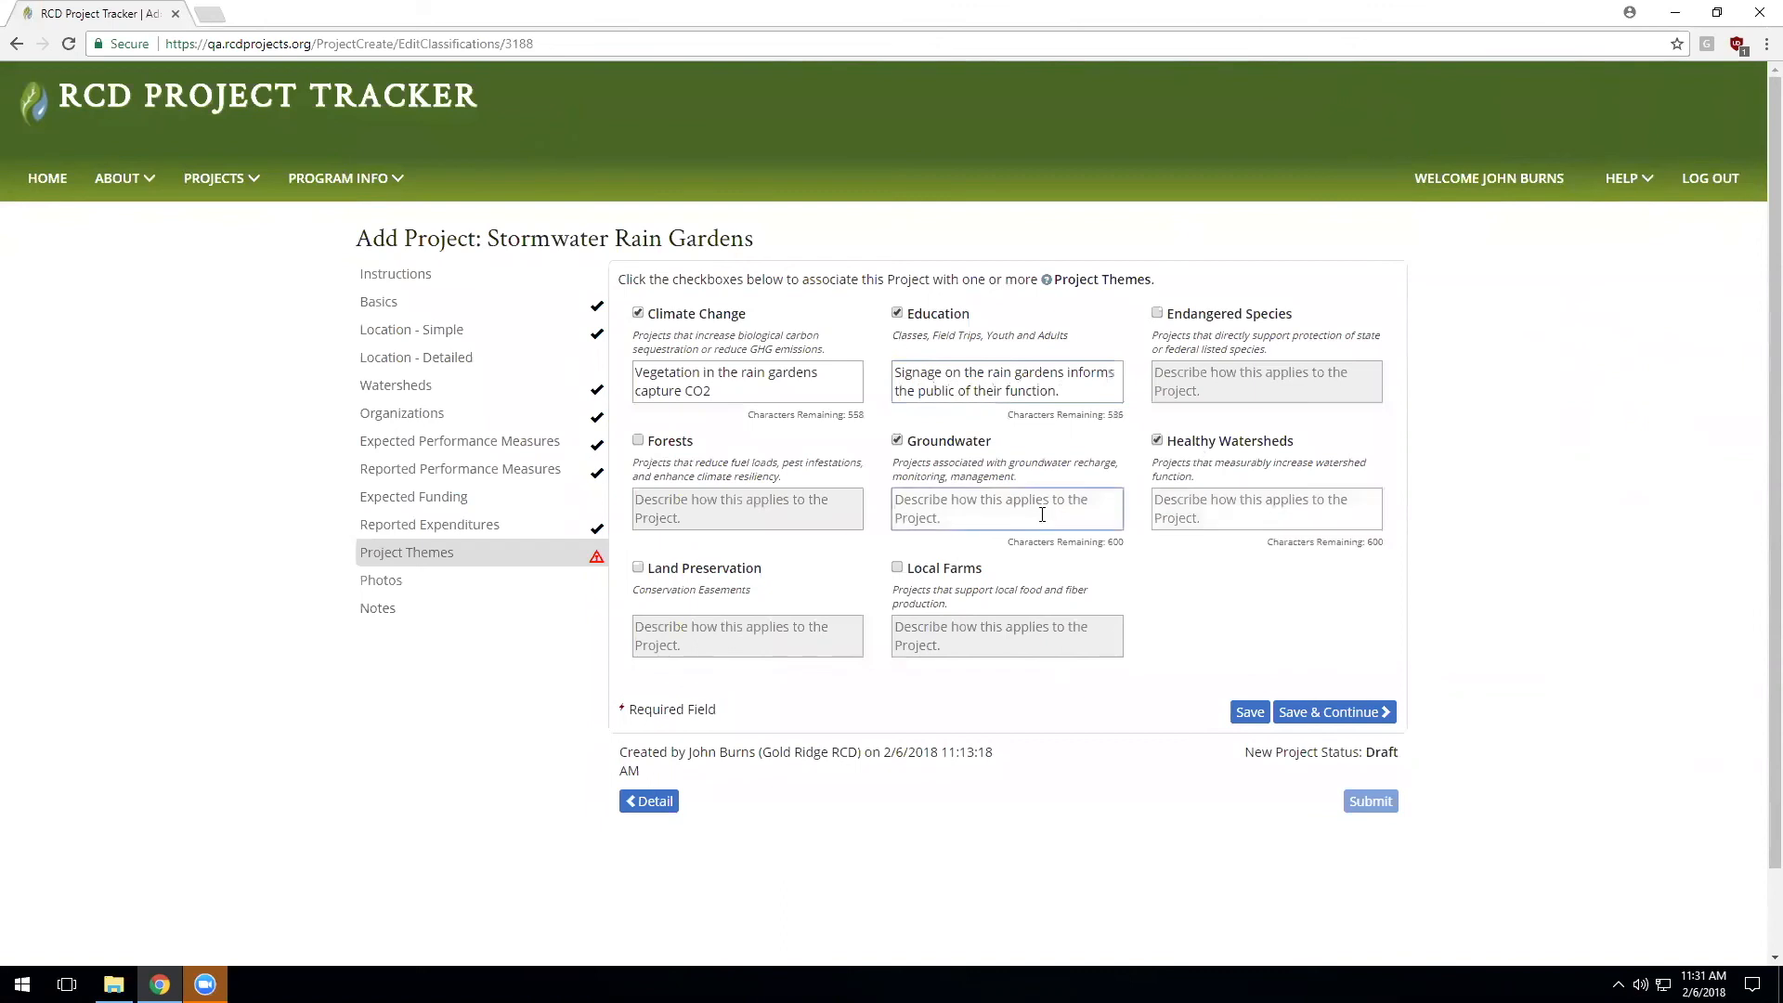
pyautogui.write('Groundwater ')
pyautogui.write('reg')
pyautogui.write('harge via infiltration.')
# Step: Describe the Healthy Watersheds theme as "Support natural water balance." and save and continue to Photos
pyautogui.click(1188, 509)
pyautogui.write('Support natural water bl')
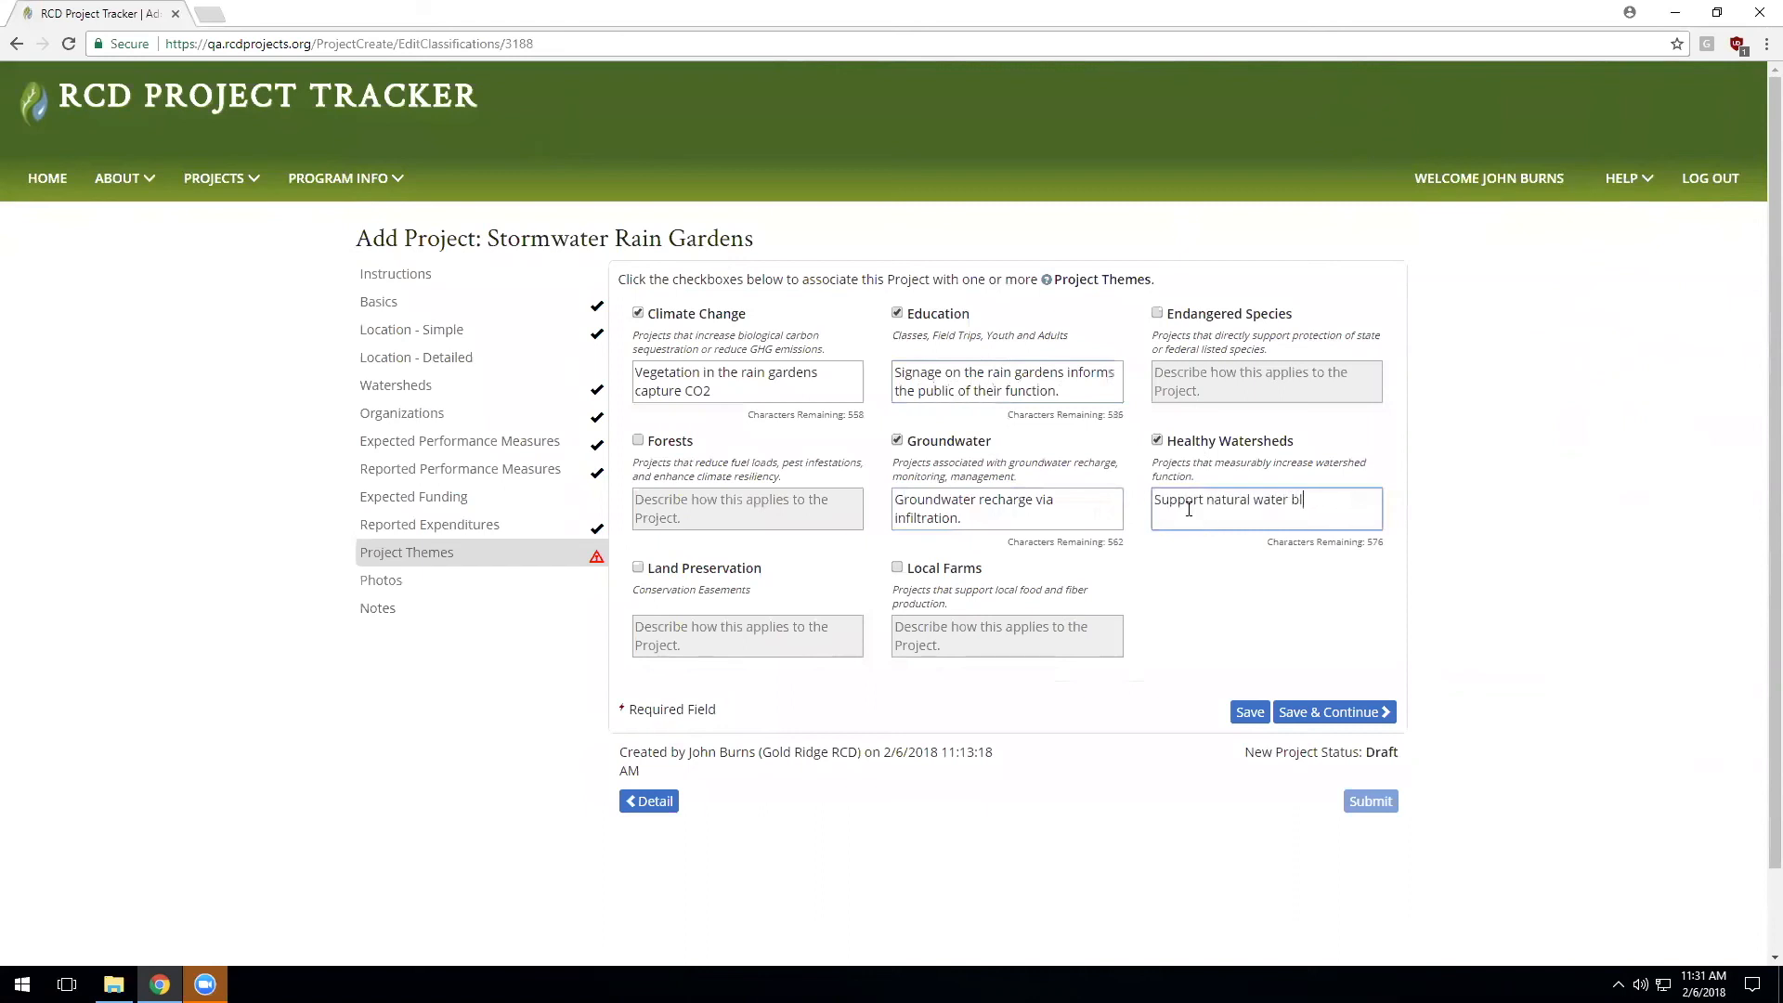
pyautogui.press('BackSpace')
pyautogui.write('alance.')
pyautogui.click(1328, 711)
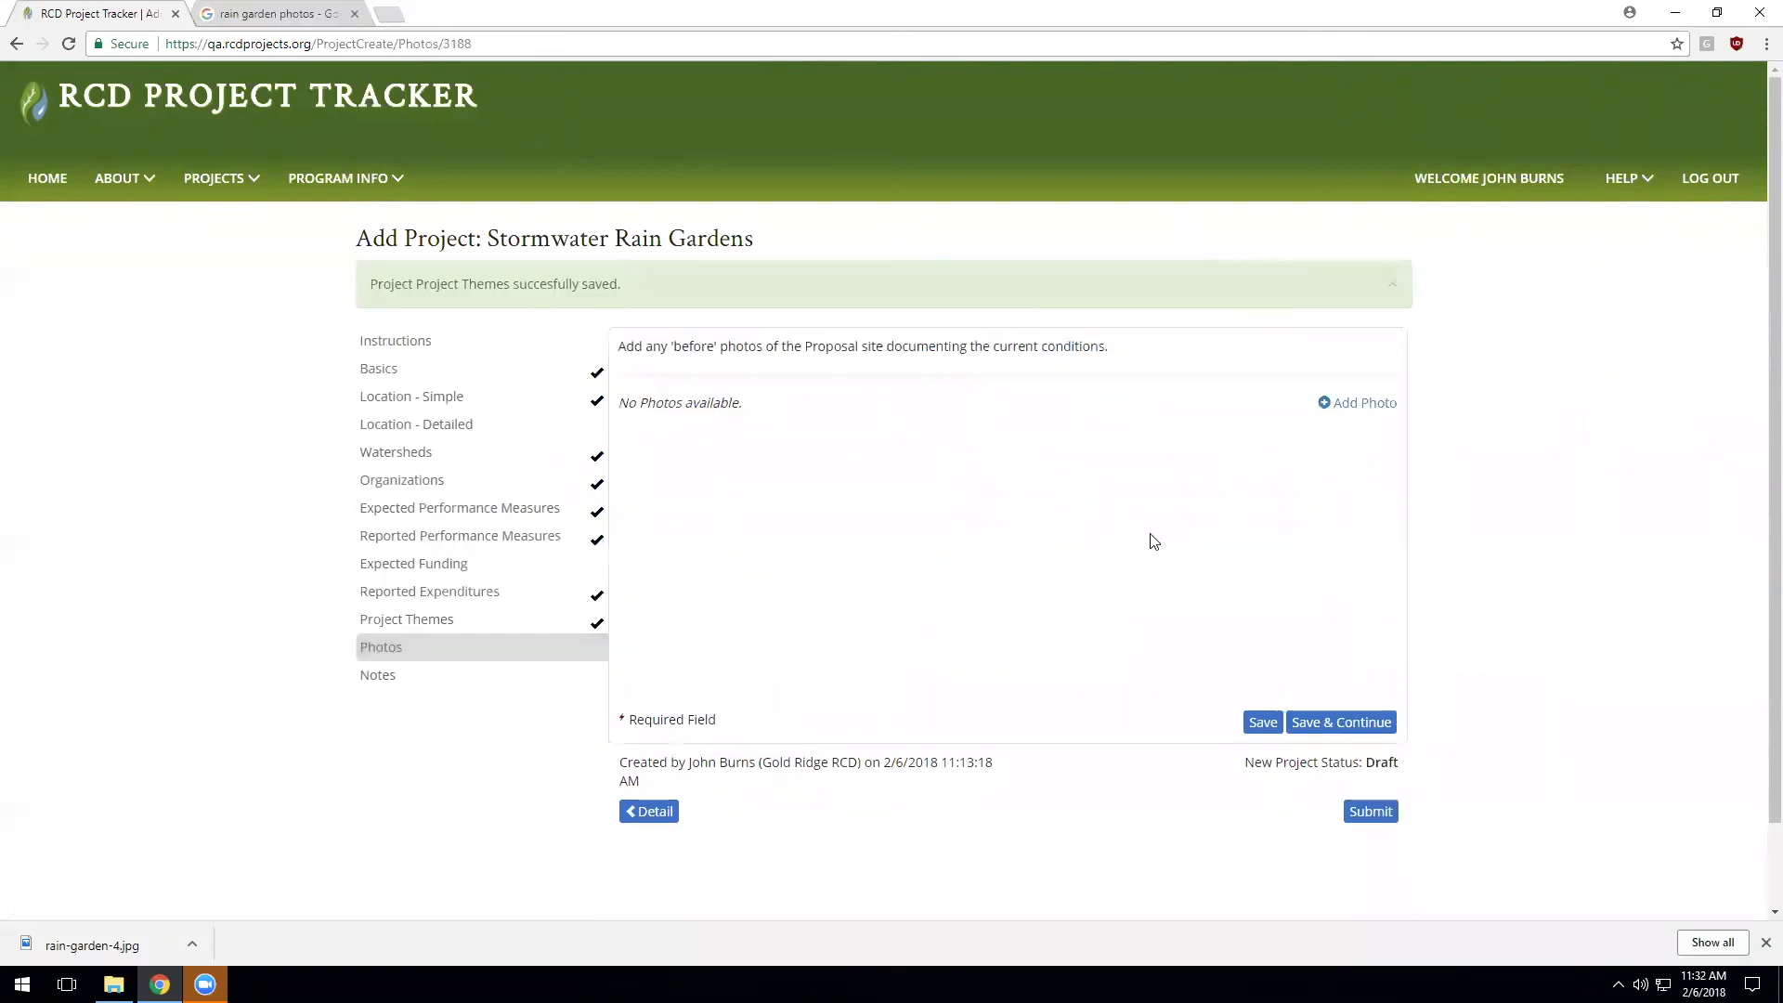
# Step: Start a new project photo and choose rain-garden-4 from the Downloads folder as its image file
pyautogui.click(1365, 405)
pyautogui.click(1138, 394)
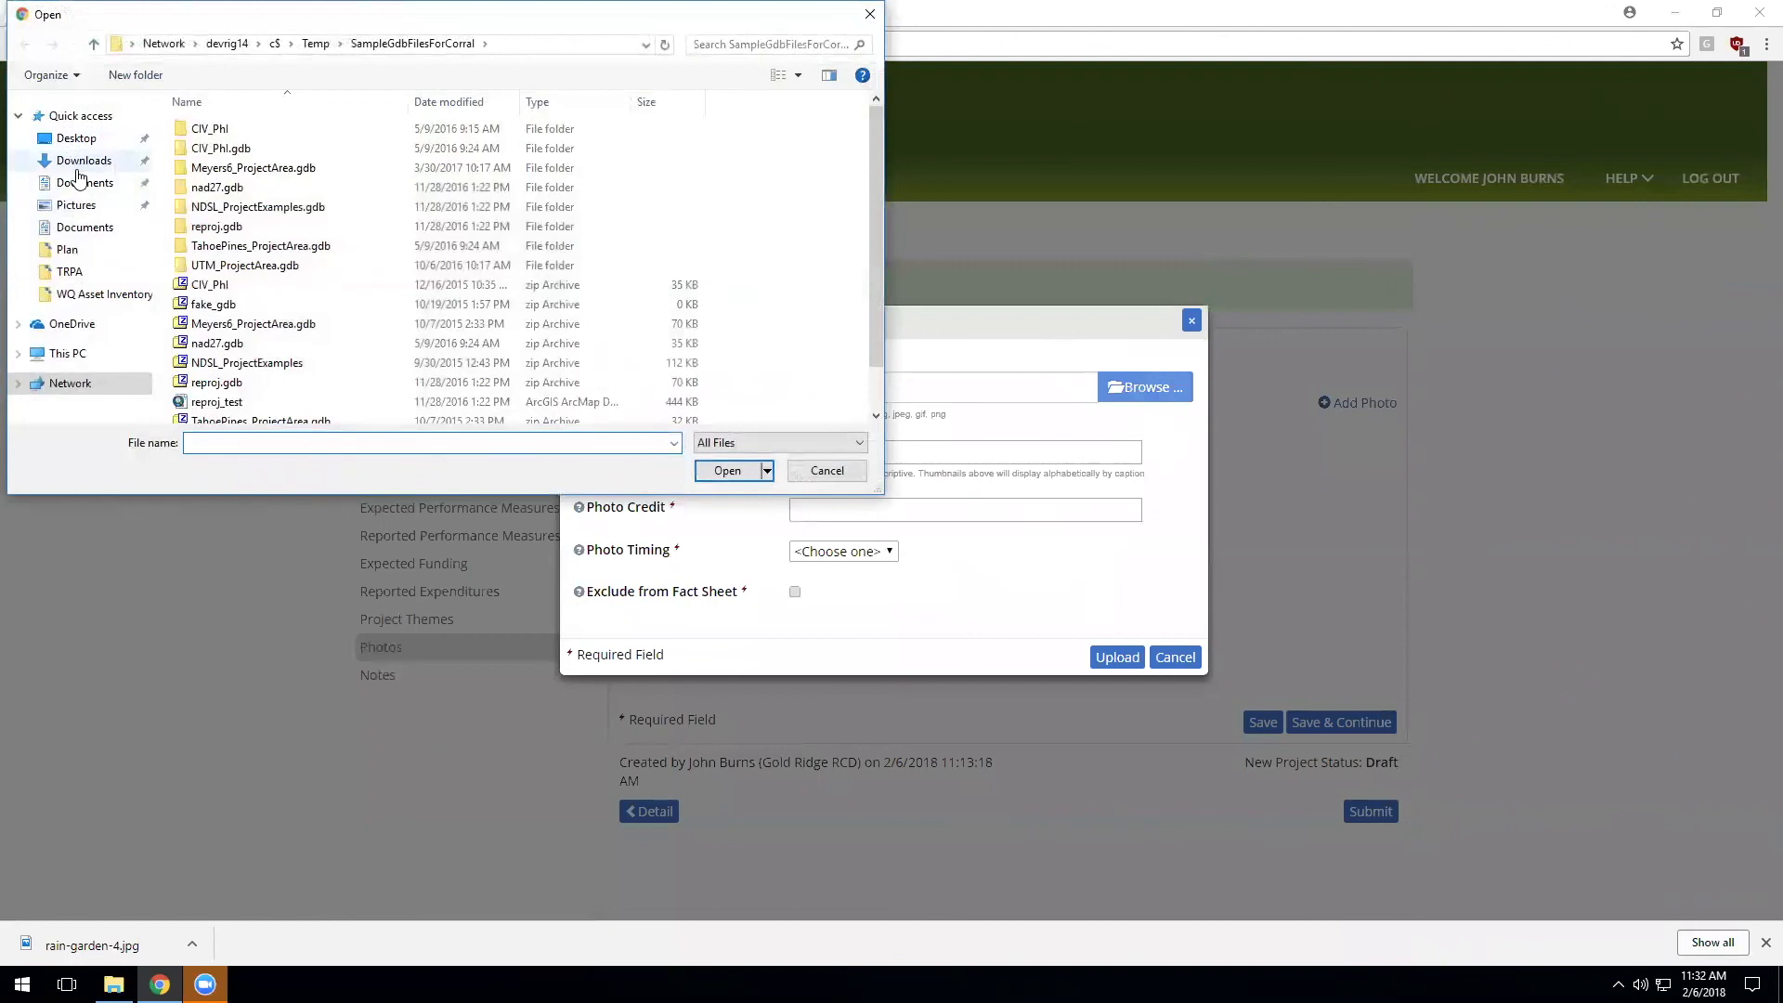
pyautogui.click(82, 162)
pyautogui.click(79, 182)
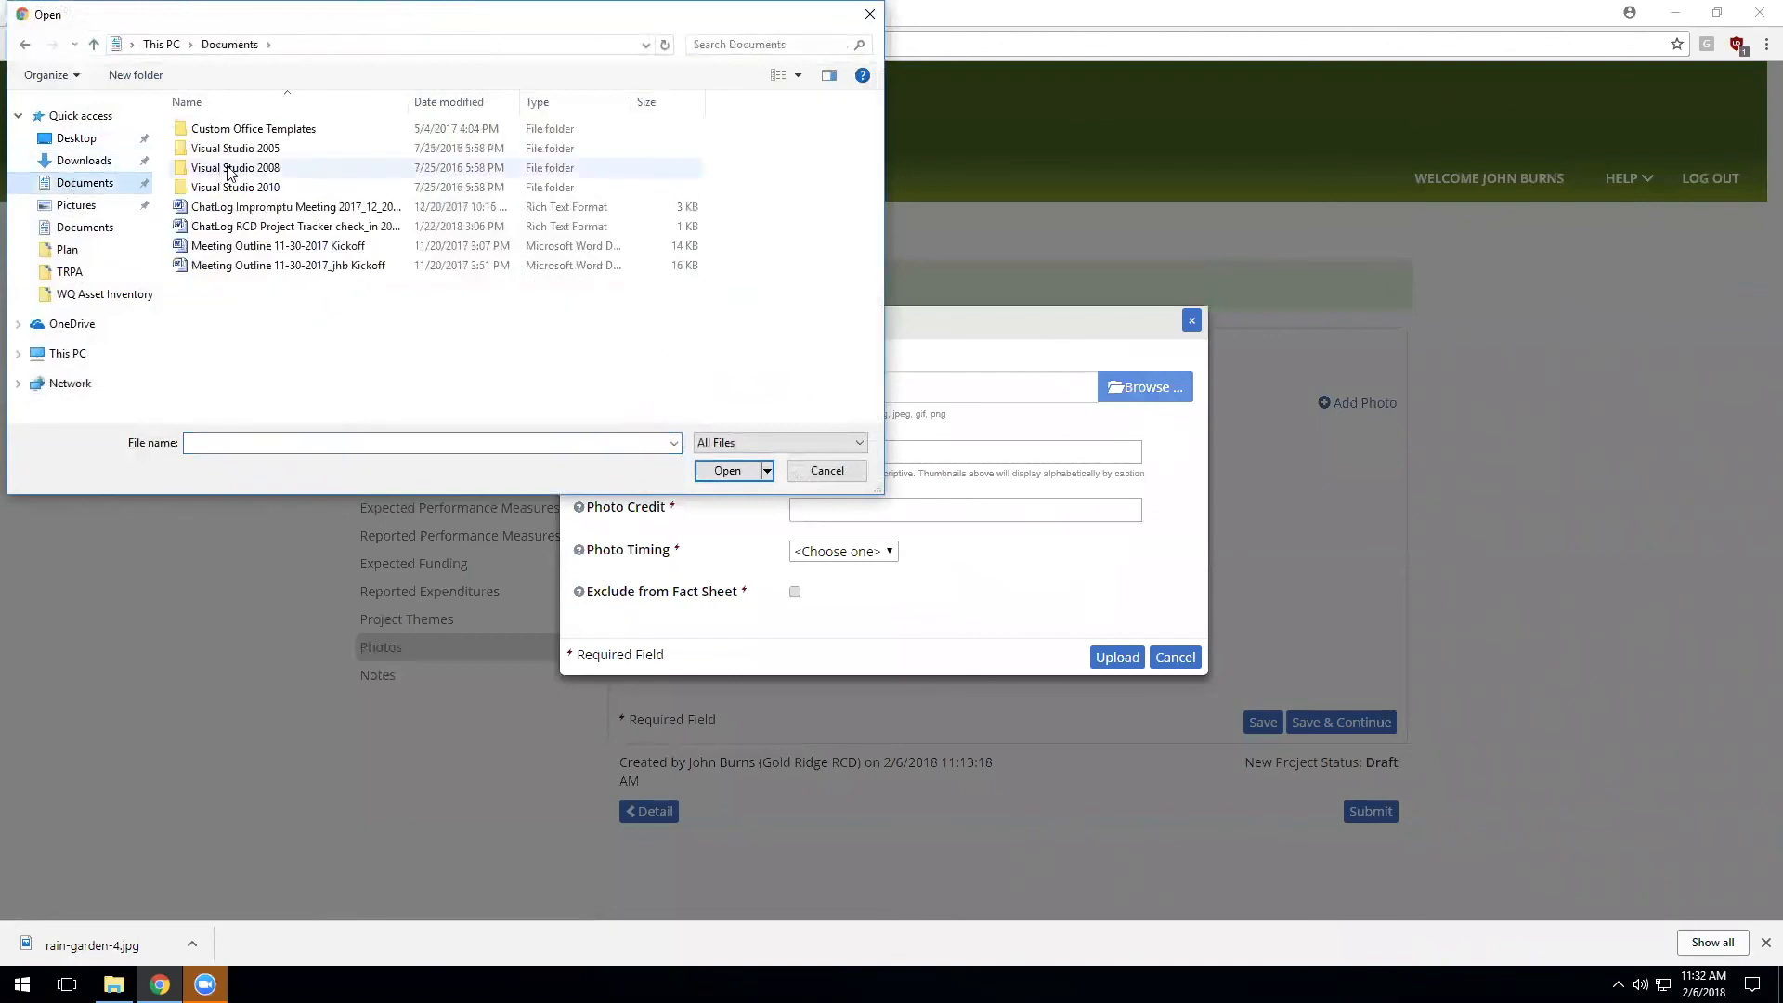
pyautogui.click(76, 205)
pyautogui.click(83, 161)
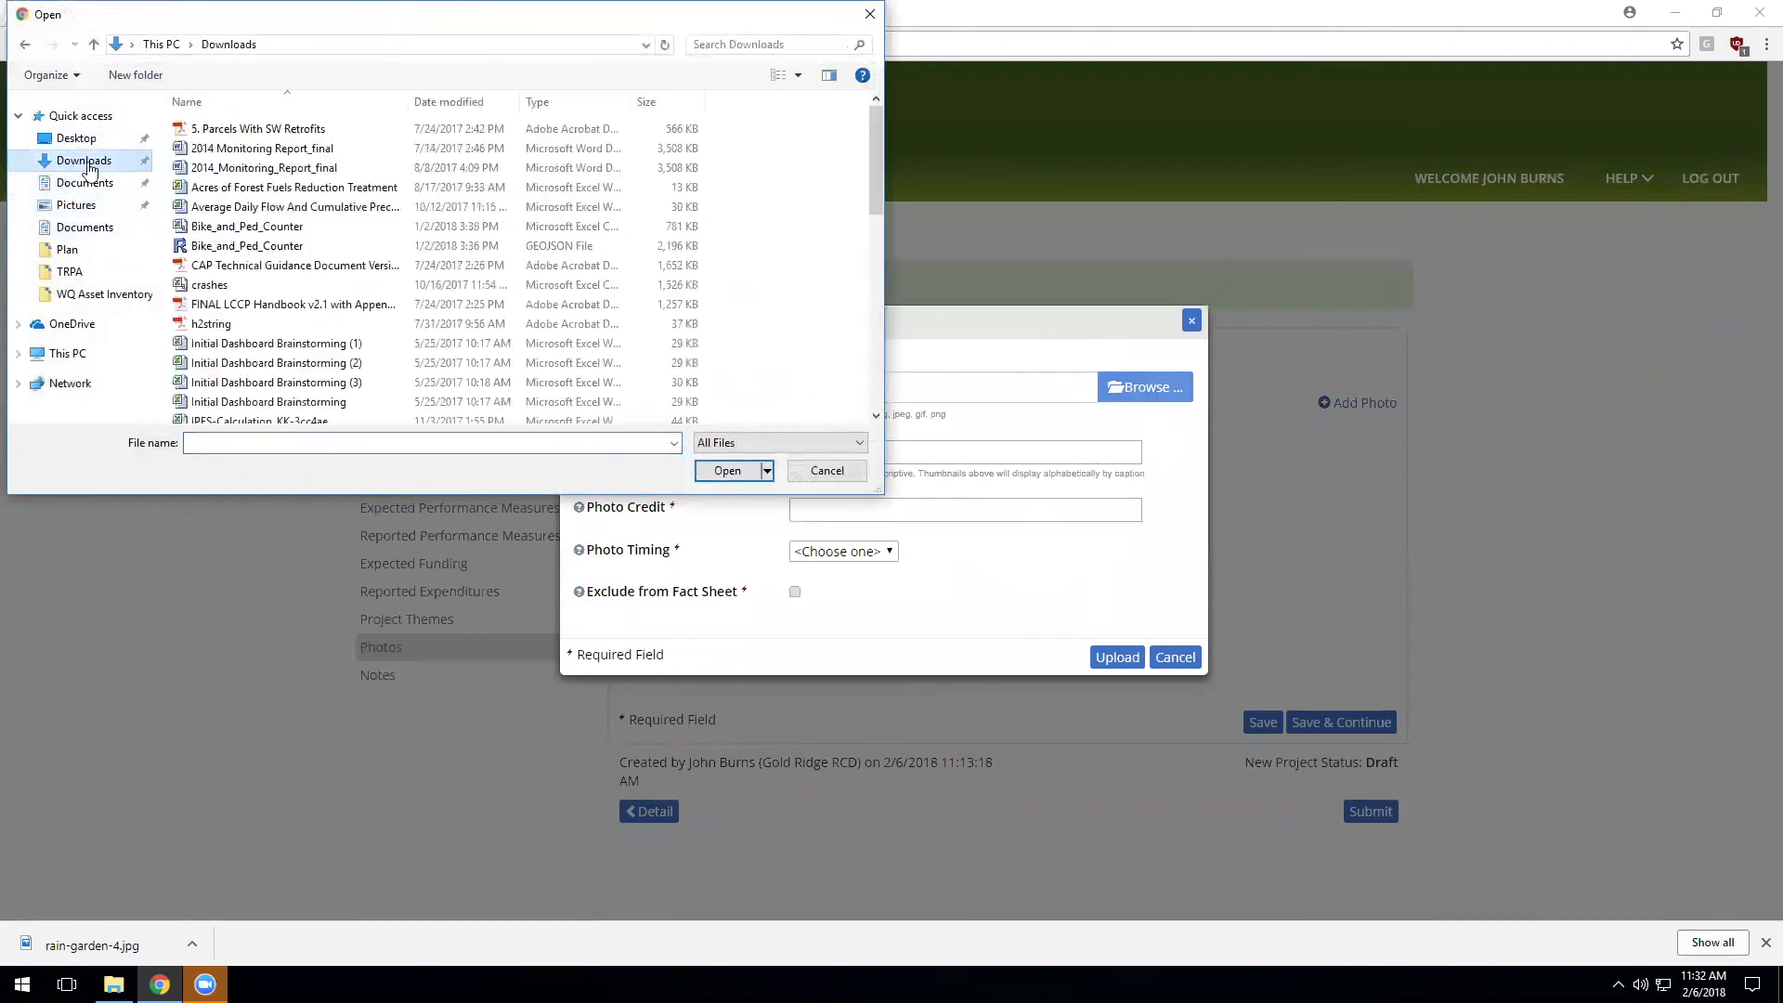
pyautogui.click(465, 99)
pyautogui.click(226, 129)
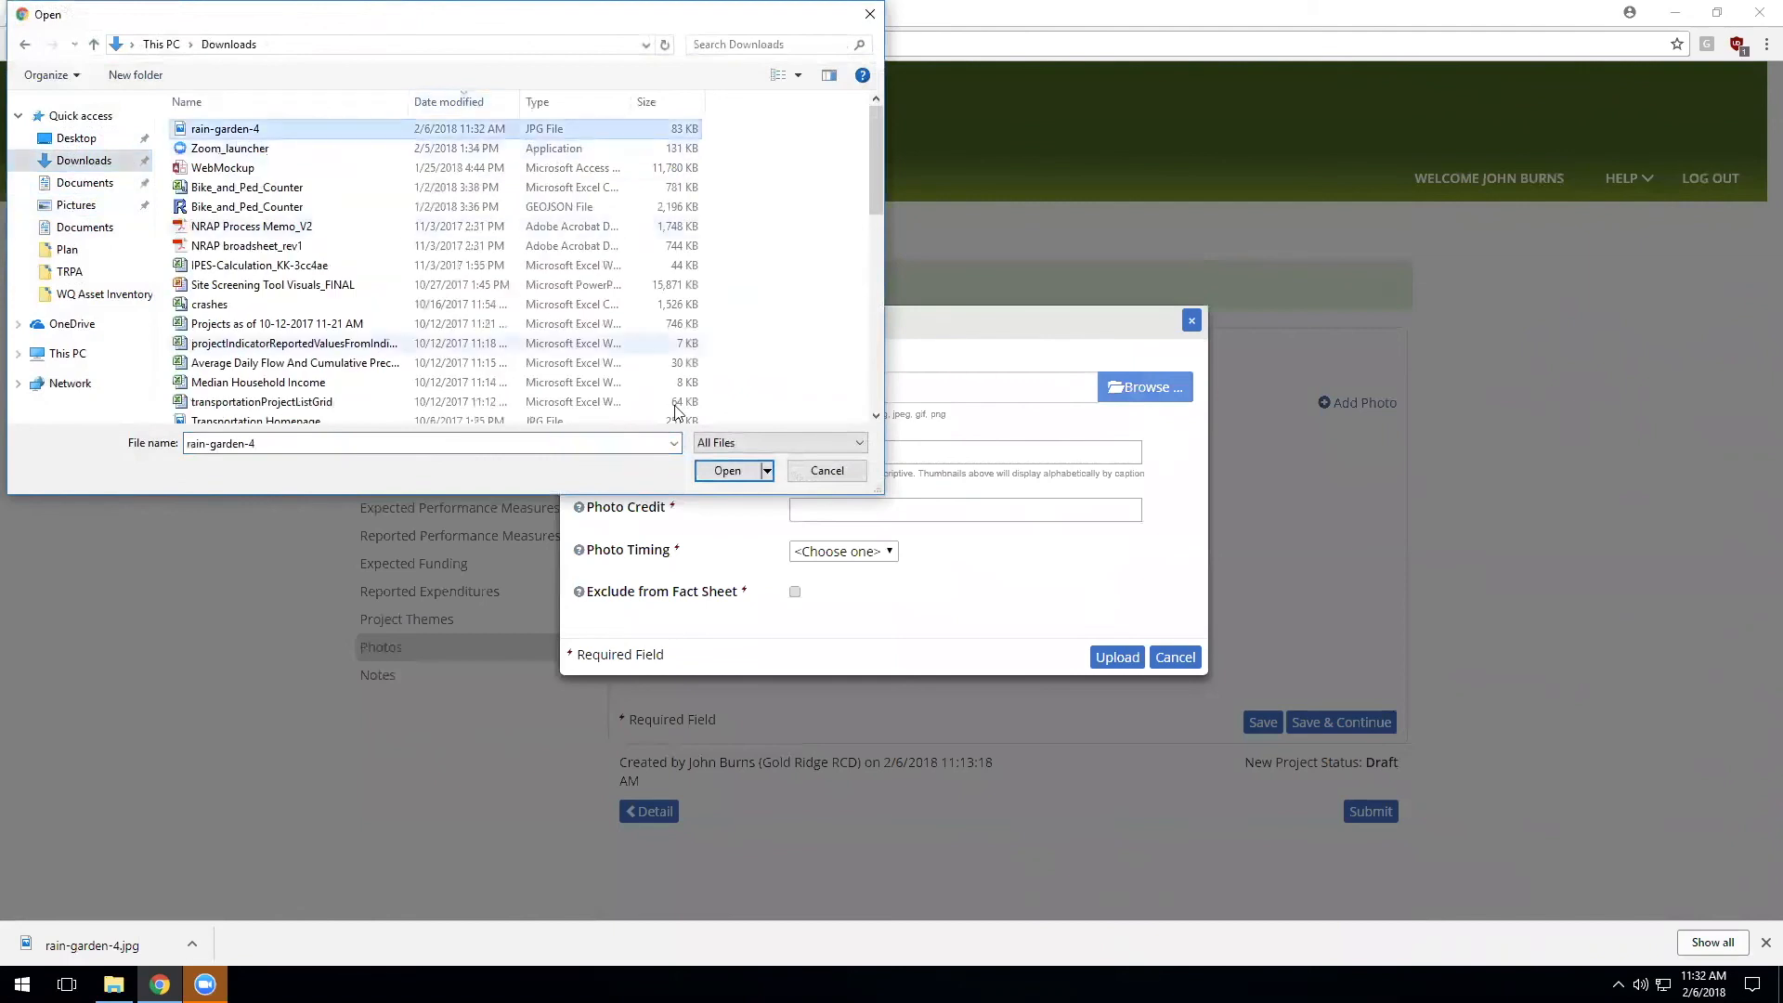
pyautogui.click(727, 470)
# Step: Caption the photo "Rain Garden after construction", credit it to "Project team", set its timing to After and upload it
pyautogui.click(858, 446)
pyautogui.write('Rain Gard')
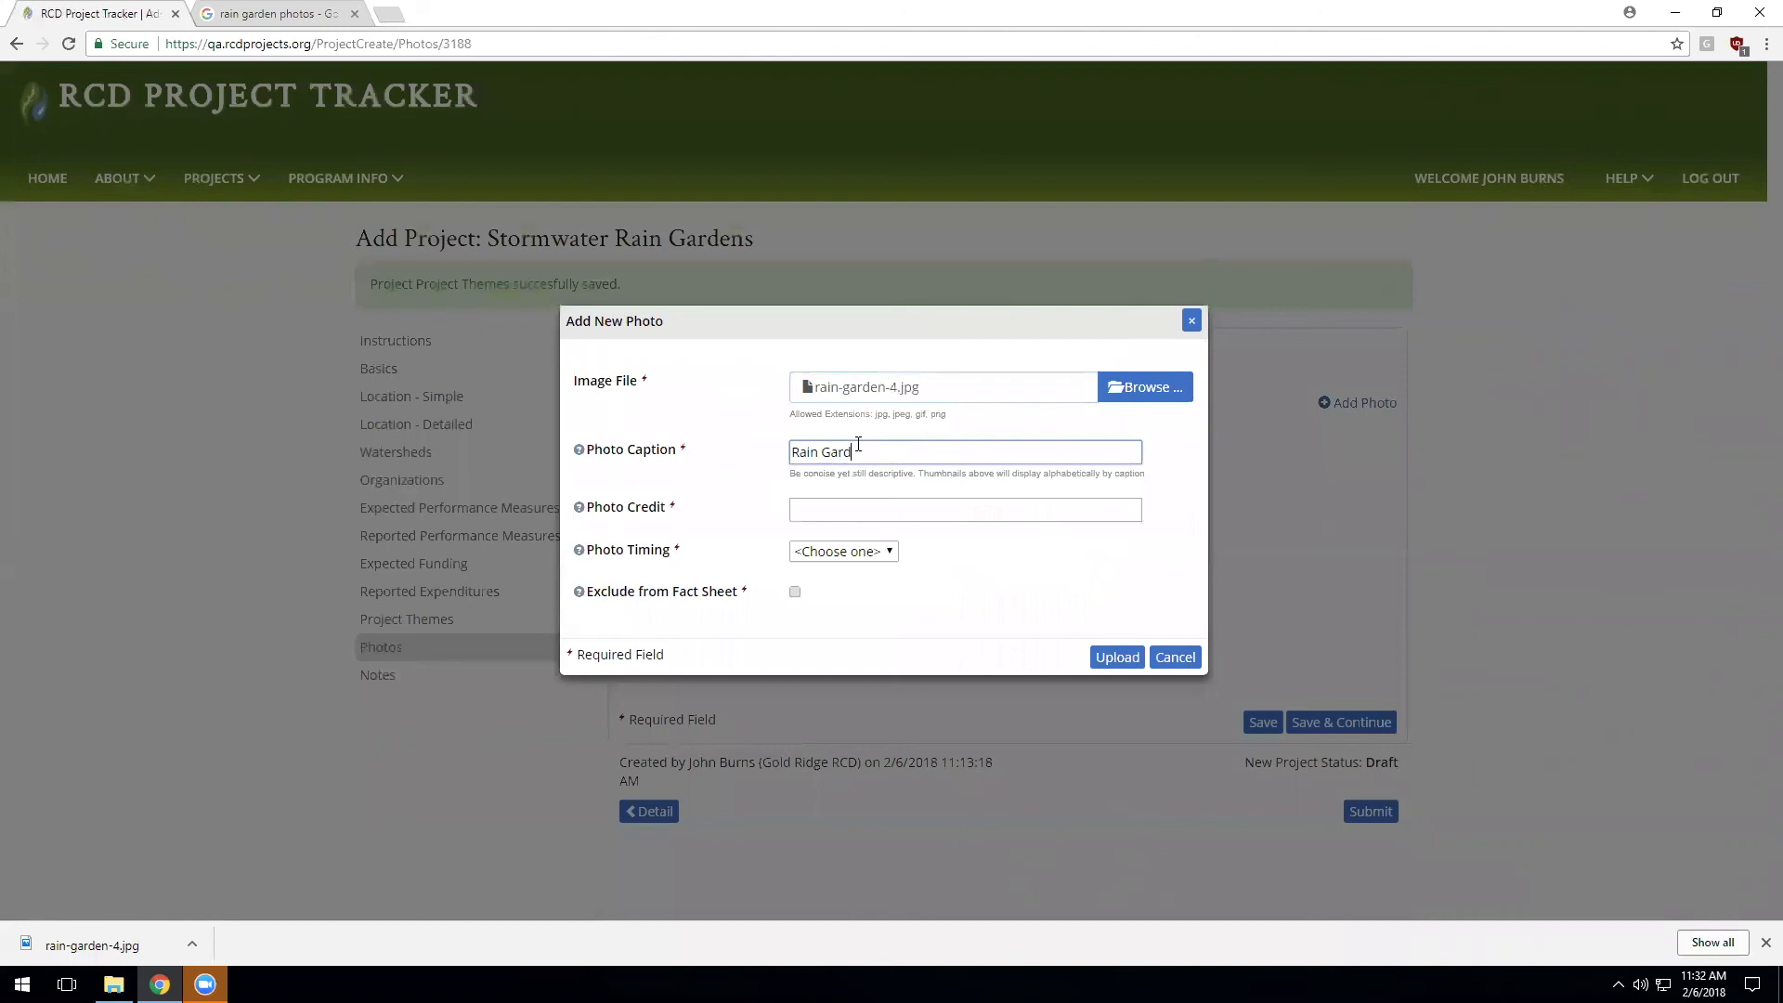
pyautogui.write('en after construction')
pyautogui.click(836, 512)
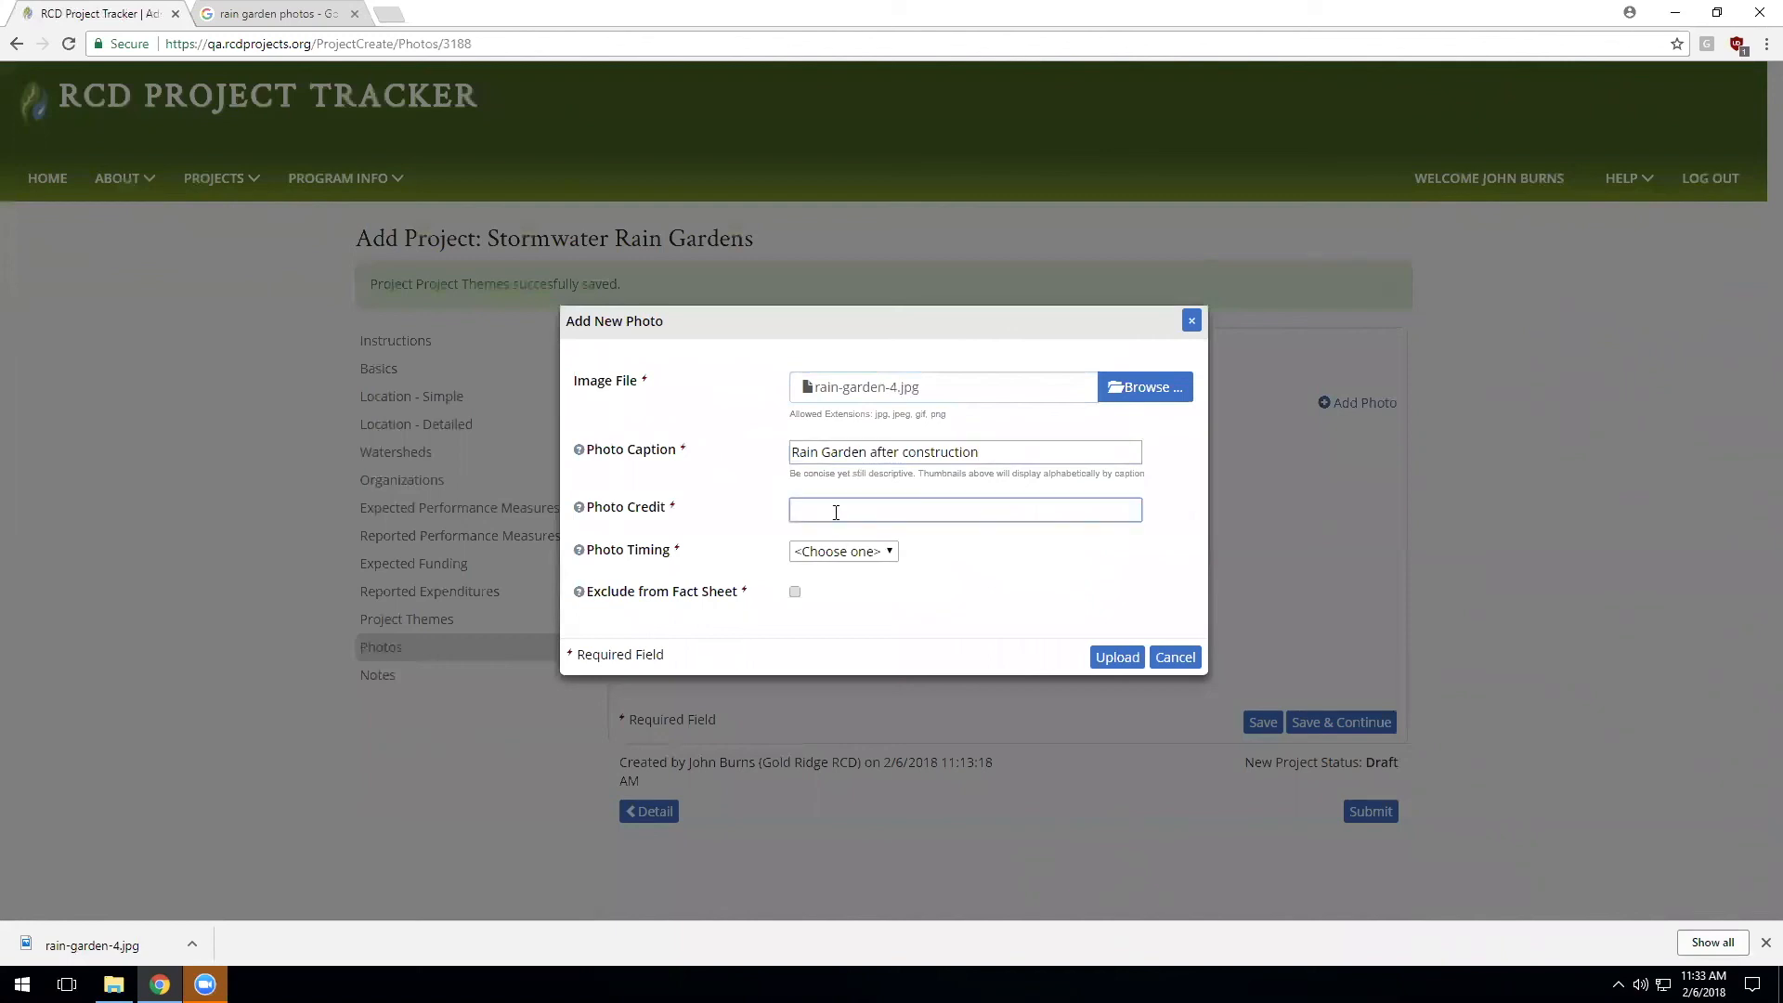
pyautogui.write('Project team')
pyautogui.click(827, 550)
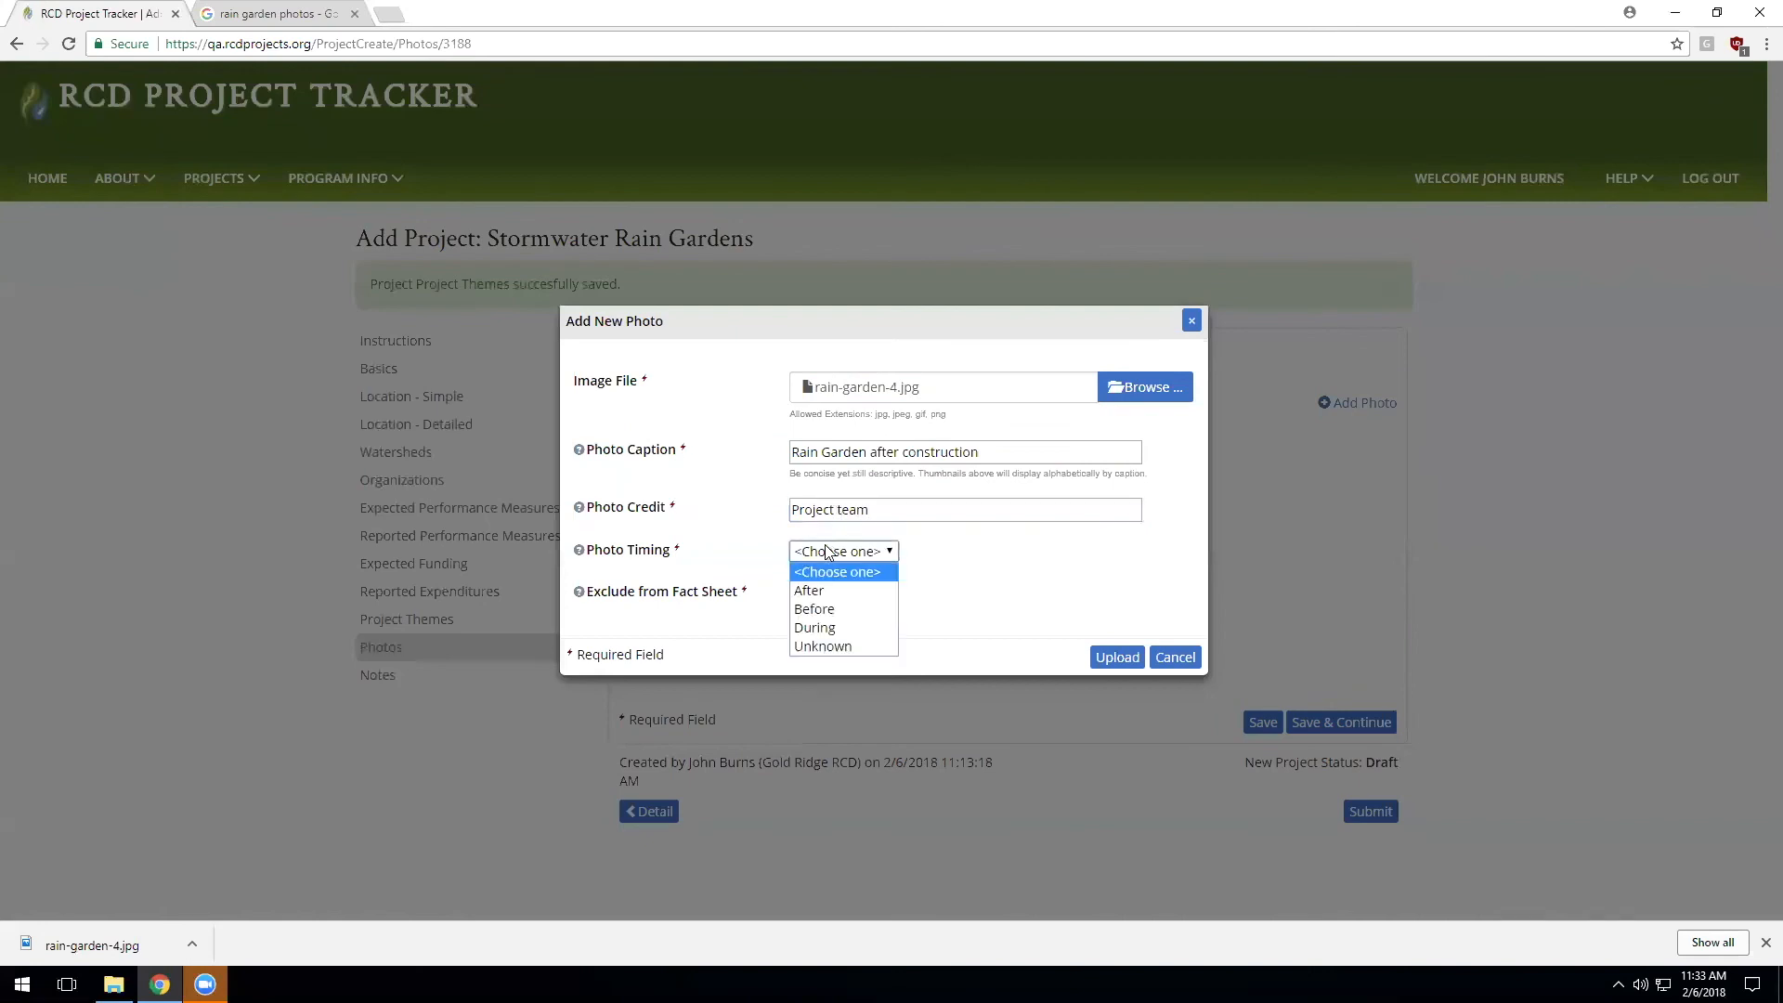
pyautogui.click(850, 591)
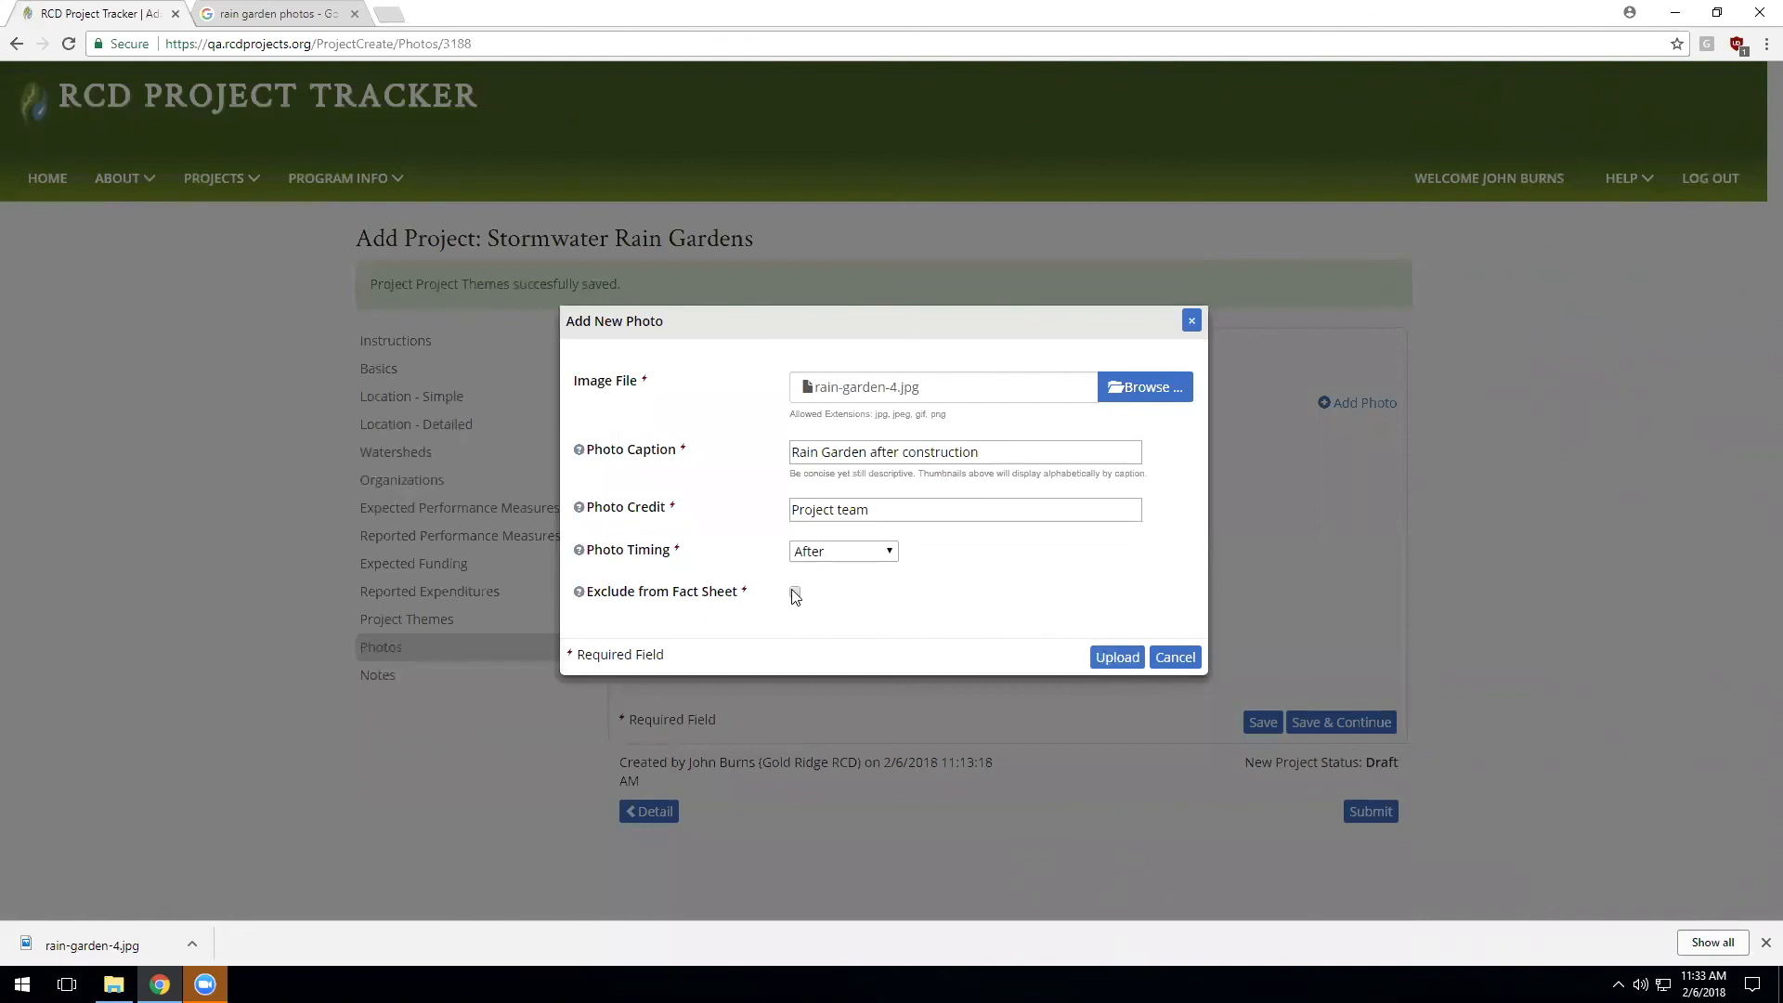
pyautogui.click(1116, 657)
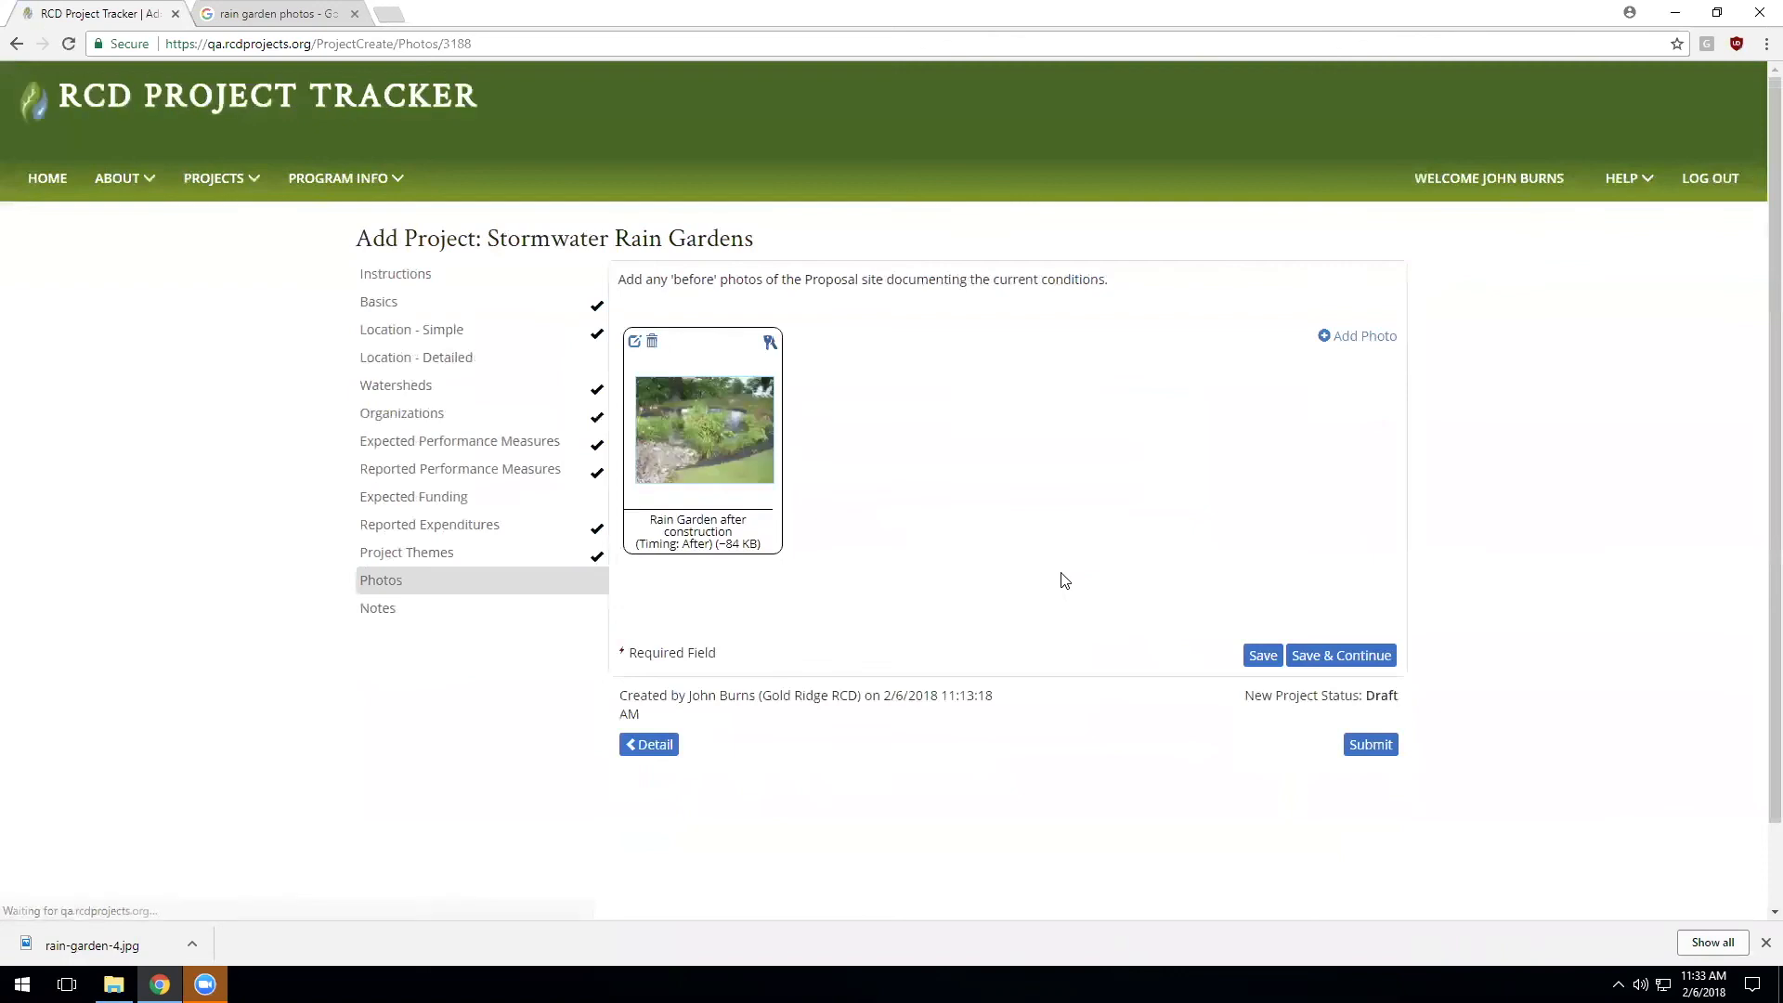
# Step: Save and continue to Notes and add the project note "This project was a lot of fun!"
pyautogui.click(1346, 655)
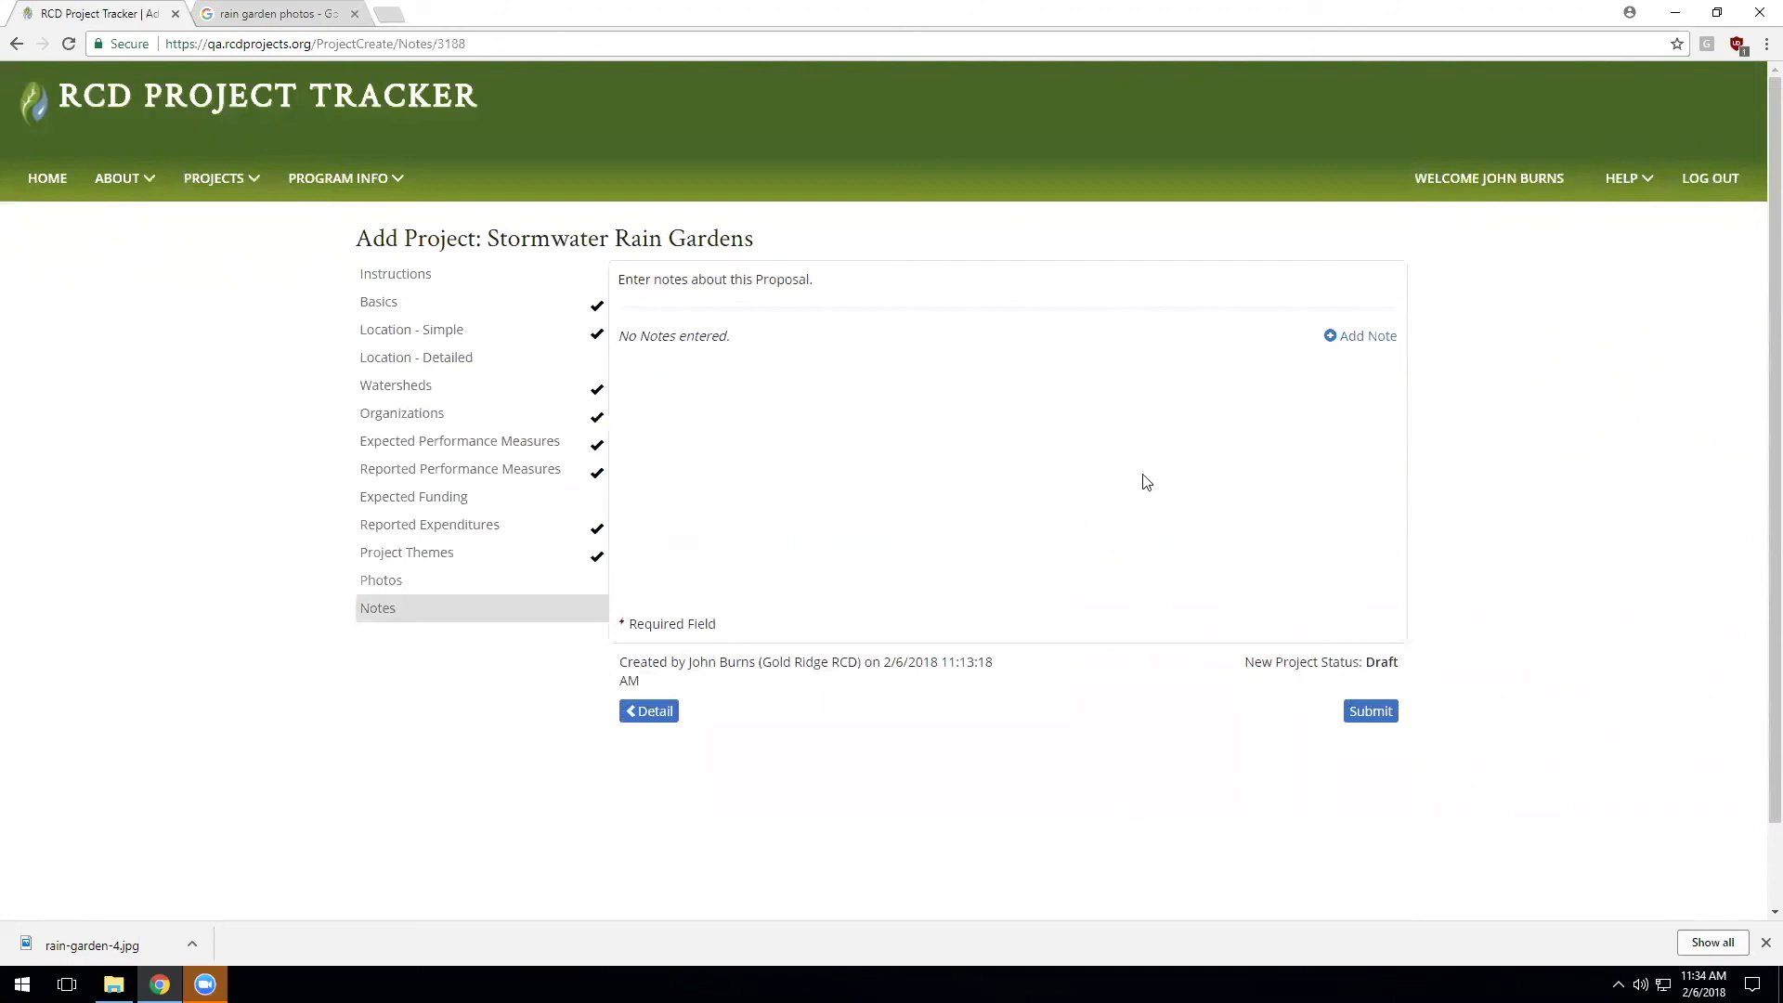
pyautogui.click(1361, 335)
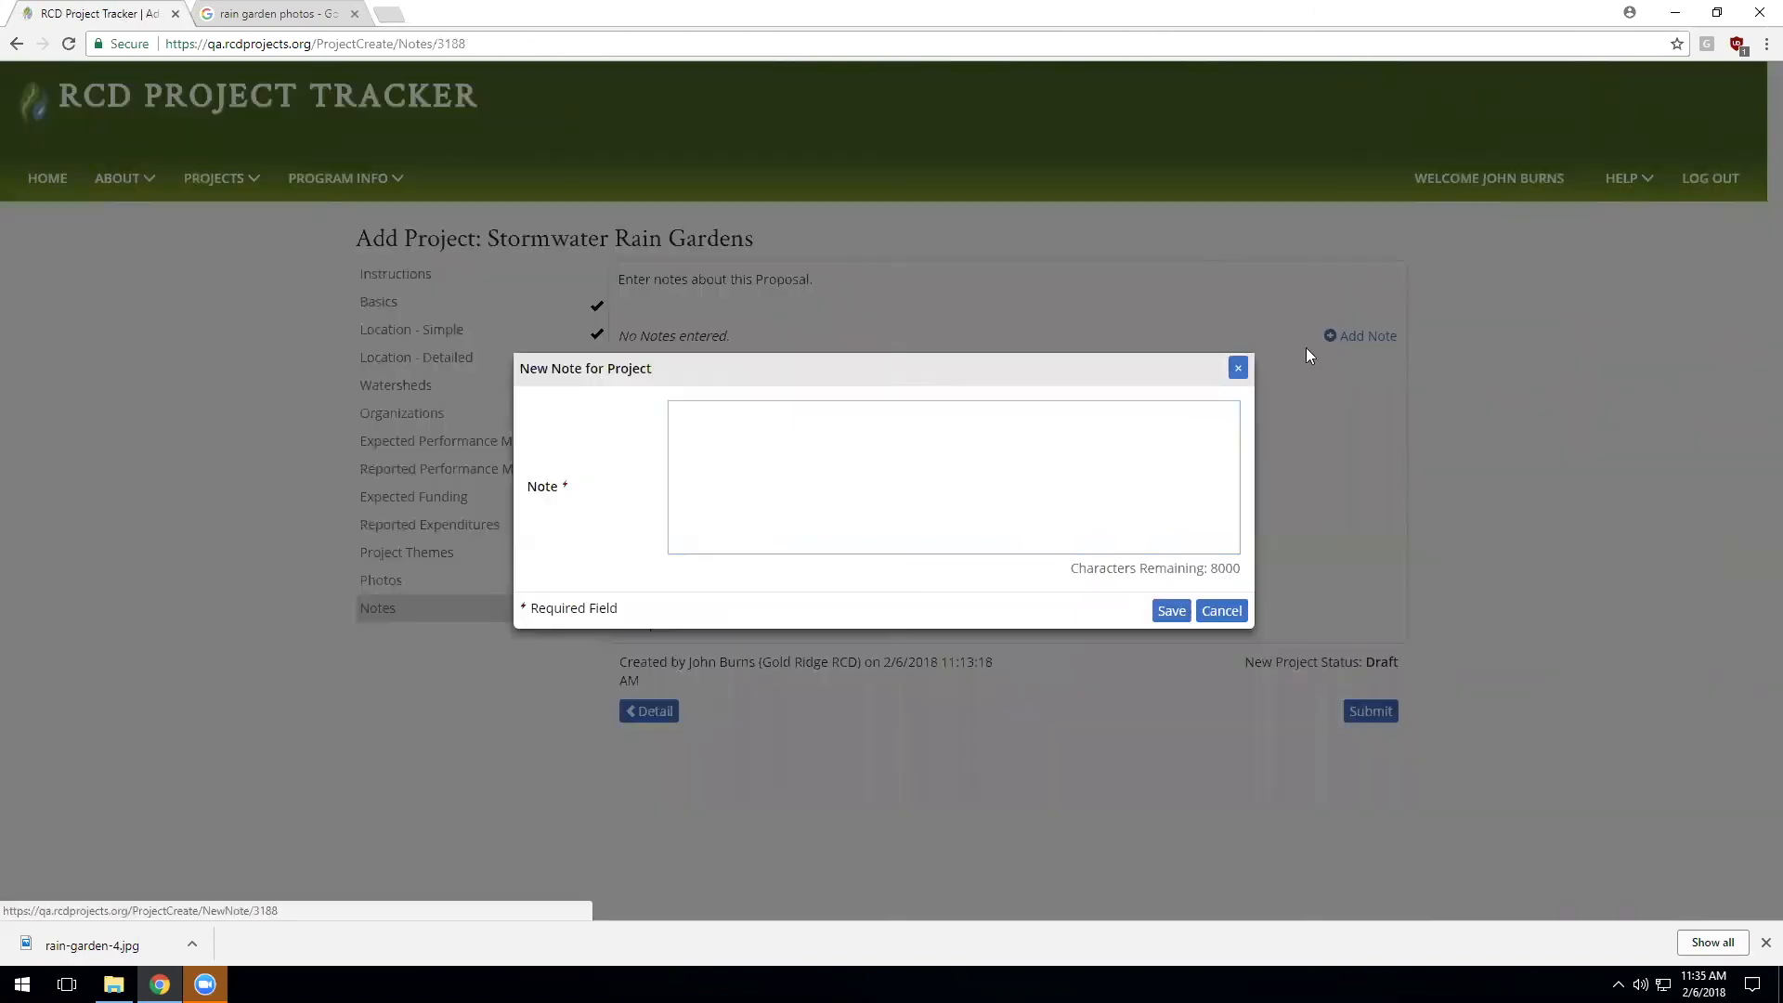
pyautogui.click(754, 460)
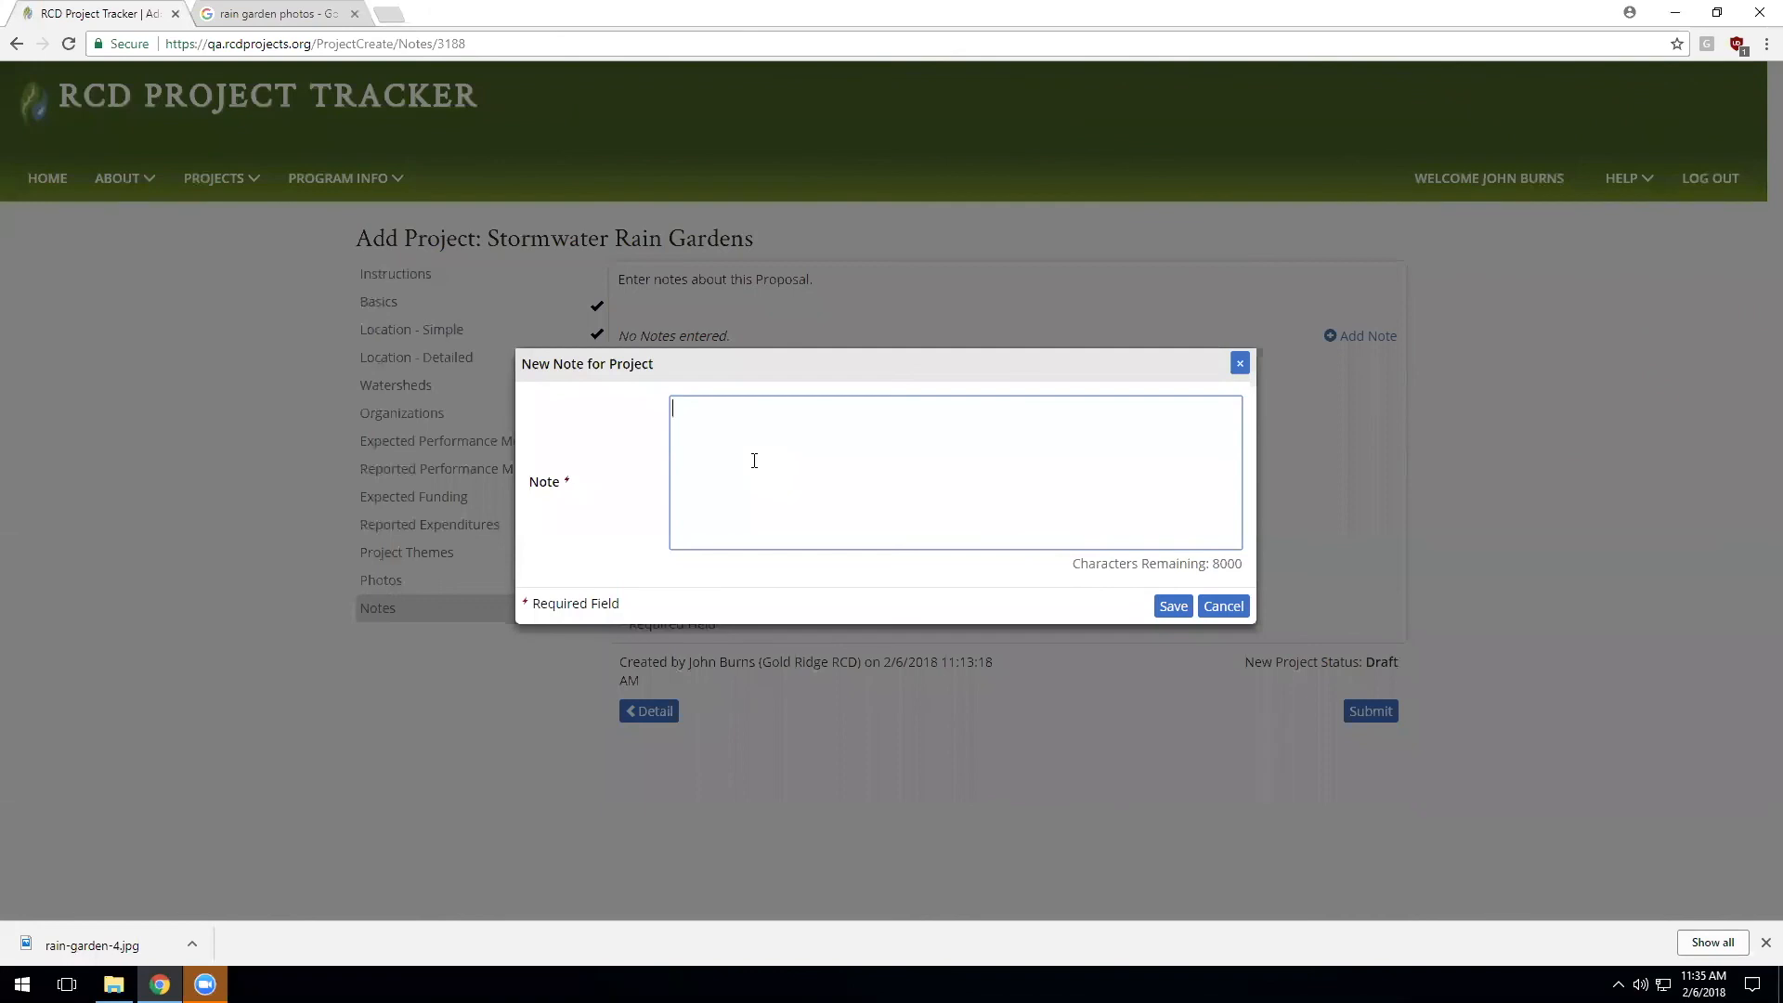
pyautogui.write('This project was a lot of fun!')
pyautogui.click(1172, 606)
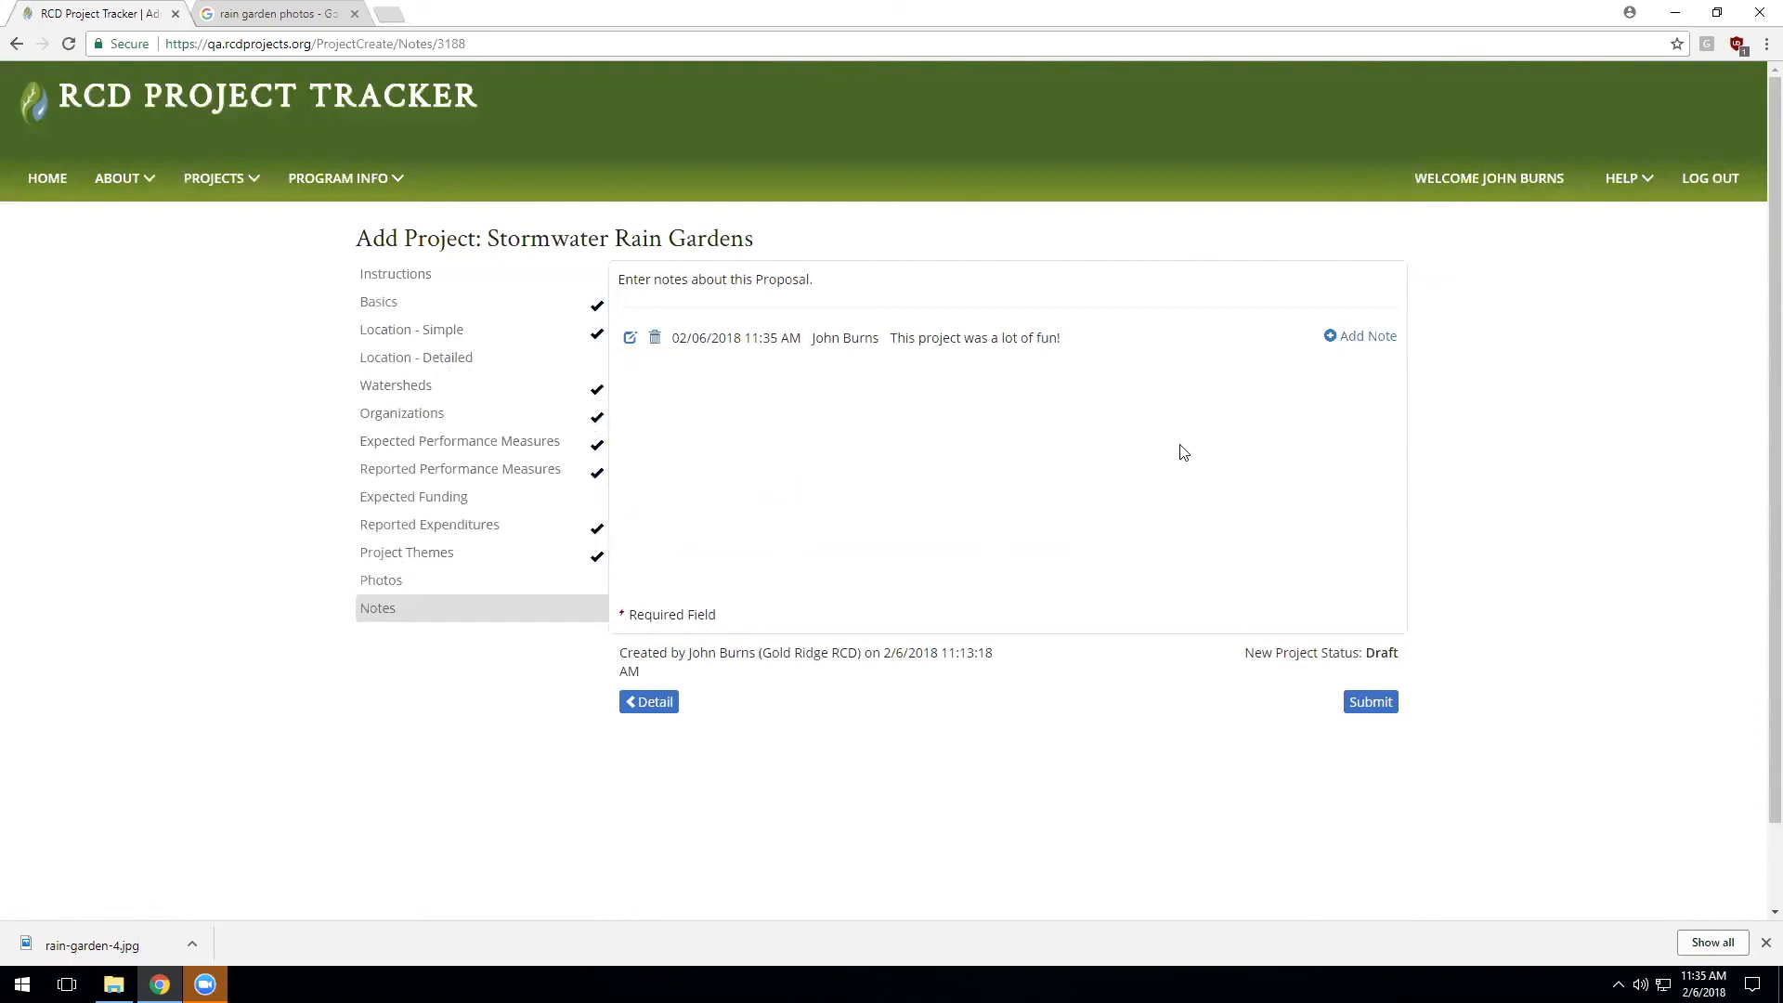
# Step: Submit the Stormwater Rain Gardens project to the reviewer and confirm the submission
pyautogui.click(1372, 703)
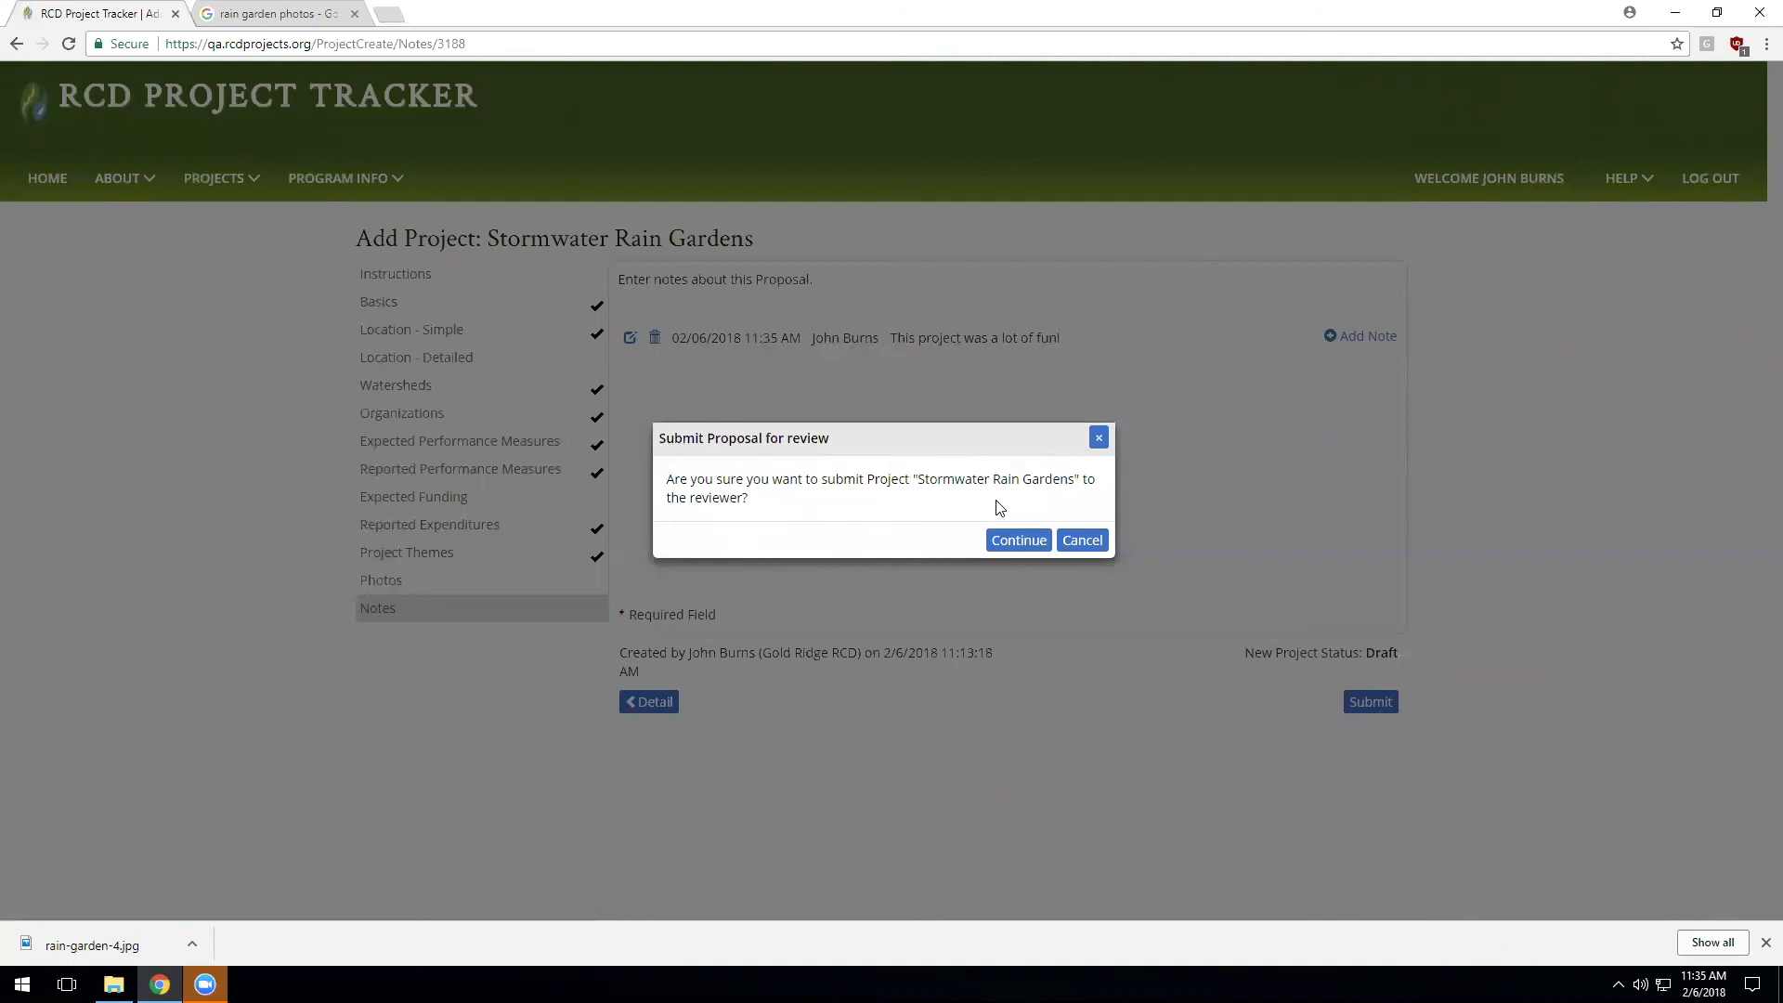
pyautogui.click(1013, 540)
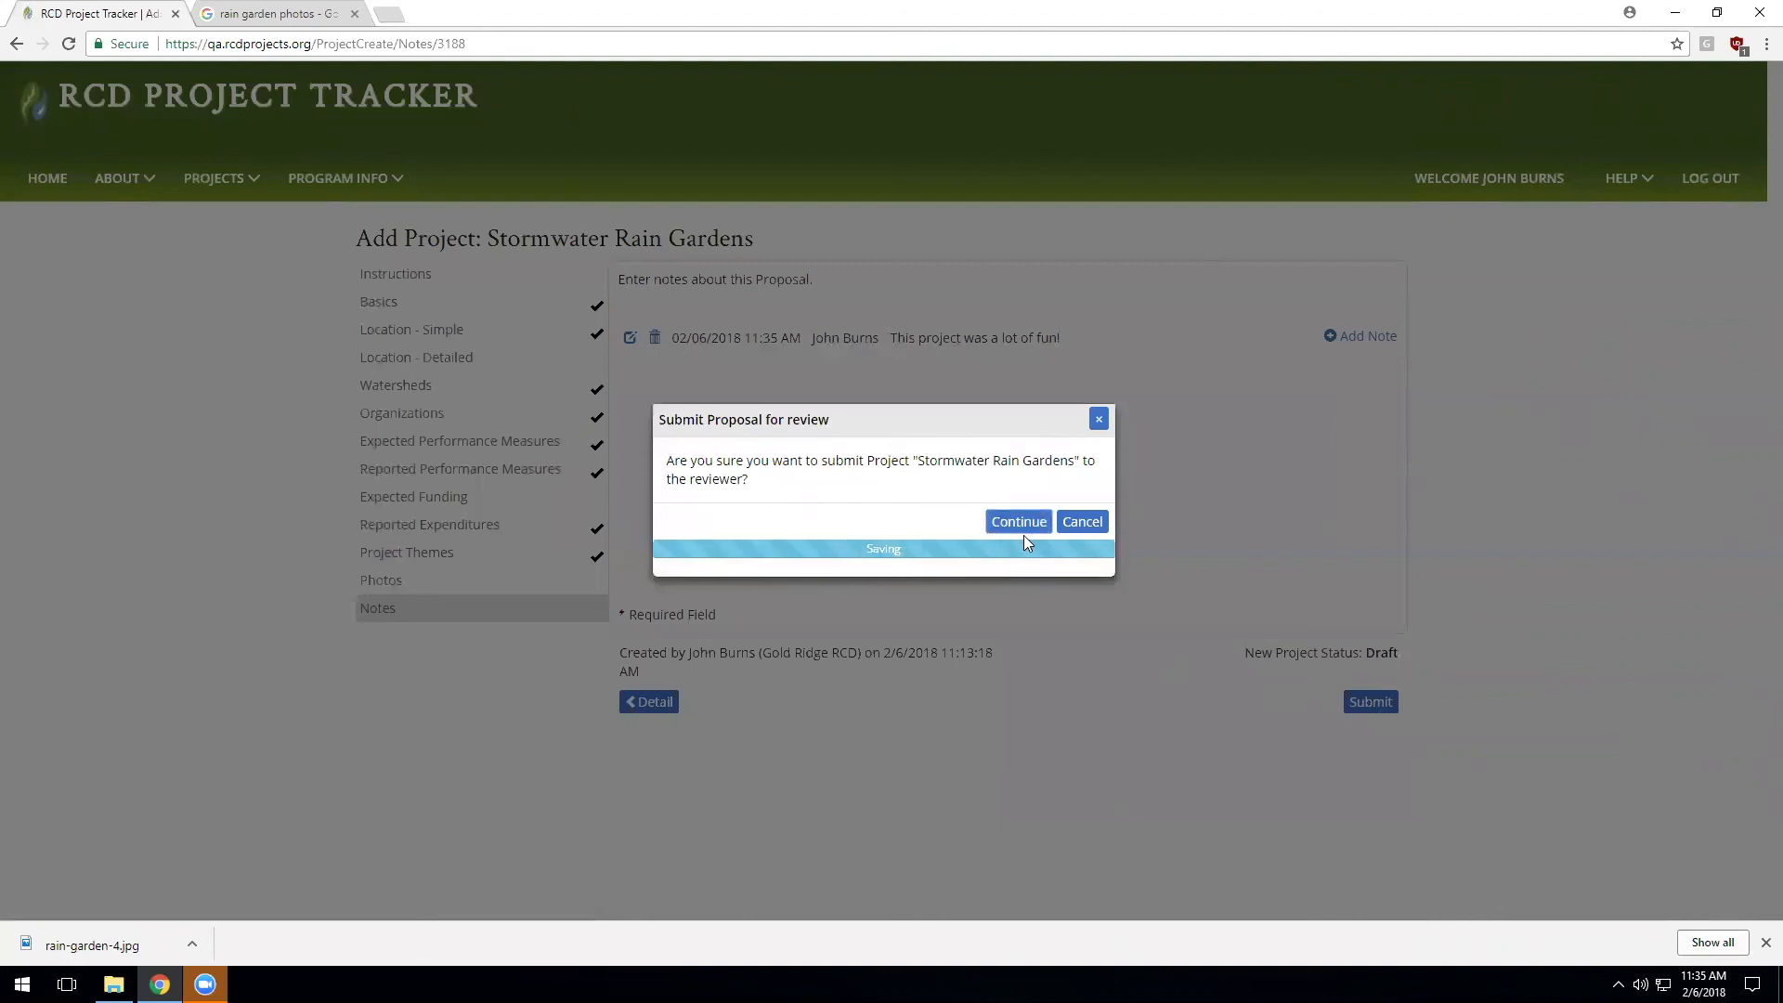